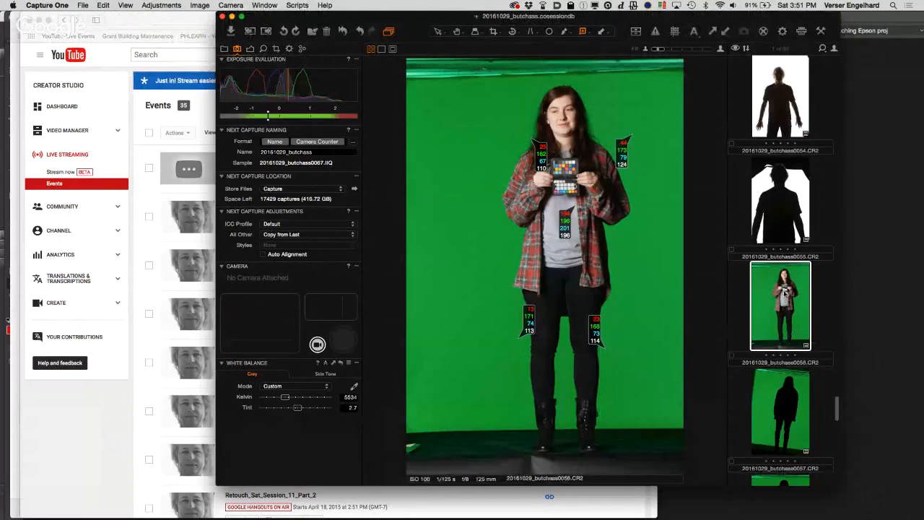
Step: Open 20161029_butchass0056.CR2 in Photoshop's Camera Raw and neutralize its white balance from a gray patch on the color checker
left_click_drag(784, 293, 334, 507)
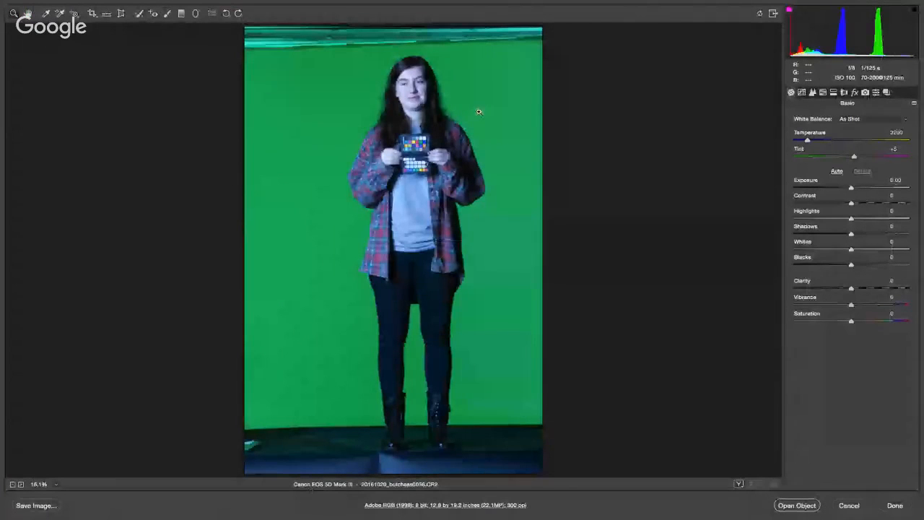
left_click(418, 147)
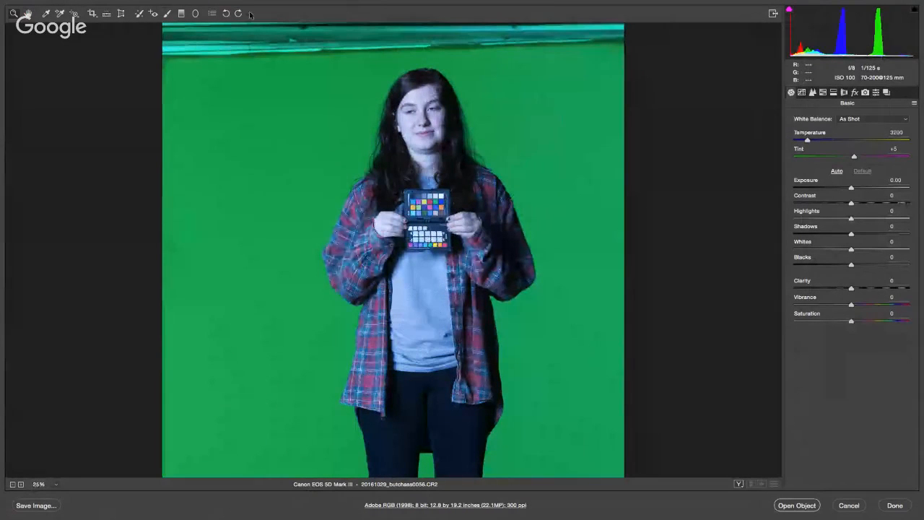
left_click(46, 13)
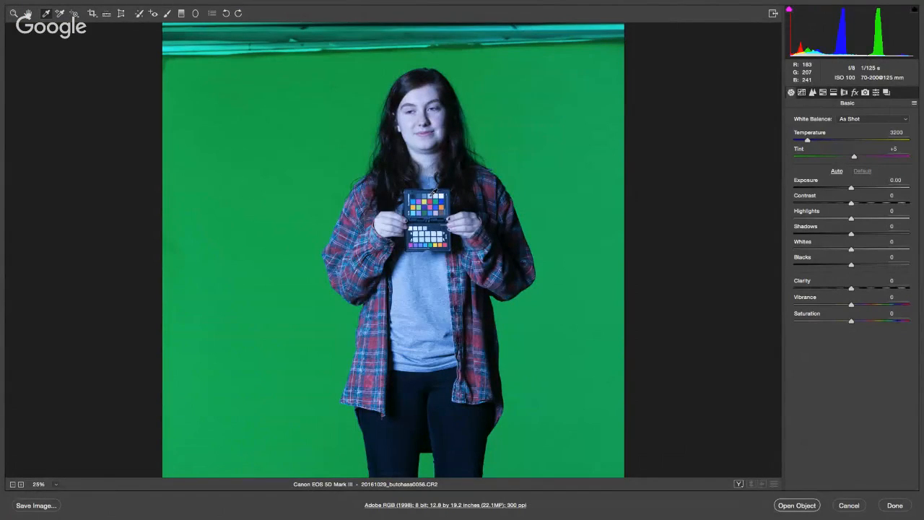
left_click(432, 192)
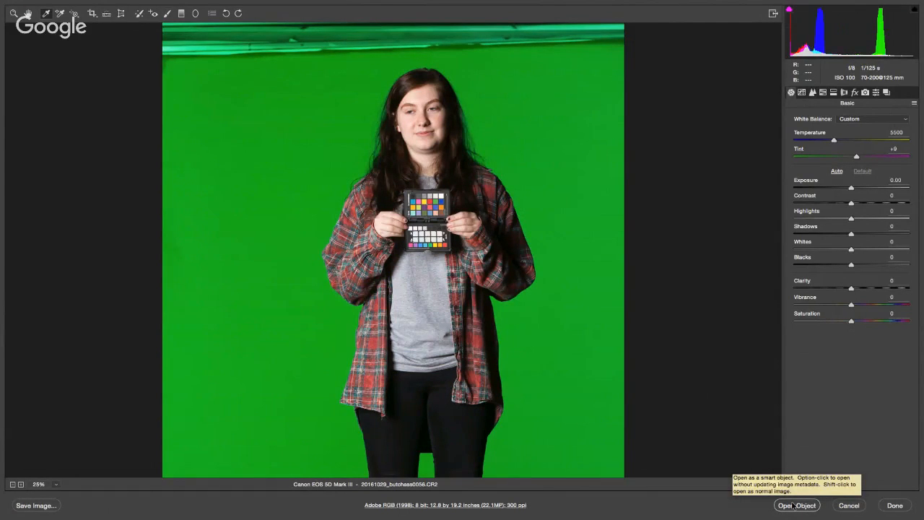
Step: Open the white-balanced photo as a smart object, allowing the Adobe connection requests, and move its document window clear of the panels
key("shift")
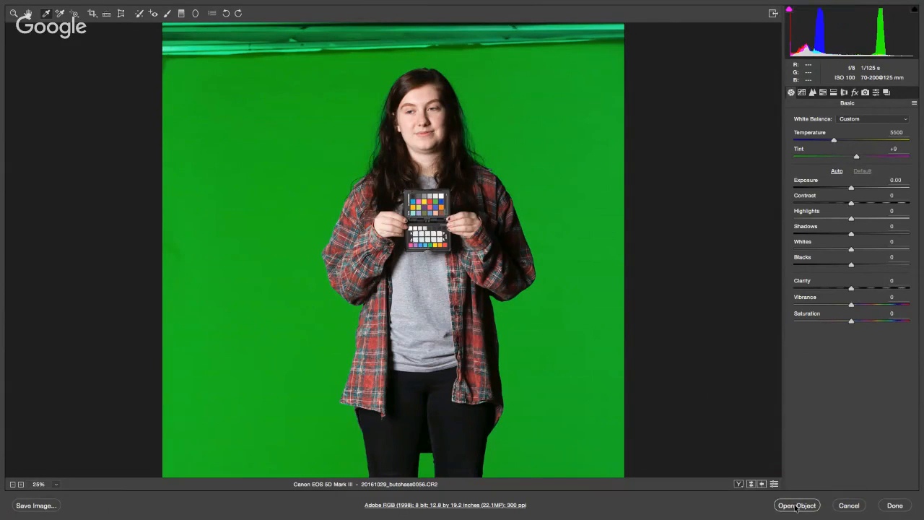
left_click(796, 506)
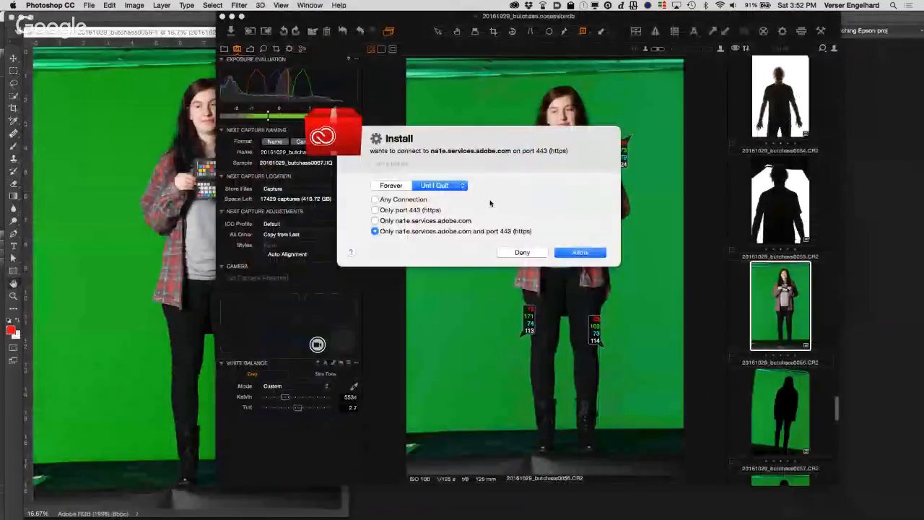
left_click(583, 253)
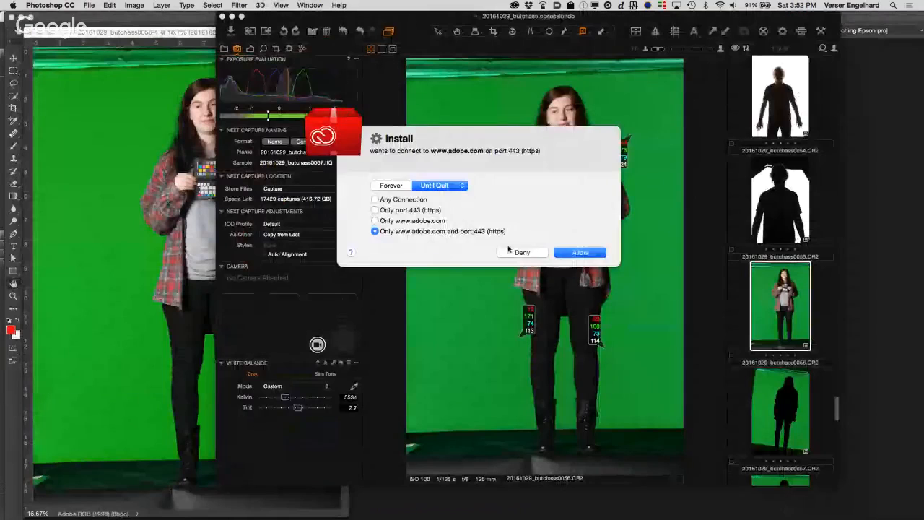
left_click(574, 253)
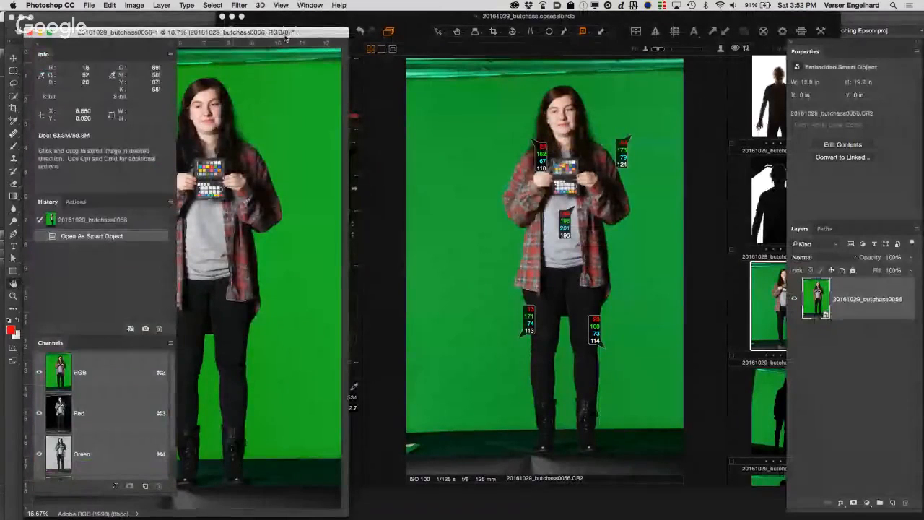
left_click_drag(310, 35, 520, 22)
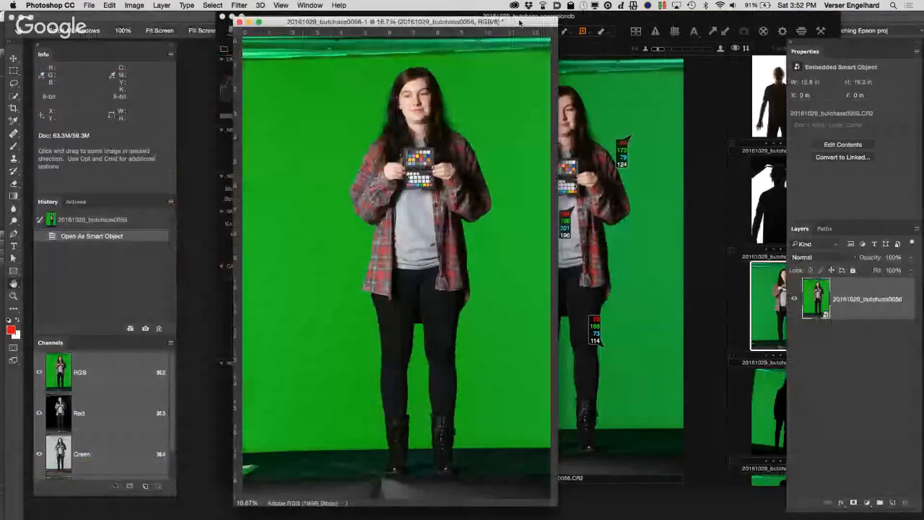
Step: Look through the saved actions down to the Zero Selective Color action
left_click(73, 202)
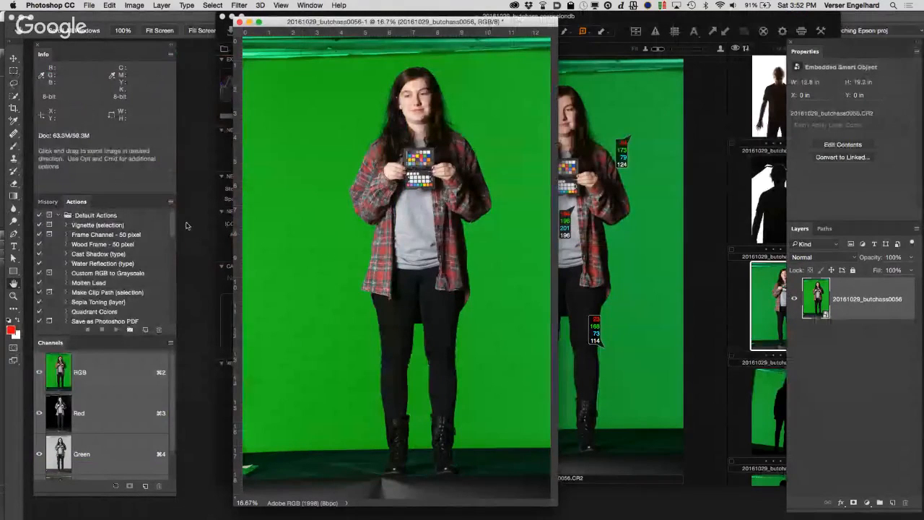
scroll(166, 292, "down", 10)
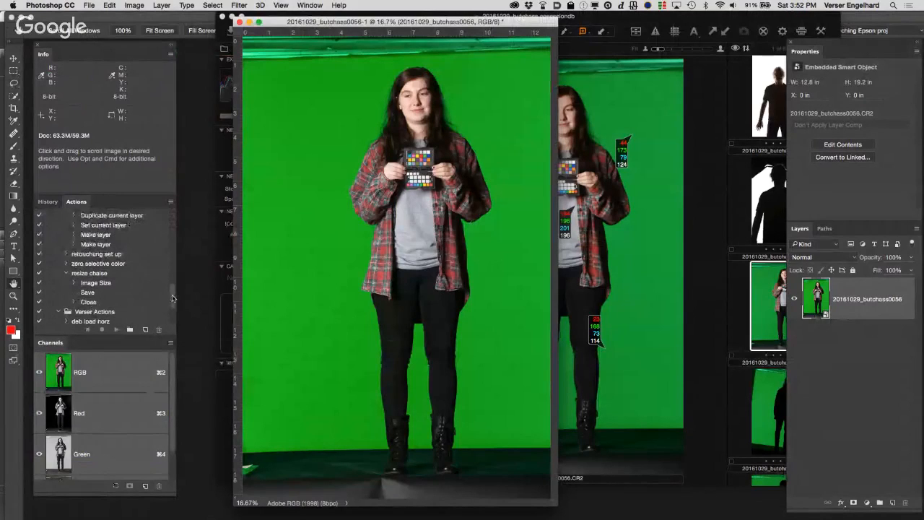
scroll(172, 314, "down", 3)
left_click_drag(173, 314, 173, 318)
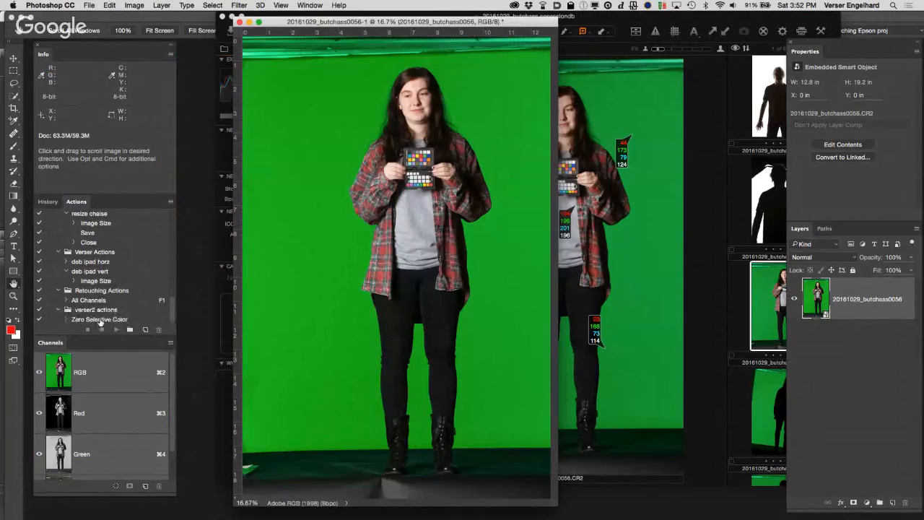
Step: Add a Hue/Saturation adjustment layer above the photo and a Selective Color adjustment layer on top of it
left_click(867, 505)
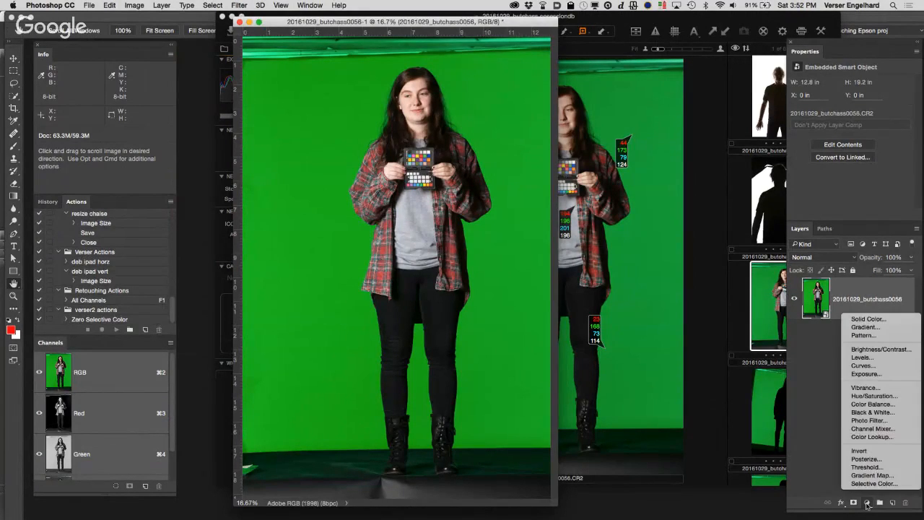
left_click(876, 397)
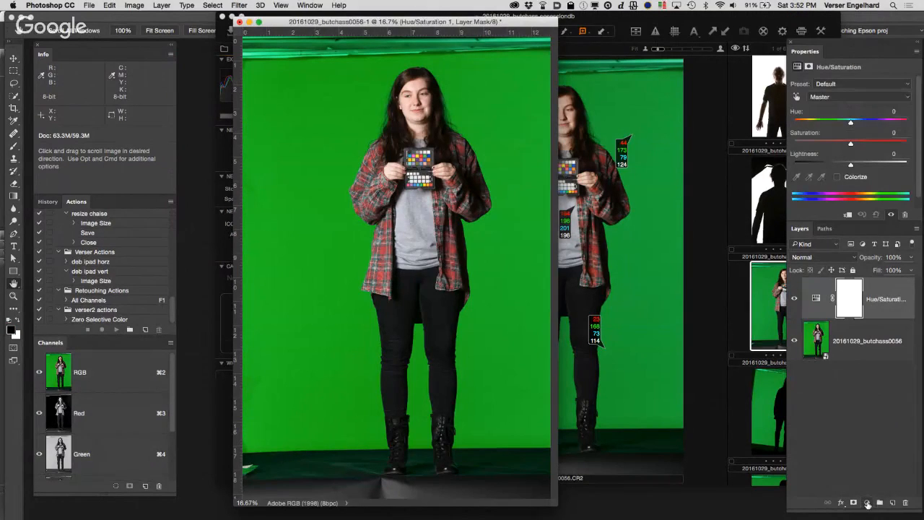
left_click(868, 504)
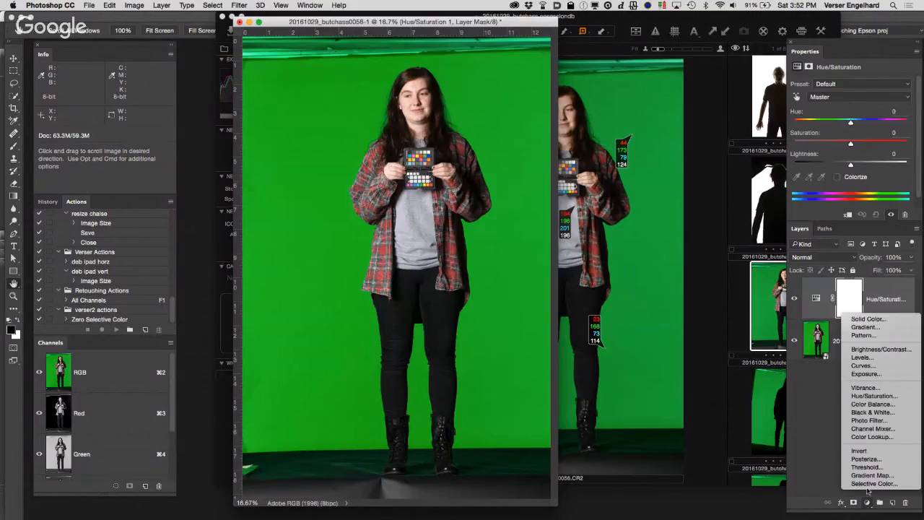
left_click(874, 484)
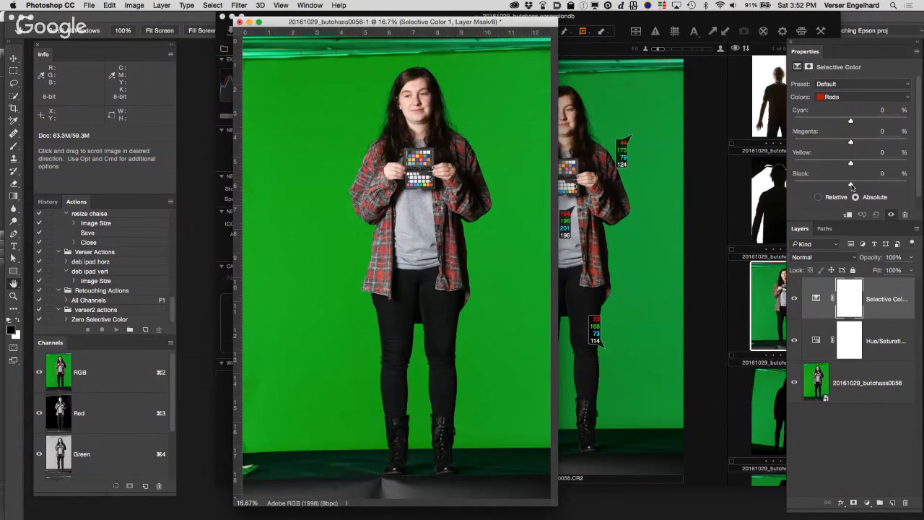
Step: In the Selective Color adjustment, set Black to +100% for the Reds, Yellows and Greens
left_click_drag(851, 186, 914, 186)
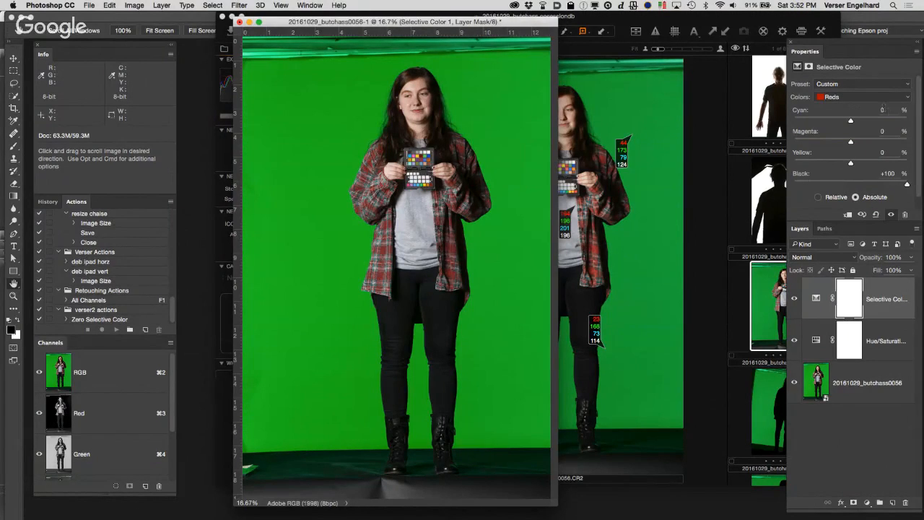
left_click(881, 97)
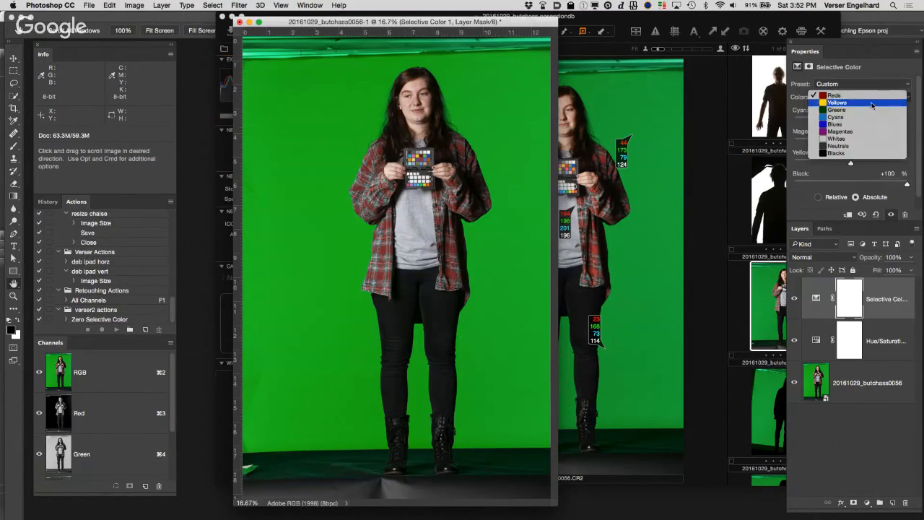
left_click(873, 104)
left_click_drag(851, 186, 914, 184)
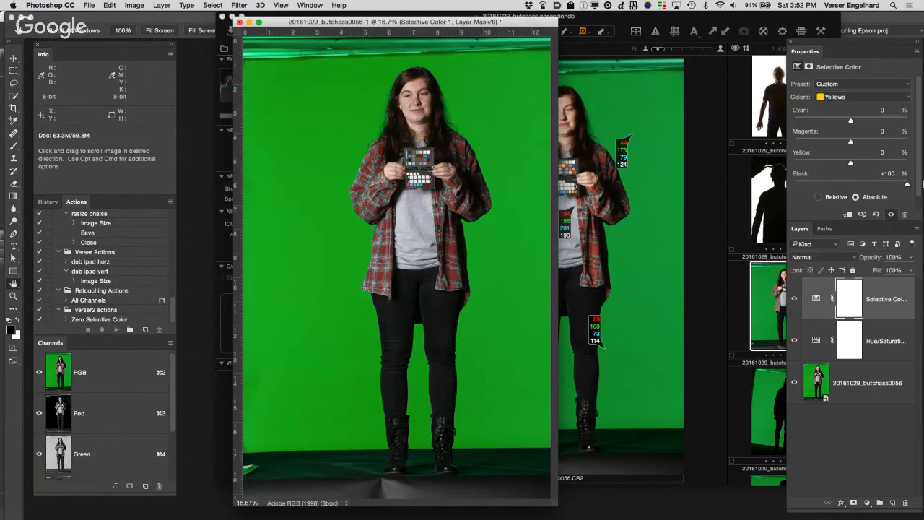
left_click(854, 97)
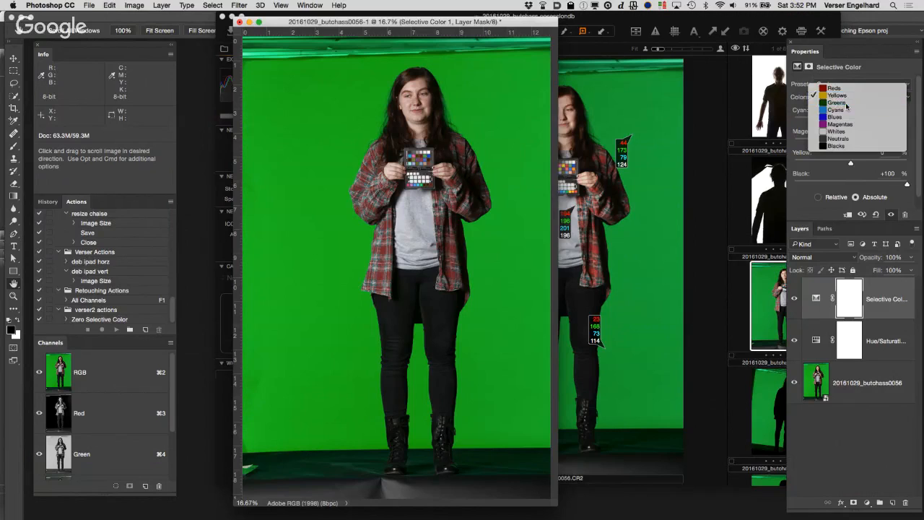
left_click(849, 105)
left_click_drag(850, 186, 909, 185)
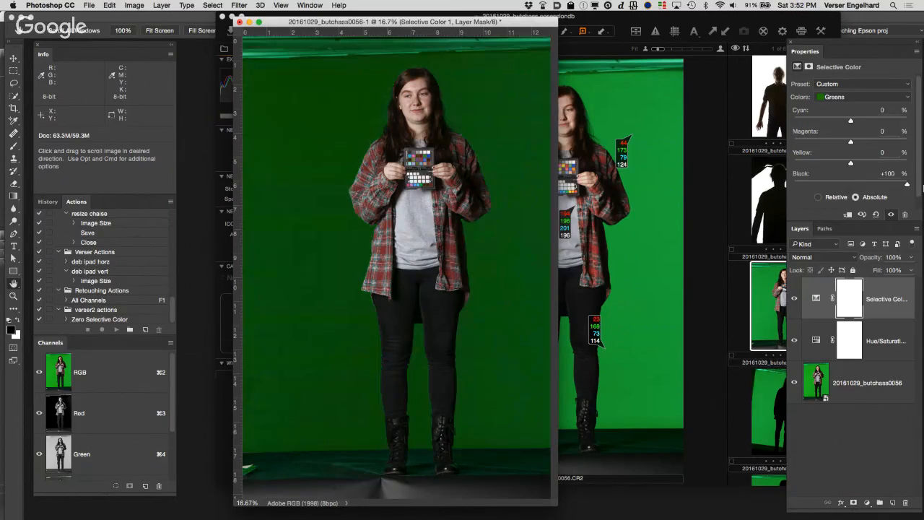
Step: Set the Selective Color adjustment's Black to +100% for the Cyans, Blues and Magentas
left_click(860, 97)
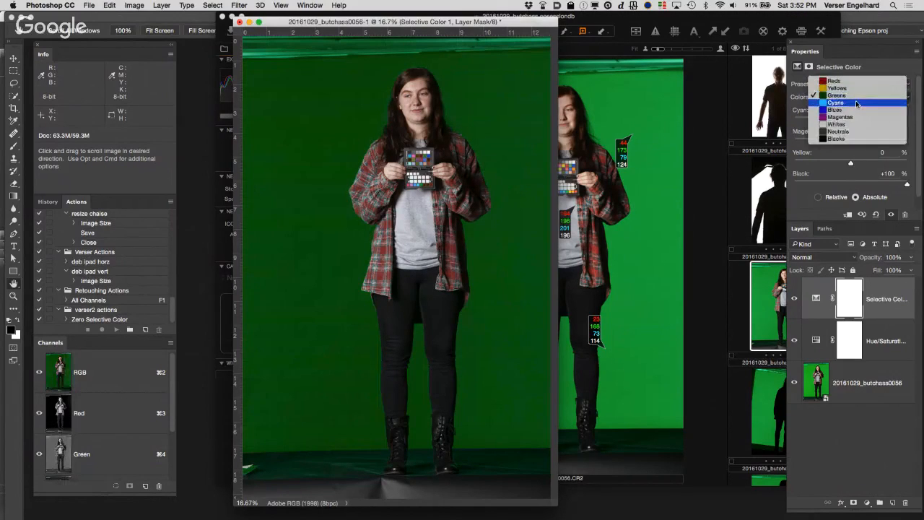
left_click(857, 103)
left_click_drag(853, 185, 908, 185)
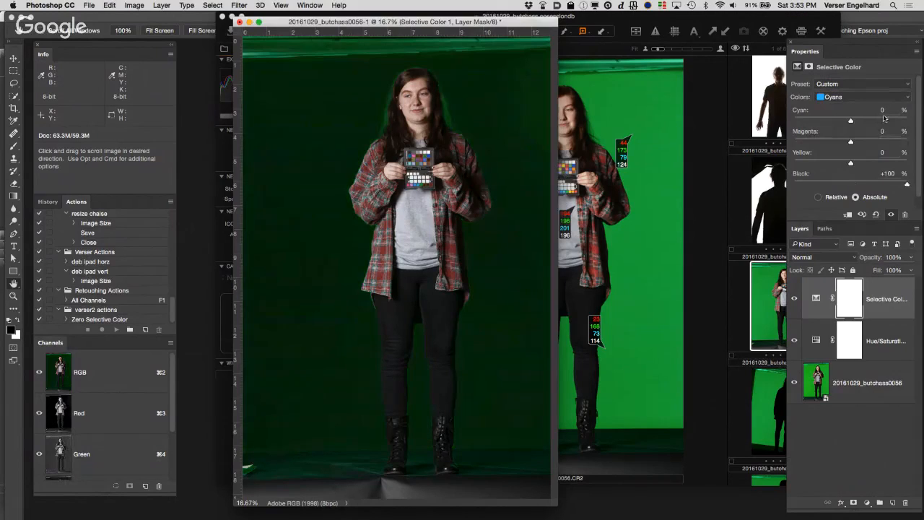
left_click(870, 98)
left_click(859, 106)
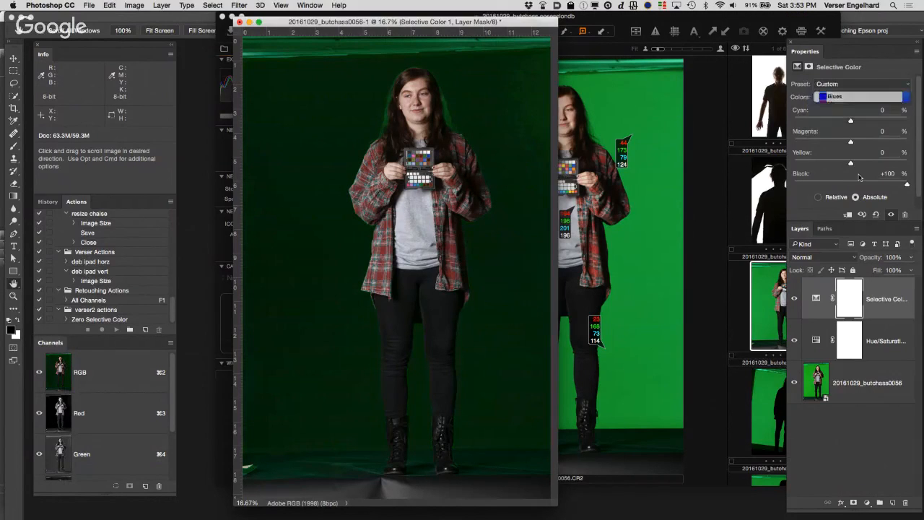
left_click_drag(855, 185, 923, 187)
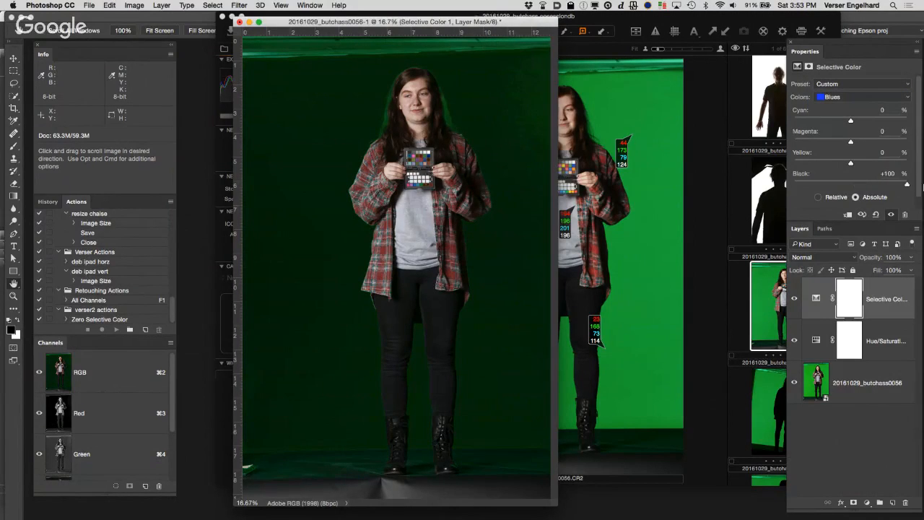
left_click(857, 97)
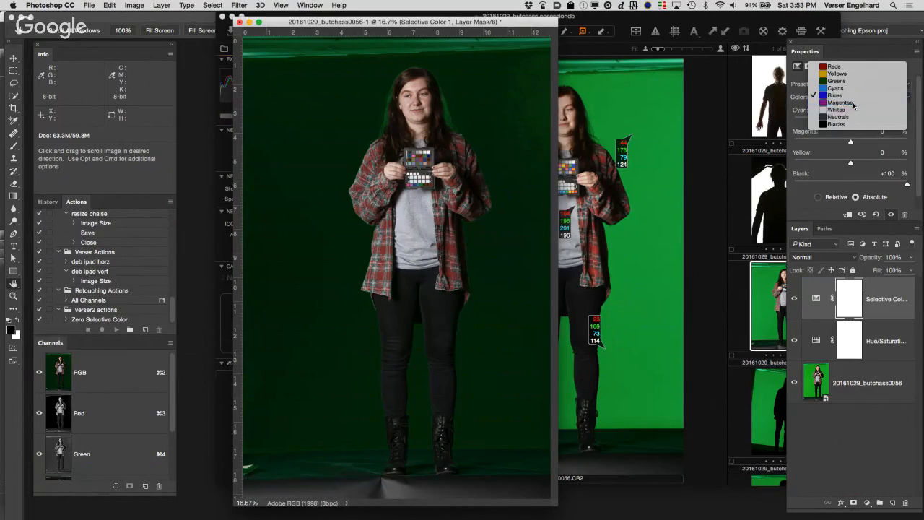
left_click(856, 107)
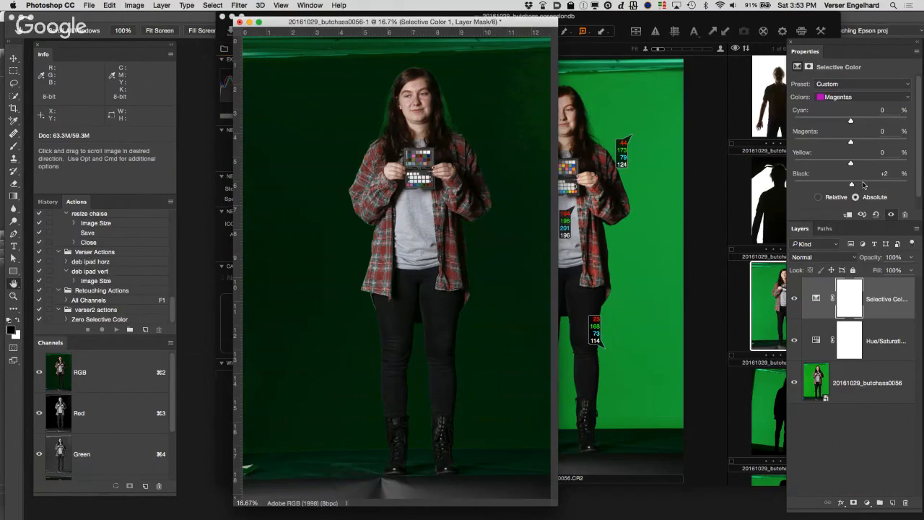
left_click_drag(864, 184, 908, 185)
Step: Set Black to +100% for the Whites, Neutrals and Blacks, and switch the Selective Color method to Relative
left_click(868, 95)
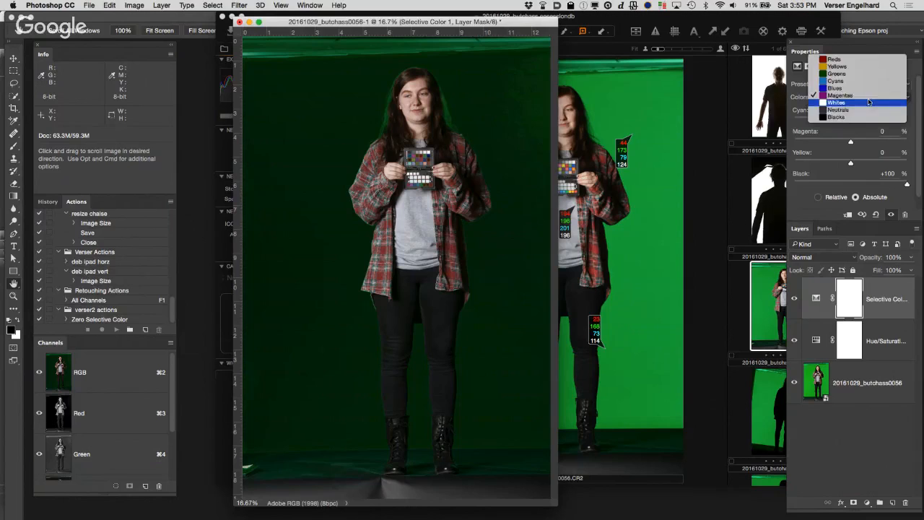
left_click(864, 108)
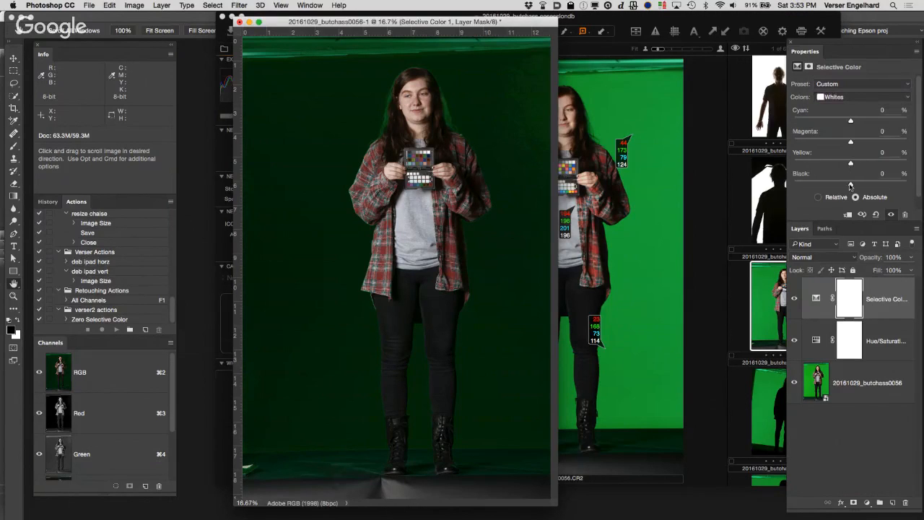
left_click_drag(850, 185, 913, 168)
left_click(864, 101)
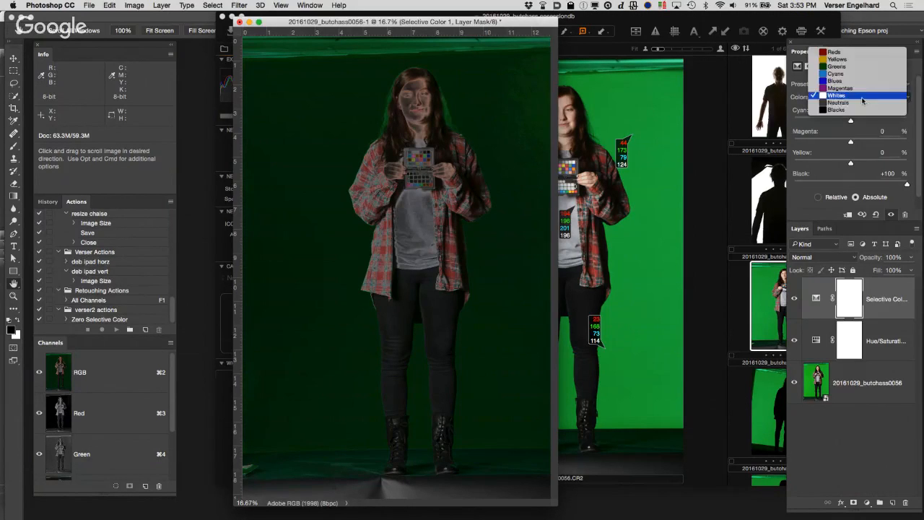
left_click(864, 107)
left_click_drag(849, 184, 922, 182)
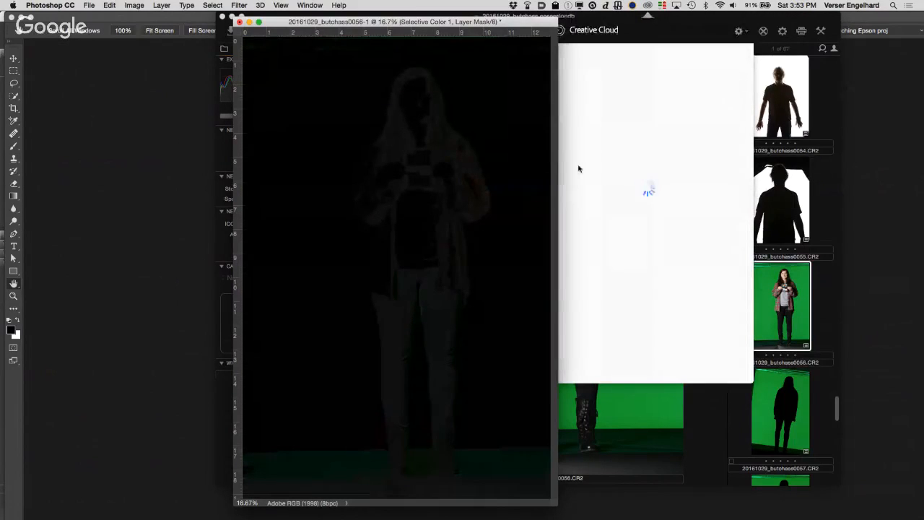
left_click(532, 153)
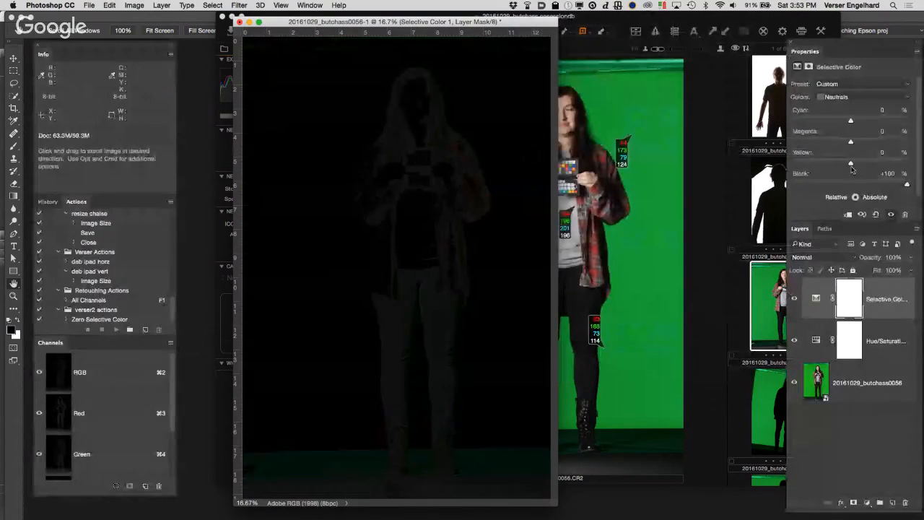
left_click(859, 98)
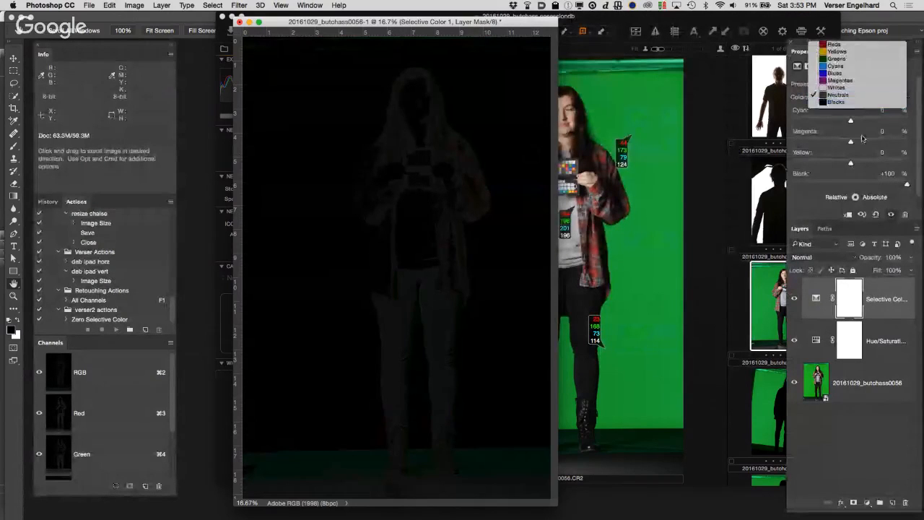
left_click(850, 103)
left_click(910, 184)
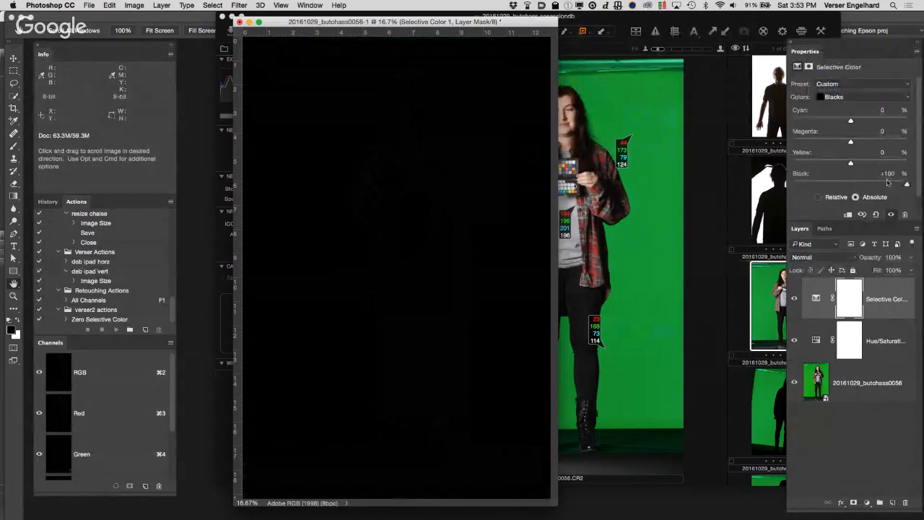
left_click(818, 198)
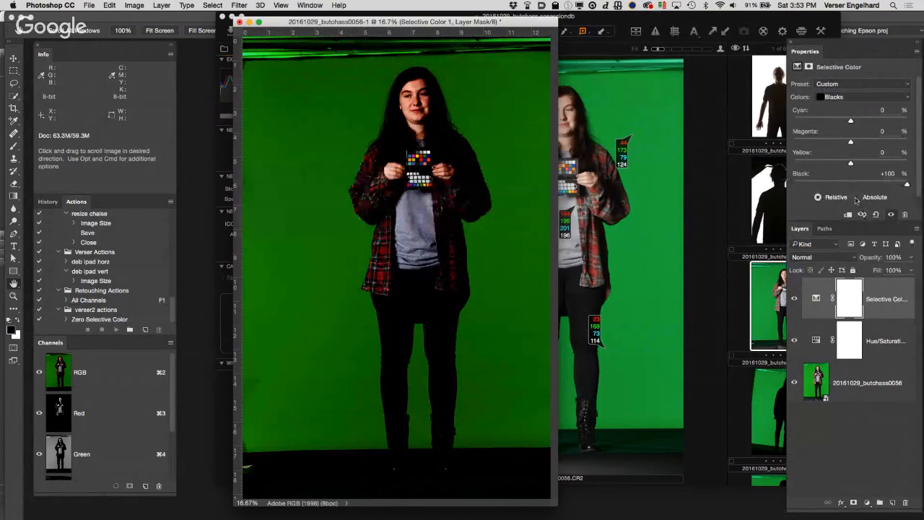
Step: Switch the Selective Color method to Absolute and set Black to -100% for the Greens
left_click(856, 198)
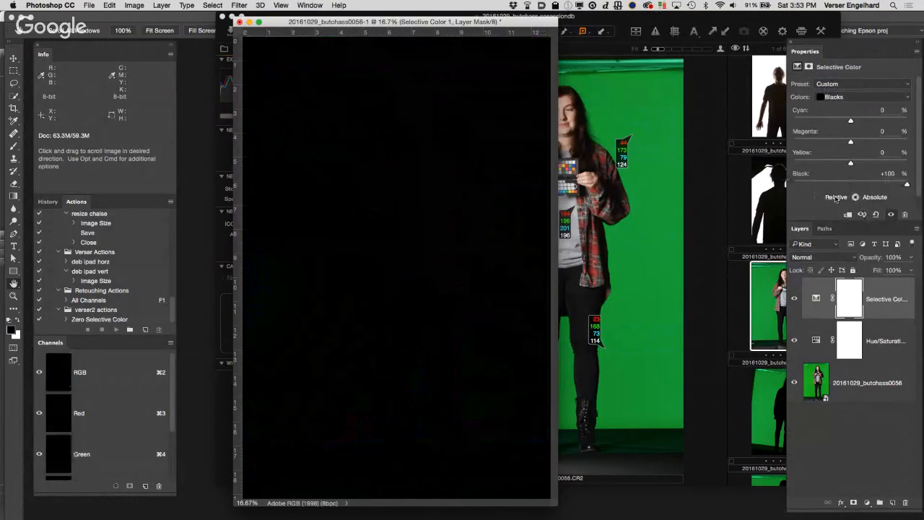
left_click(873, 99)
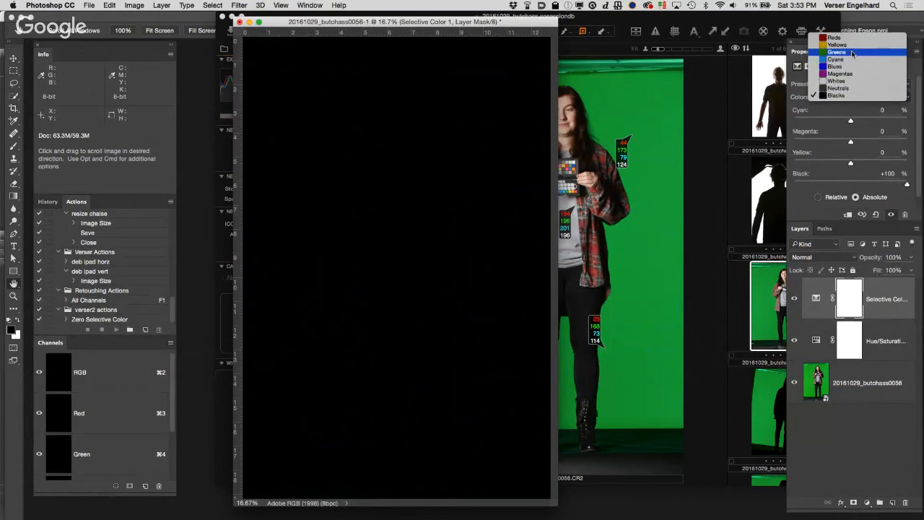
left_click(853, 53)
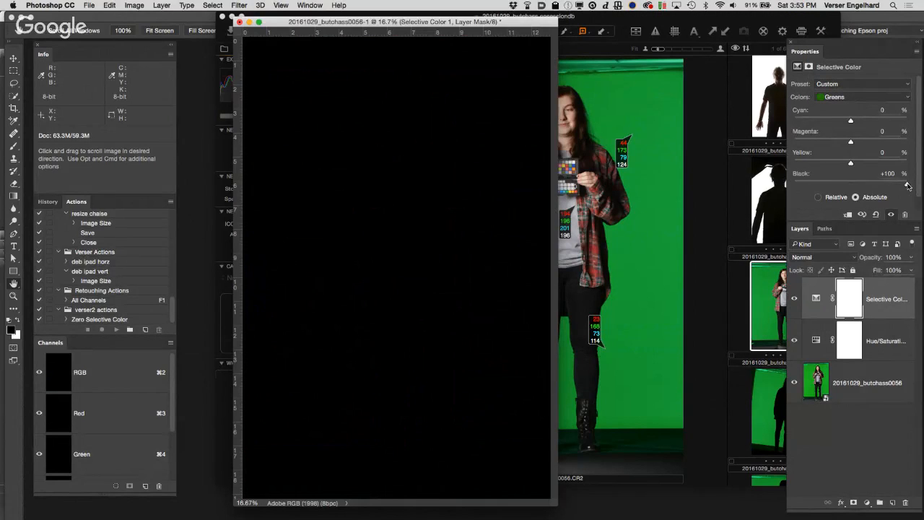
left_click_drag(909, 187, 794, 184)
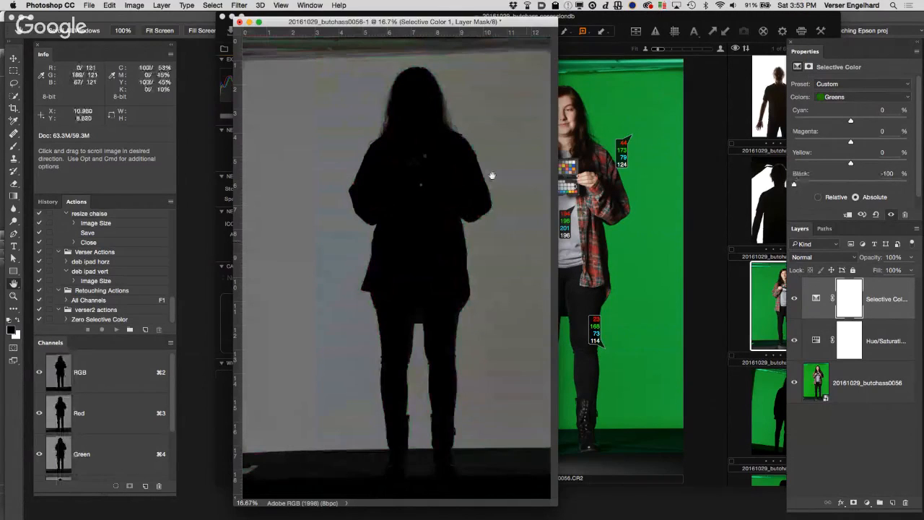
Step: Try raising the Greens saturation to +100 in the Hue/Saturation adjustment by sampling the green backdrop with the on-image adjustment tool
left_click(822, 341)
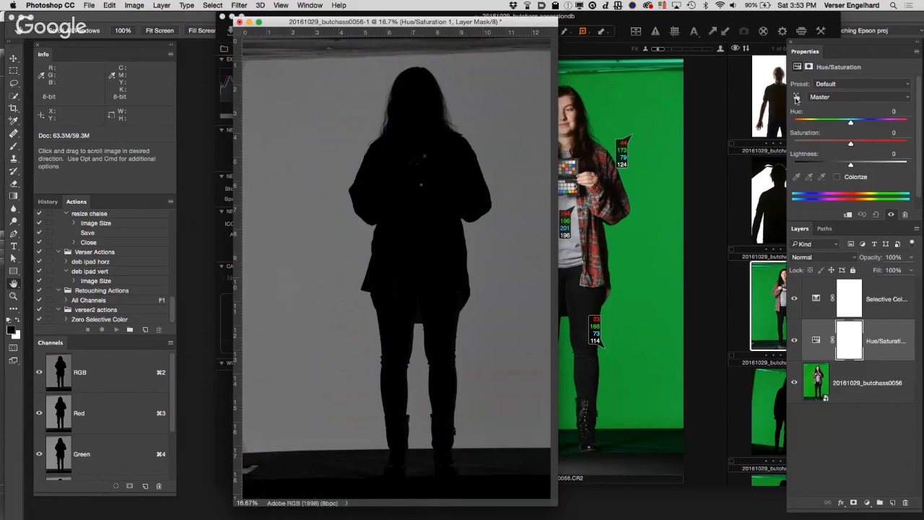
left_click(797, 97)
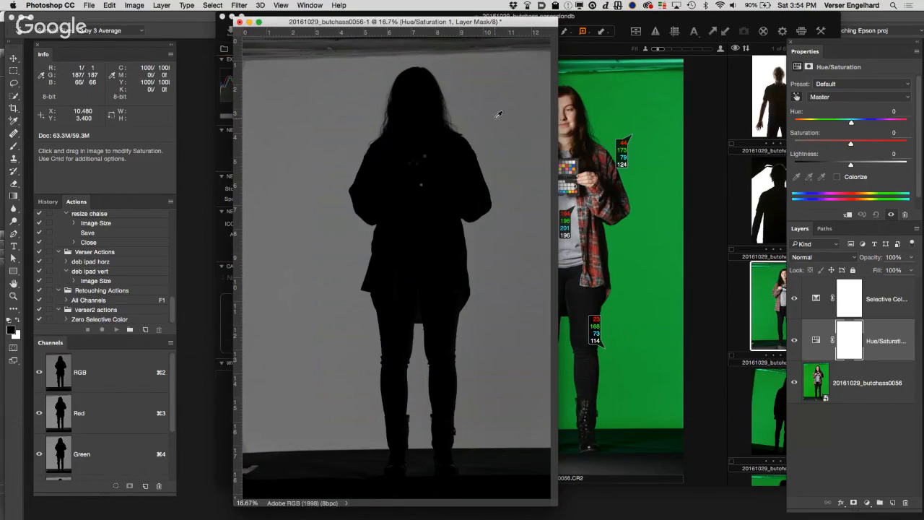
left_click_drag(498, 114, 562, 124)
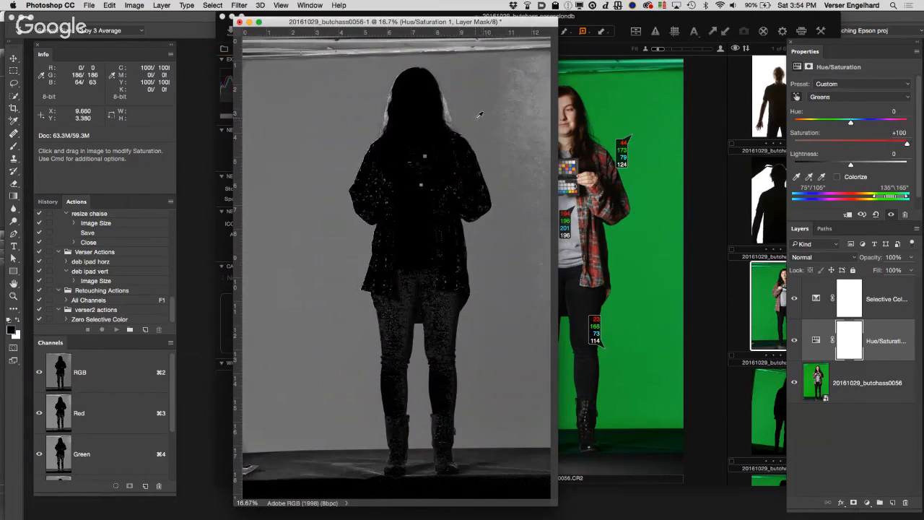
left_click(476, 119, "super")
left_click(532, 258, "super")
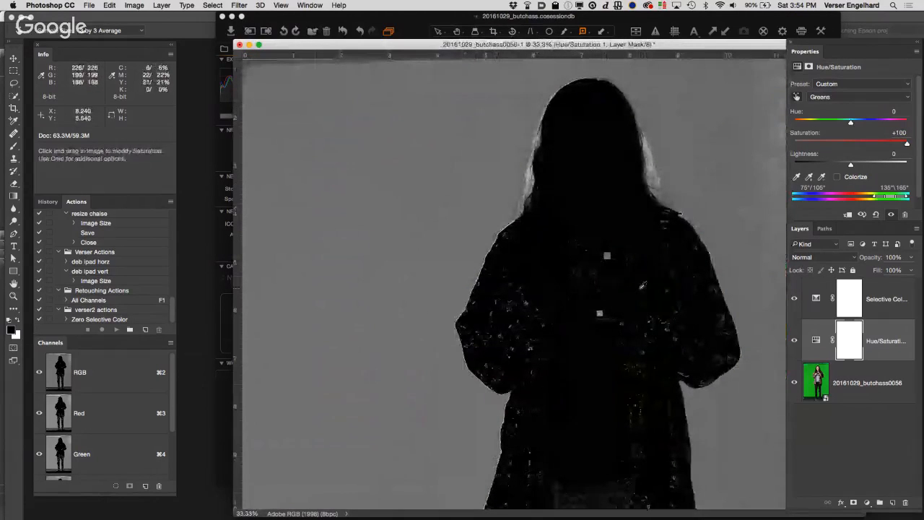
left_click_drag(545, 288, 545, 244)
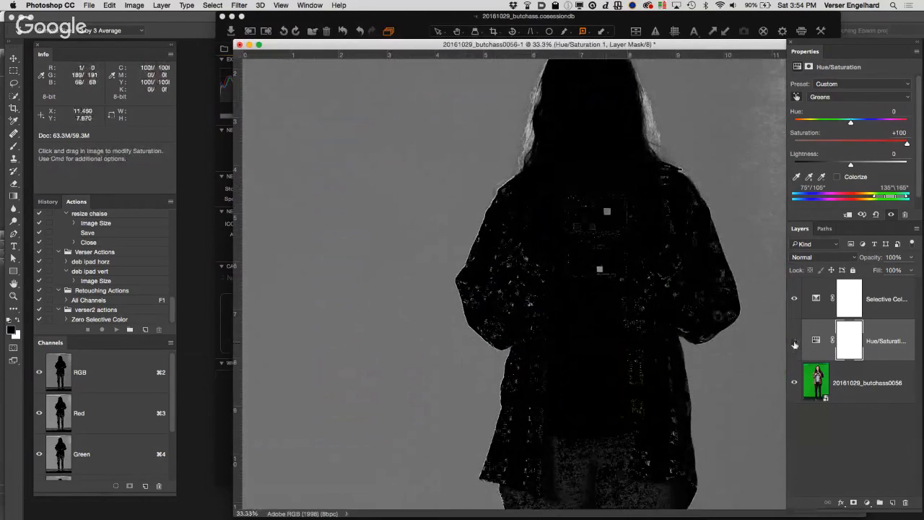
Step: Compare the silhouette with and without the Hue/Saturation adjustment, leaving that layer hidden
left_click(794, 340)
left_click(794, 341)
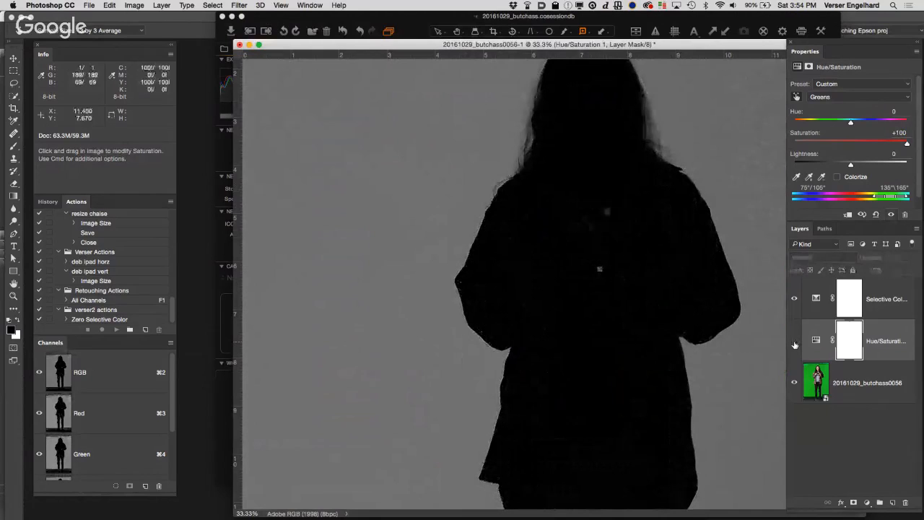
left_click(795, 342)
left_click(794, 342)
left_click(795, 343)
left_click(794, 342)
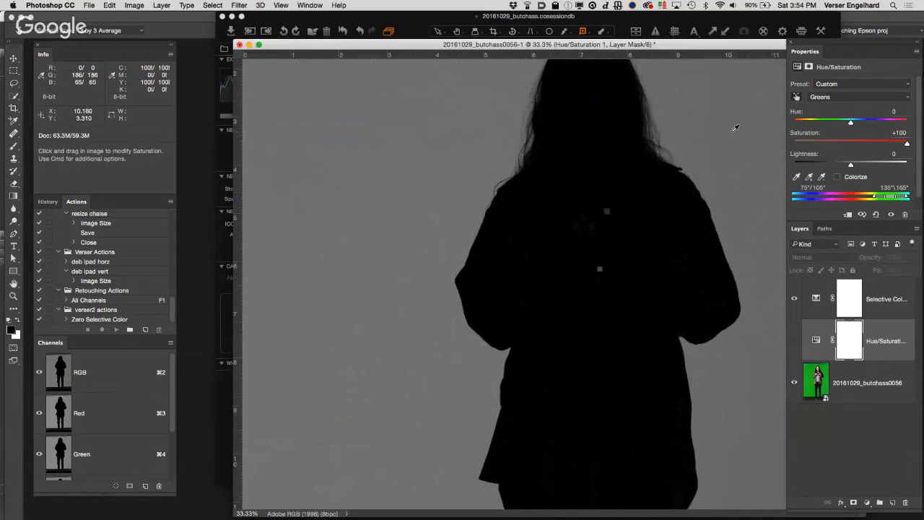
left_click(794, 340)
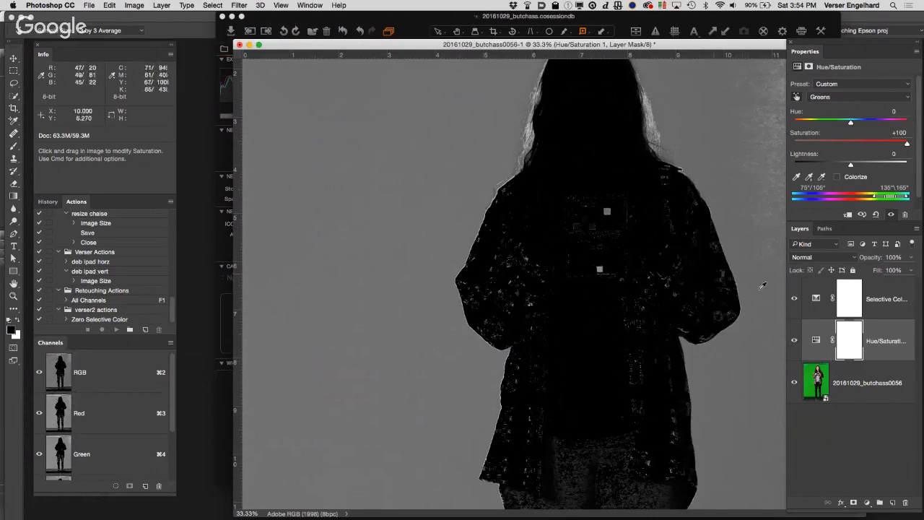
left_click(794, 342)
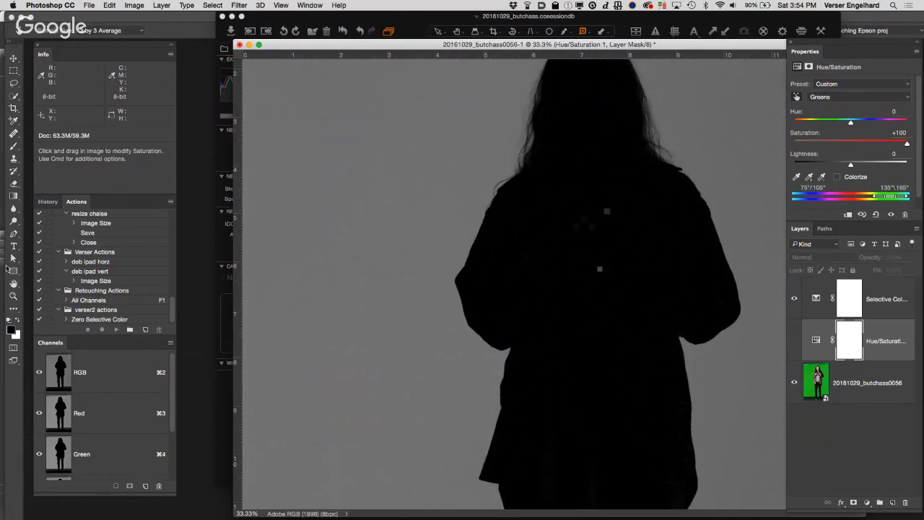
Step: Load the RGB composite channel's luminosity as a selection
double_click(16, 281)
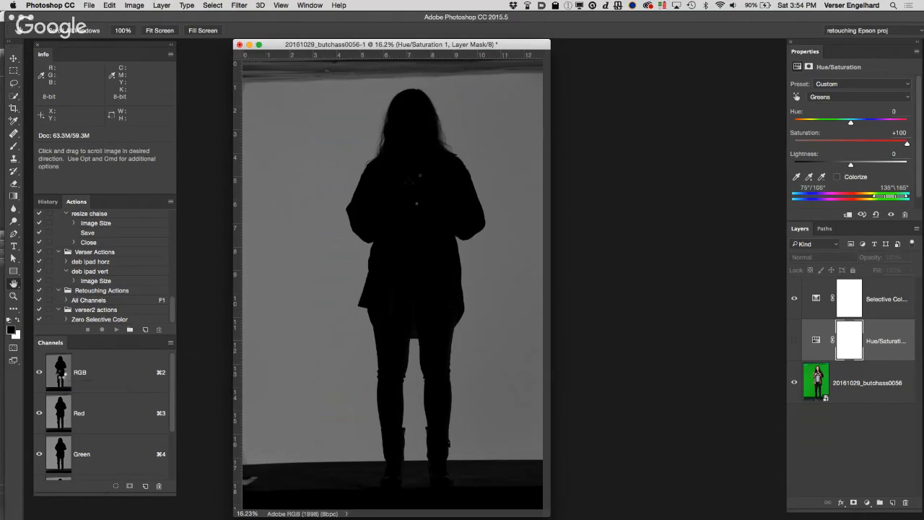
left_click(61, 374, "super")
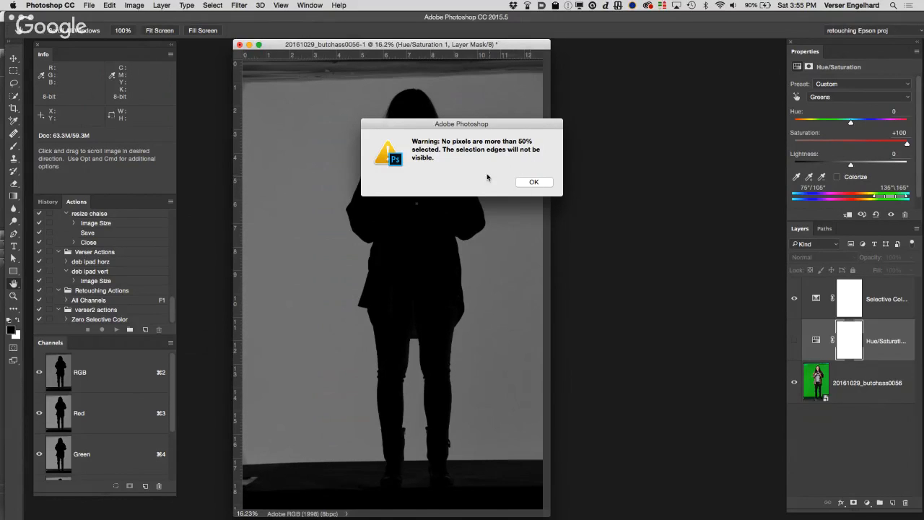
left_click(537, 183)
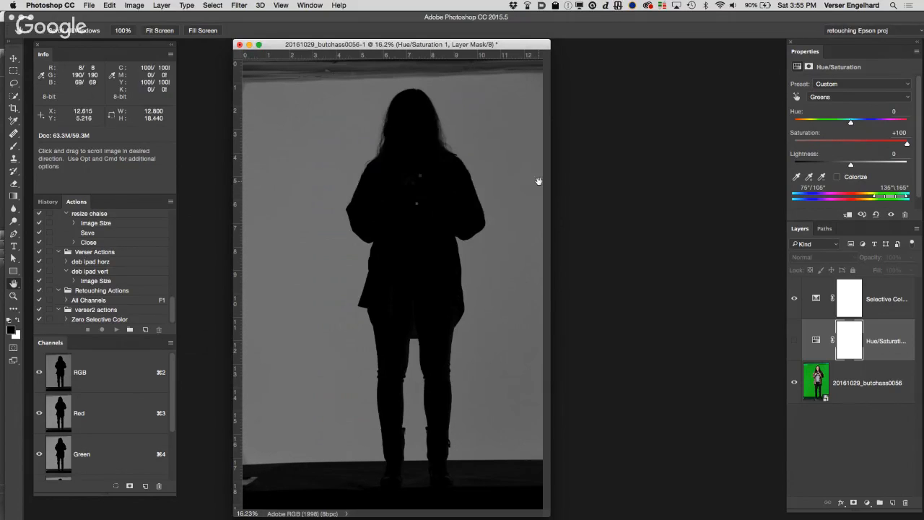
Step: Save the selection as a new channel named "knockout 1" and display that channel
left_click(210, 5)
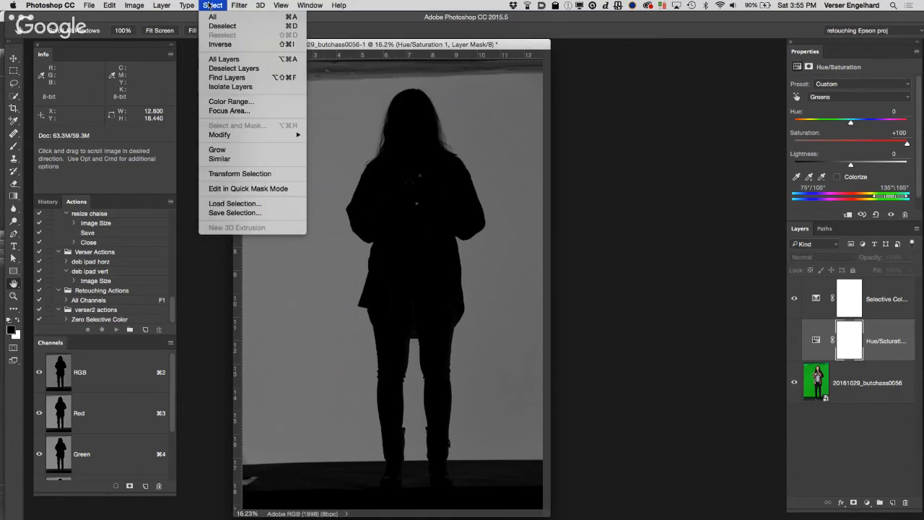
left_click(236, 213)
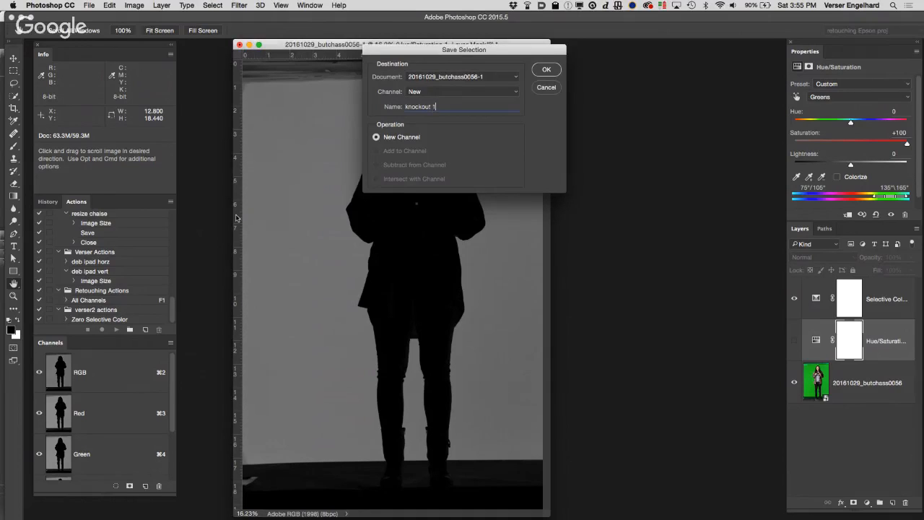
type("knockout 1")
key("Return")
scroll(127, 434, "down", 3)
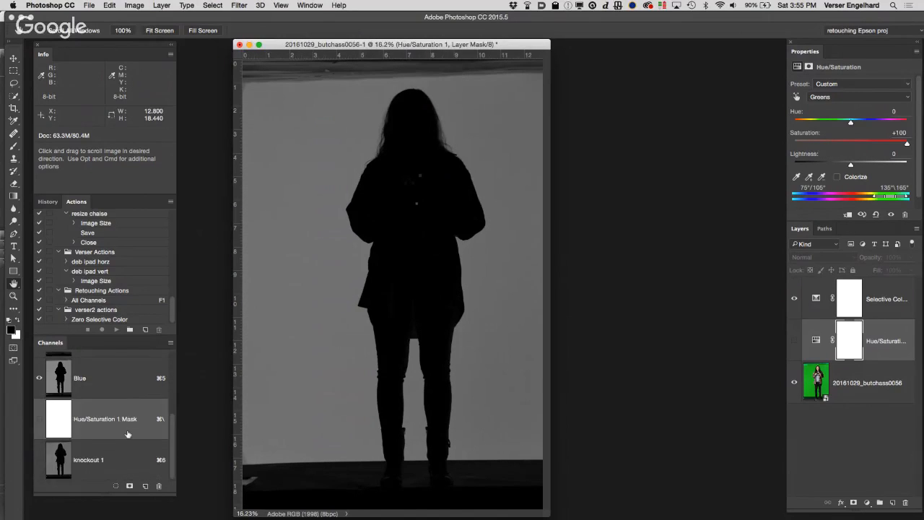
left_click(72, 463)
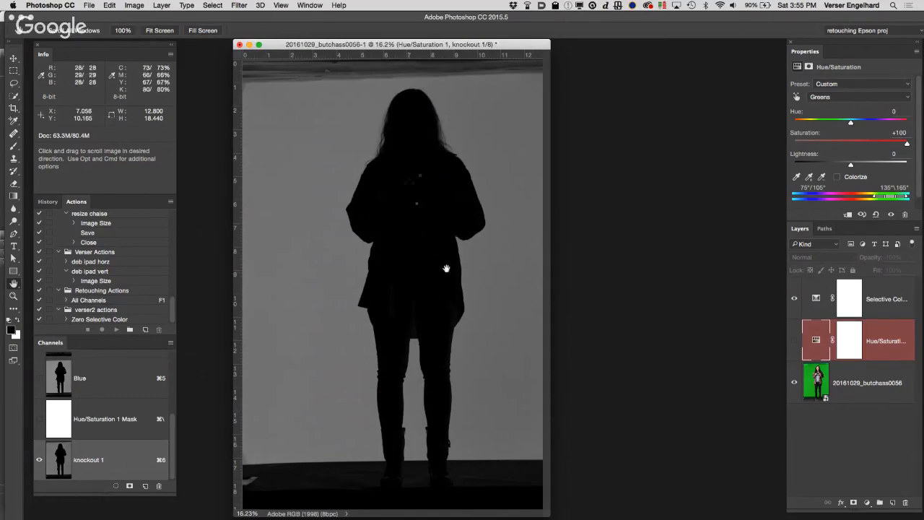
Step: Delete both the Selective Color and Hue/Saturation adjustment layers, keeping only the photo layer
left_click(899, 312)
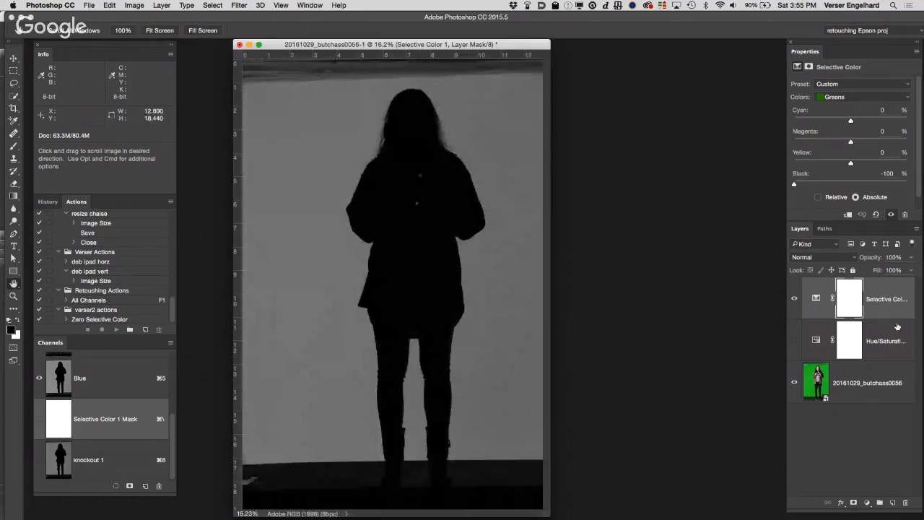
left_click(897, 325, "shift")
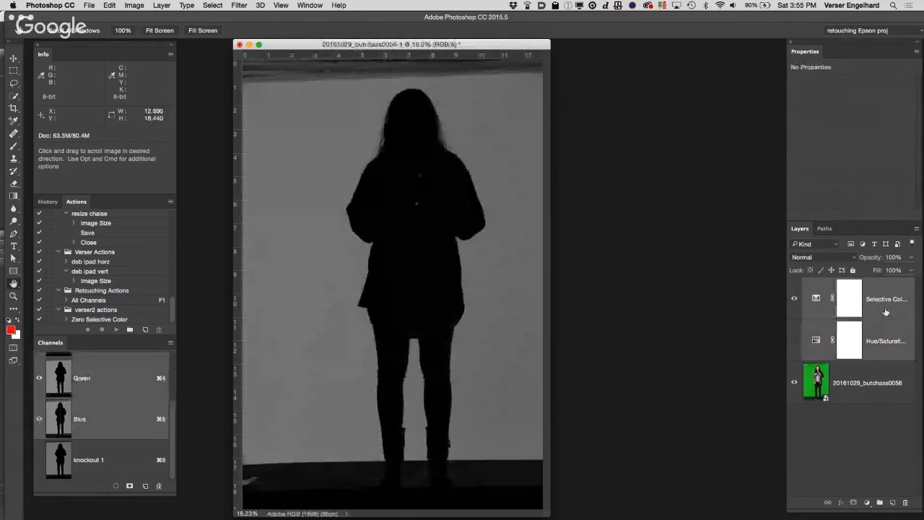
left_click_drag(893, 312, 905, 501)
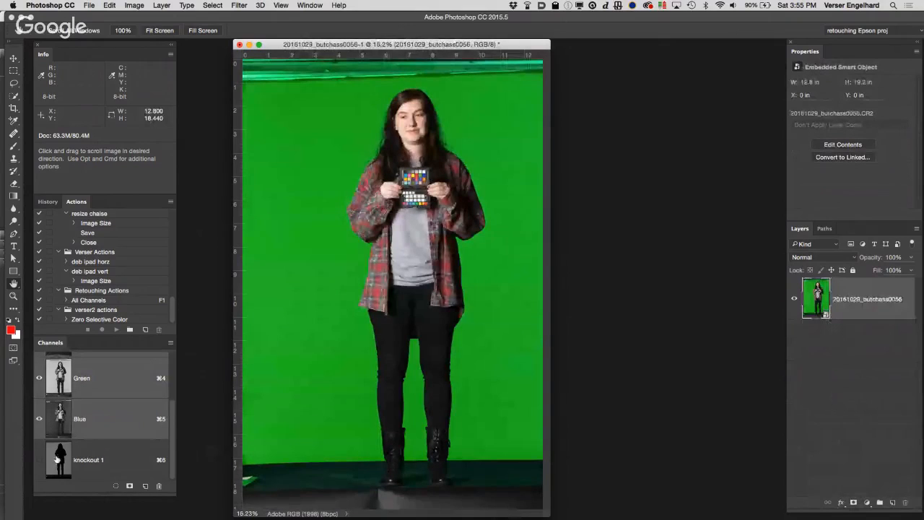
Step: Show the knockout 1 channel on its own and examine the silhouette around the jacket hem and thighs
left_click(60, 461)
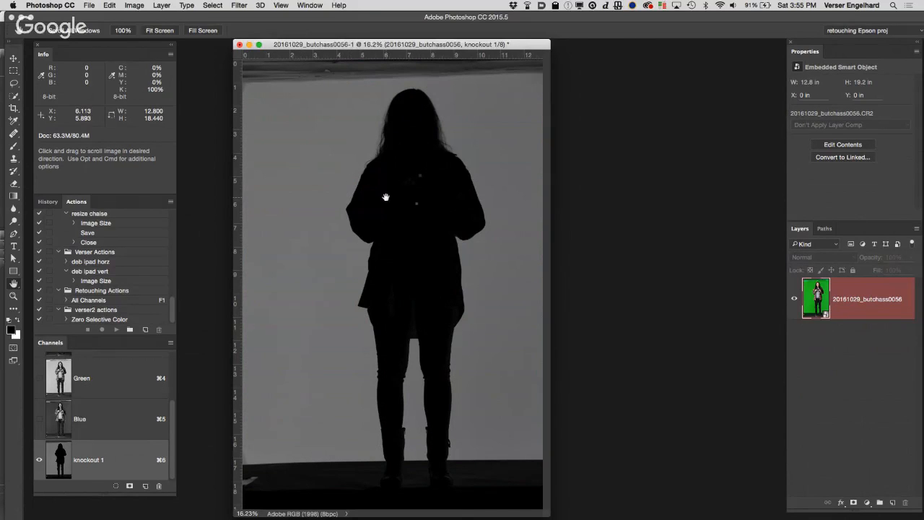
left_click(459, 188, "super")
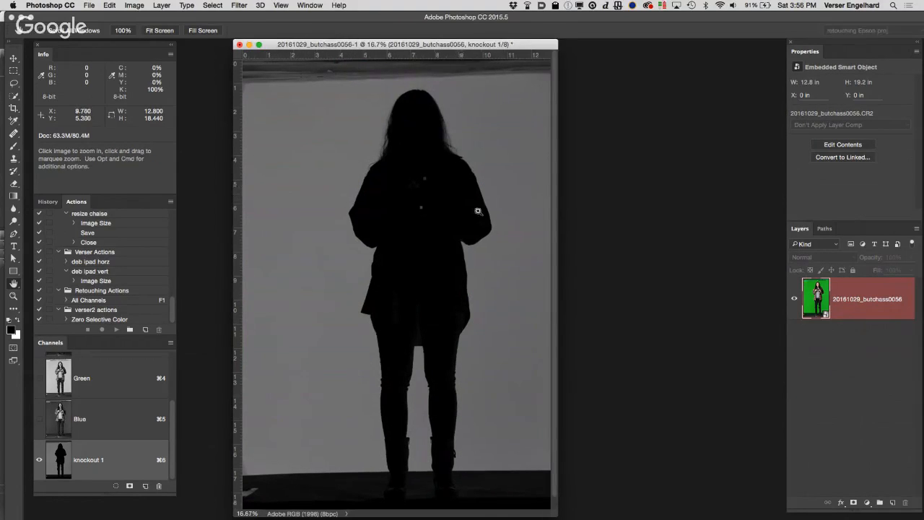
left_click(478, 211, "super")
left_click(552, 293, "super")
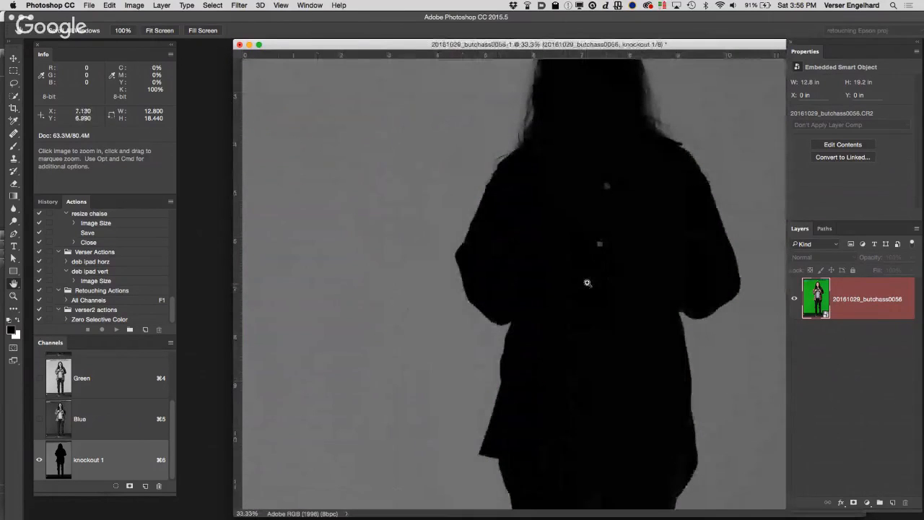
left_click(587, 283, "super")
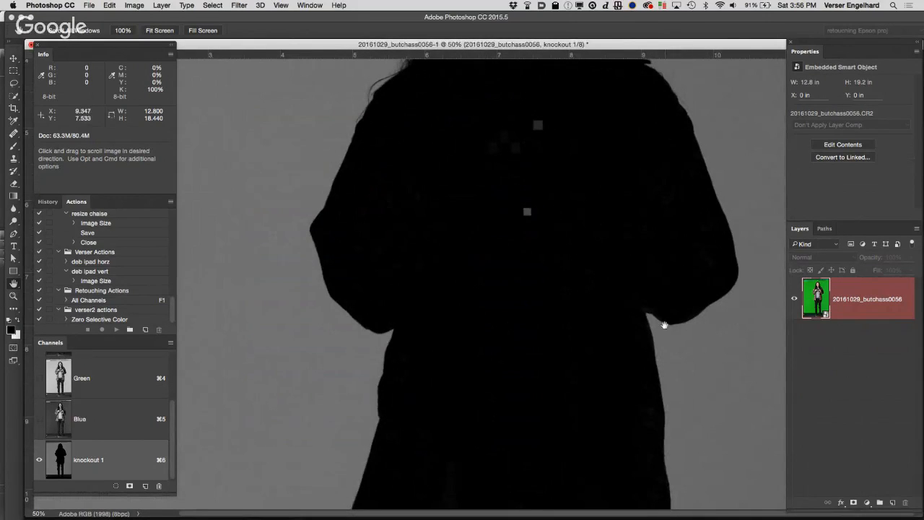
left_click_drag(652, 417, 637, 235)
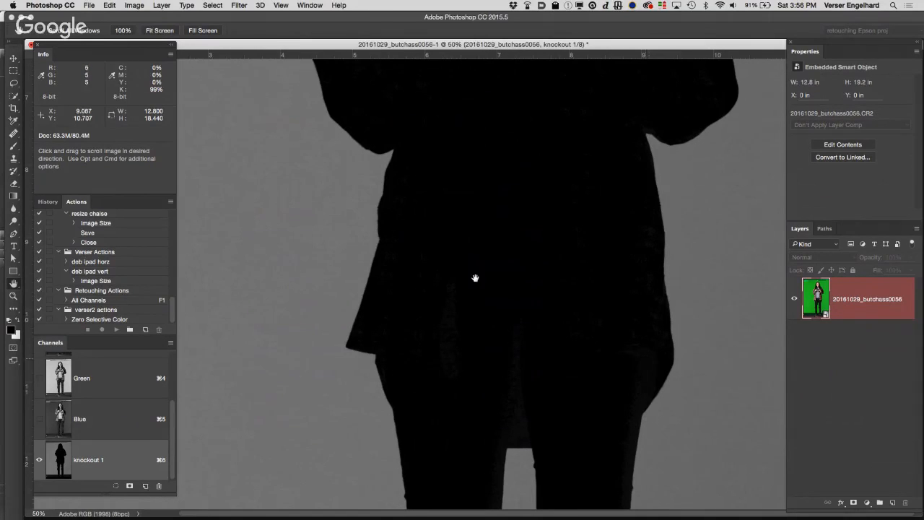
Step: Place two color samplers on the knockout 1 channel, one on the dark hip edge and one on the gray backdrop beside it
left_click_drag(12, 123, 89, 141)
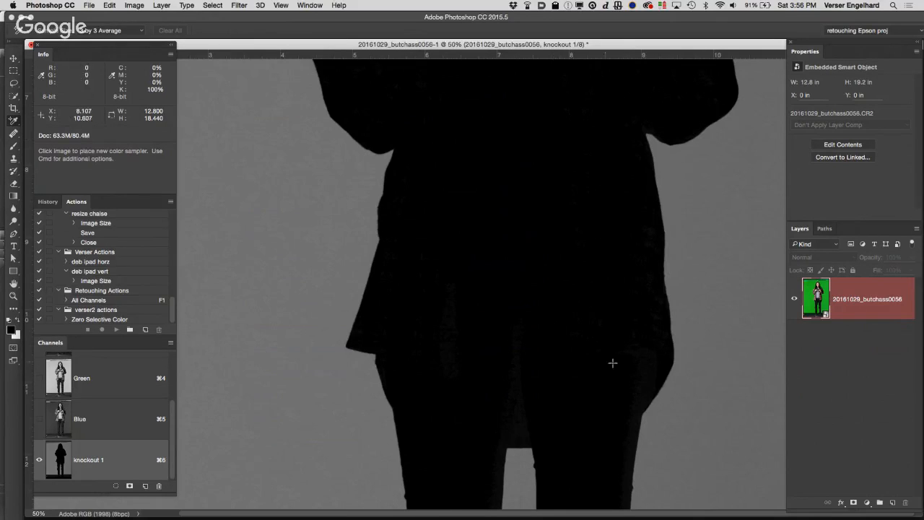
left_click(648, 378)
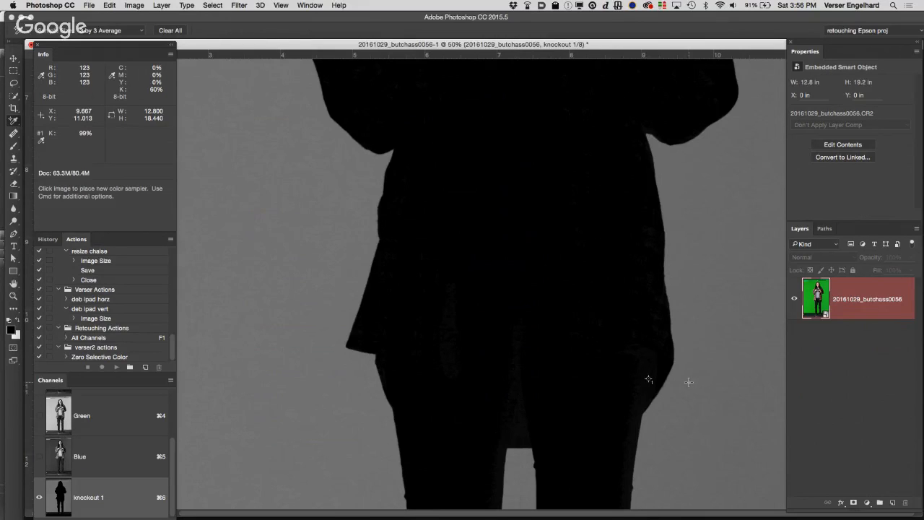
left_click(689, 382)
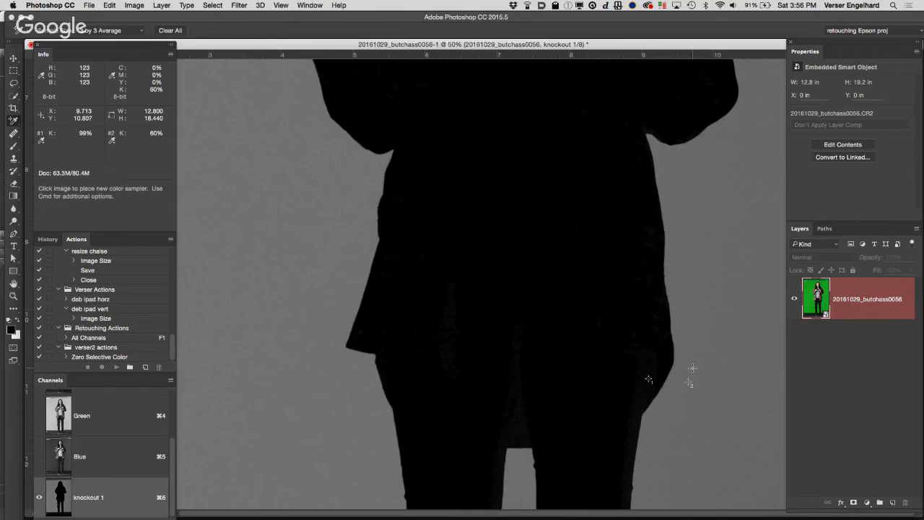
Step: Set the readouts of color samplers #1 and #2 to RGB Color
left_click(42, 141)
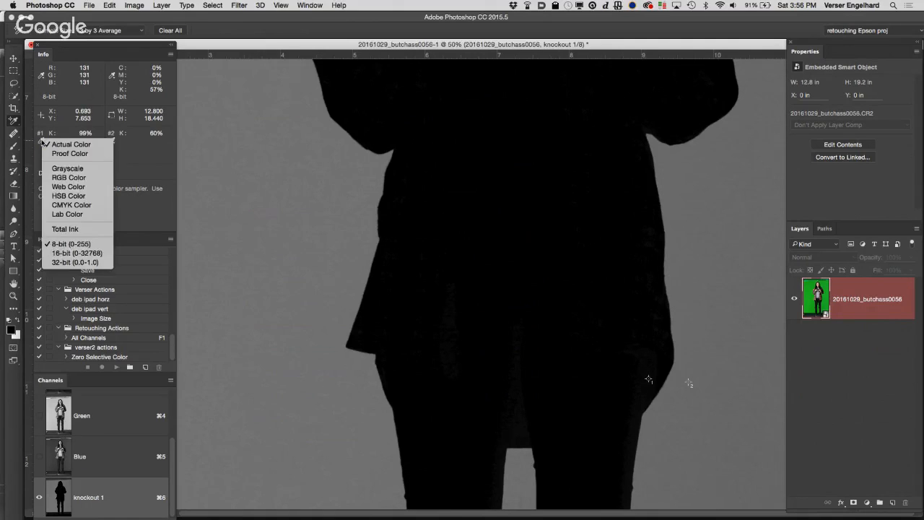
left_click(79, 179)
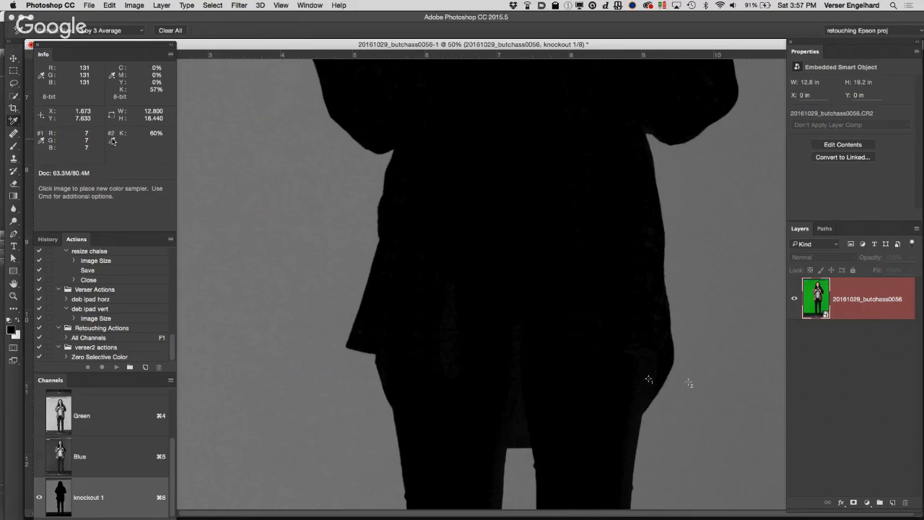
left_click(113, 141)
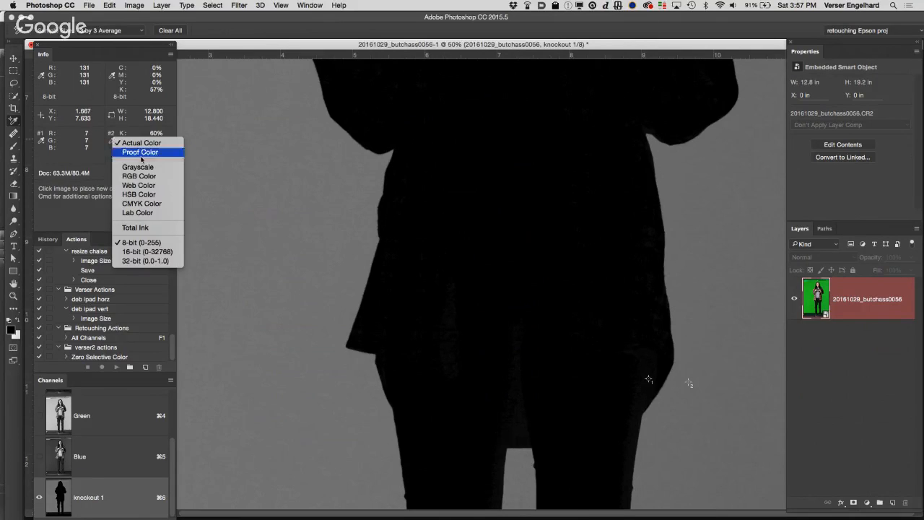
left_click(139, 177)
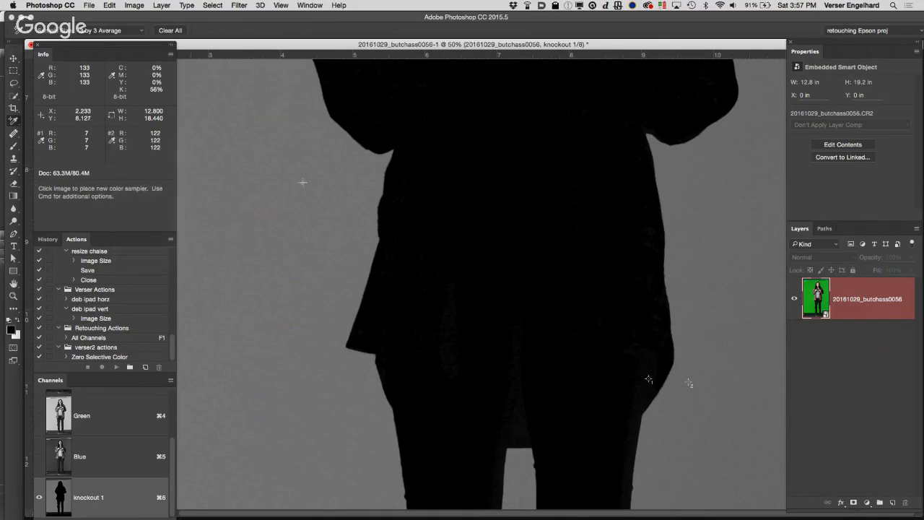
key("v")
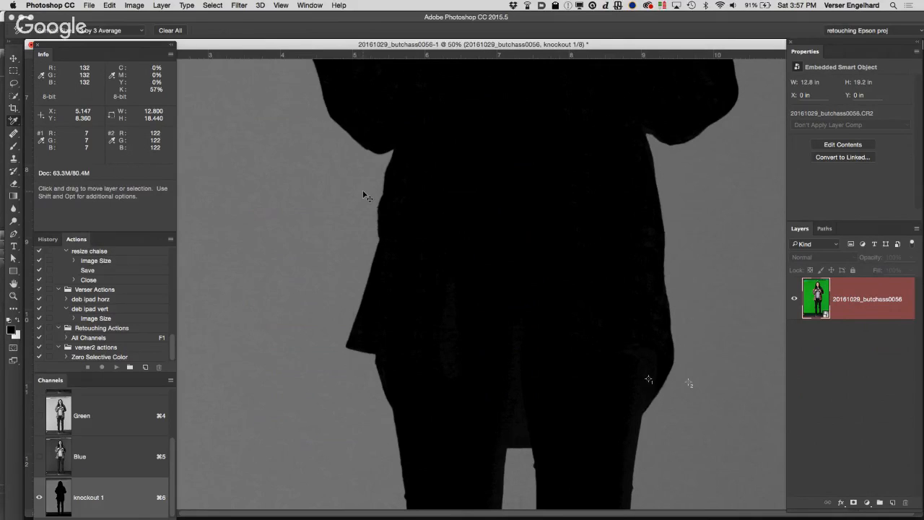
key("super+l")
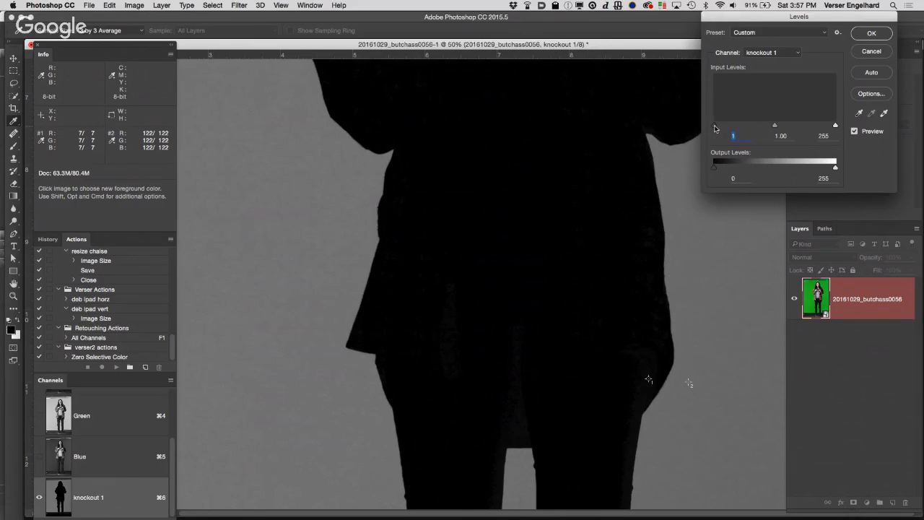
left_click_drag(714, 129, 726, 129)
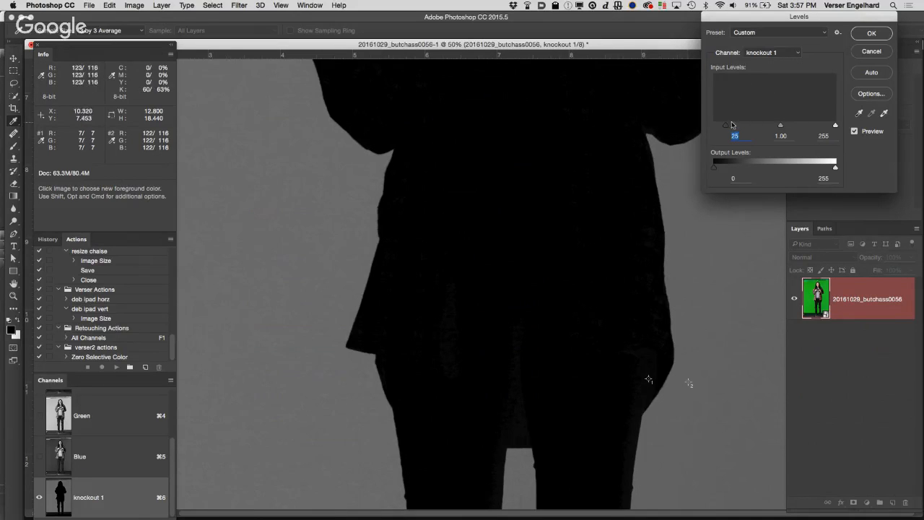
left_click_drag(731, 125, 683, 114)
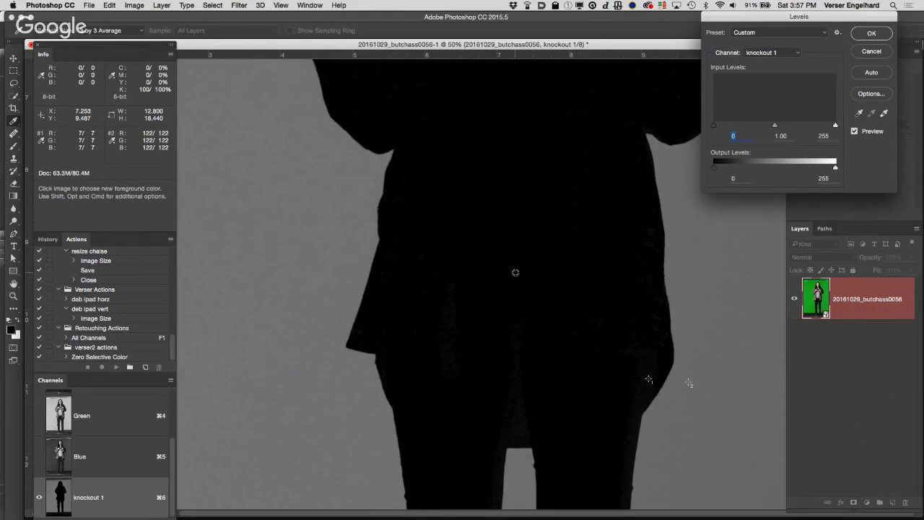
left_click(871, 52)
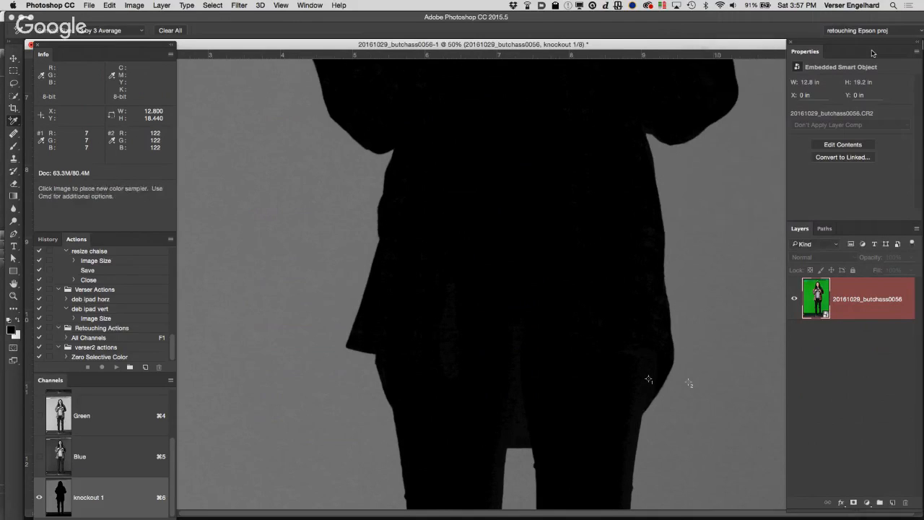
Step: Clear the active selection and set the Levels black input of the knockout 1 channel to 3
key("v")
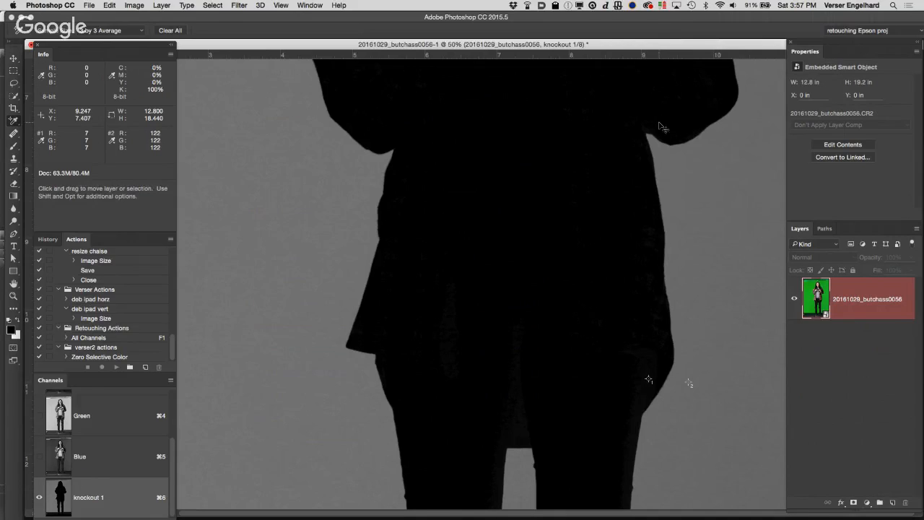
key("super+d")
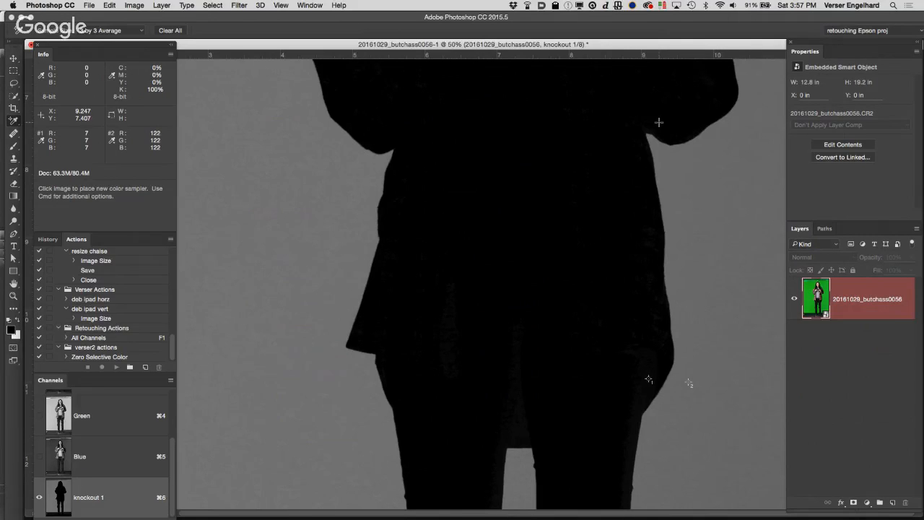
key("super+l")
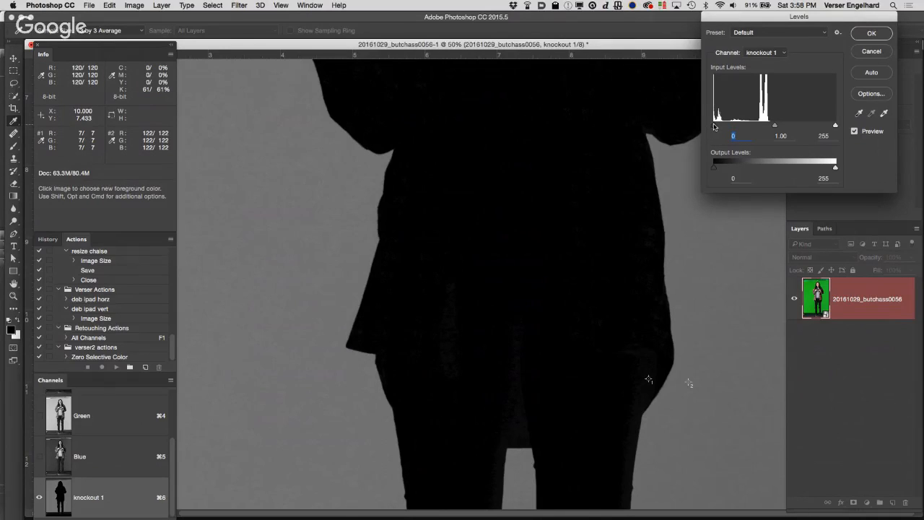
key("Up")
key("Up")
key("Up")
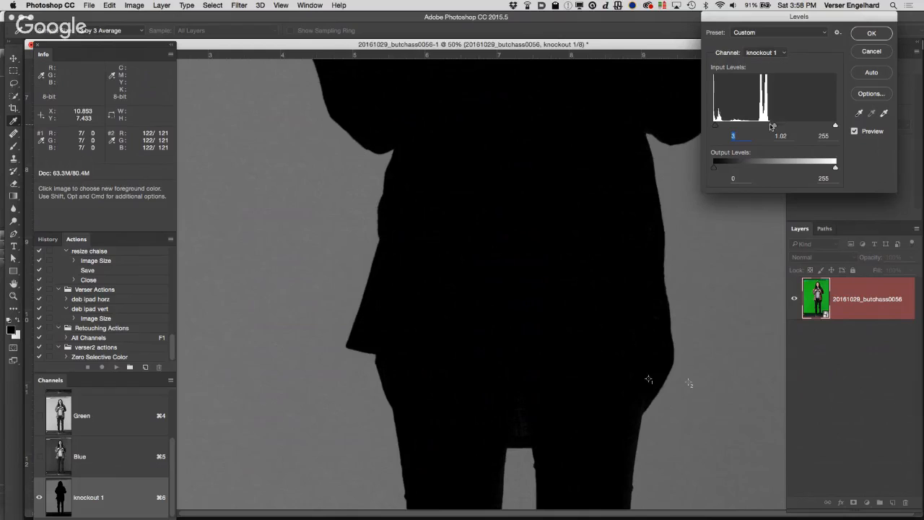
Step: Try raising the Levels midtone value to 3.63 and 3.71 while inspecting the hair strands and shoulder edges of the silhouette
left_click_drag(771, 126, 726, 127)
key("space")
left_click_drag(597, 132, 531, 488)
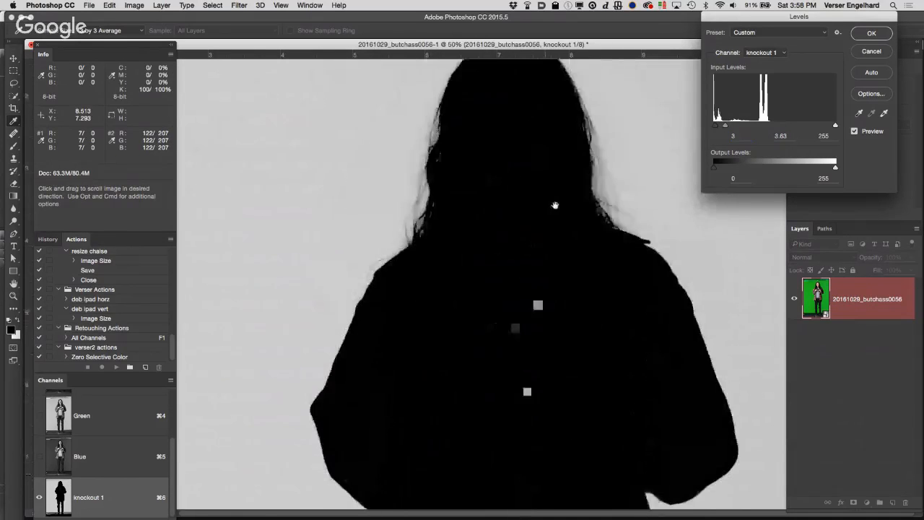
left_click_drag(556, 206, 546, 288)
key("super+space")
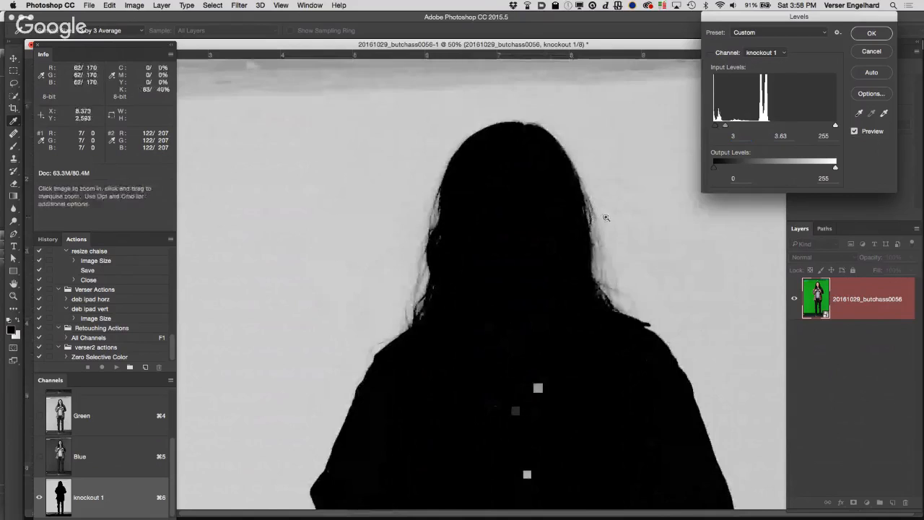
left_click(605, 218, "super")
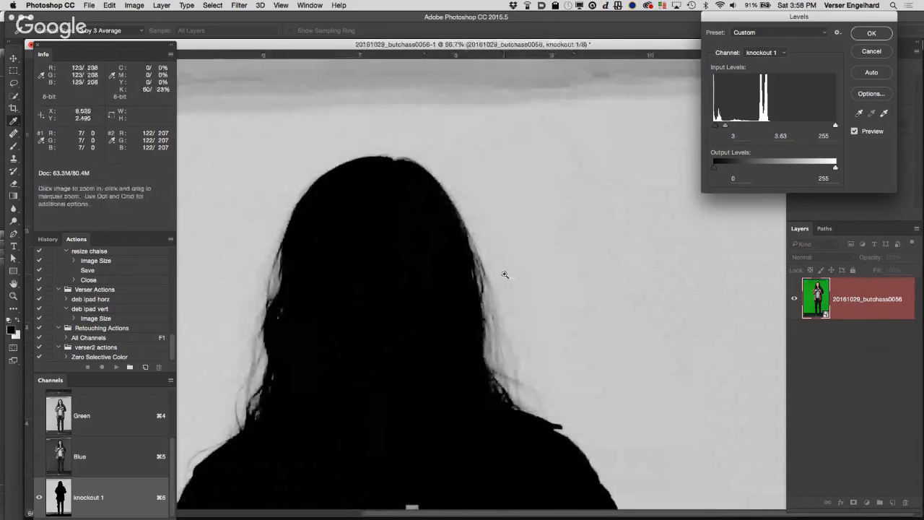
left_click(438, 305, "super")
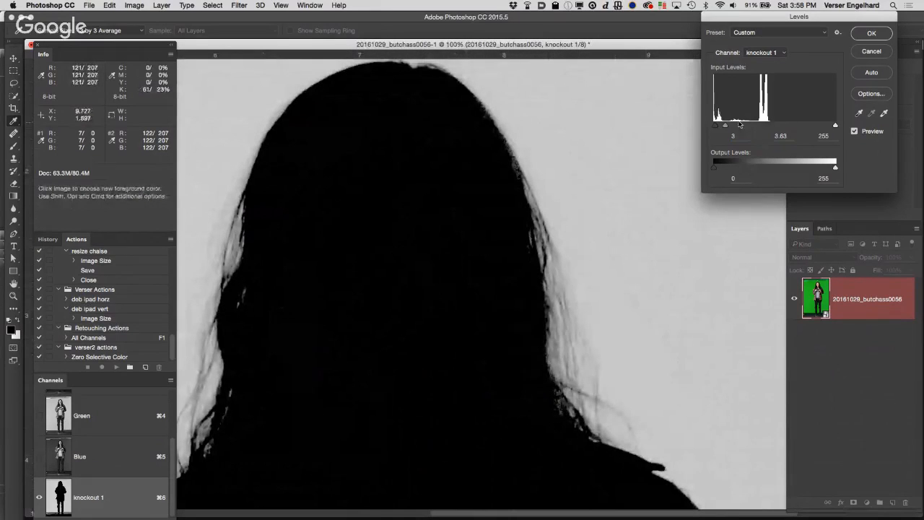
left_click_drag(725, 126, 726, 129)
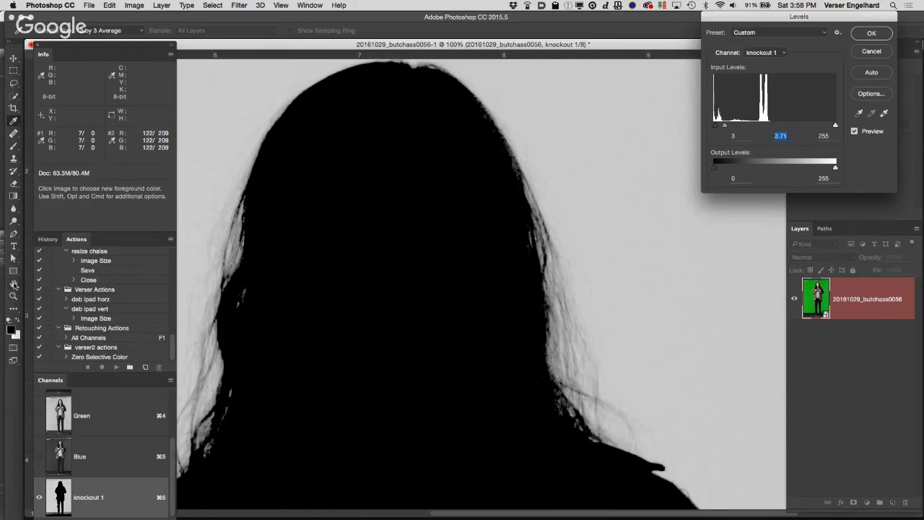
left_click_drag(476, 423, 475, 275)
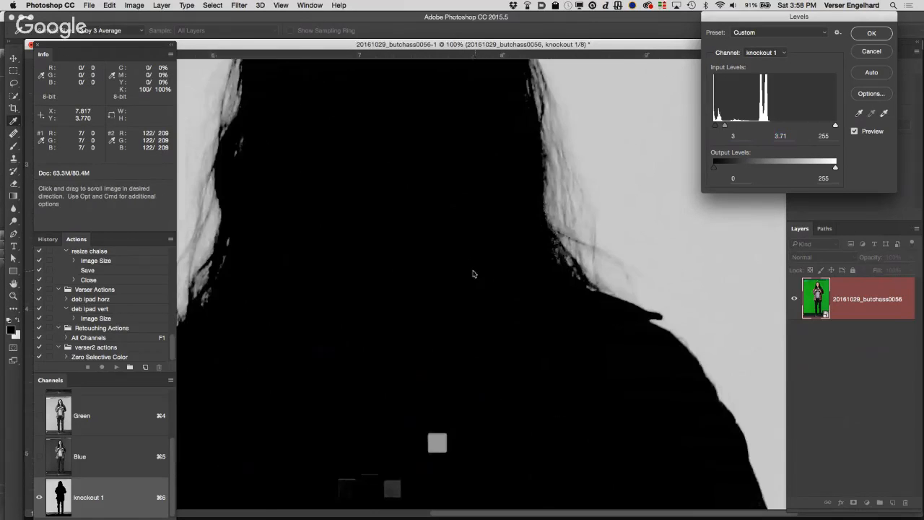
left_click_drag(617, 422, 469, 170)
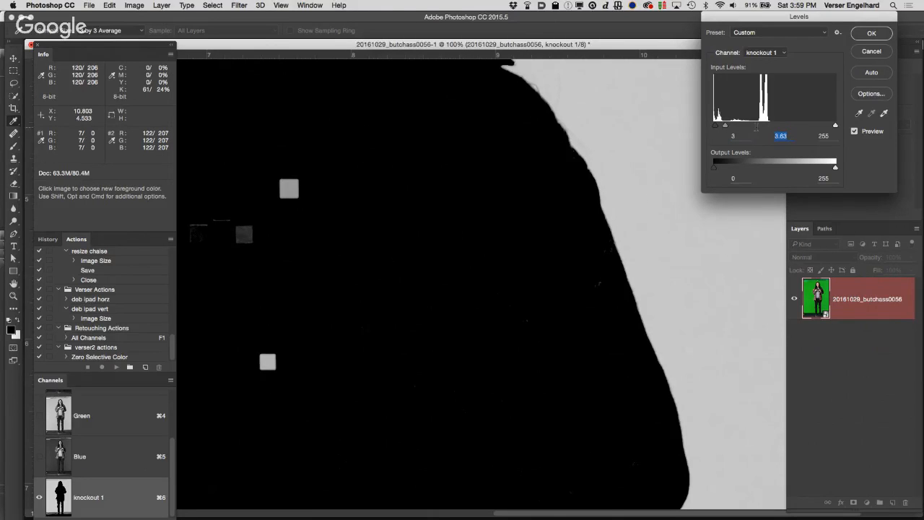
Step: Set the Levels midtone value of the knockout 1 channel to 1
type("0")
left_click_drag(727, 127, 774, 128)
double_click(785, 136)
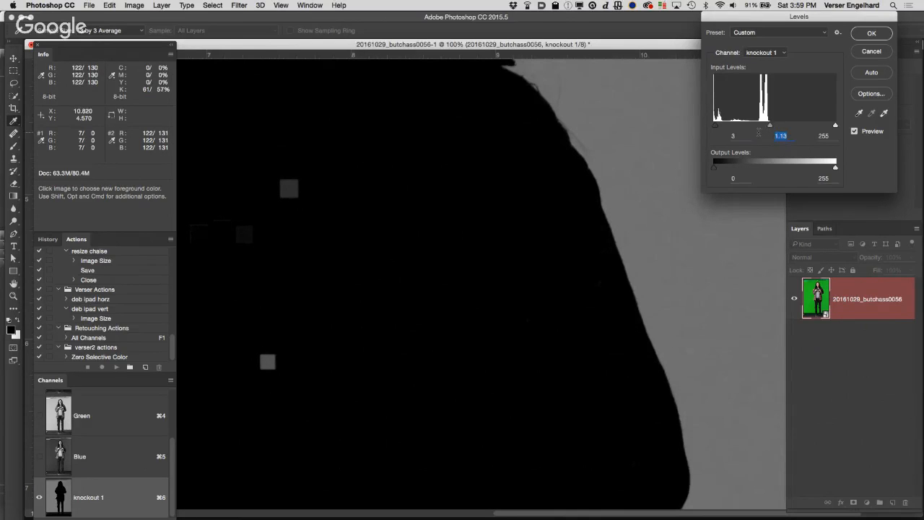
type("12")
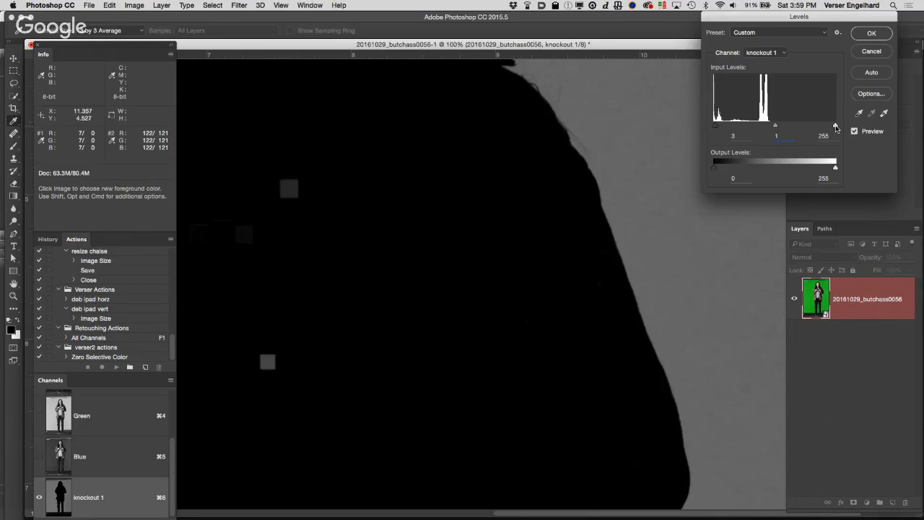
Step: Lower the Levels white input to 100 so the backdrop beside the silhouette turns pure white
left_click_drag(835, 127, 762, 127)
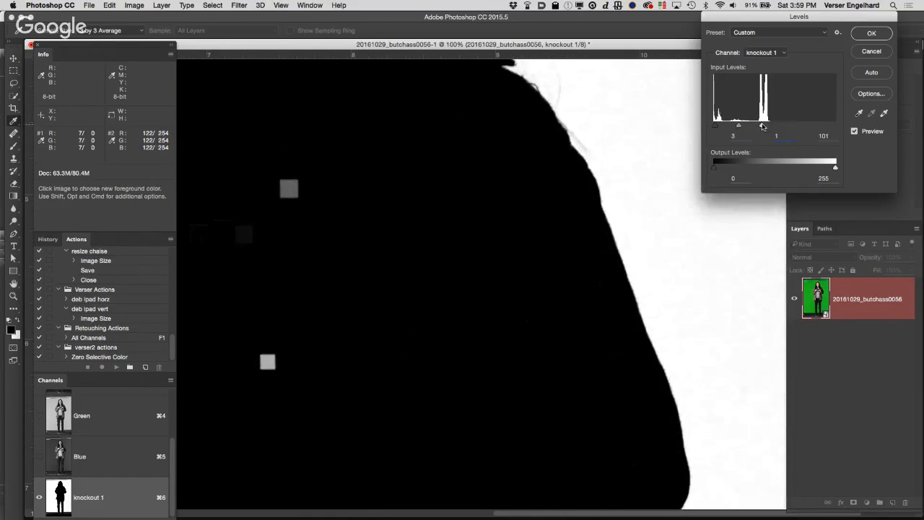
left_click_drag(763, 128, 763, 127)
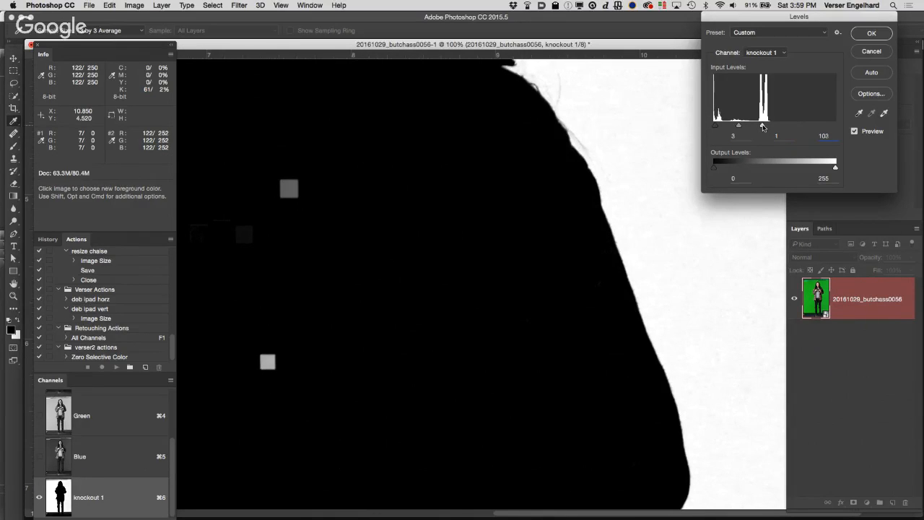
key("Down")
key("Down")
key("Down")
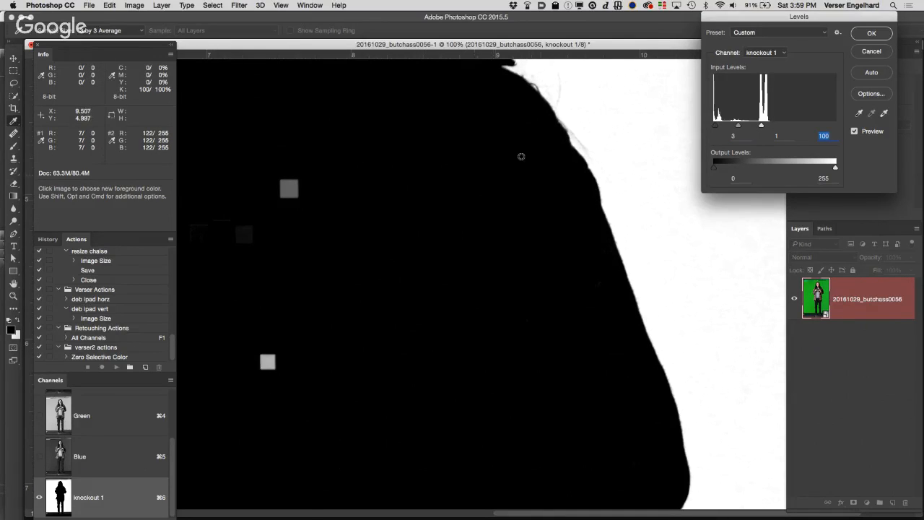
Step: Compare the hair edges around the head with the Levels preview off and on, and apply the adjustment
left_click_drag(526, 128, 597, 335)
left_click_drag(332, 63, 500, 234)
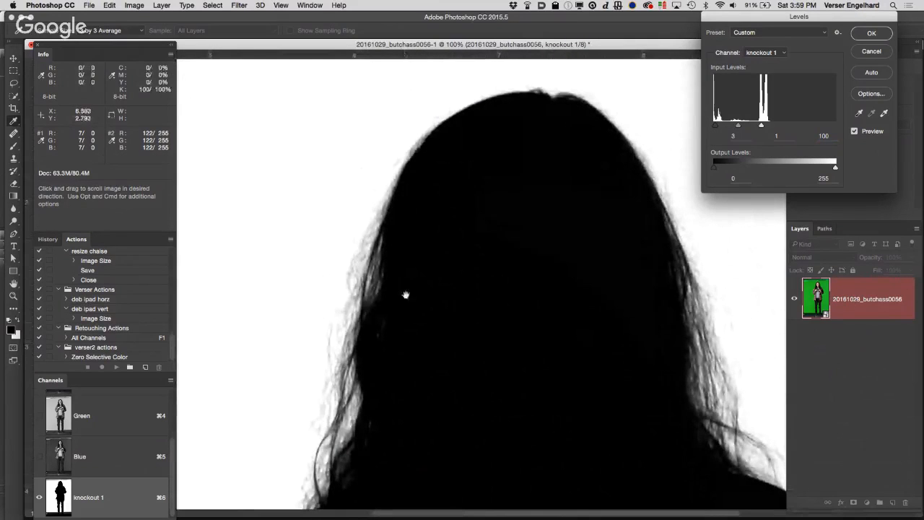
left_click(855, 132)
left_click(856, 132)
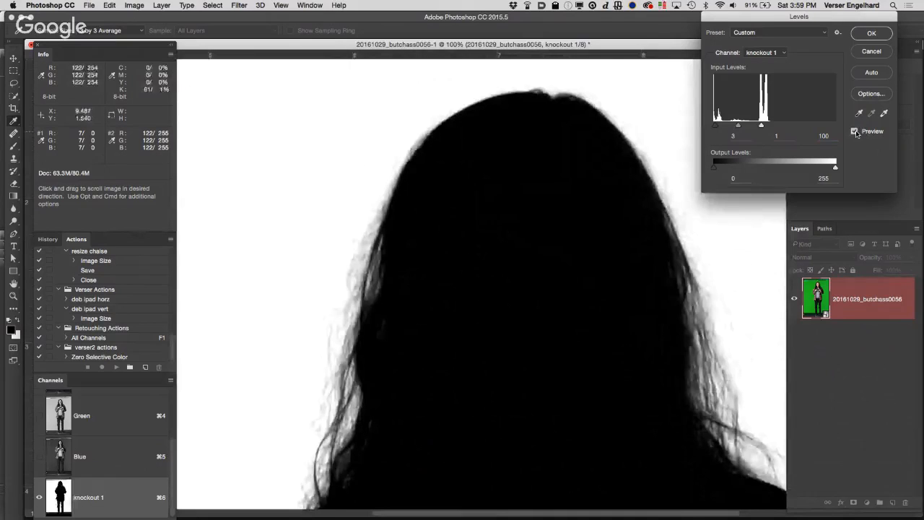
left_click(855, 132)
left_click(856, 131)
left_click(856, 132)
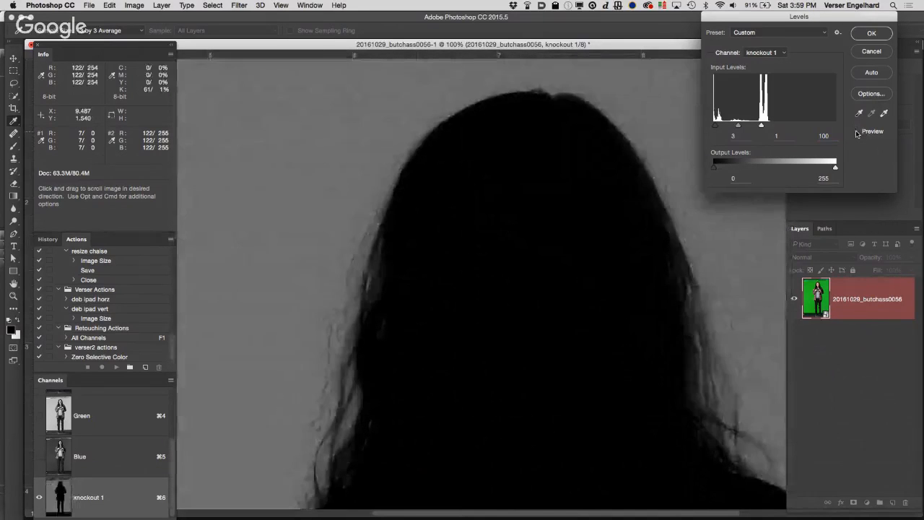
left_click(856, 132)
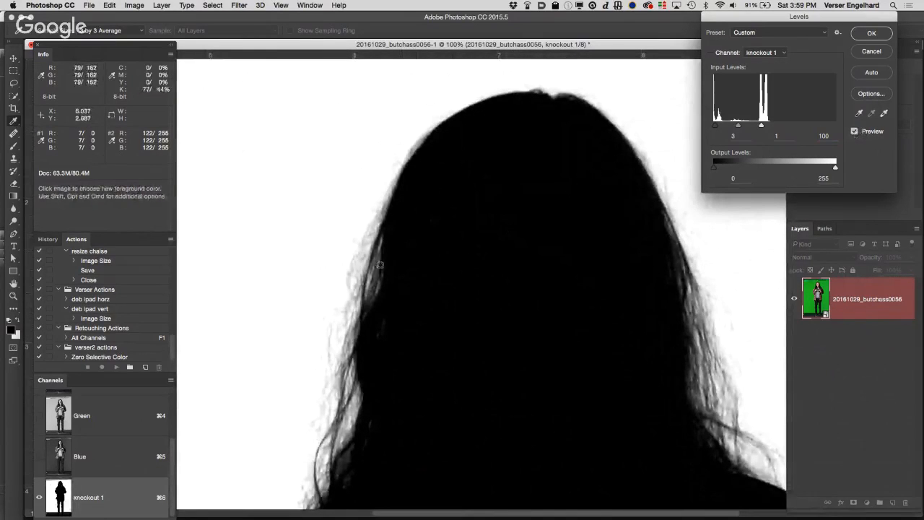
left_click(870, 34)
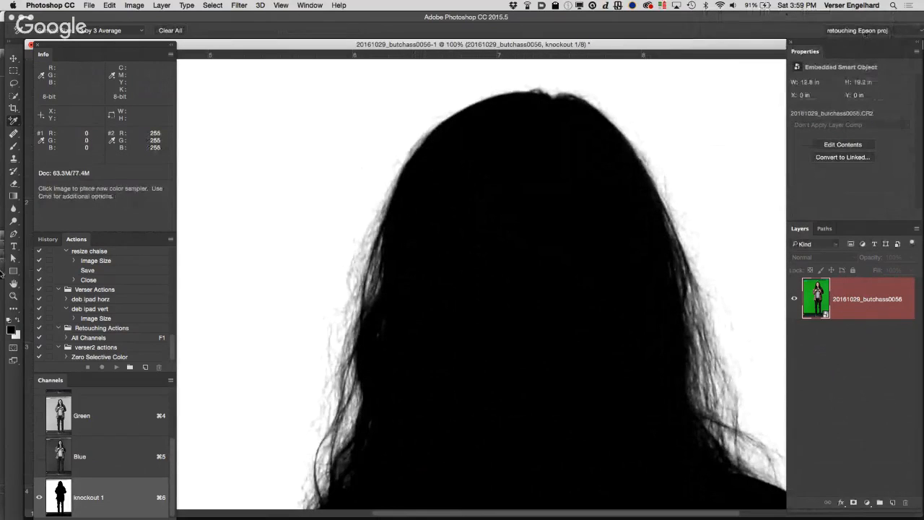
Step: Select the Brush tool with a 900 px tip and set its hardness to 100%
double_click(14, 285)
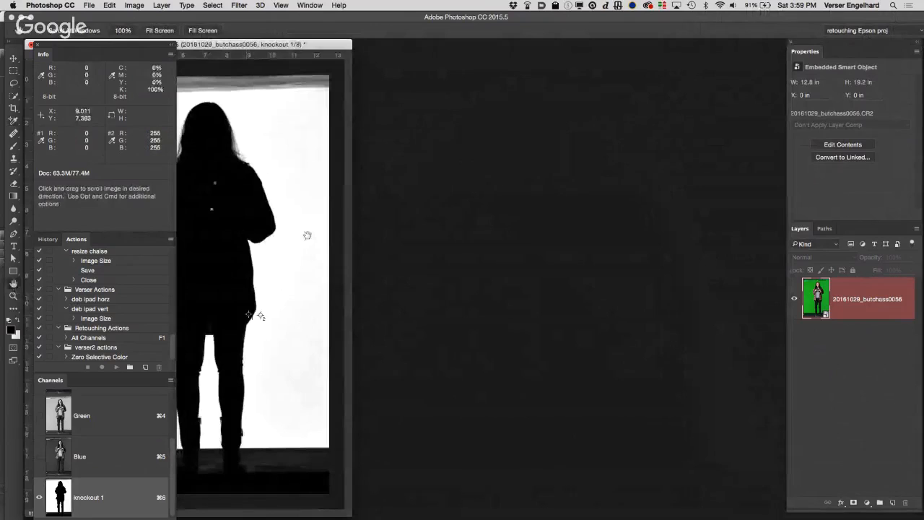
left_click_drag(326, 46, 605, 26)
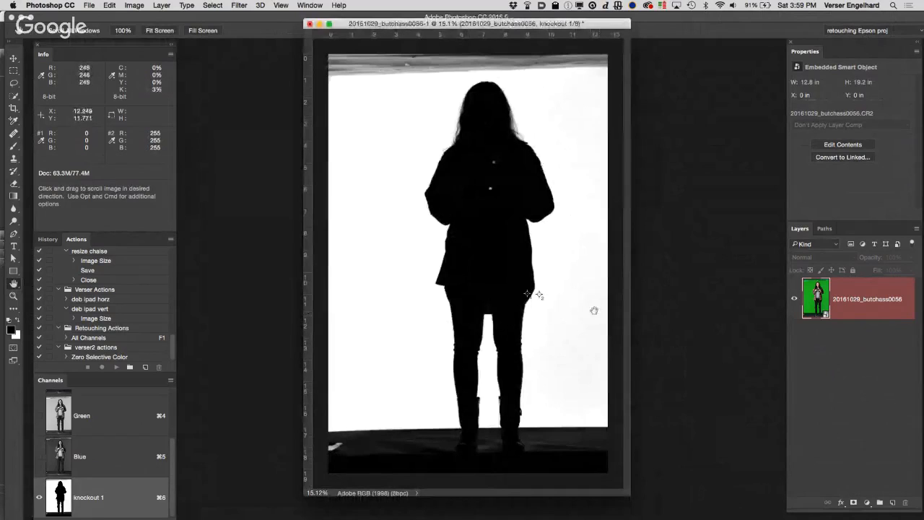
key("b")
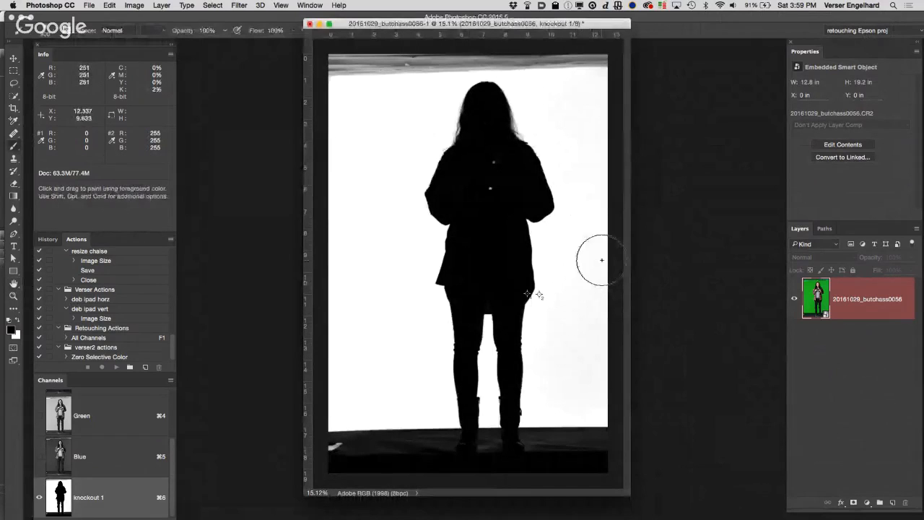
left_click(56, 33)
left_click_drag(59, 84, 121, 84)
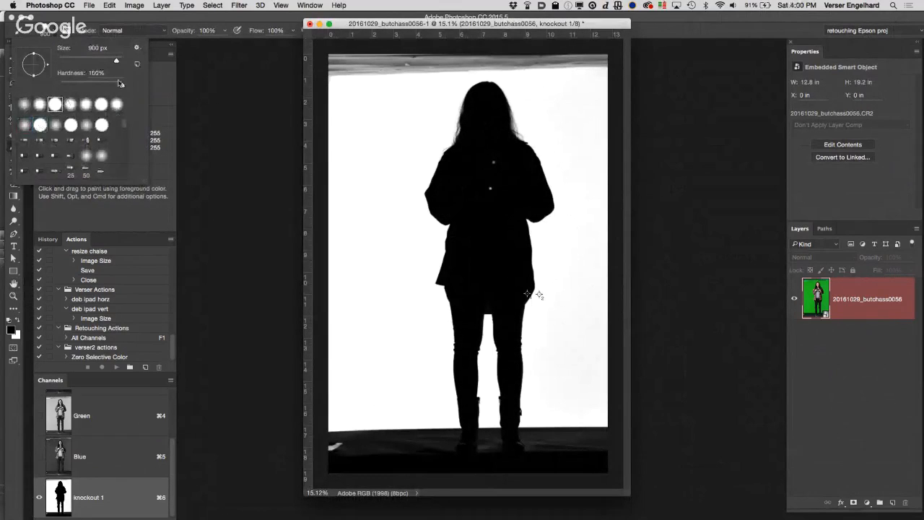
left_click(167, 19)
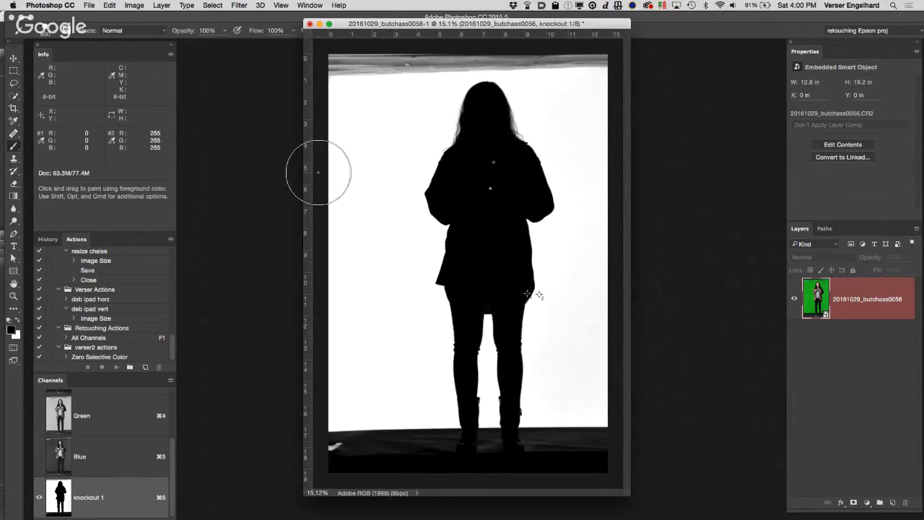
Step: Paint white over the strip above the backdrop, the floor on both sides of the feet, and the gray backdrop patches in the knockout 1 channel
key("x")
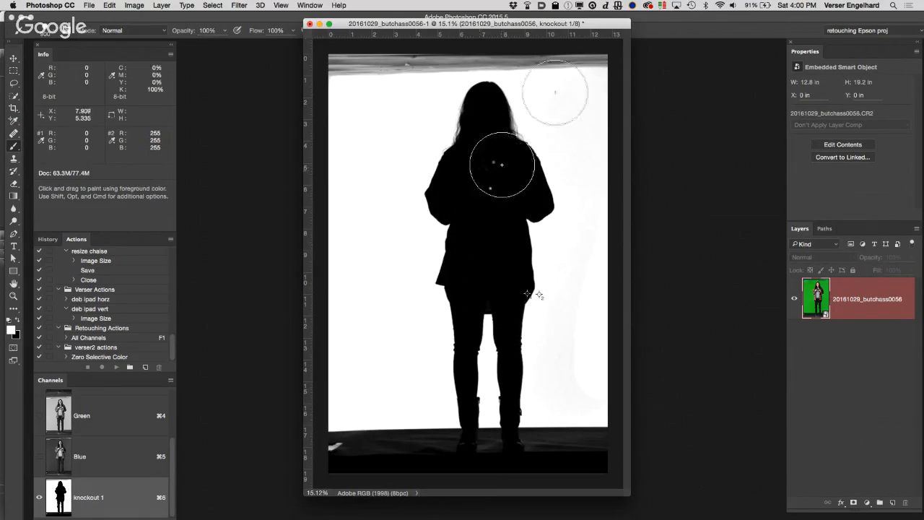
mouse_move(601, 41)
left_mouse_down()
mouse_move(566, 50)
mouse_move(529, 40)
mouse_move(320, 80)
left_mouse_up()
mouse_move(331, 342)
left_mouse_down()
mouse_move(343, 488)
mouse_move(363, 450)
mouse_move(375, 459)
mouse_move(397, 420)
mouse_move(411, 465)
left_mouse_up()
mouse_move(567, 432)
left_mouse_down()
mouse_move(592, 438)
mouse_move(597, 419)
mouse_move(584, 463)
mouse_move(565, 420)
mouse_move(600, 189)
mouse_move(581, 91)
left_mouse_up()
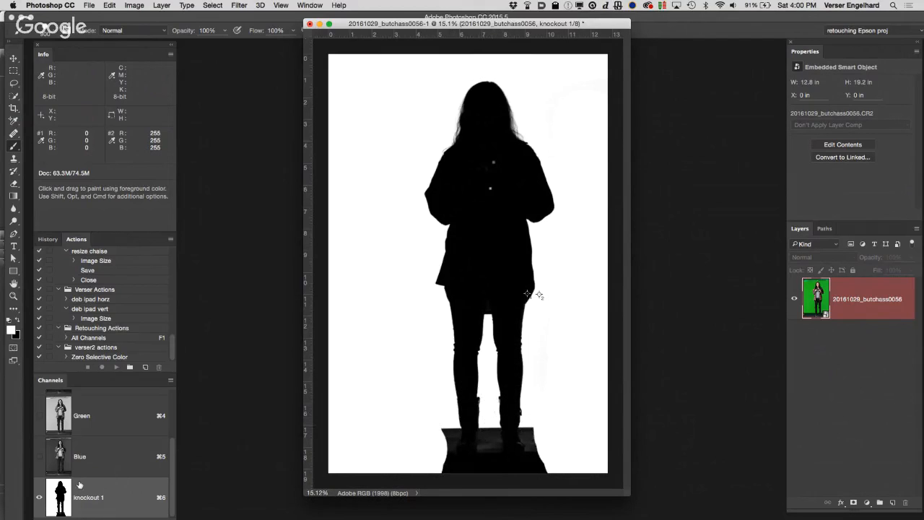
Step: Load the knockout 1 channel as a selection and duplicate the green-screen photo layer
left_click(61, 497, "super")
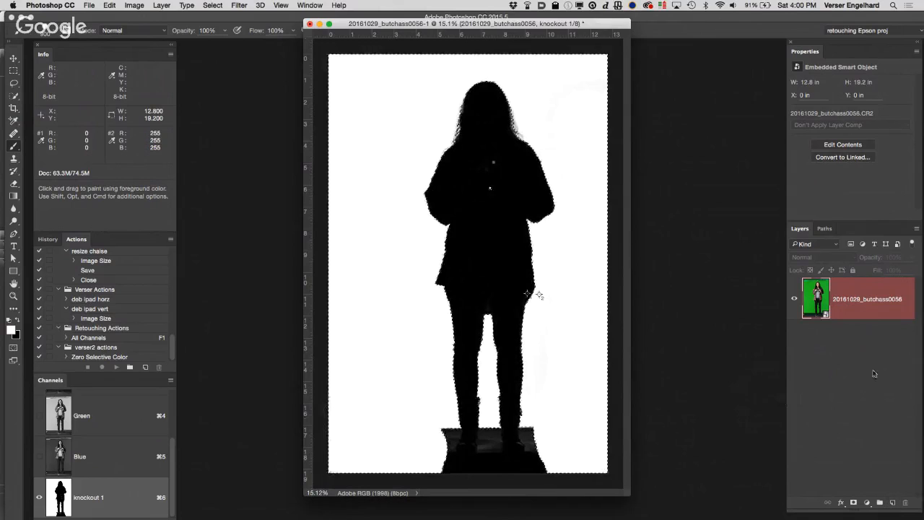
left_click_drag(875, 312, 892, 502)
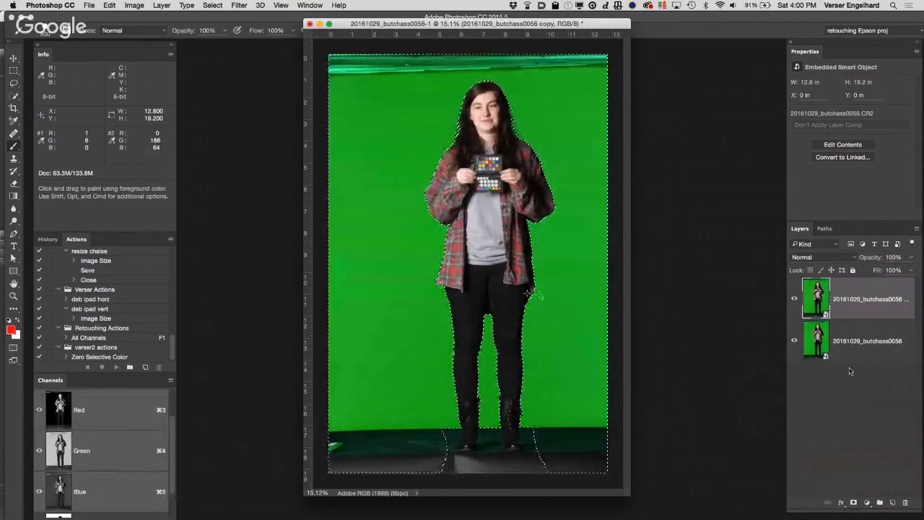
Step: Mask the duplicated photo layer from the active selection and insert a white-filled layer between it and the original photo
left_click(854, 504)
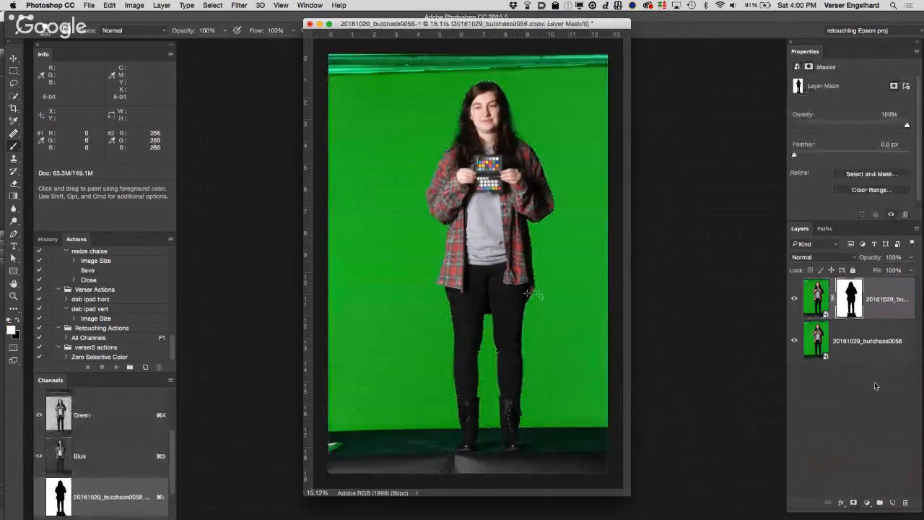
left_click(871, 351)
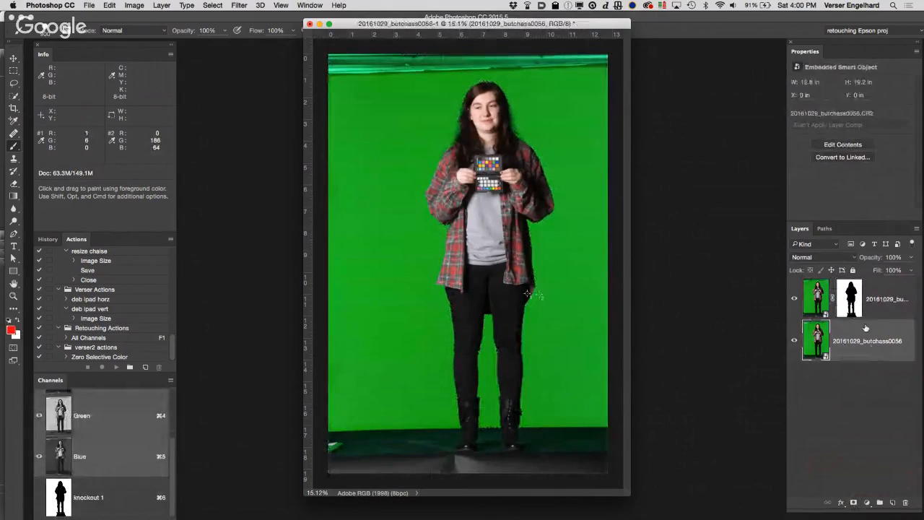
left_click(893, 503)
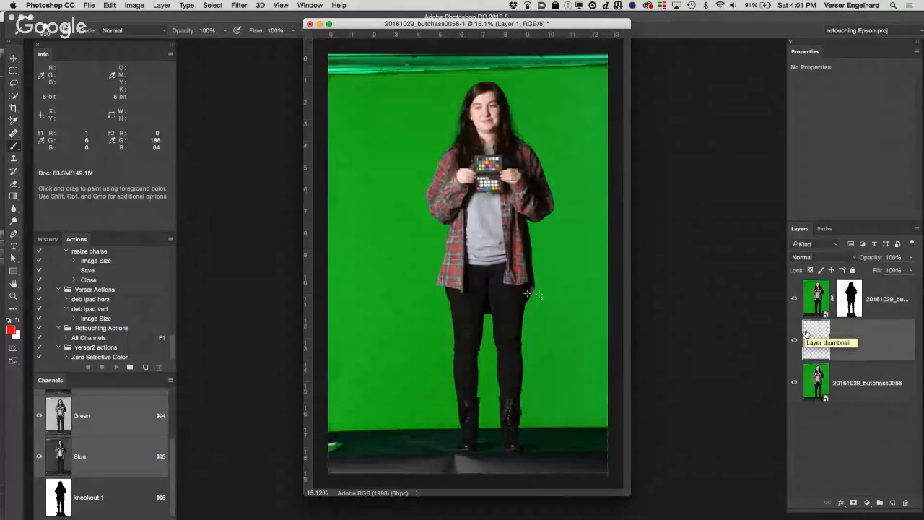
key("super+BackSpace")
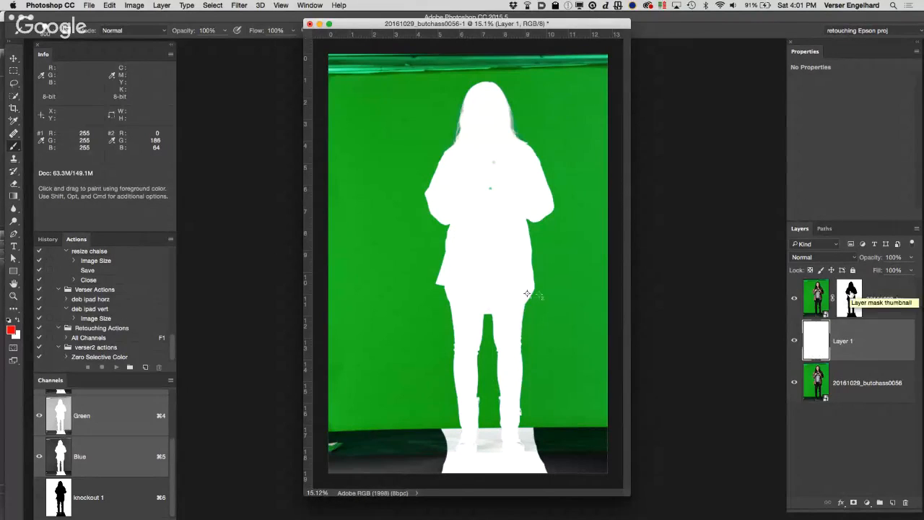
Step: Delete the white layer and the masked photo copy, leaving only the original photo layer
left_click(849, 296)
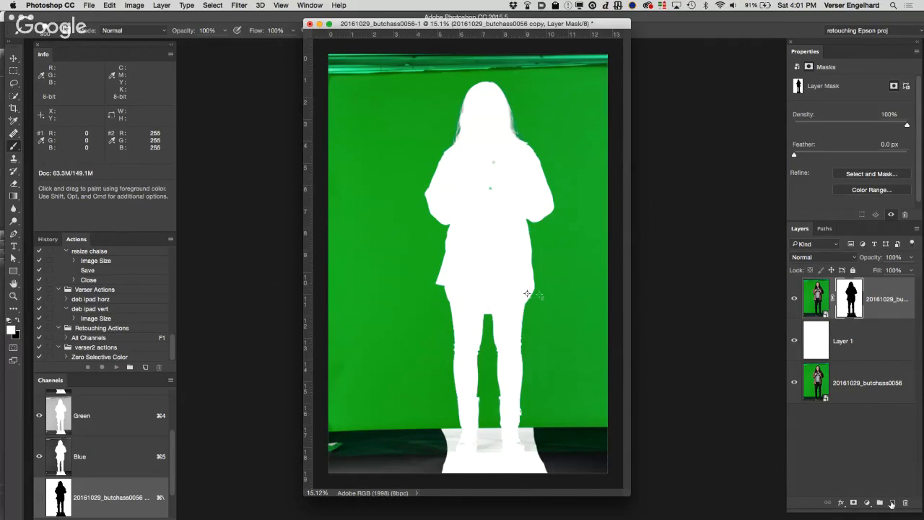
left_click(856, 377)
left_click_drag(881, 348, 905, 502)
left_click_drag(879, 286, 906, 502)
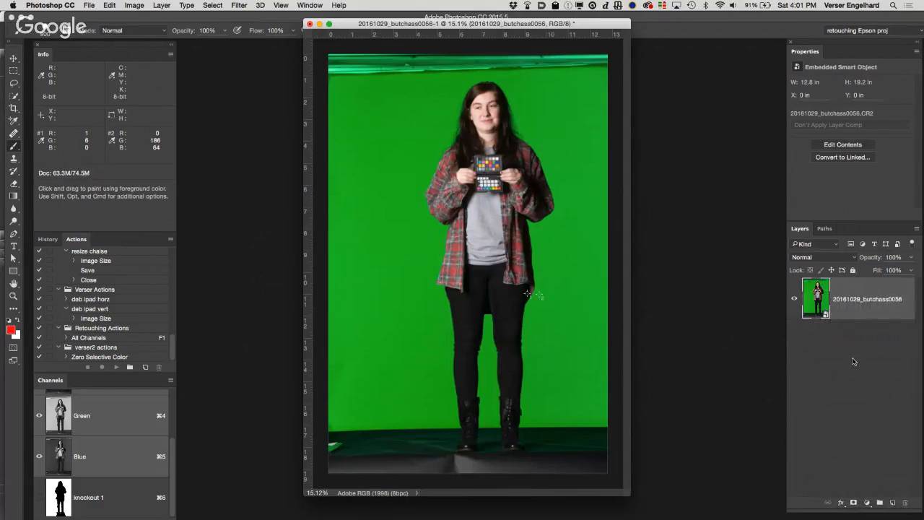
Step: Add a white-filled layer above the photo and place a duplicate of the photo layer on top of it
left_click(893, 503)
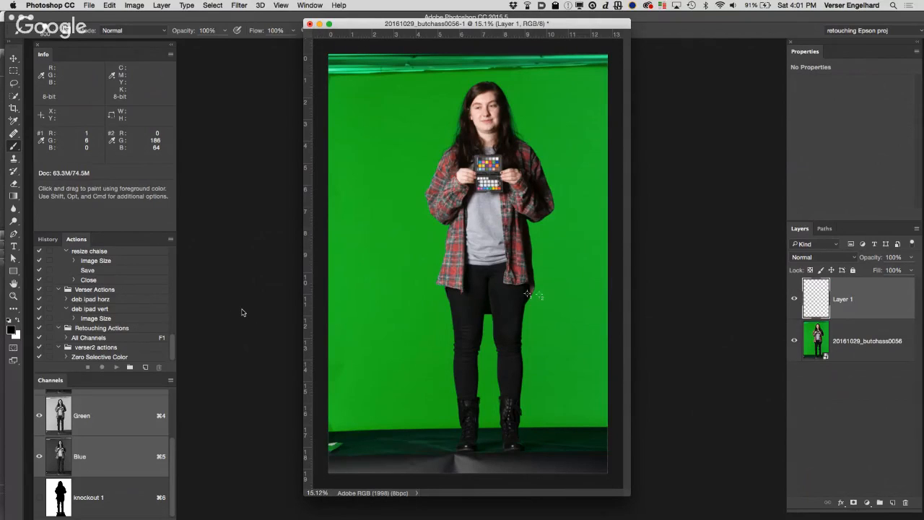
key("super+BackSpace")
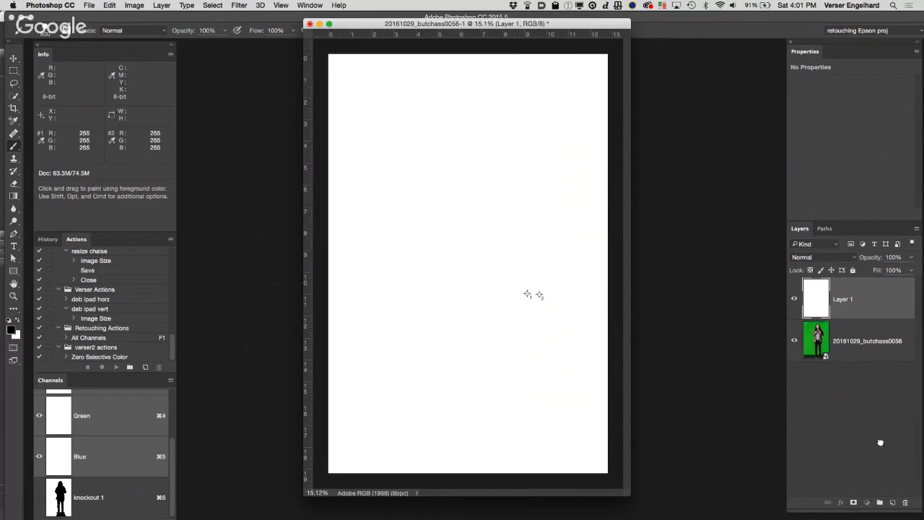
left_click_drag(880, 442, 894, 505)
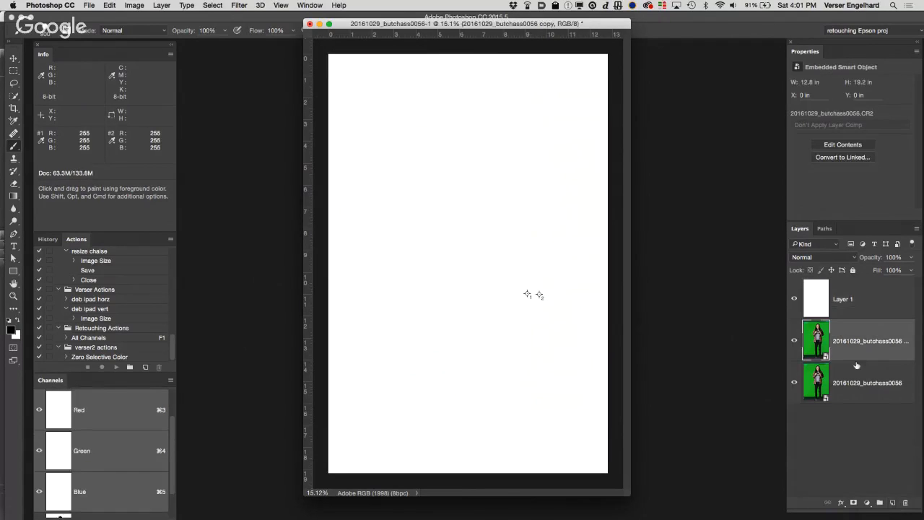
left_click_drag(855, 355, 849, 303)
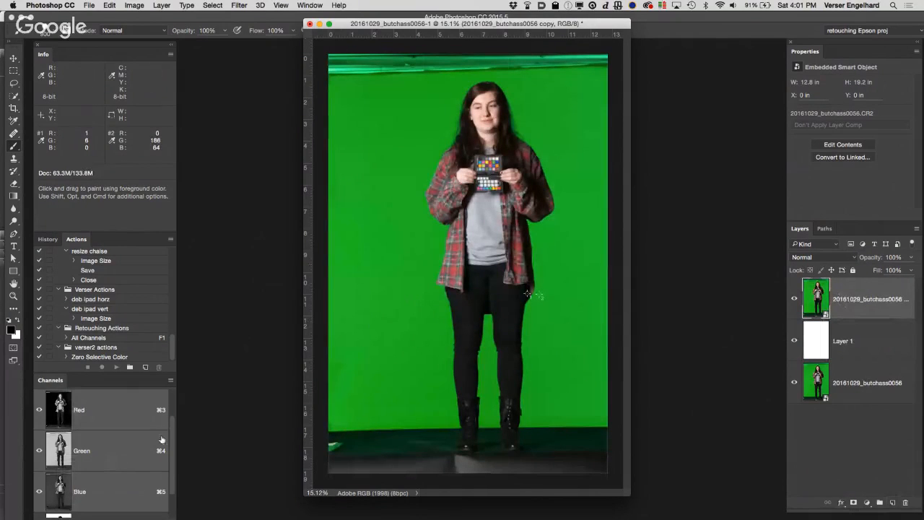
Step: Load the knockout 1 channel as a selection, apply it as the photo copy's layer mask, and invert the mask
scroll(172, 438, "down", 2)
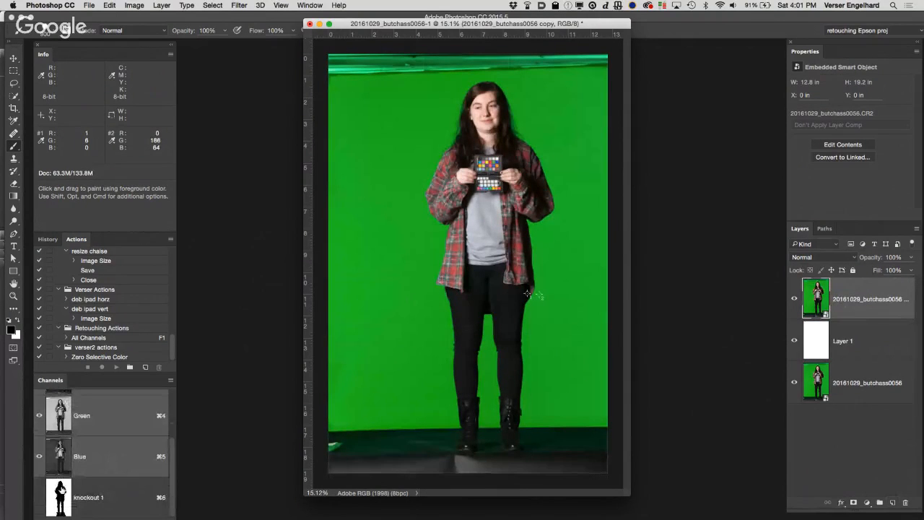
left_click(58, 492, "super")
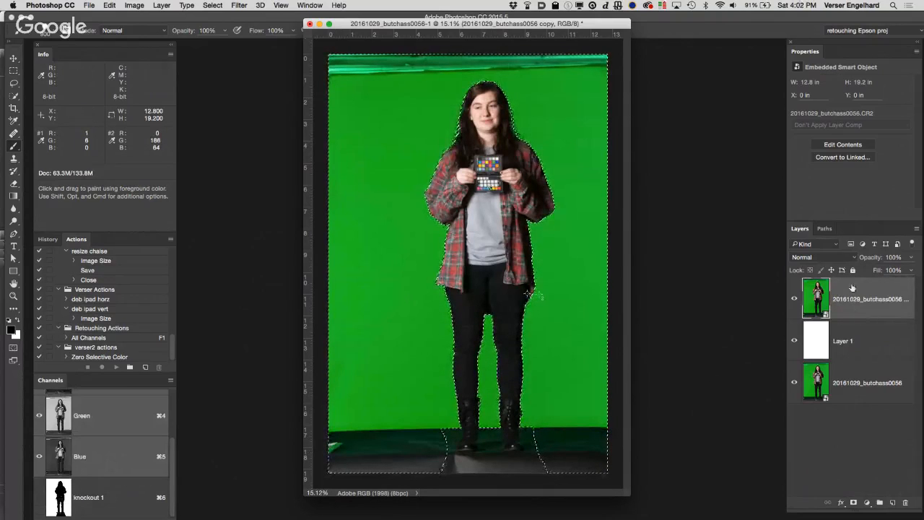
left_click(854, 503)
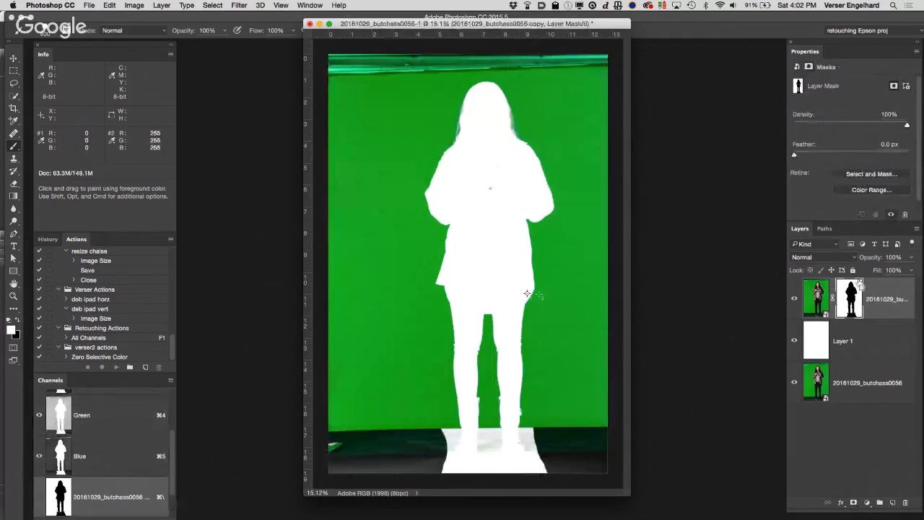
key("super+i")
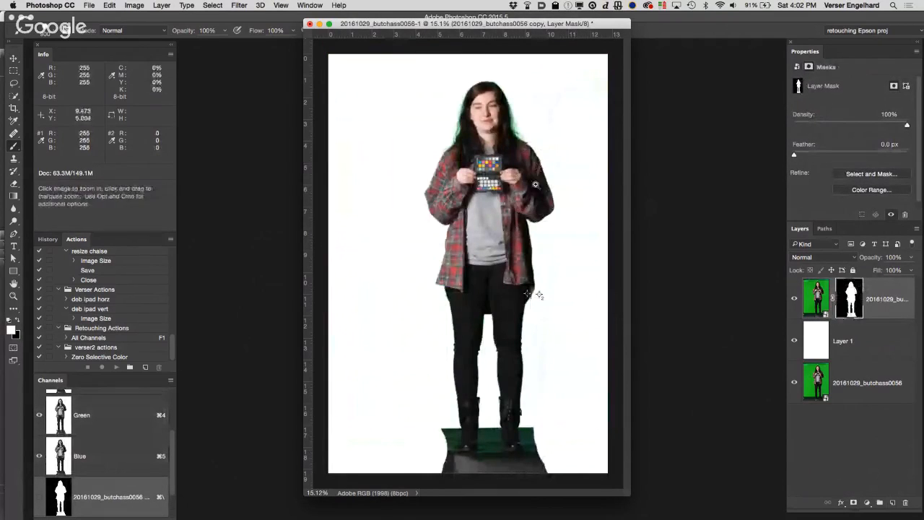
Step: Examine the cutout's edges at 50% zoom, from the hair and sleeves down to the boots
left_click(543, 301, "super")
left_click(544, 303, "super")
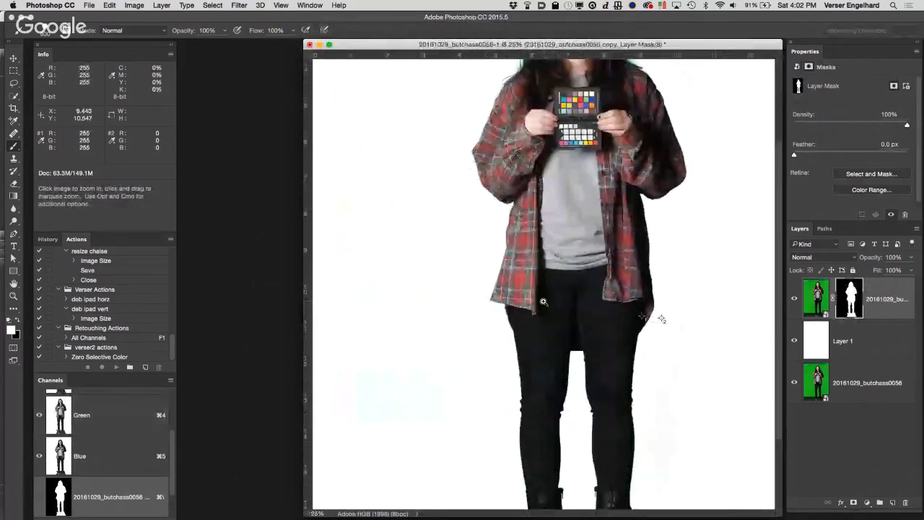
left_click(527, 218, "super")
left_click(527, 190, "super")
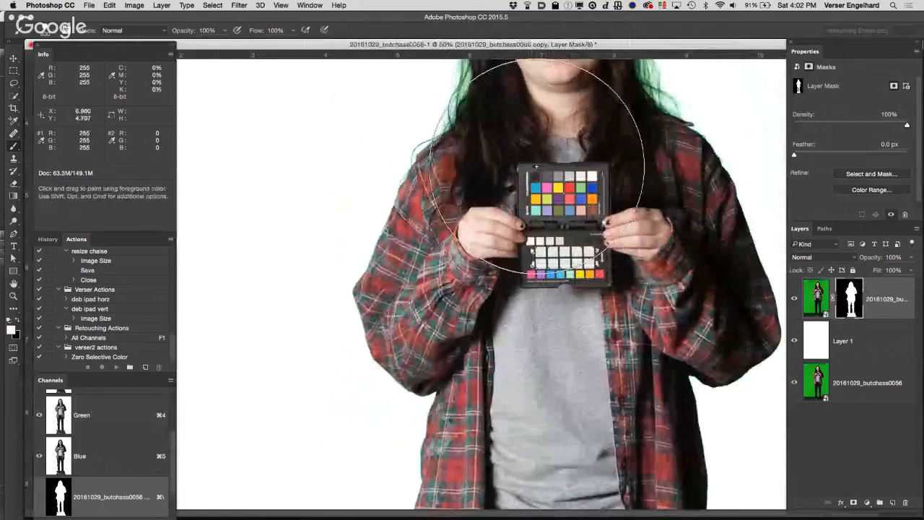
mouse_move(536, 167)
left_mouse_down()
mouse_move(538, 285)
mouse_move(537, 191)
left_mouse_up()
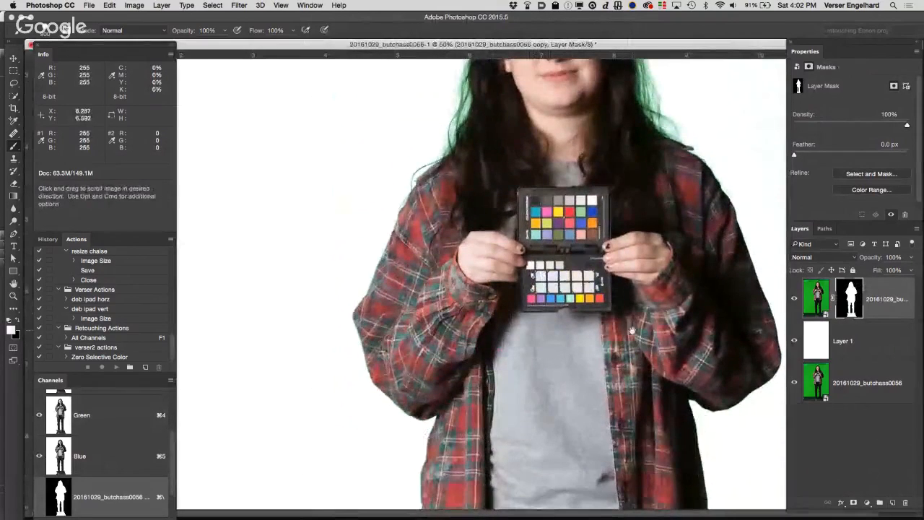
mouse_move(632, 330)
left_mouse_down()
mouse_move(611, 235)
mouse_move(603, 138)
left_mouse_up()
left_click_drag(595, 462, 583, 186)
left_click_drag(582, 325, 584, 96)
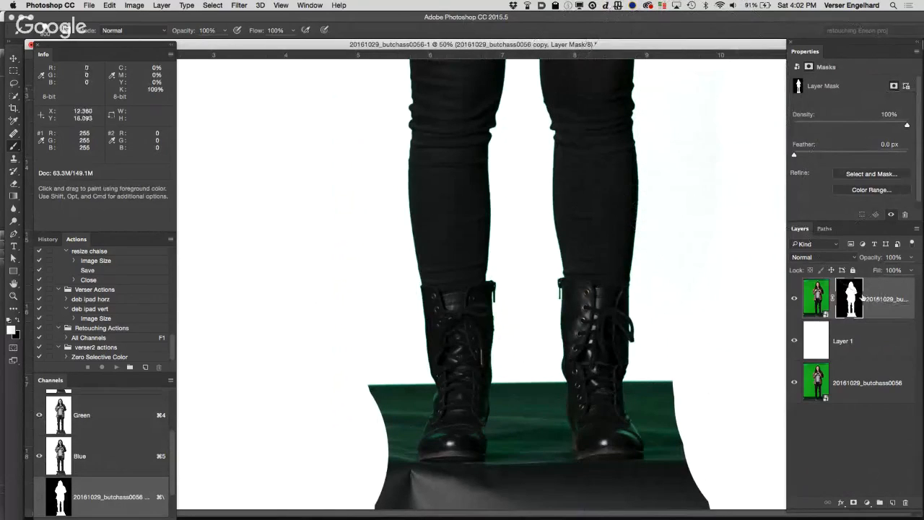
Step: Rasterize the masked photo copy's smart object
left_click(818, 298)
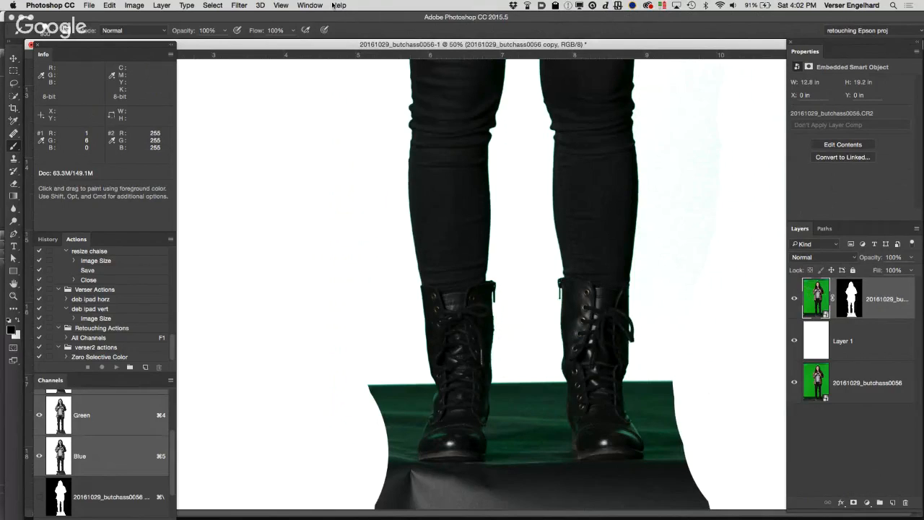
left_click(211, 5)
mouse_move(162, 5)
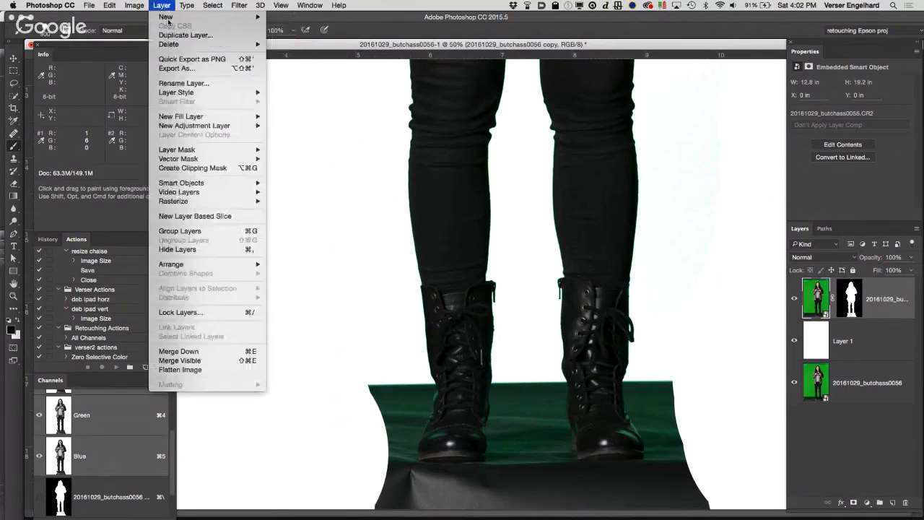
mouse_move(182, 183)
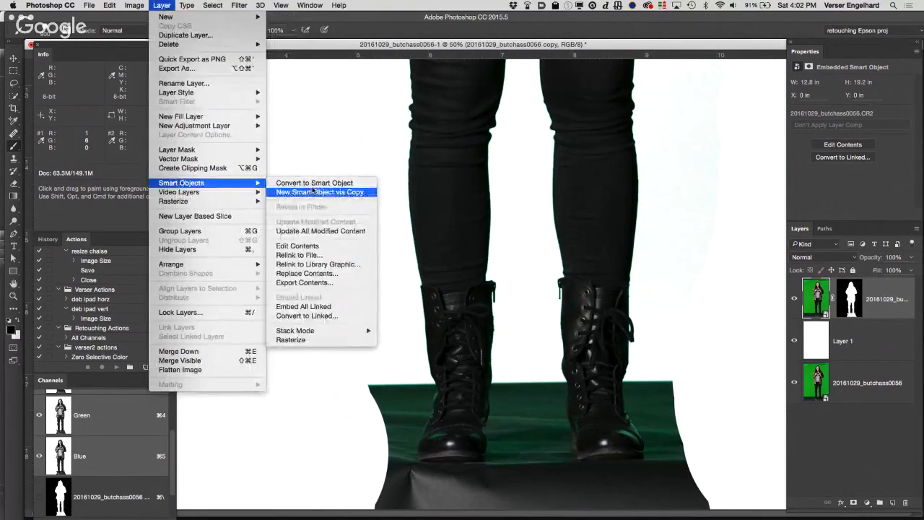
left_click(316, 341)
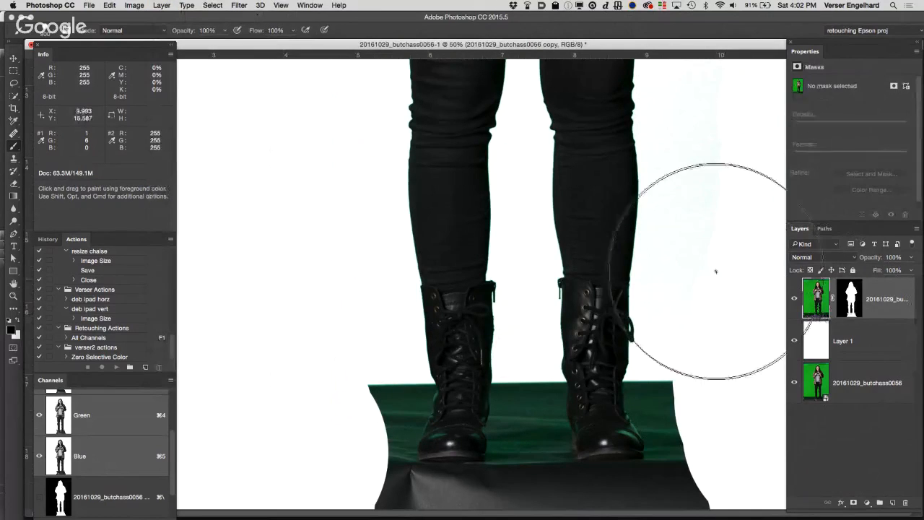
Step: Set the brush to 100 px with 0% hardness and the Color blending mode for work around the head
scroll(703, 428, "up", 10)
scroll(642, 324, "up", 10)
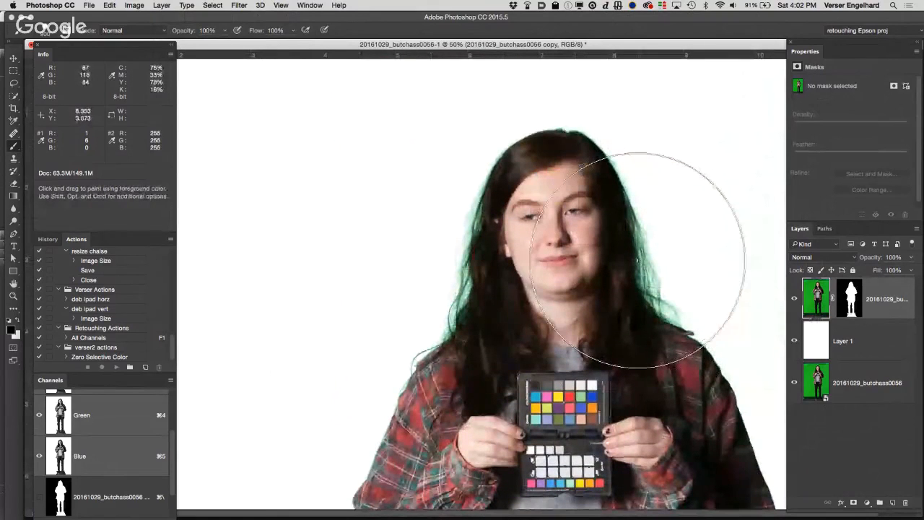
key("bracketleft")
key("bracketleft")
key("bracketleft")
key("bracketleft")
key("bracketleft")
key("bracketleft")
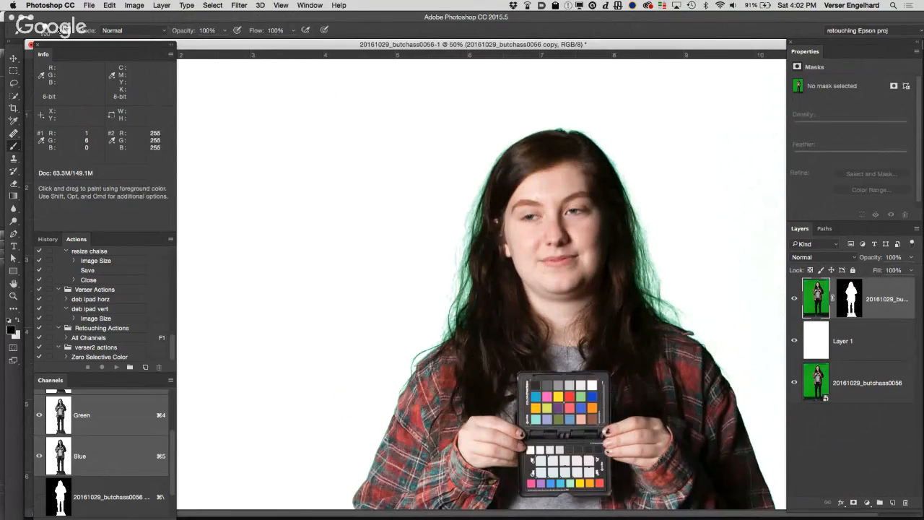
left_click(56, 31)
left_click(23, 125)
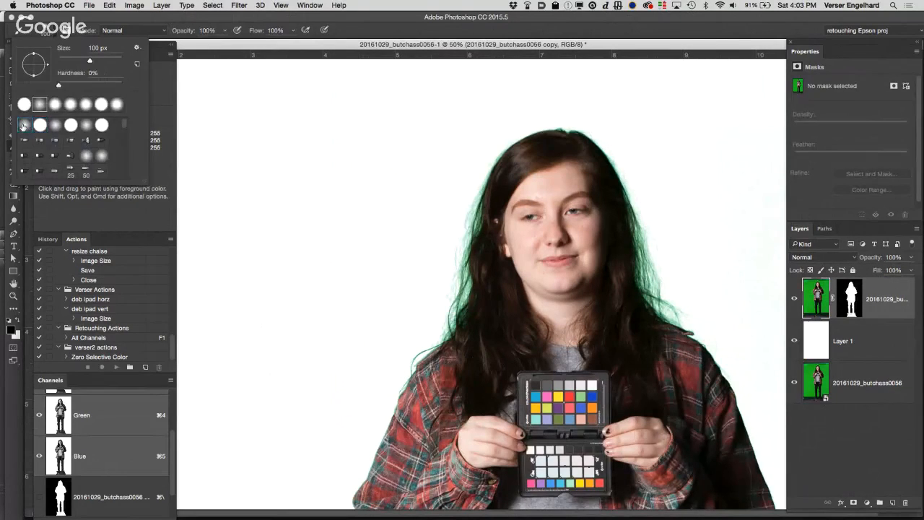
left_click(351, 32)
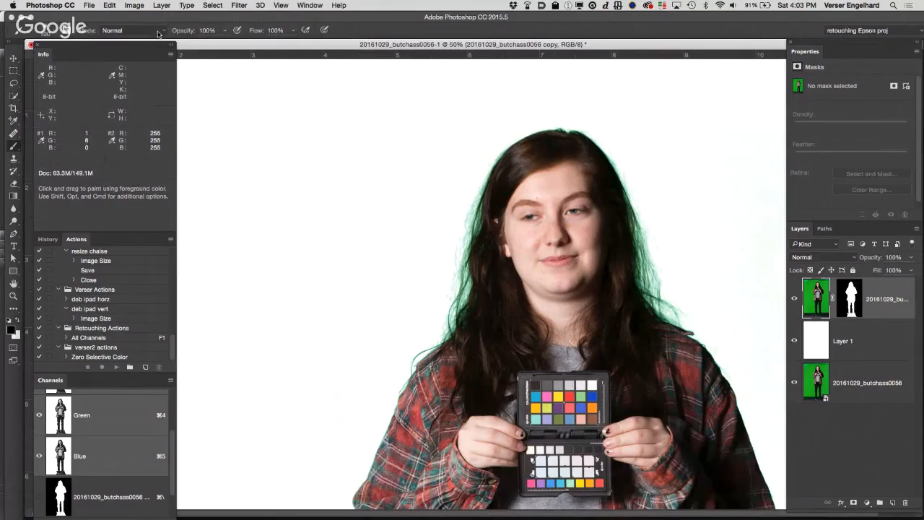
left_click(157, 33)
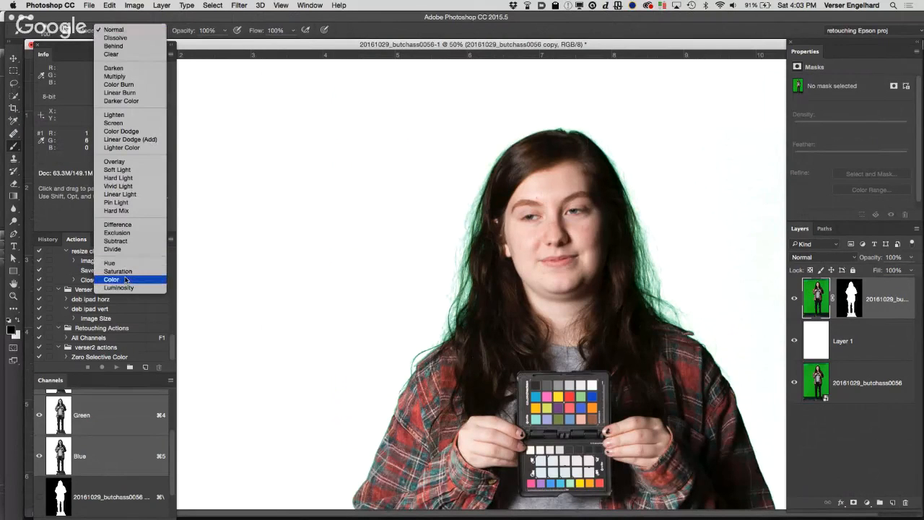
left_click(126, 281)
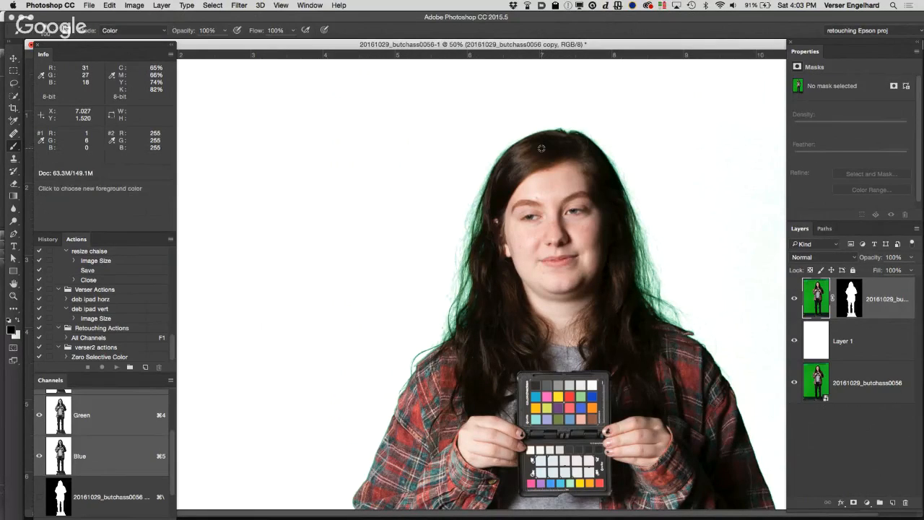
Step: Sample the dark hair color, enlarge the brush, and paint over the green fringe along both sides of the hair
left_click(541, 149)
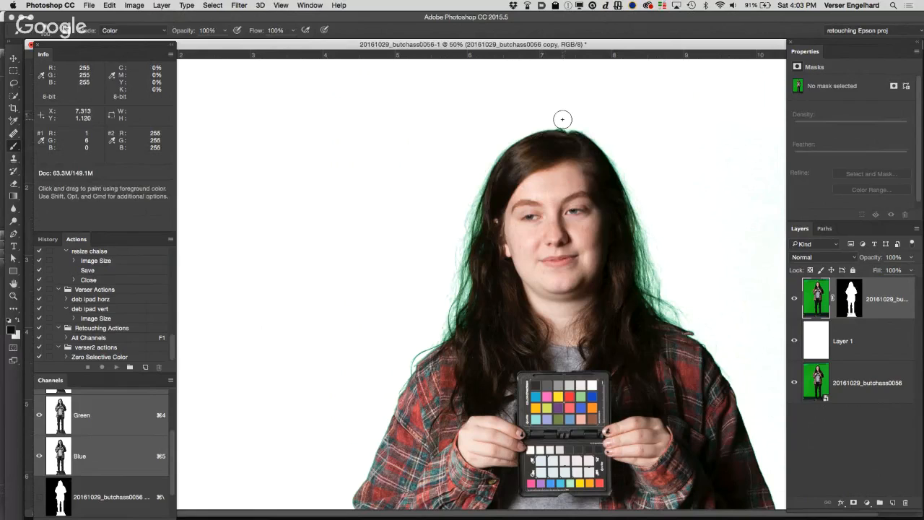
key("bracketright")
key("bracketright")
key("bracketright")
mouse_move(473, 177)
left_mouse_down()
mouse_move(458, 214)
mouse_move(458, 236)
mouse_move(462, 207)
mouse_move(457, 305)
mouse_move(448, 322)
mouse_move(415, 336)
mouse_move(432, 325)
left_mouse_up()
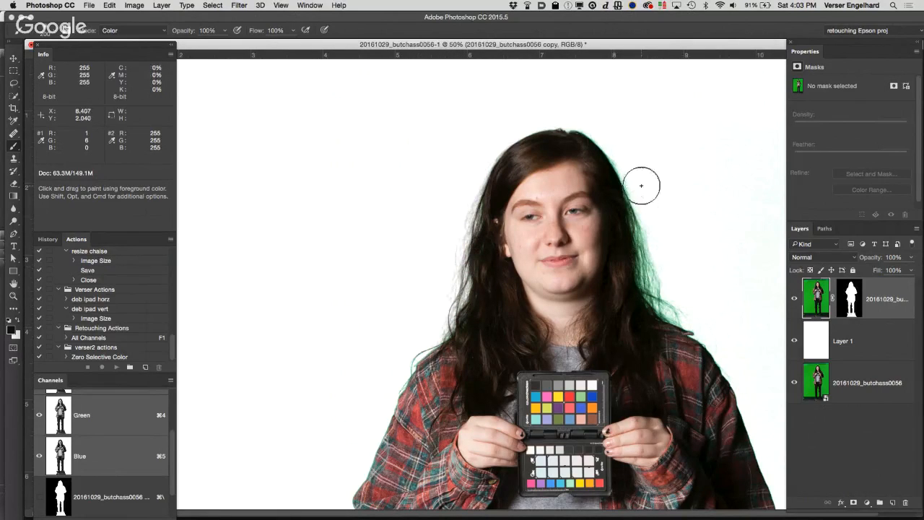
mouse_move(642, 186)
left_mouse_down()
mouse_move(643, 222)
mouse_move(629, 194)
mouse_move(668, 309)
mouse_move(699, 316)
mouse_move(678, 301)
mouse_move(708, 268)
left_mouse_up()
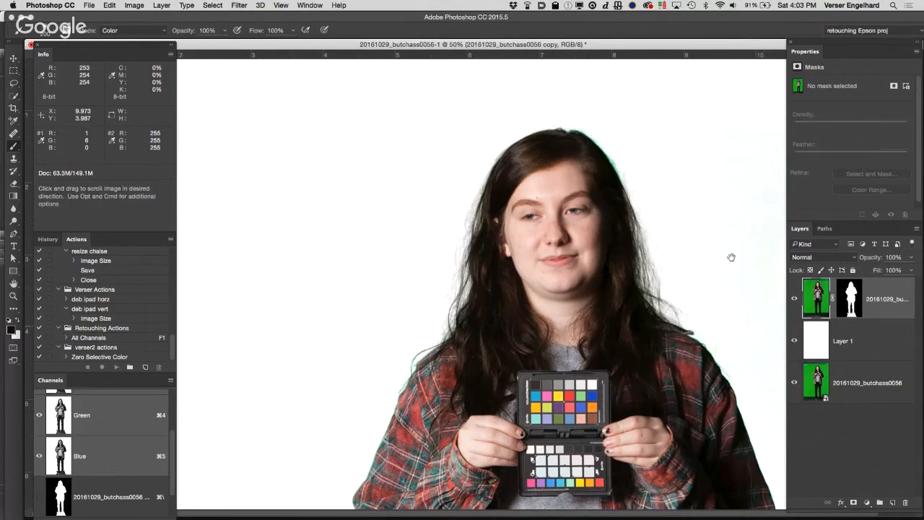
Step: Close the green-screen portrait document
scroll(730, 258, "down", 5)
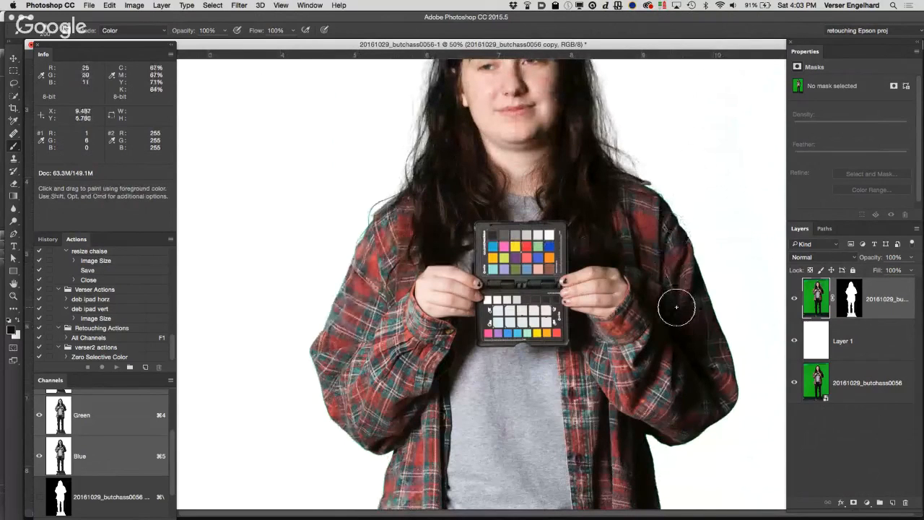
left_click_drag(679, 317, 683, 150)
left_click_drag(646, 440, 644, 182)
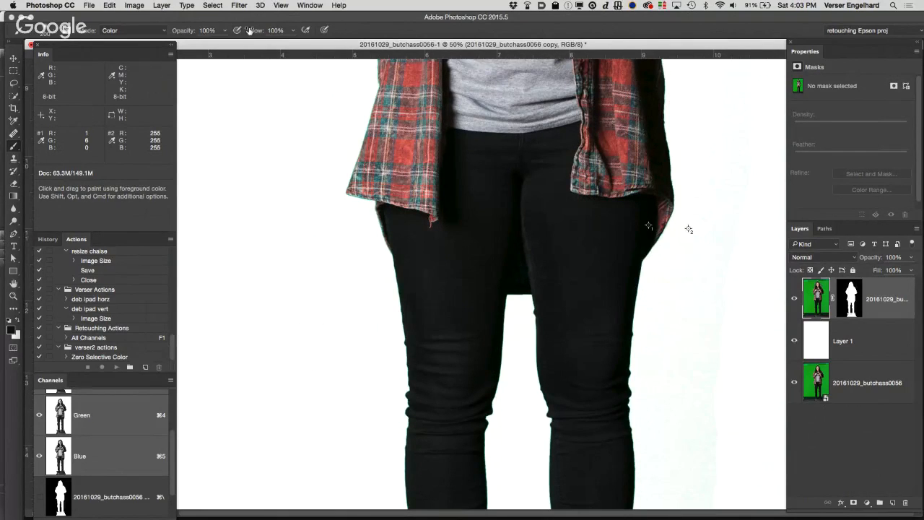
left_click_drag(236, 47, 465, 158)
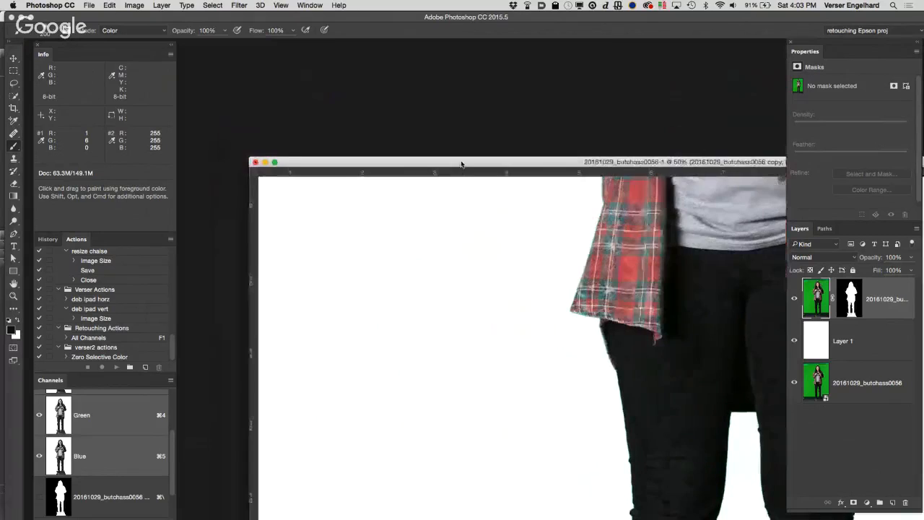
left_click(255, 163)
left_click(383, 182)
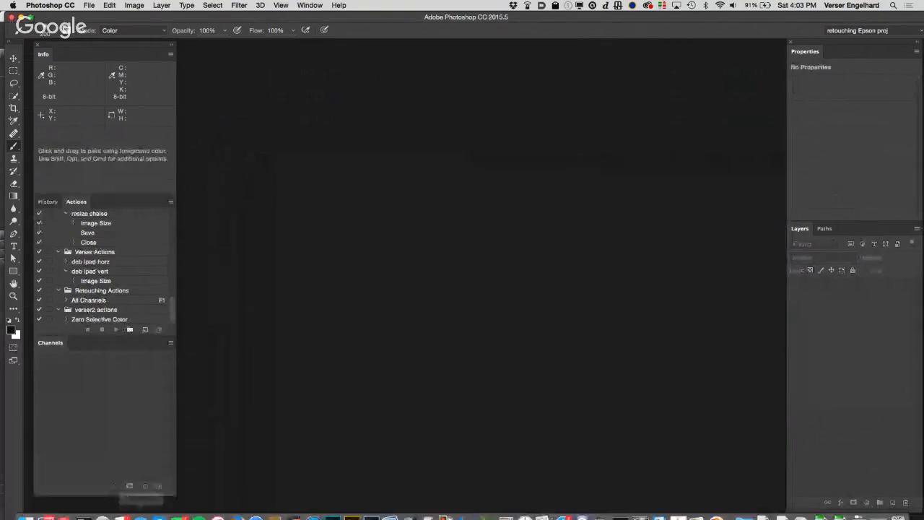
Step: Switch to Finder and open the High Frequency Healing folder inside the Teacher Folder of Class 8 files
left_click(26, 509)
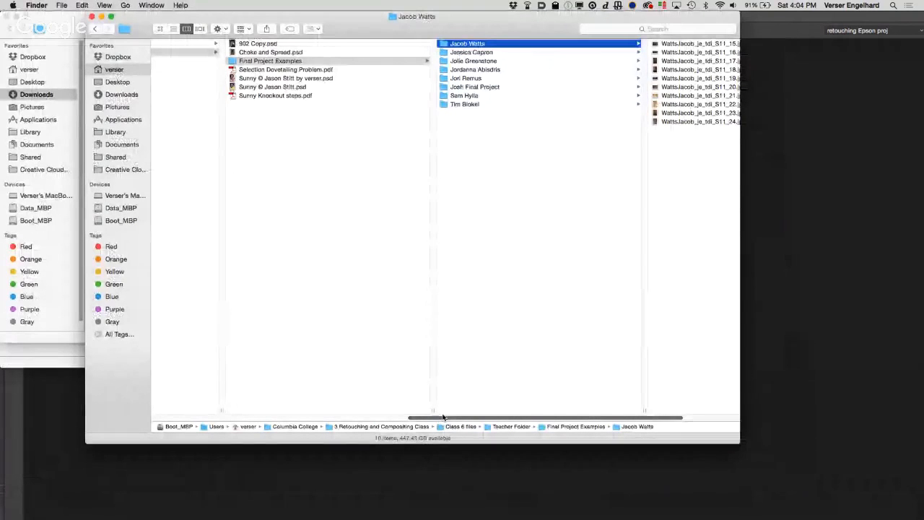
left_click_drag(444, 417, 245, 414)
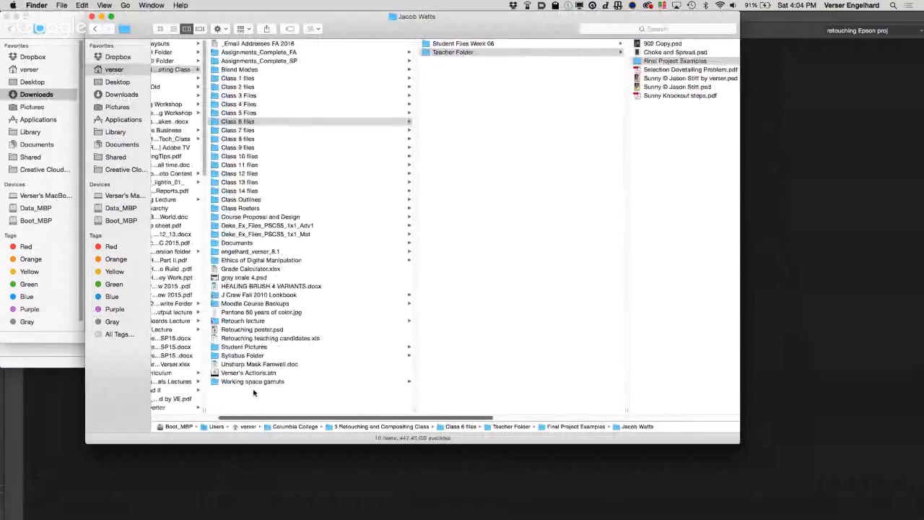
left_click(246, 139)
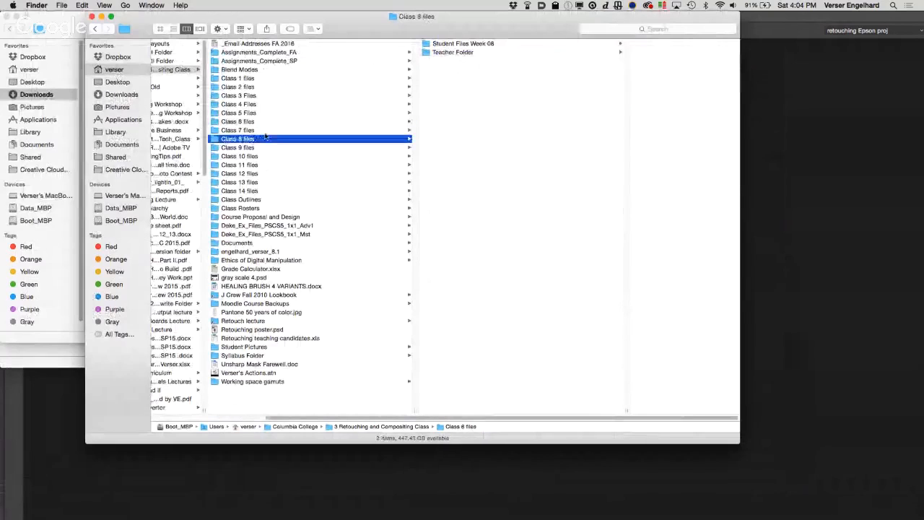
left_click(514, 52)
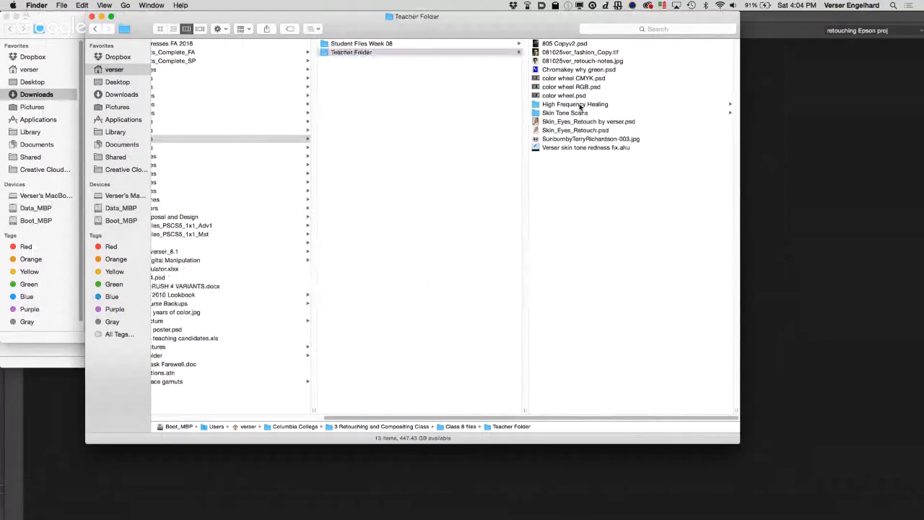
left_click(579, 105)
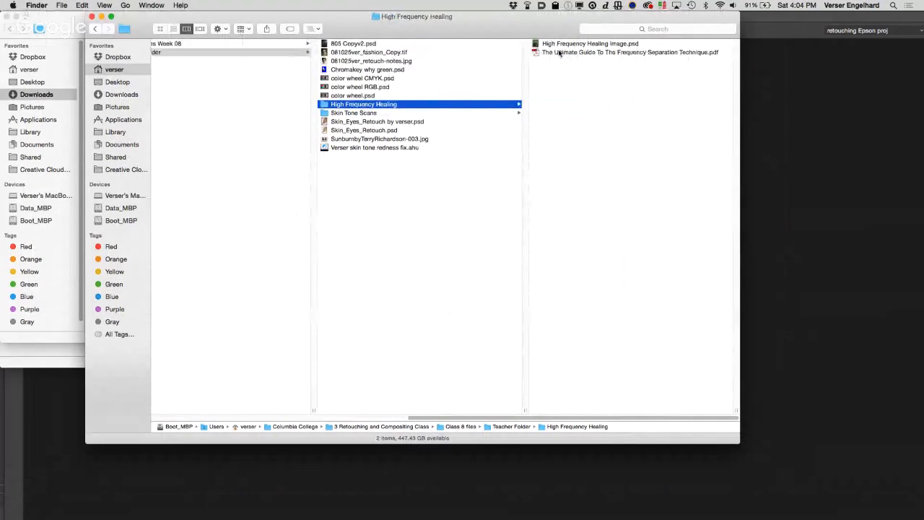
Step: Preview the first three pages of The Ultimate Guide To The Frequency Separation Technique.pdf and open it in Adobe Reader
left_click(554, 54)
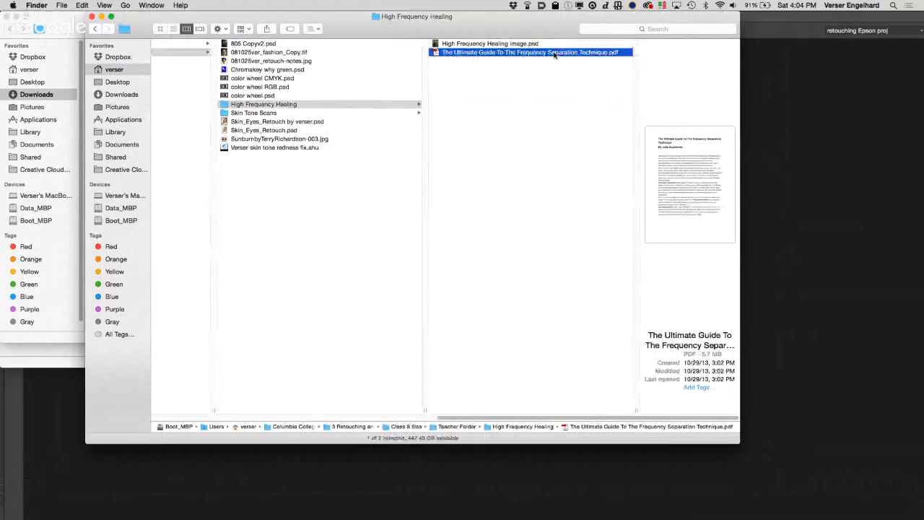
key("space")
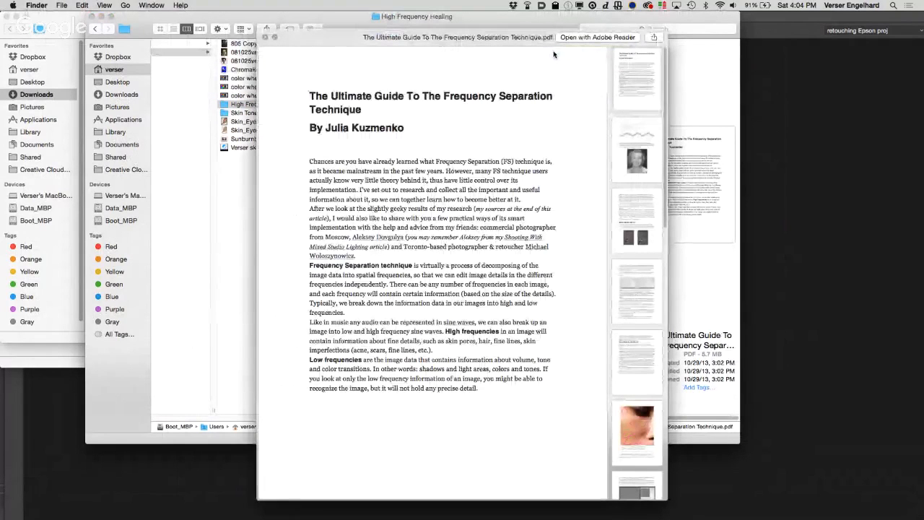
left_click(638, 129)
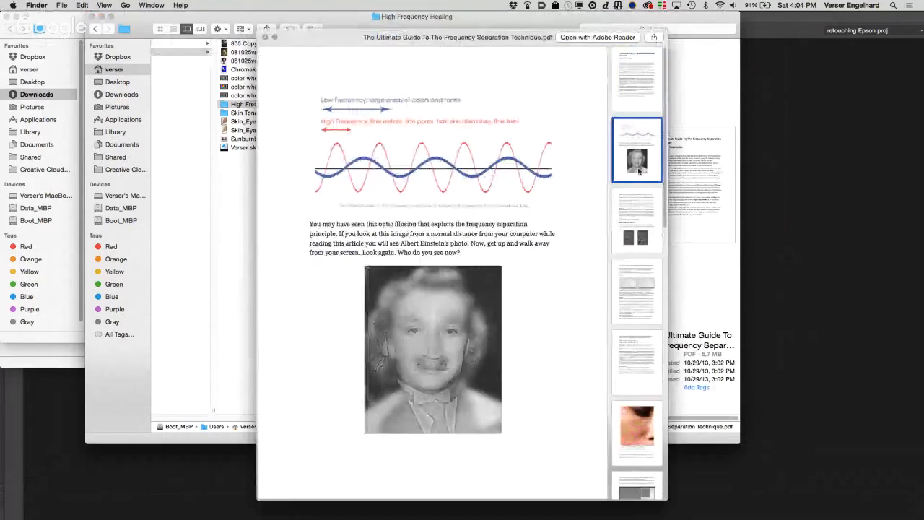
left_click(637, 211)
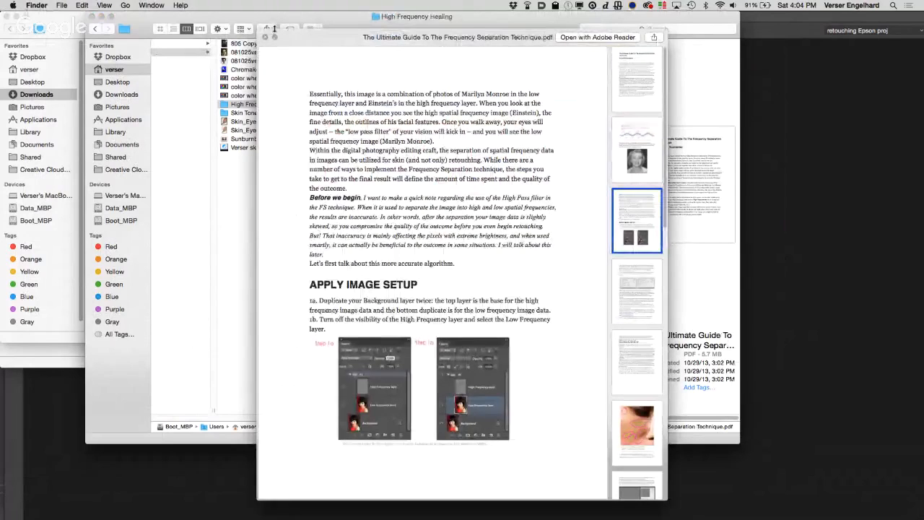
key("space")
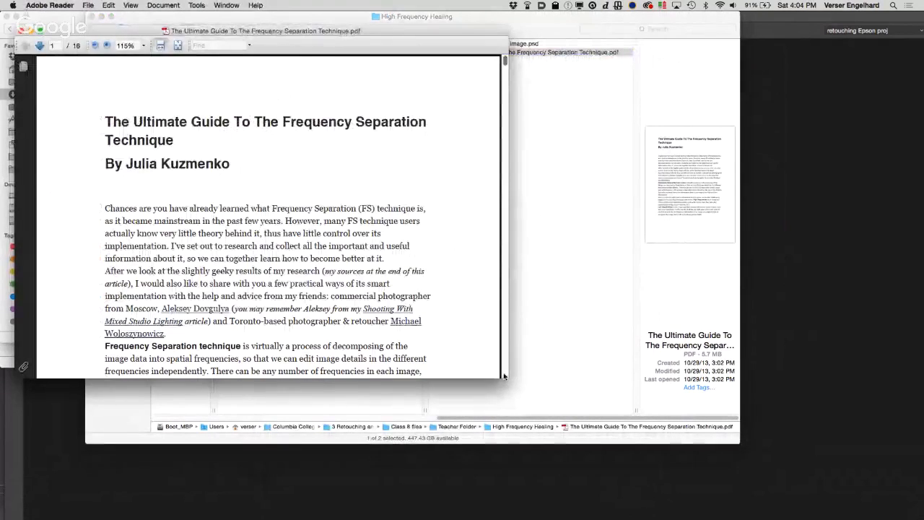
Step: Read through the guide to the Apply Image settings on page 4, shown at 200% in an enlarged window
left_click_drag(504, 376, 602, 455)
scroll(462, 408, "down", 5)
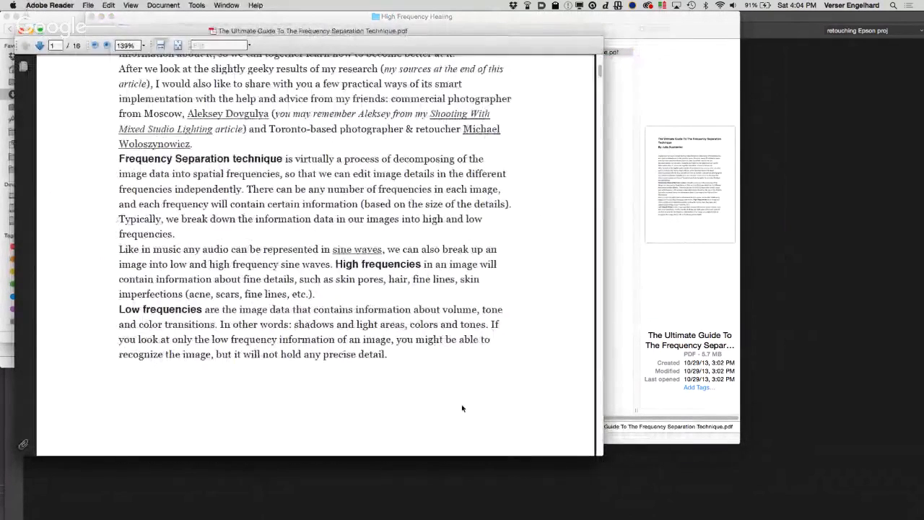
scroll(462, 408, "down", 10)
scroll(462, 408, "down", 15)
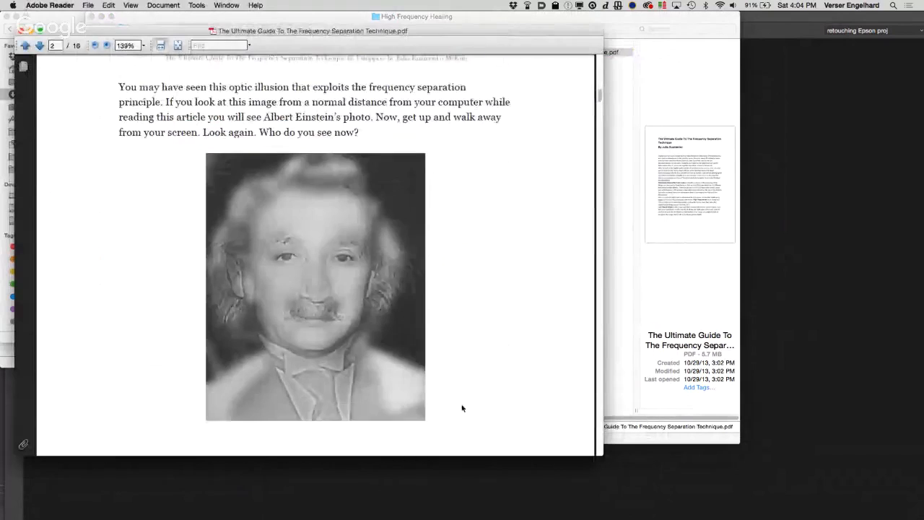
scroll(462, 408, "down", 8)
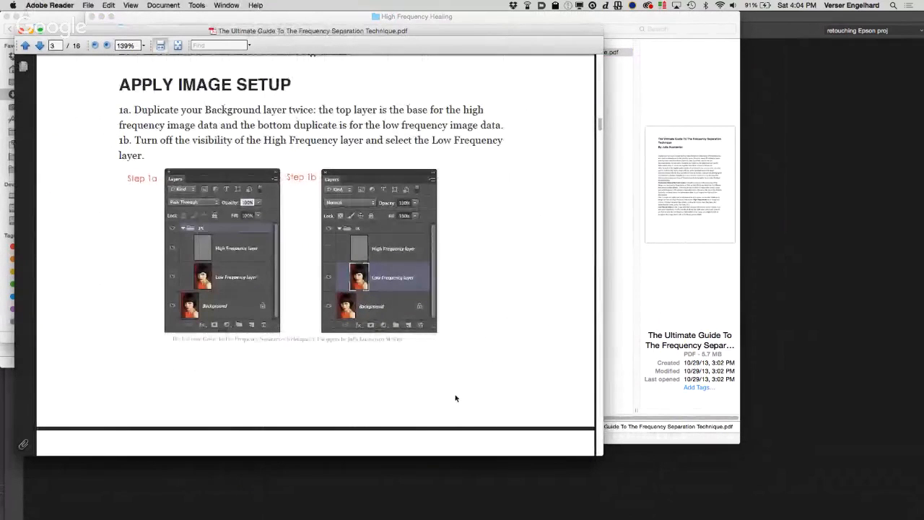
scroll(454, 398, "down", 13)
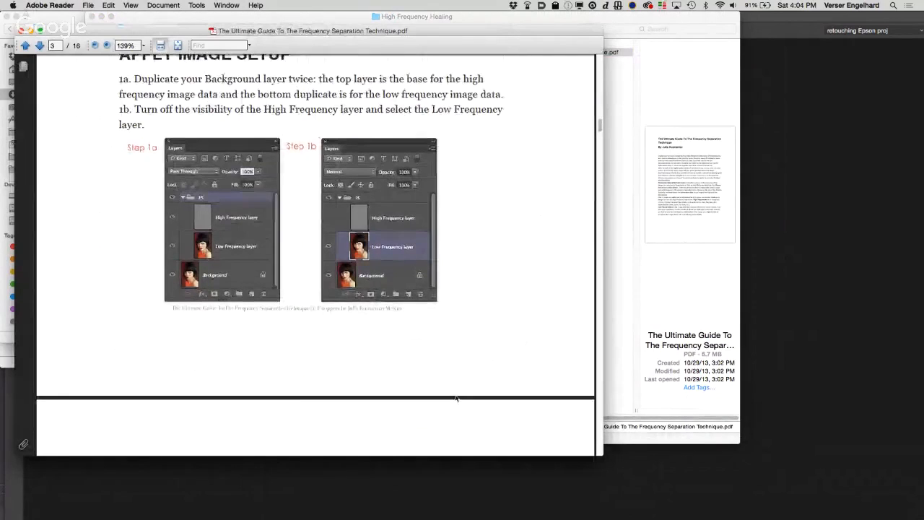
scroll(455, 396, "down", 1)
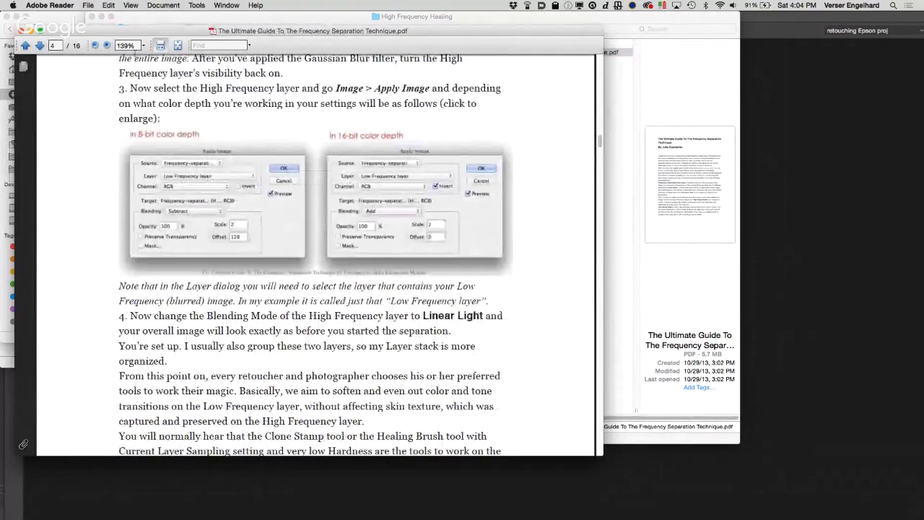
left_click(107, 46)
left_click(106, 45)
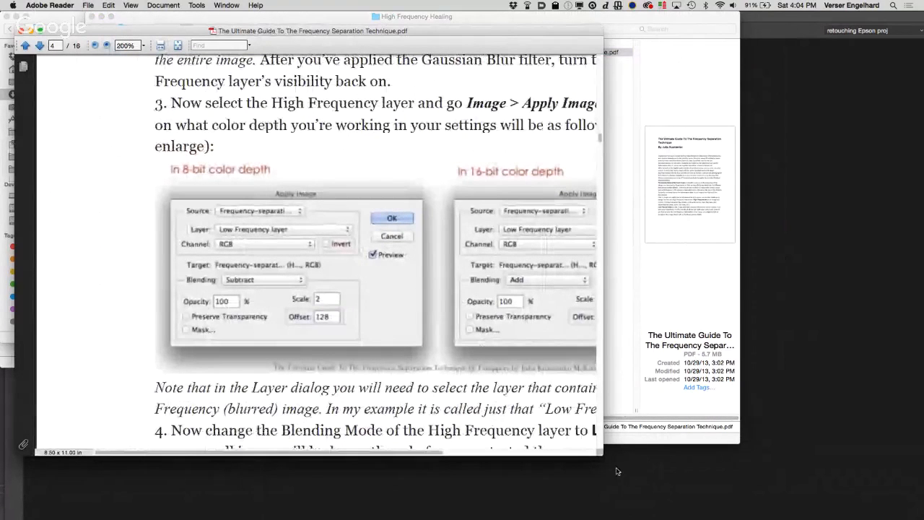
left_click_drag(603, 454, 650, 457)
left_click_drag(753, 475, 819, 475)
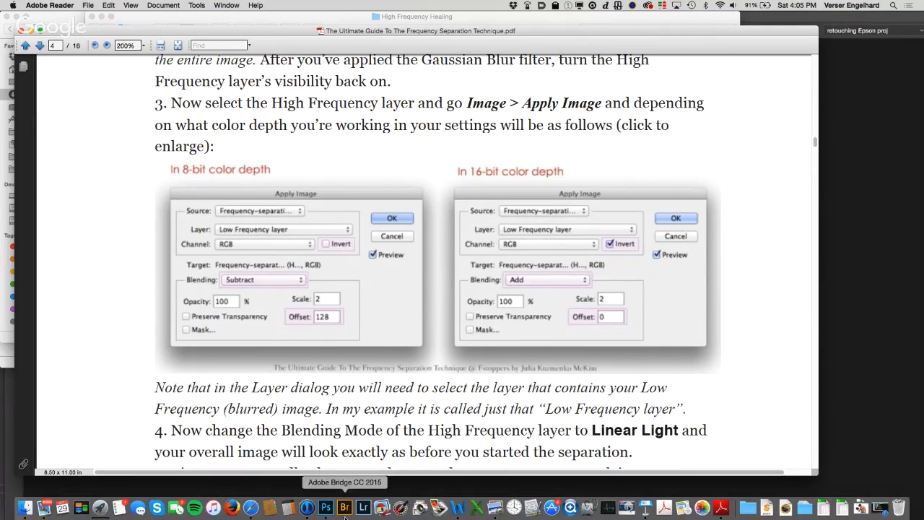
Step: Open High Frequency Healing image.psd from the Finder folder in Photoshop and center its document window in the workspace
left_click(25, 509)
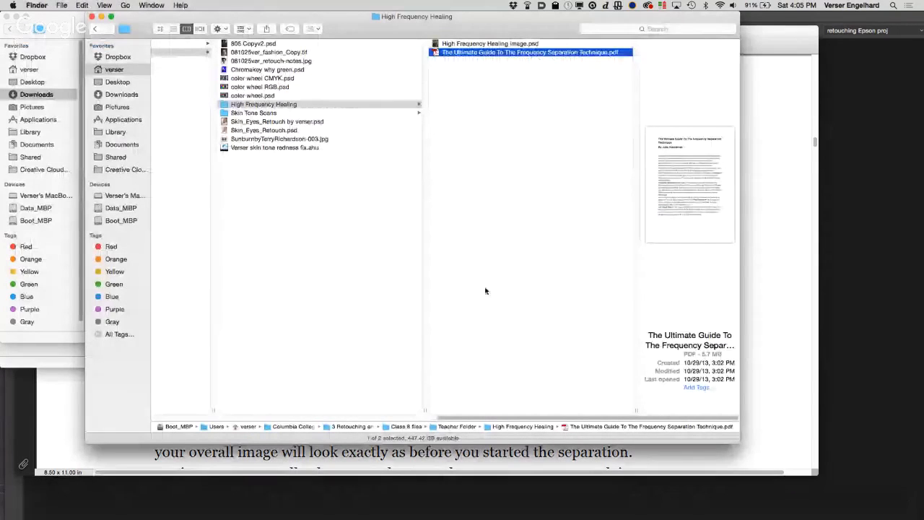
left_click(506, 44)
double_click(440, 46)
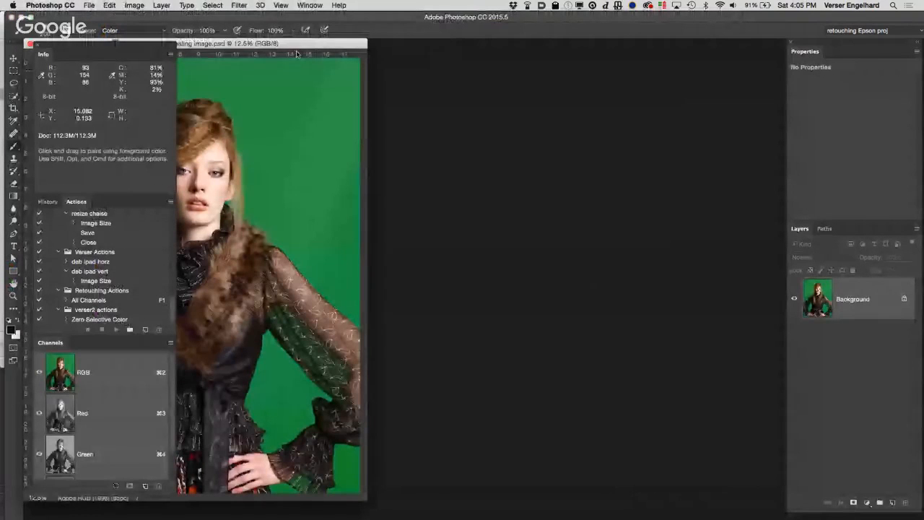
left_click_drag(309, 43, 574, 44)
Step: Examine the skin around the model's nose, cheeks and mouth at 100% magnification
key("z")
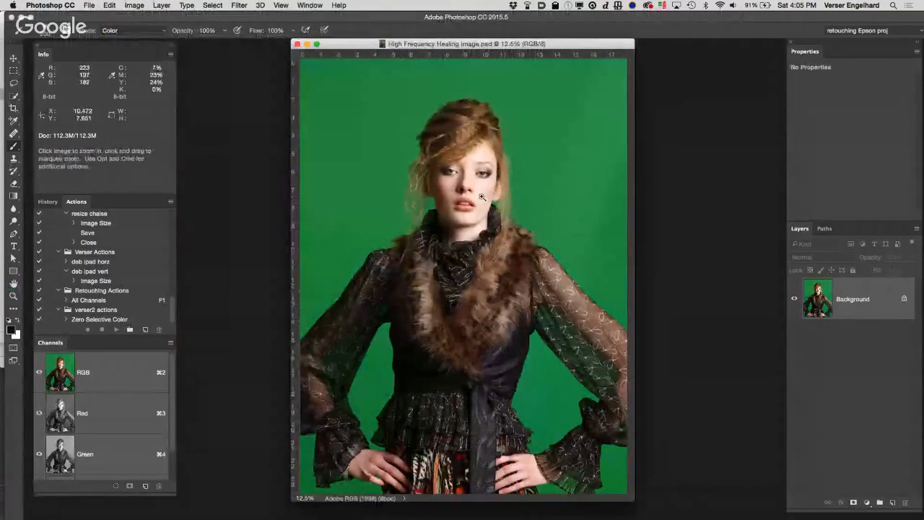
left_click(477, 195)
left_click(482, 209)
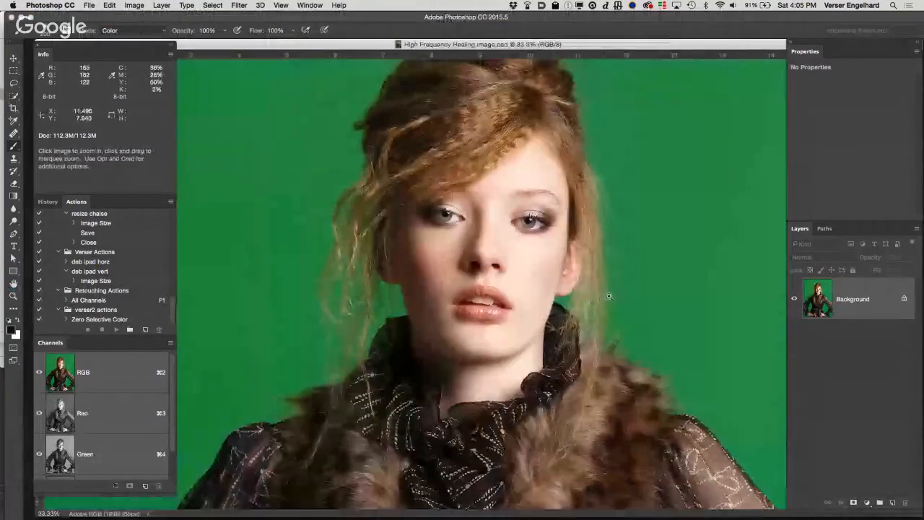
left_click(498, 255)
left_click(499, 256)
left_click(393, 195)
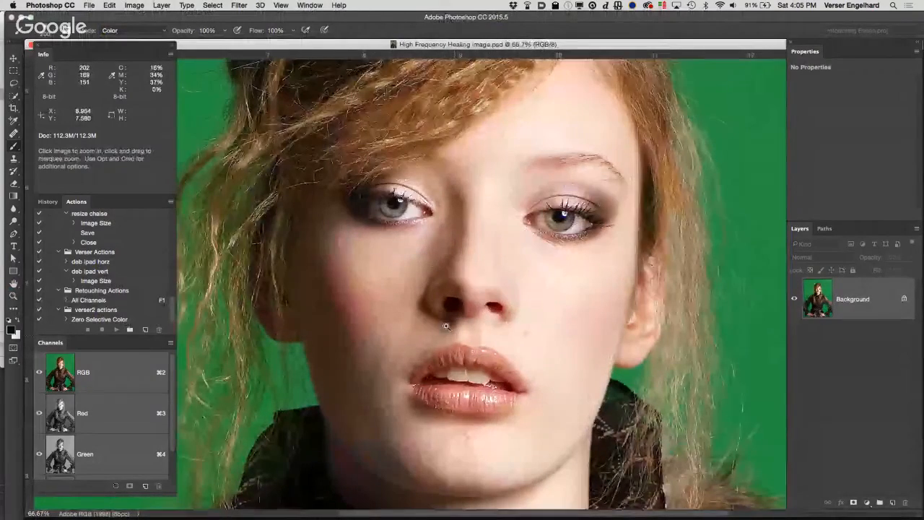
key("b")
key("z")
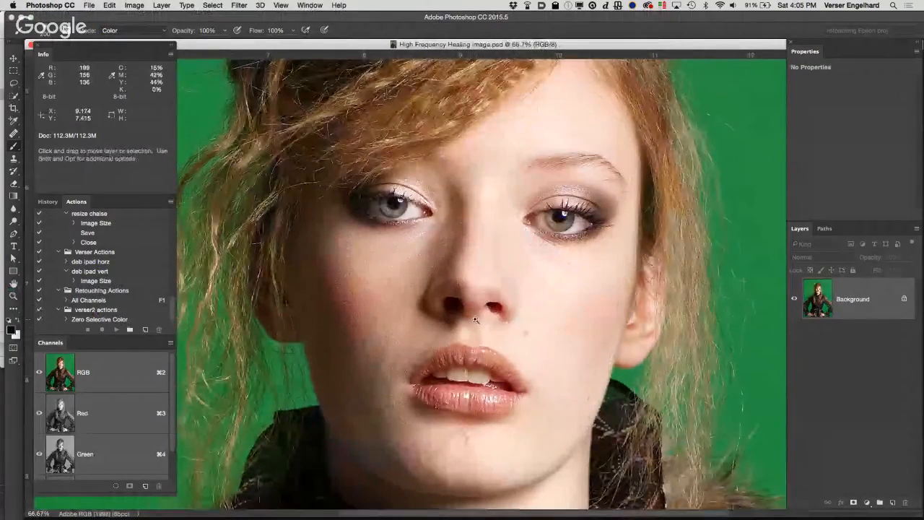
left_click(476, 320)
key("b")
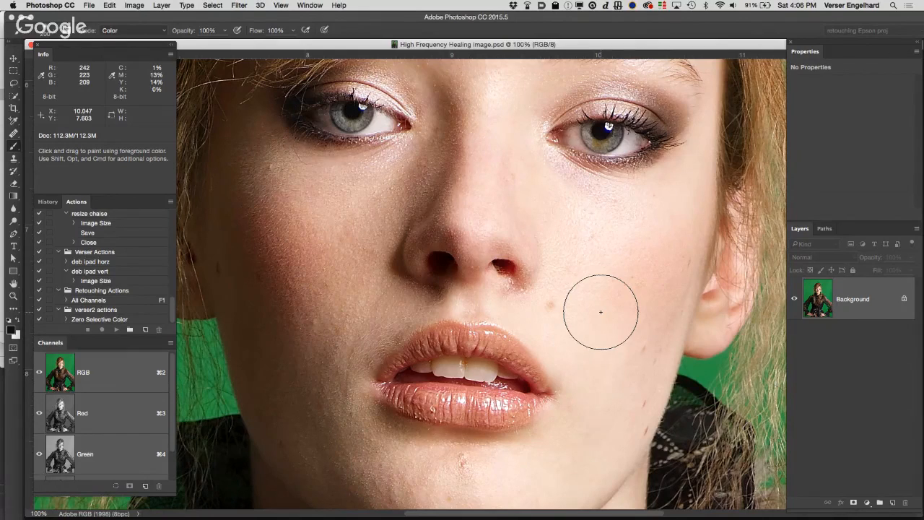
Step: Duplicate the Background layer and select the Healing Brush Tool with the Darken mode
left_click_drag(875, 302, 894, 502)
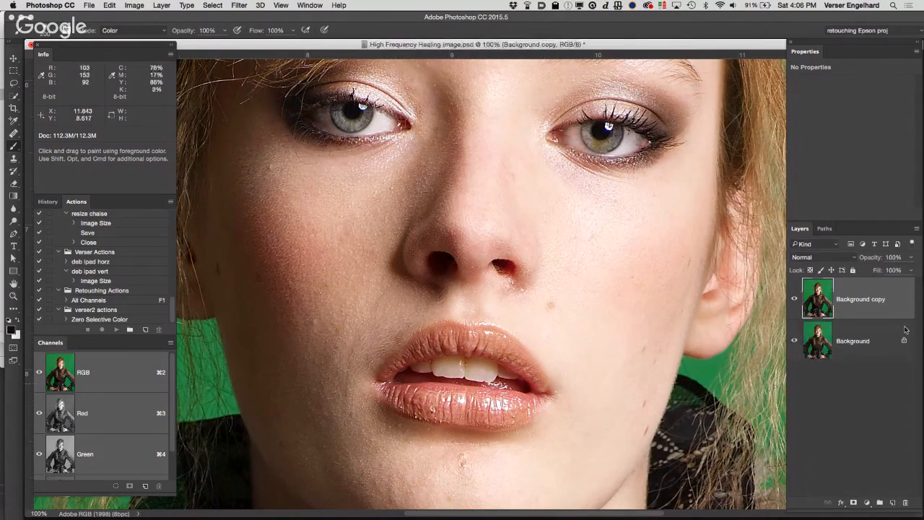
left_click(399, 336, "super")
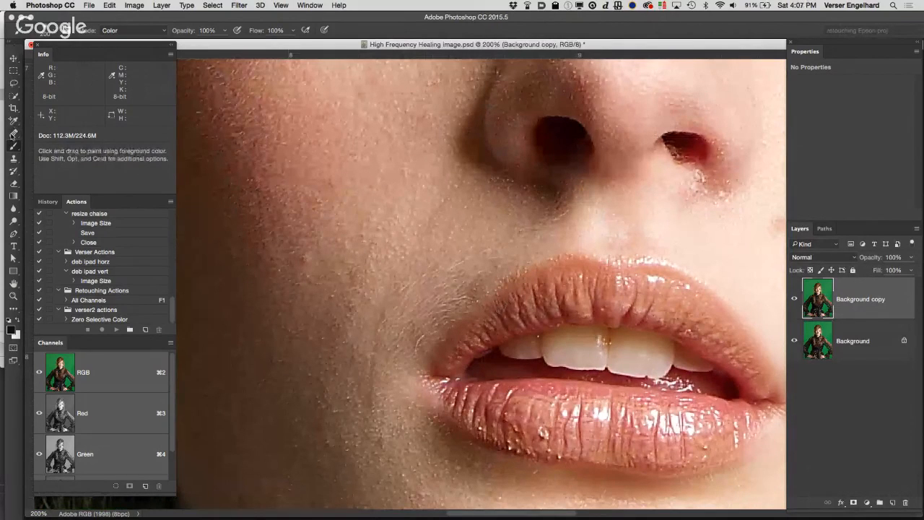
left_click(13, 135)
left_click(13, 135)
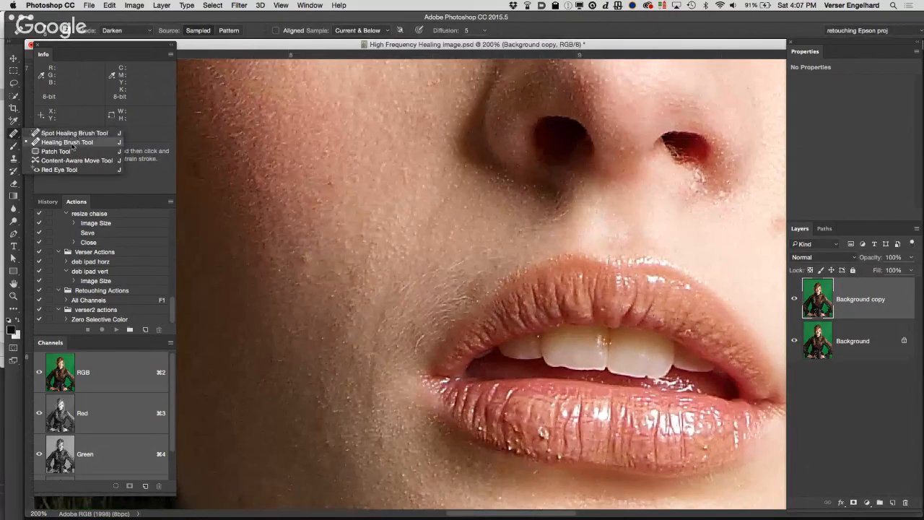
left_click(73, 143)
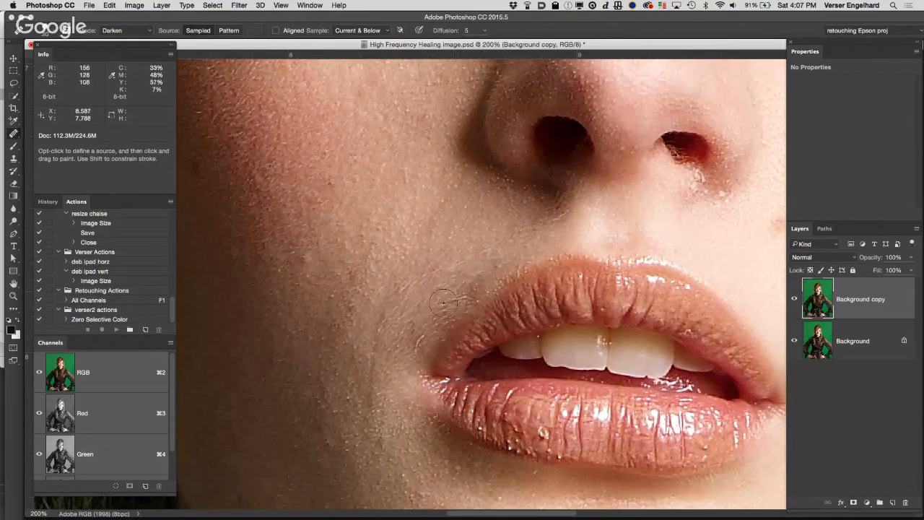
left_click(128, 33)
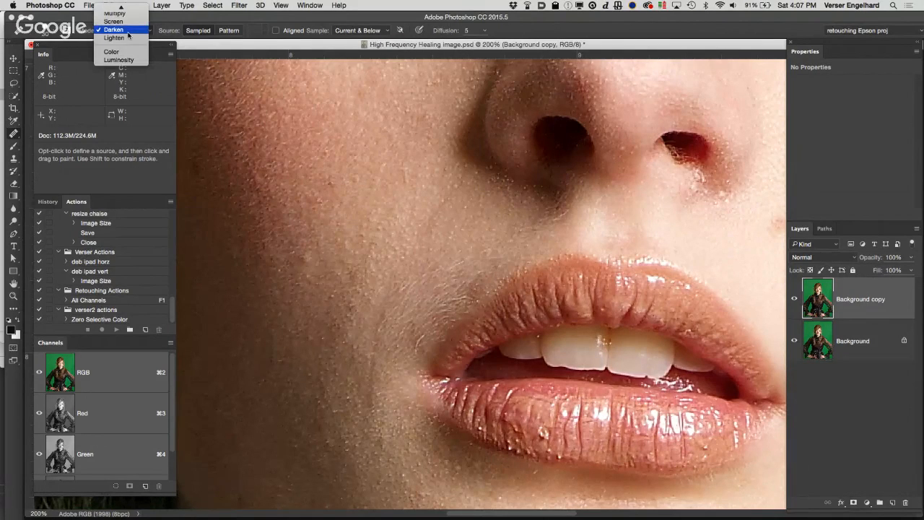
left_click(128, 34)
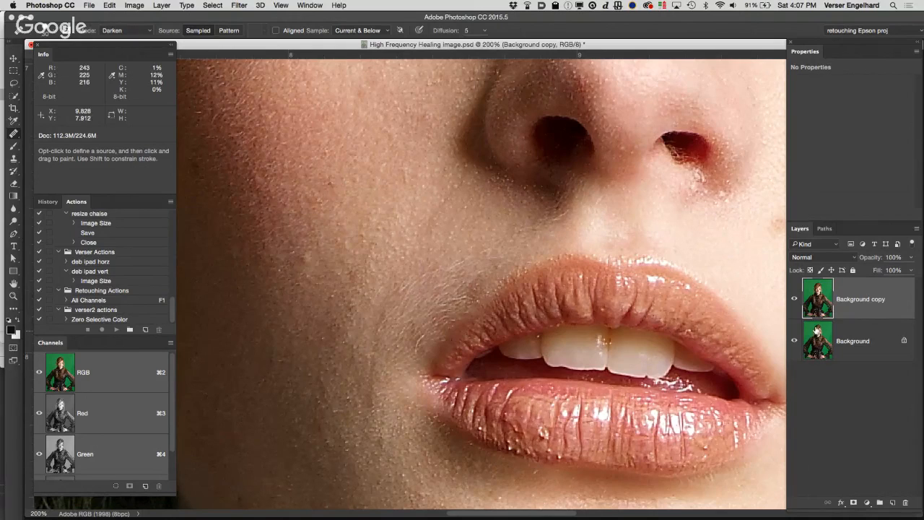
Step: Sample clean cheek skin and heal the fine light hairs beside the upper lip on the shaded side of the face
right_click(421, 241)
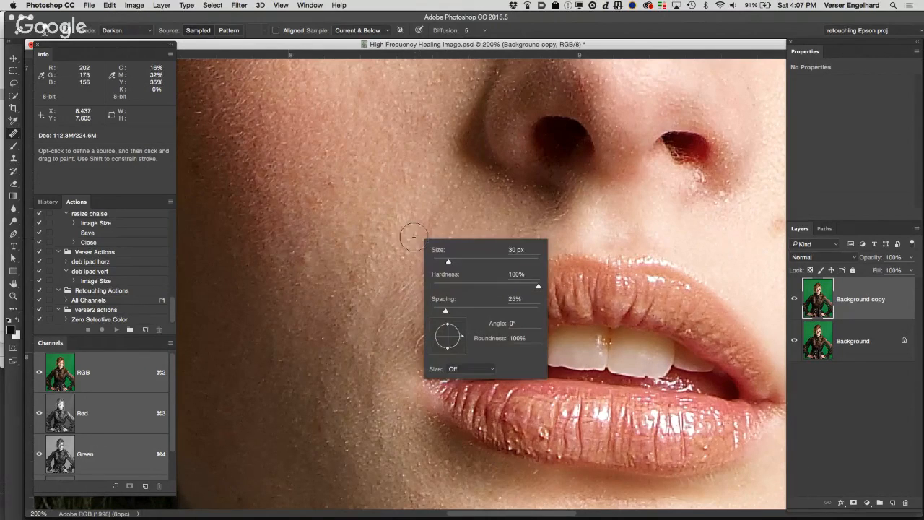
left_click(412, 234)
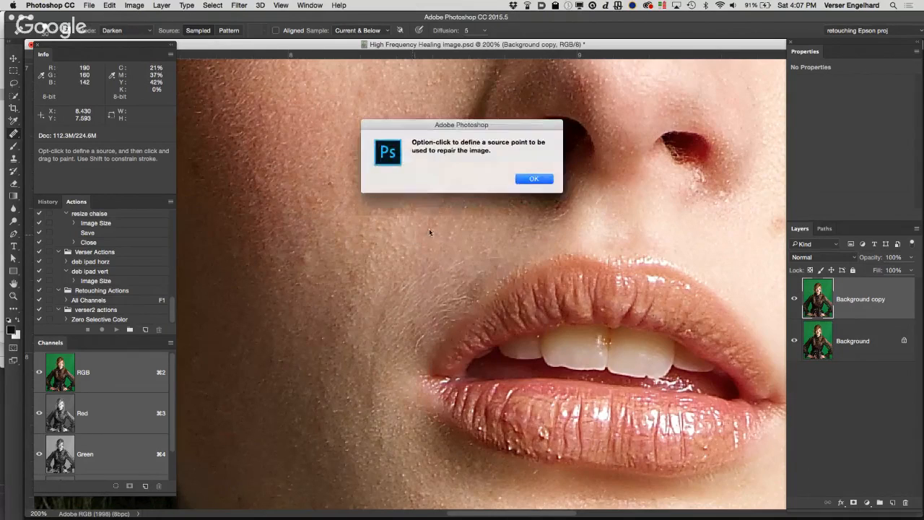
left_click(534, 180)
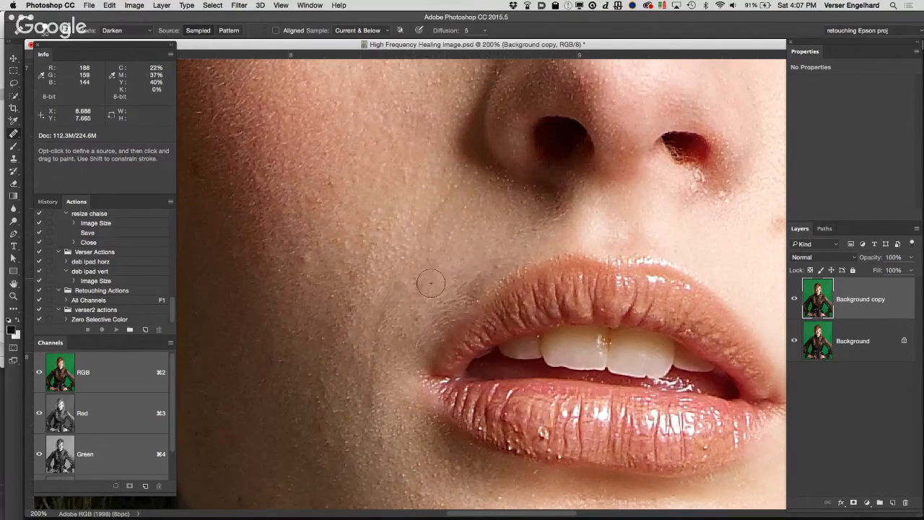
left_click(453, 302)
left_click(504, 274)
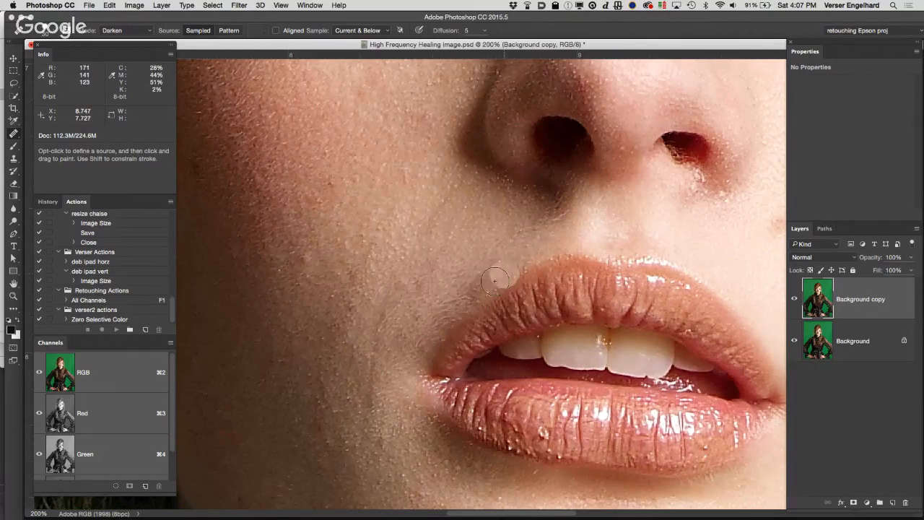
left_click(355, 370)
left_click(289, 136)
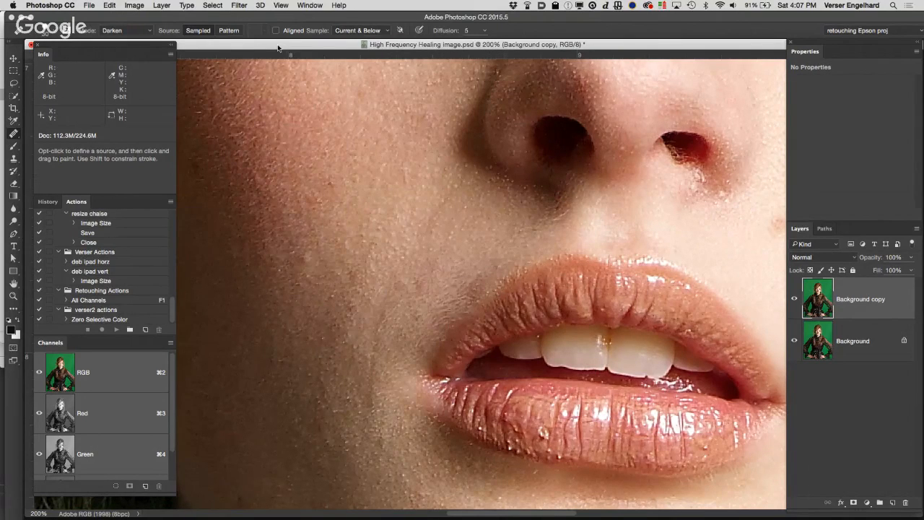
Step: Reposition the document window and the Info panel group, and display the document's History
left_click_drag(277, 47, 282, 51)
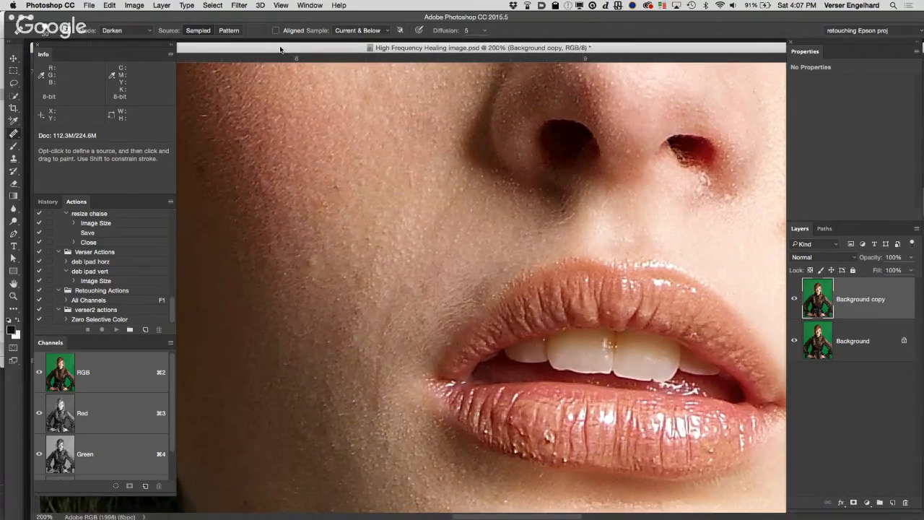
left_click_drag(141, 47, 143, 53)
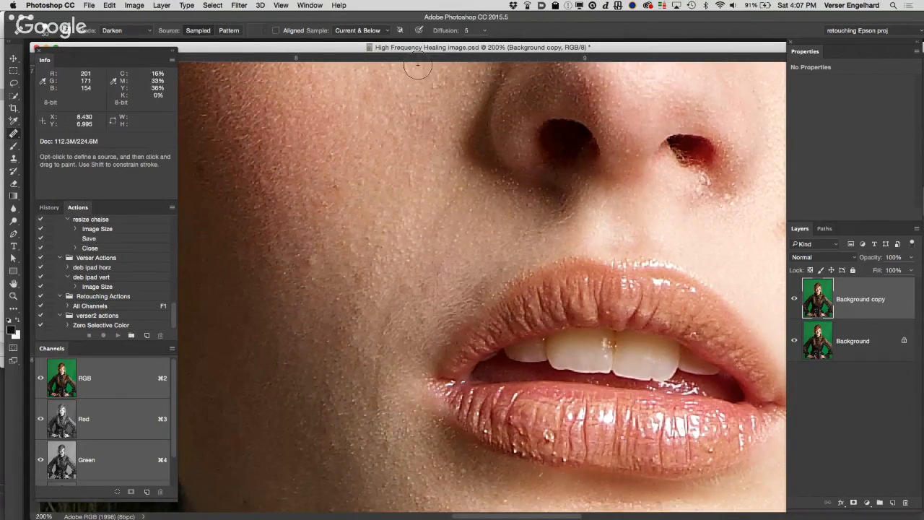
left_click(487, 137)
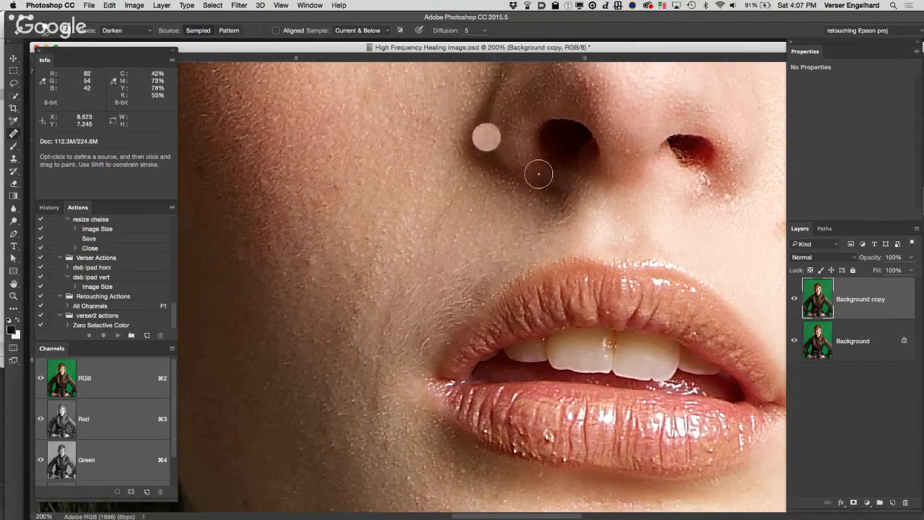
left_click(49, 207)
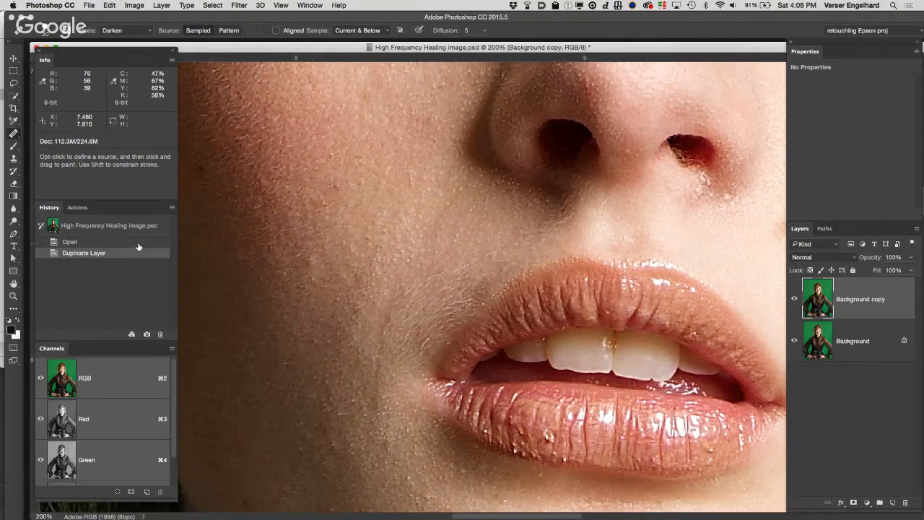
Step: Return to the Duplicate Layer history state and try healing the fine light hairs beside the upper lip, undoing the stroke
left_click(139, 242)
left_click(139, 253)
left_click(468, 305)
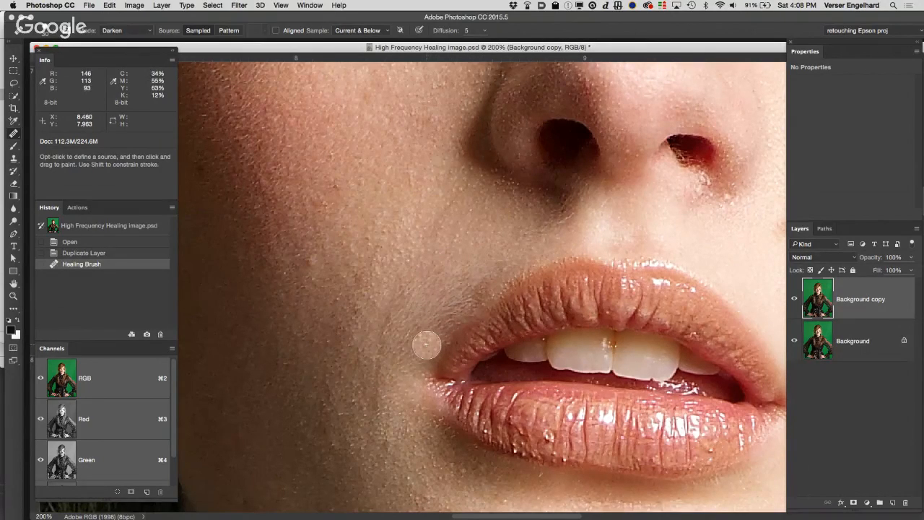
key("super+z")
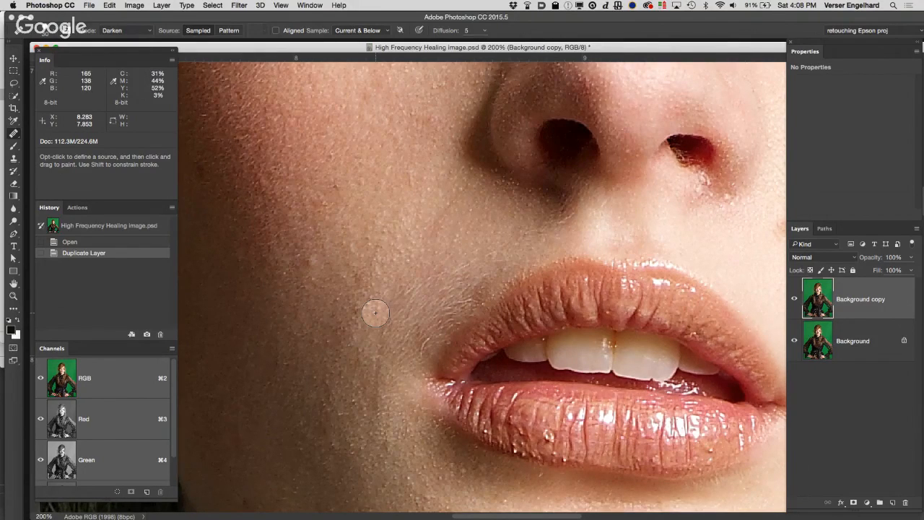
Step: Examine the skin texture on the brightly lit cheek, around the mouth and nose, and below the eyes at 200% magnification
left_click_drag(519, 282, 353, 259)
mouse_move(526, 267)
left_mouse_down()
mouse_move(476, 256)
mouse_move(400, 273)
left_mouse_up()
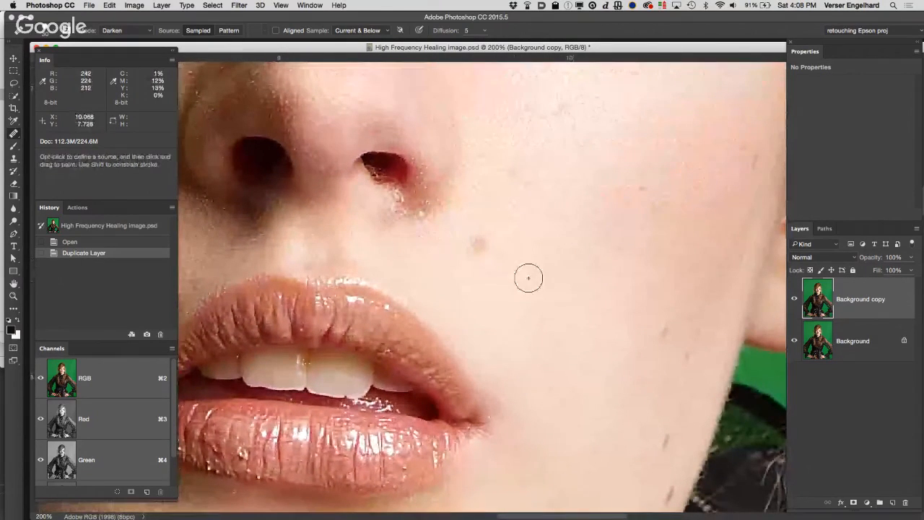
left_click(511, 291)
left_click(623, 312)
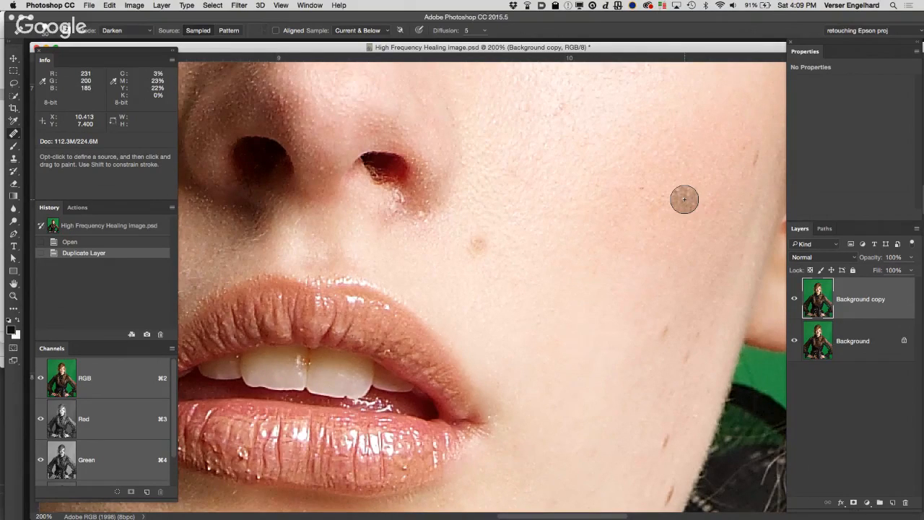
key("space")
left_click_drag(601, 112, 720, 54)
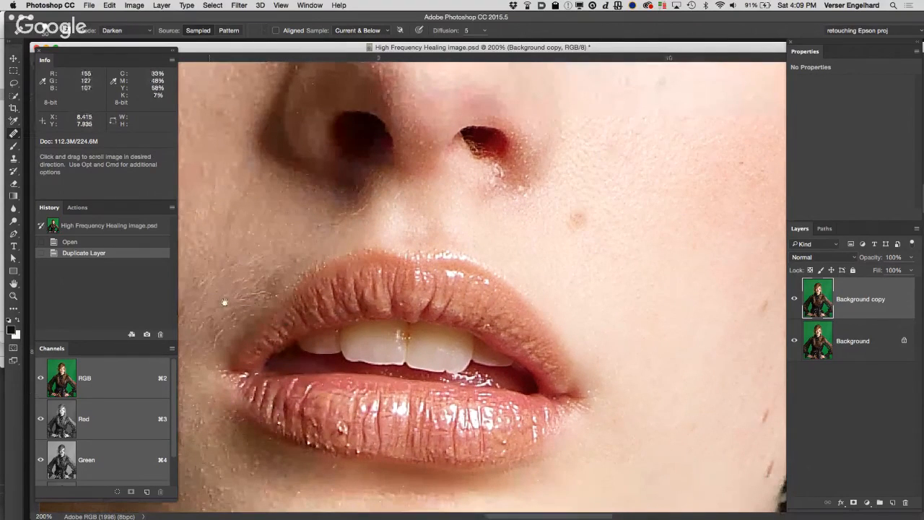
scroll(459, 321, "up", 10)
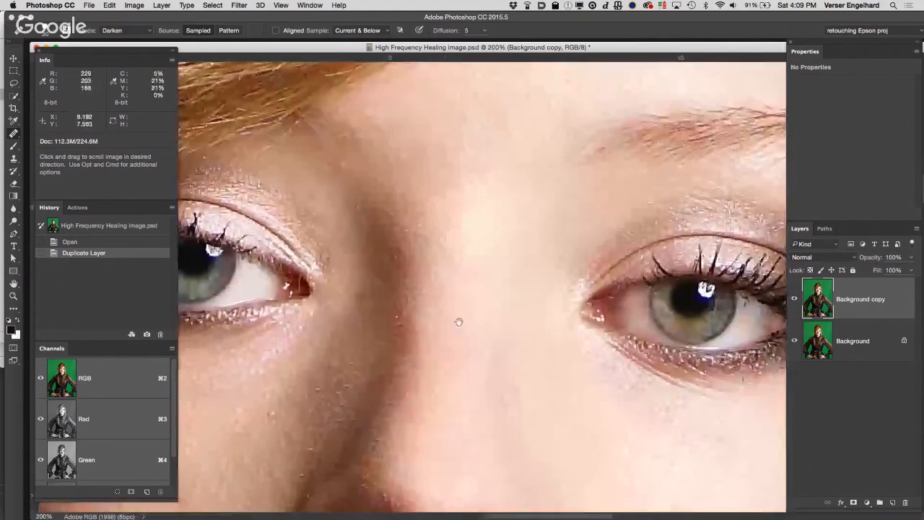
left_click_drag(525, 348, 413, 229)
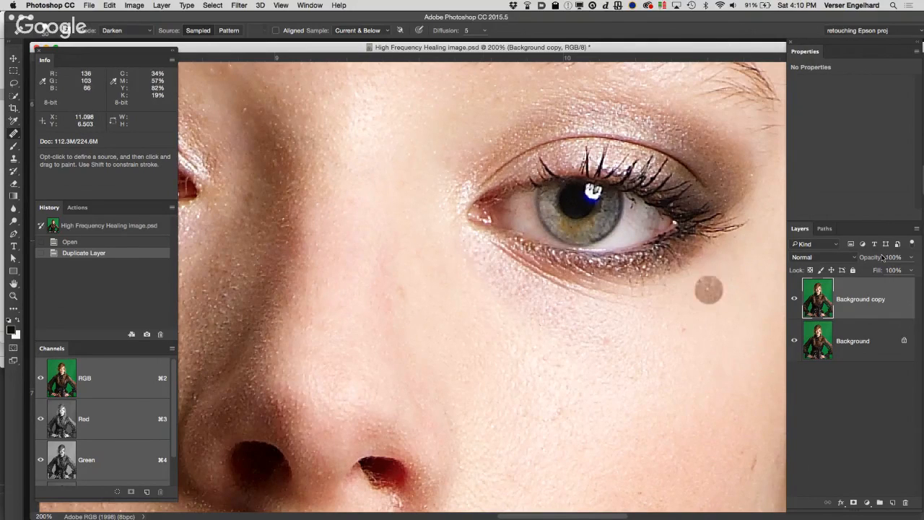
Step: Duplicate the Background copy layer and fit the whole image in a document window centered in the workspace
left_click_drag(884, 298, 862, 390)
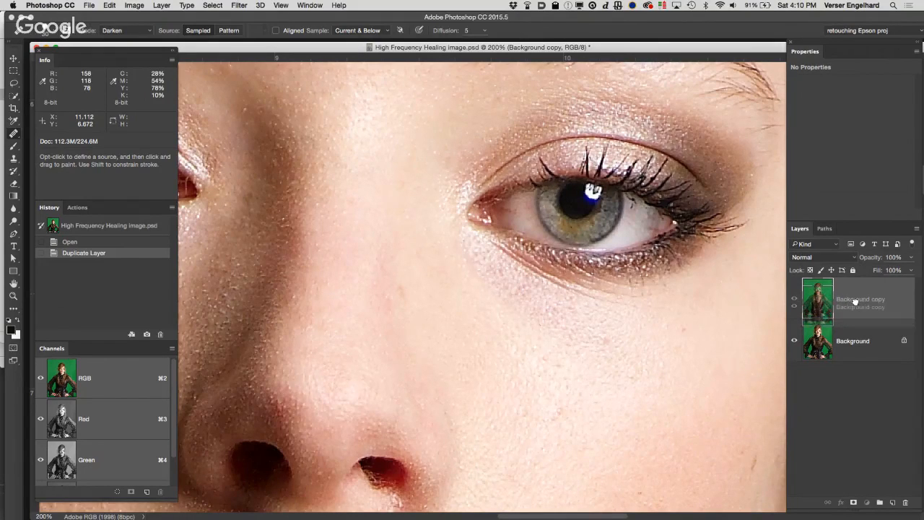
left_click_drag(856, 306, 888, 497)
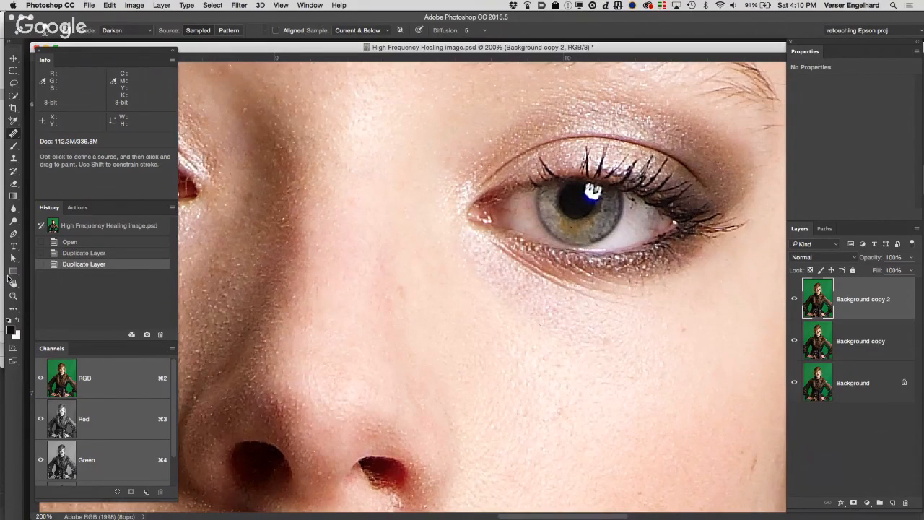
double_click(13, 283)
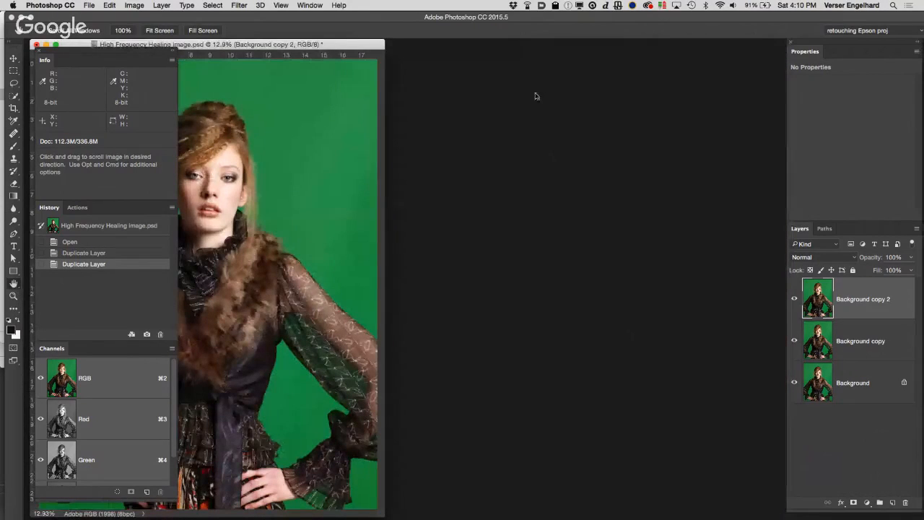
left_click_drag(329, 46, 535, 39)
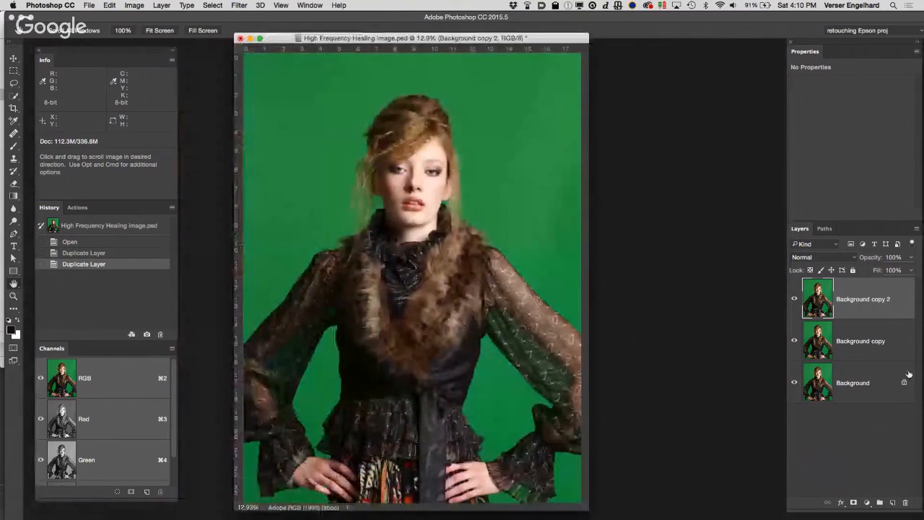
Step: Delete both copied layers and create two fresh duplicates of the Background layer
left_click_drag(895, 309, 904, 502)
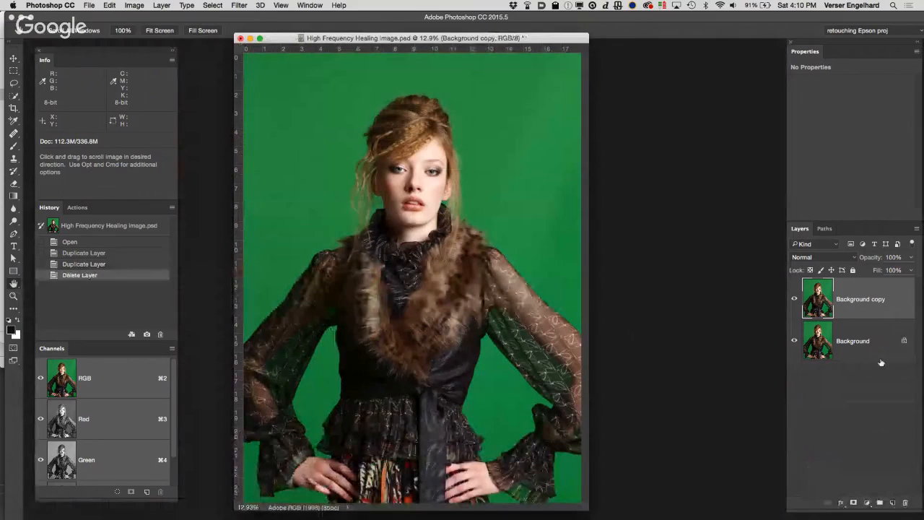
left_click_drag(885, 335, 906, 502)
left_click_drag(862, 328, 893, 501)
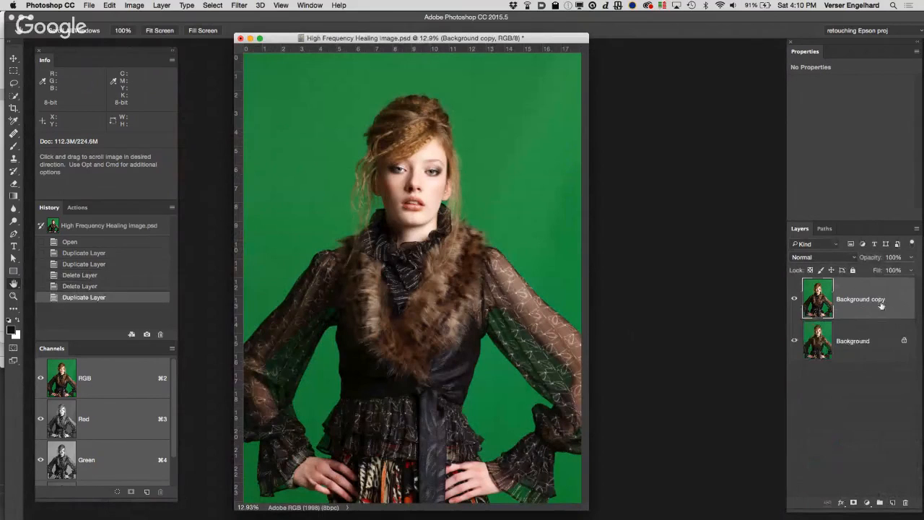
left_click_drag(883, 306, 892, 502)
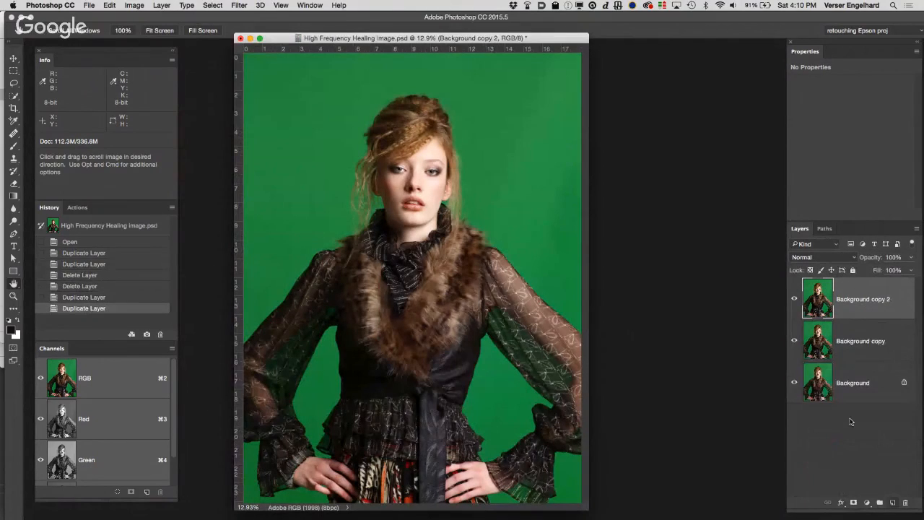
Step: Rename the middle layer as low and the uppermost layer as high
double_click(869, 343)
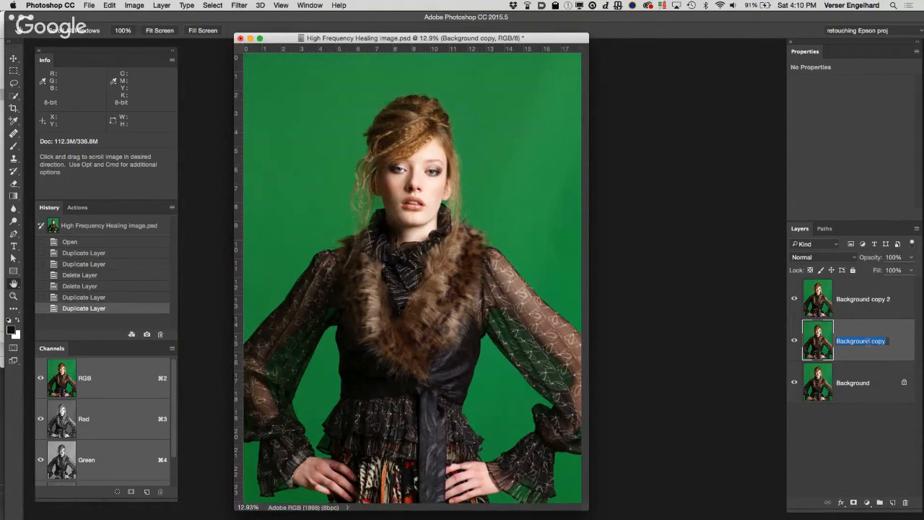
type("low")
key("Return")
double_click(855, 299)
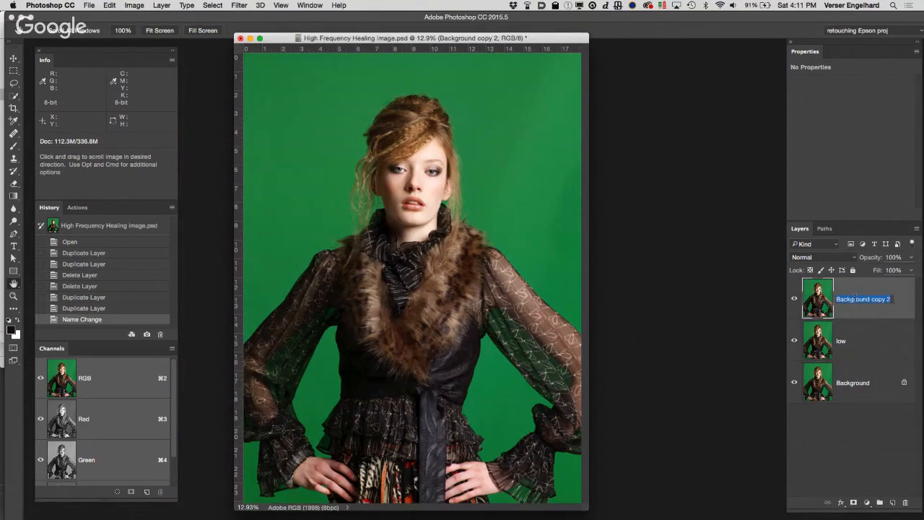
type("high")
Step: Select the low layer, hide the high layer and enlarge the face to 100% magnification
left_click(877, 339)
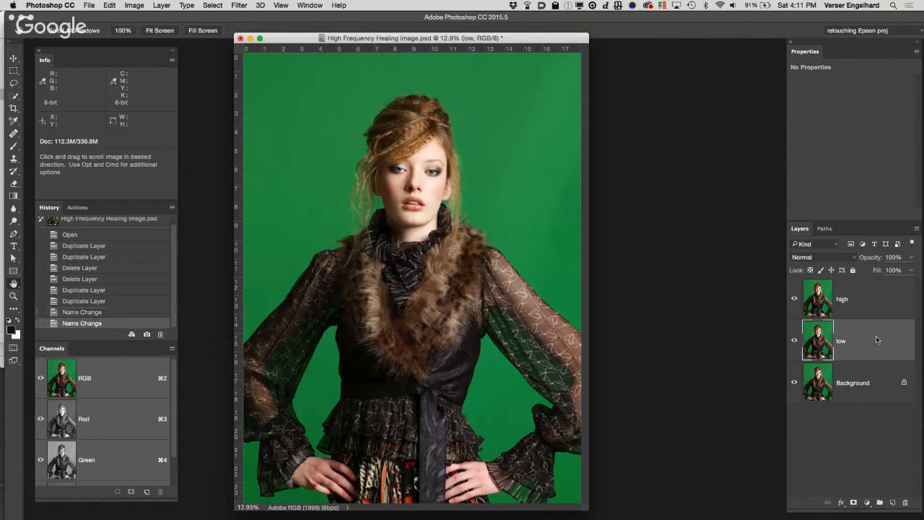
left_click(795, 301)
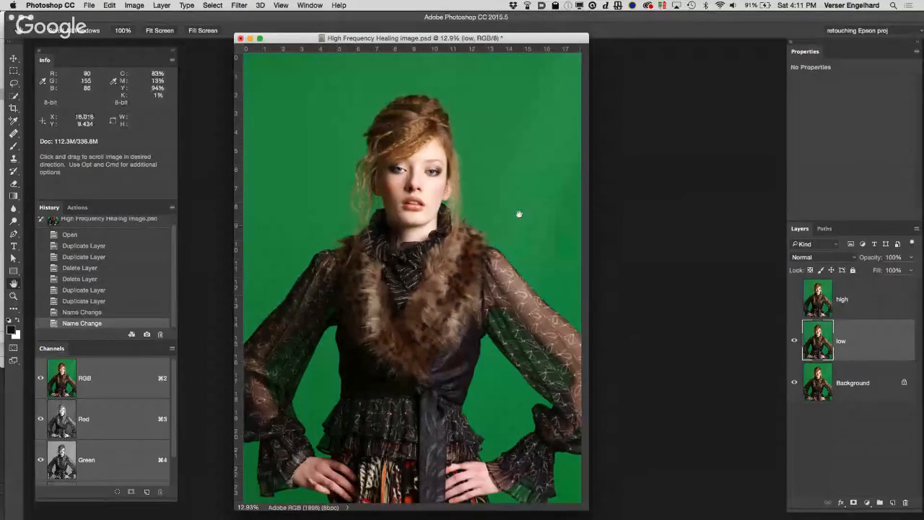
left_click(366, 185, "super")
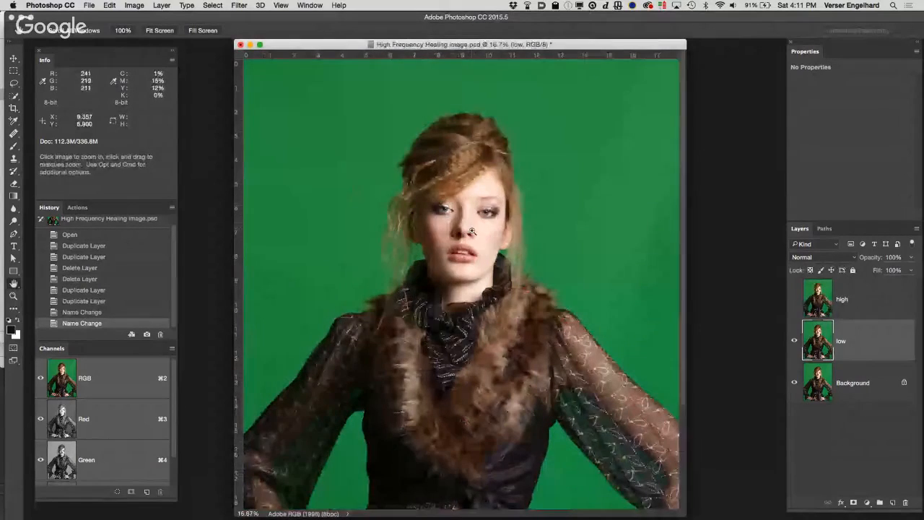
left_click(475, 234, "super")
left_click(475, 236, "super")
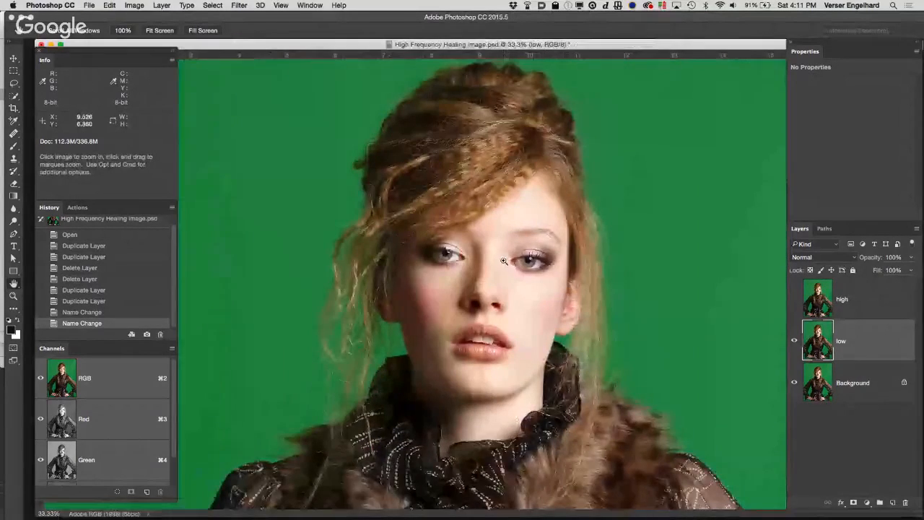
left_click(472, 265, "super")
left_click(461, 316, "super")
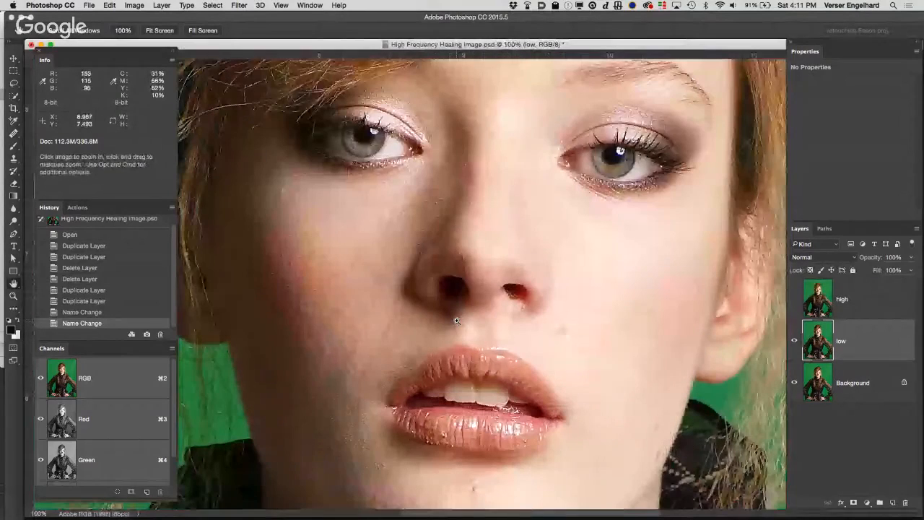
left_click(457, 320)
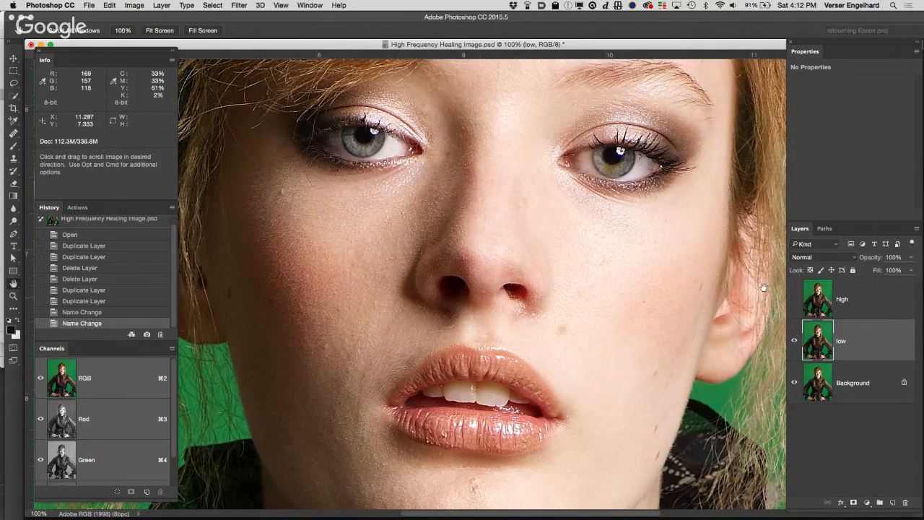
Step: Apply Gaussian Blur to the low layer, trying radii of 3 and 6 pixels and settling on 9 pixels
left_click(207, 5)
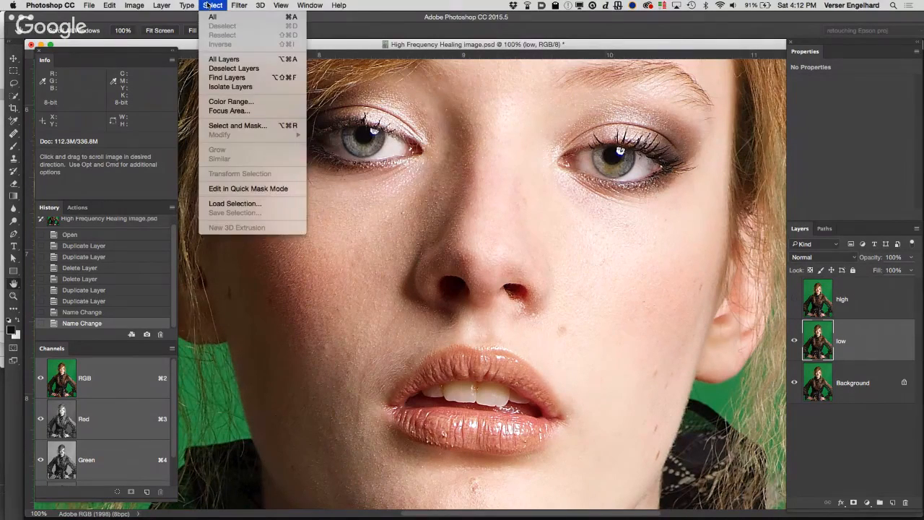
mouse_move(239, 5)
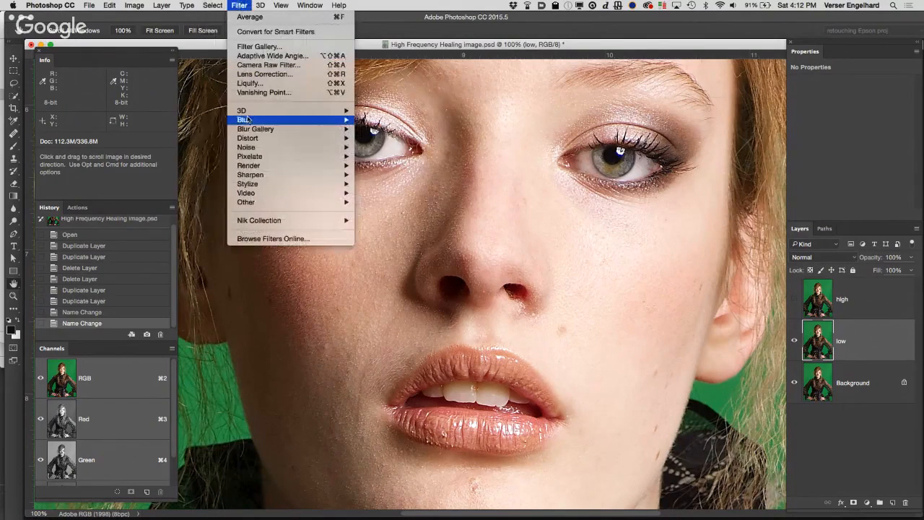
mouse_move(246, 119)
left_click(382, 157)
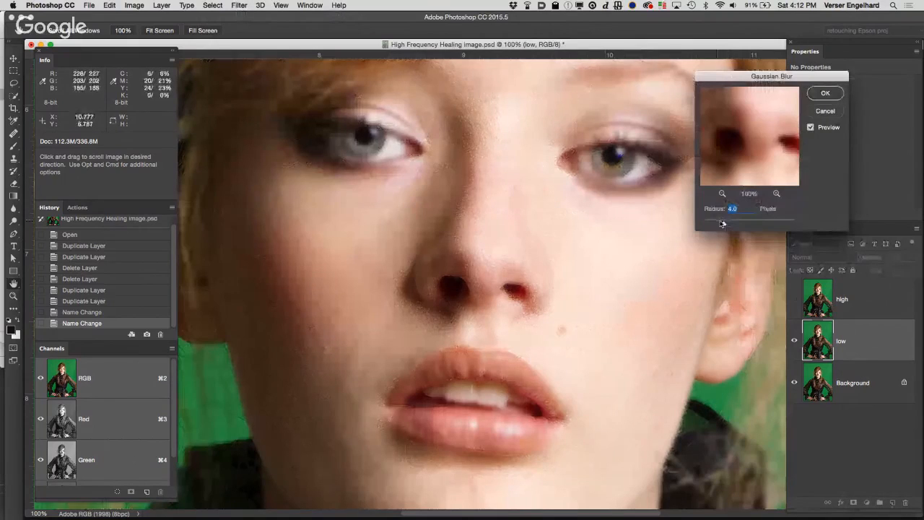
left_click_drag(724, 224, 720, 224)
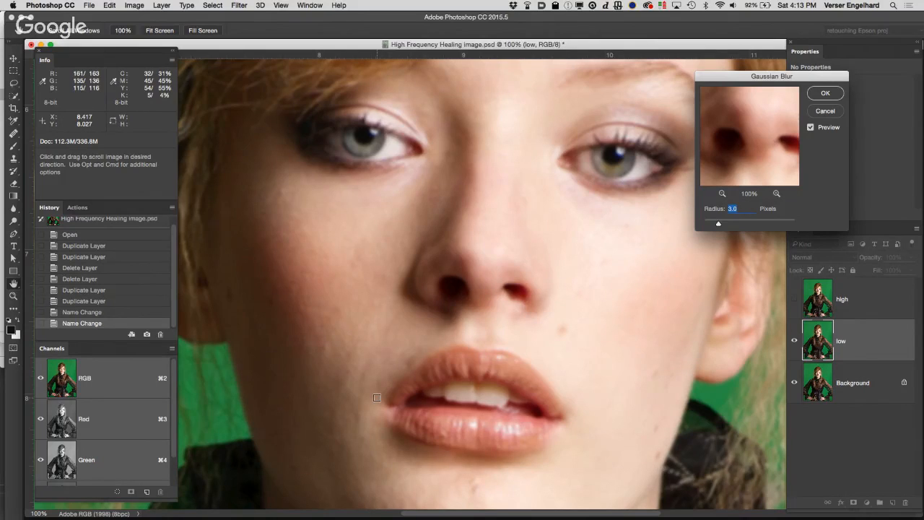
type("6")
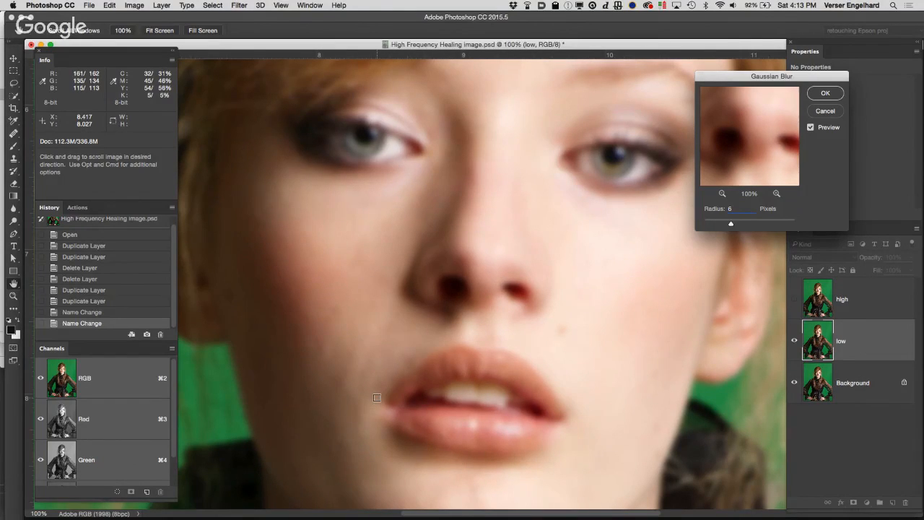
type("9")
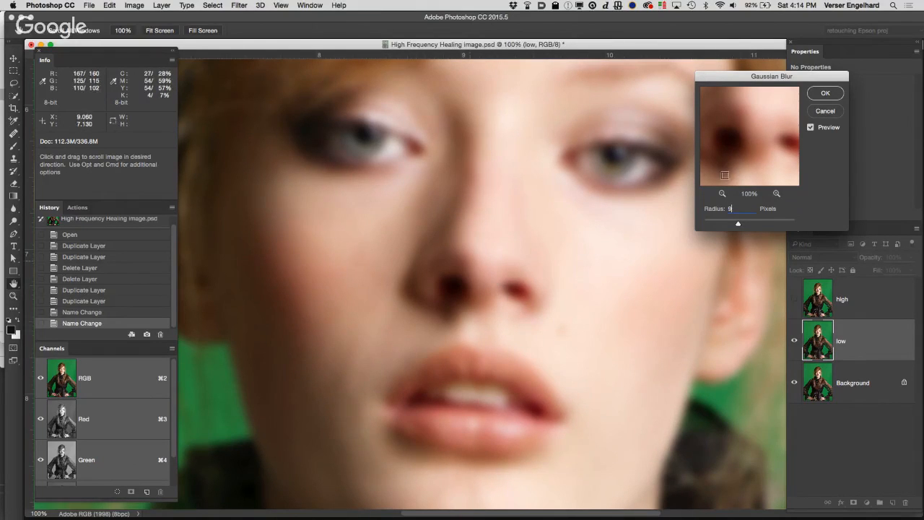
left_click(836, 93)
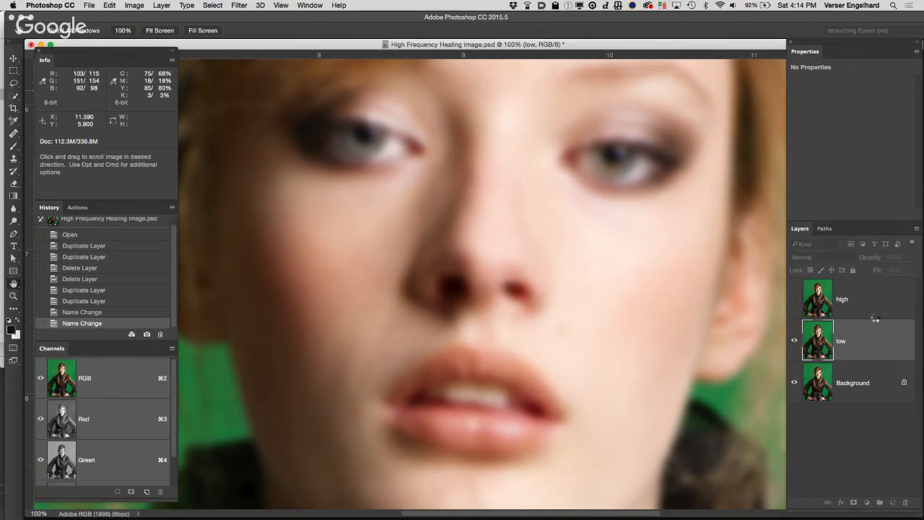
Step: Select the high layer and make it visible again
left_click(871, 306)
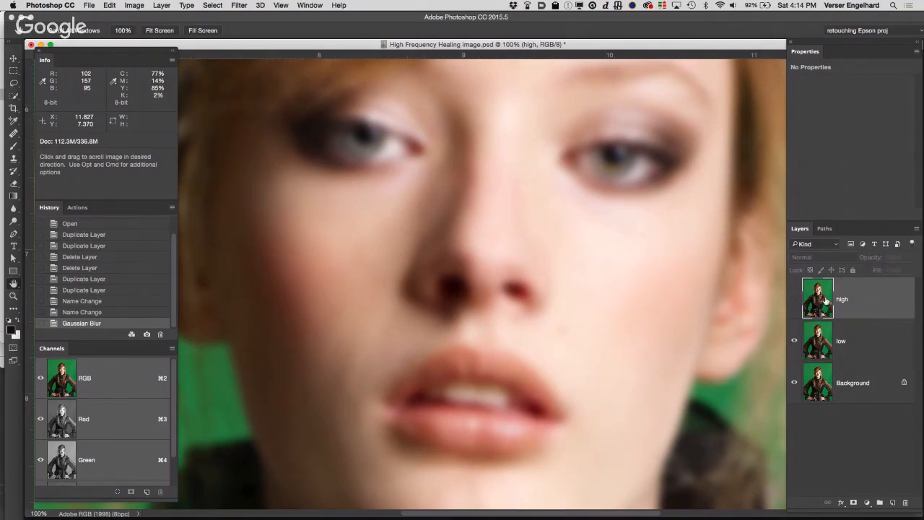
left_click(794, 300)
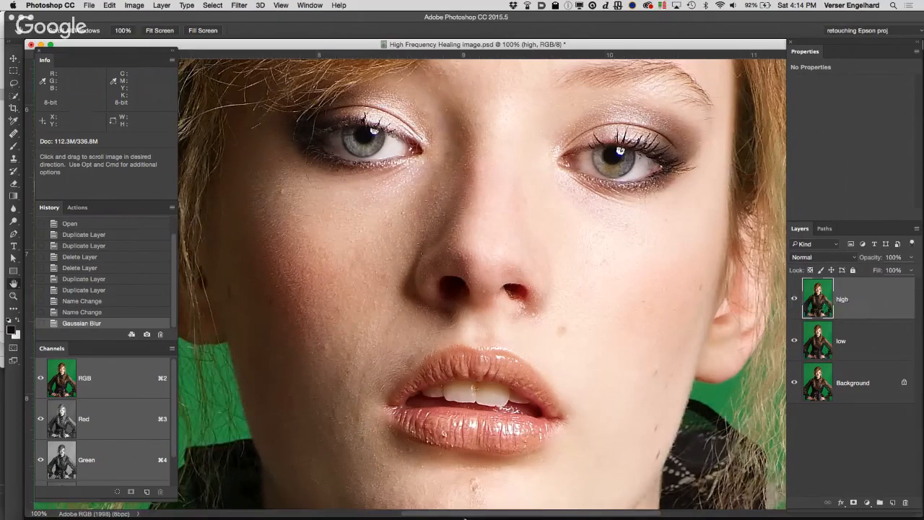
mouse_move(438, 510)
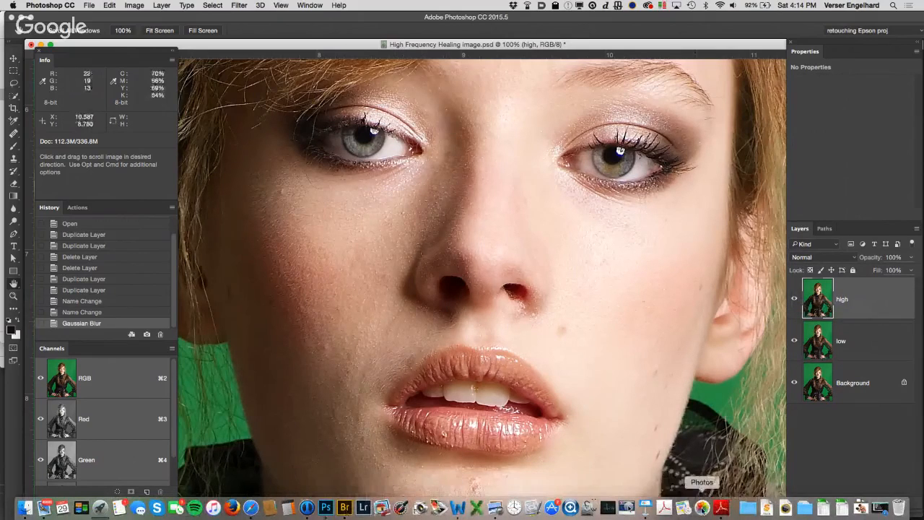
Step: Switch to Adobe Reader to check the 8-bit Apply Image settings in the frequency separation guide, and return to Photoshop
left_click(722, 508)
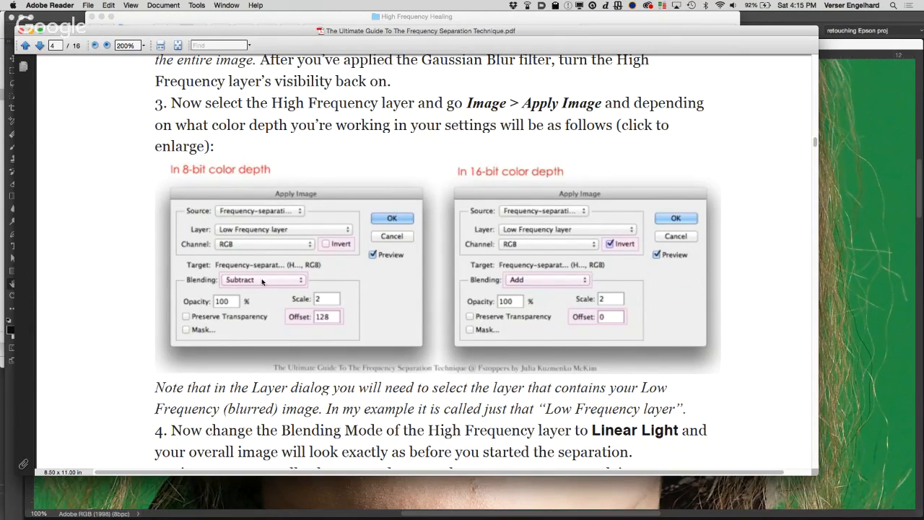
mouse_move(115, 514)
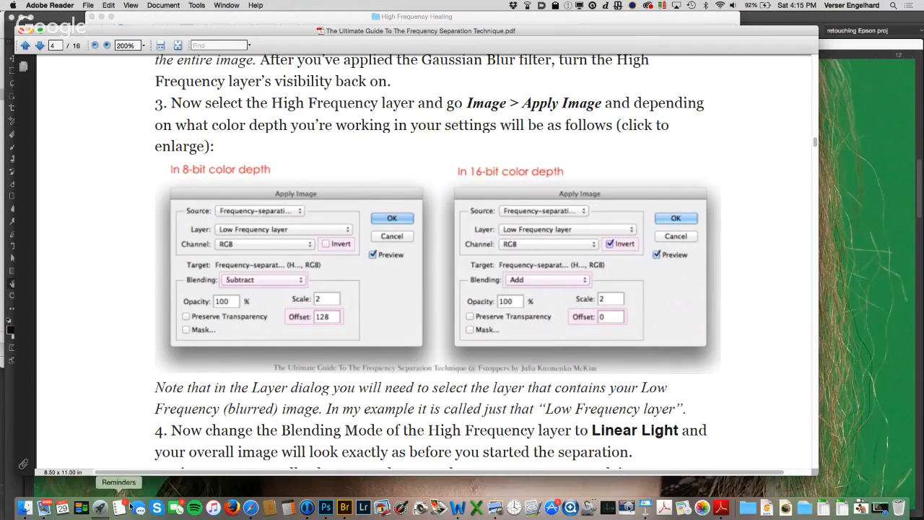
left_click(326, 507)
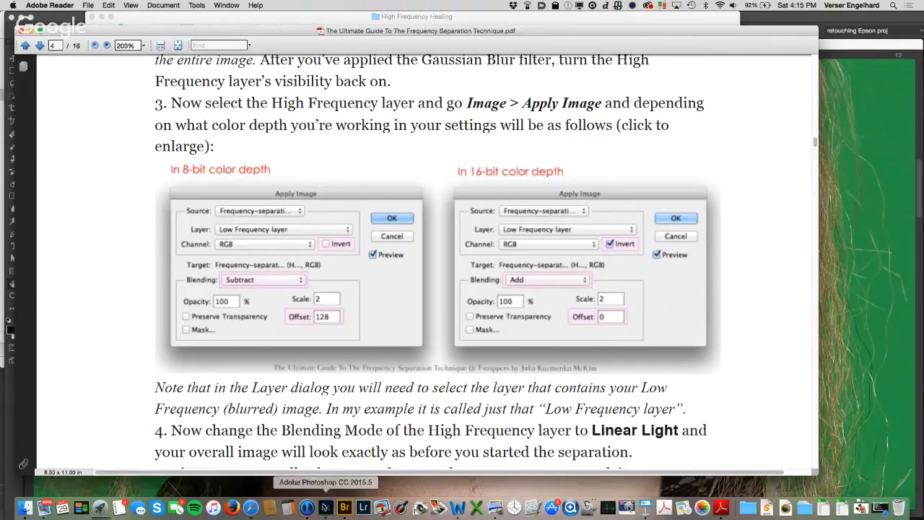
Step: Start Apply Image on the high layer and choose low as its source layer
left_click(133, 6)
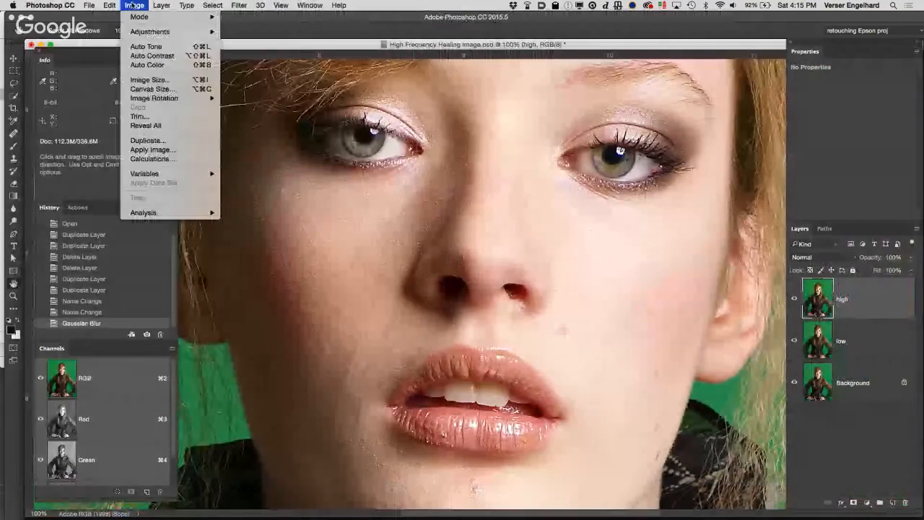
left_click(172, 151)
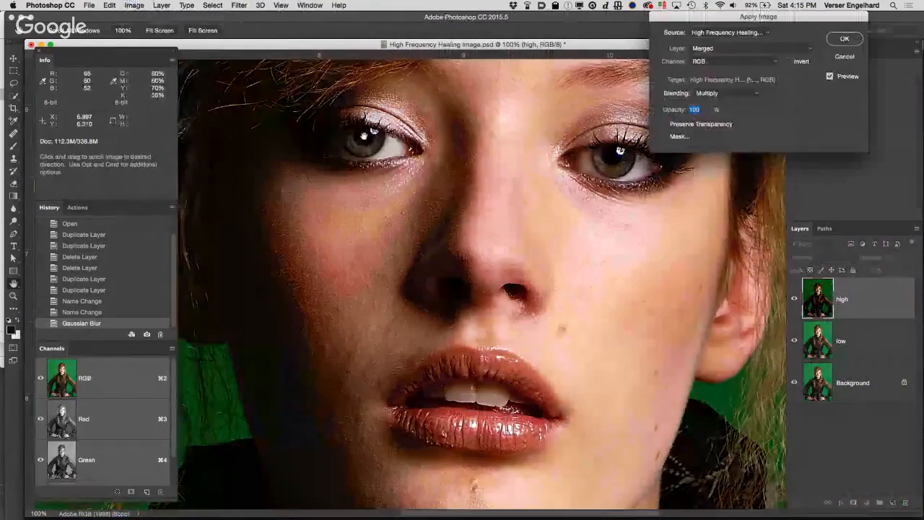
left_click_drag(683, 26, 652, 47)
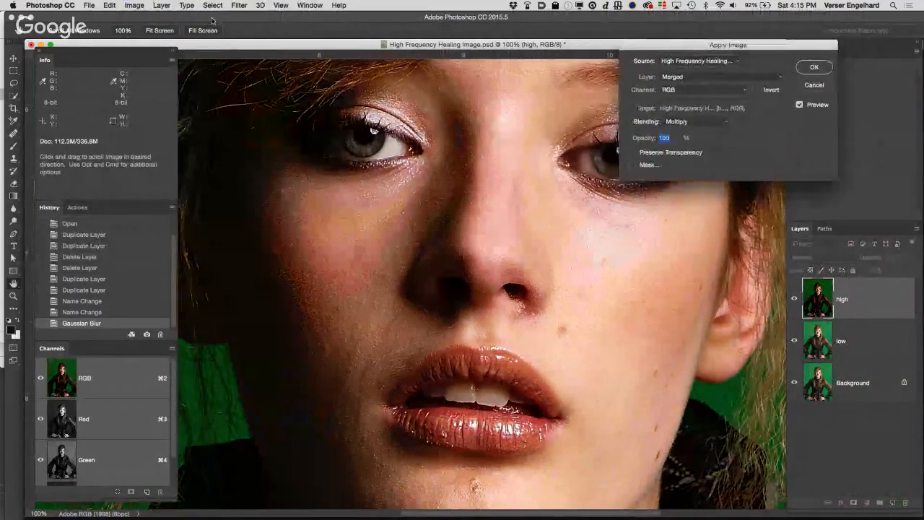
left_click(135, 5)
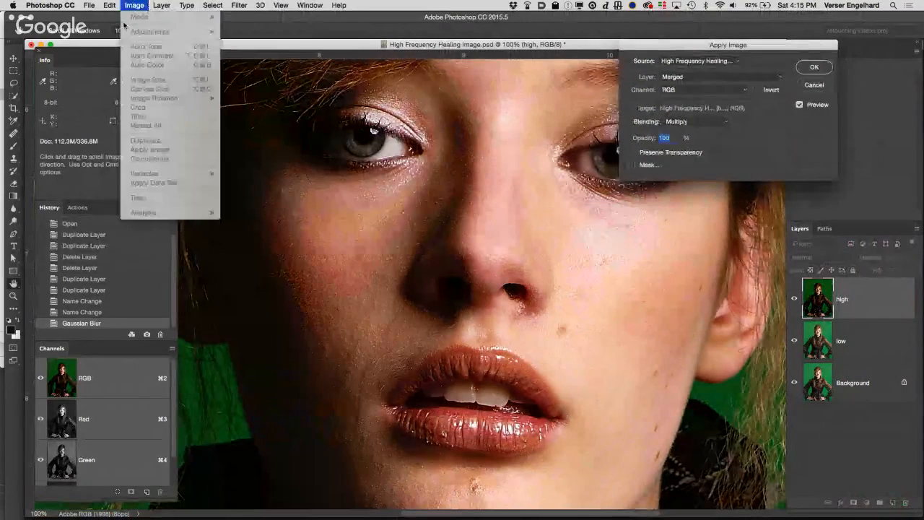
left_click(198, 142)
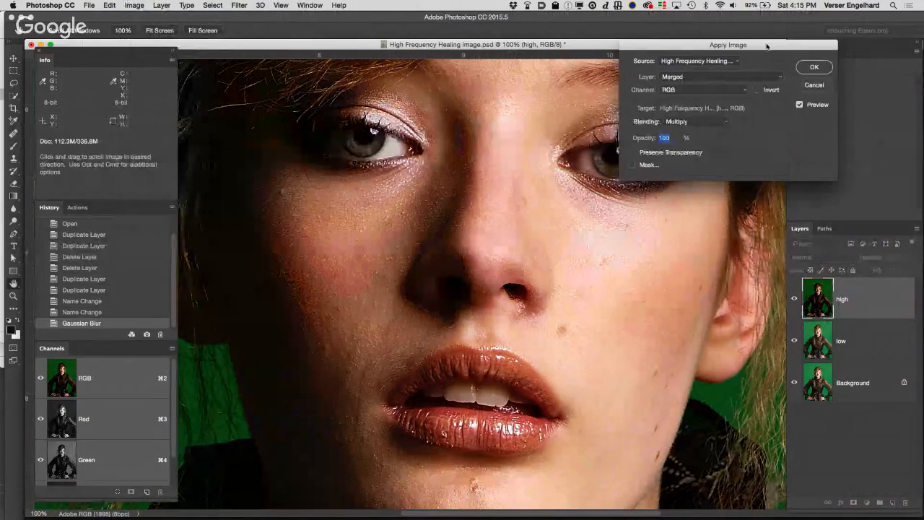
left_click_drag(736, 46, 725, 44)
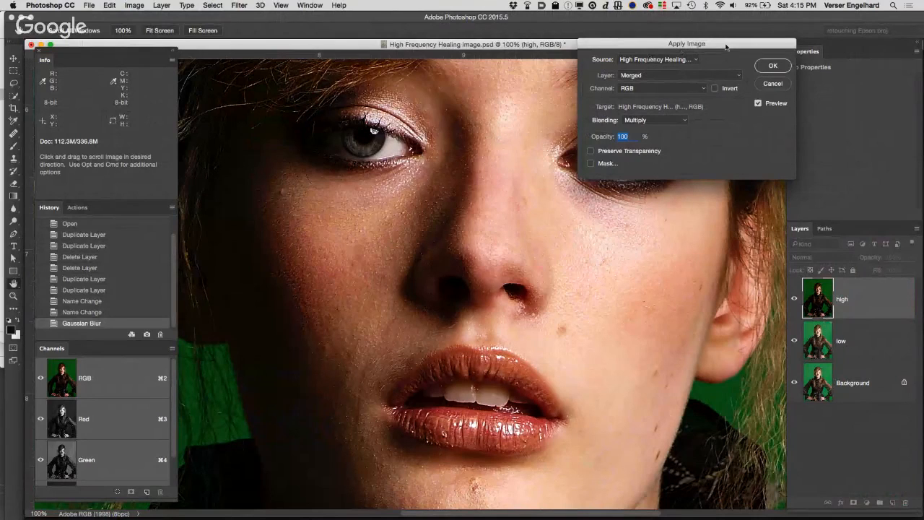
left_click_drag(726, 47, 709, 59)
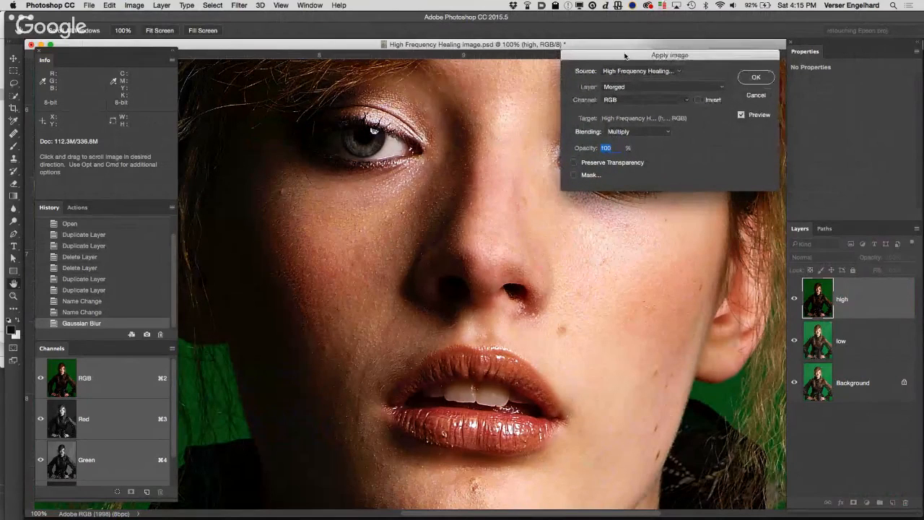
left_click(652, 87)
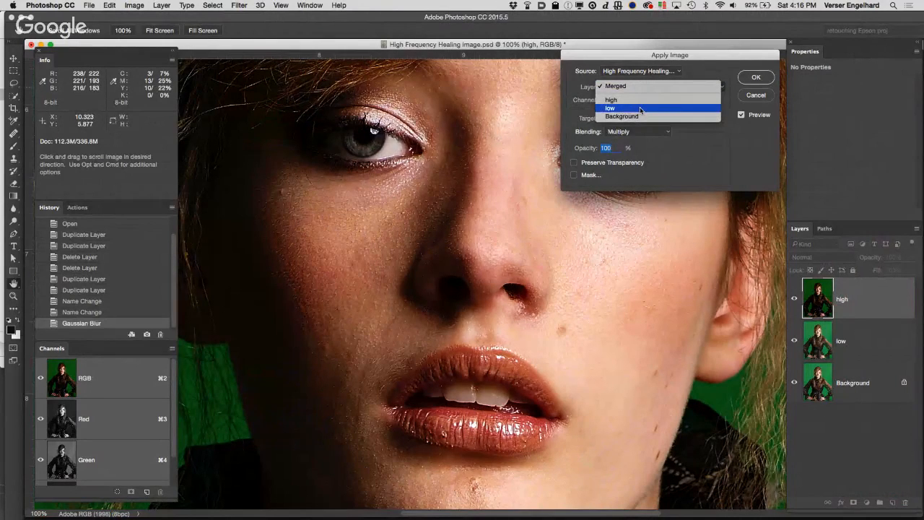
left_click(640, 109)
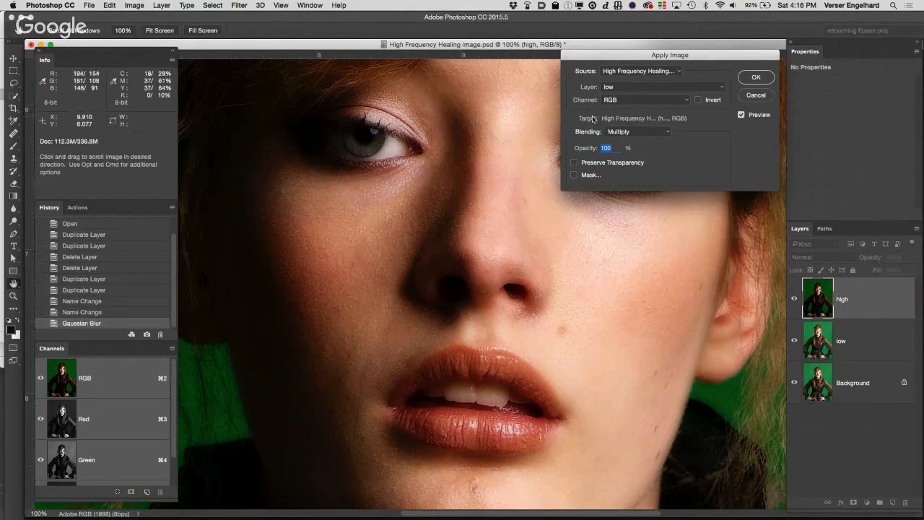
Step: Set the Apply Image blending to Subtract and move the dialog clear of the face
left_click(664, 132)
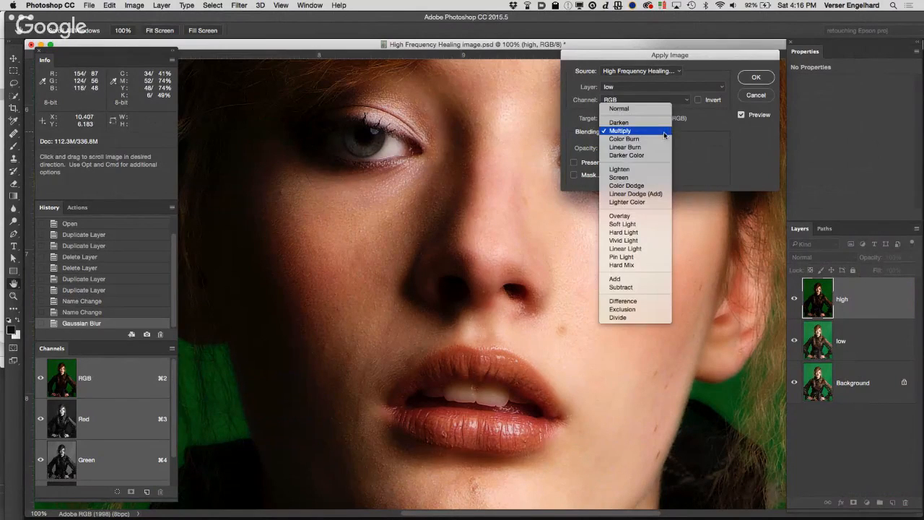
scroll(646, 292, "down", 1)
left_click(646, 281)
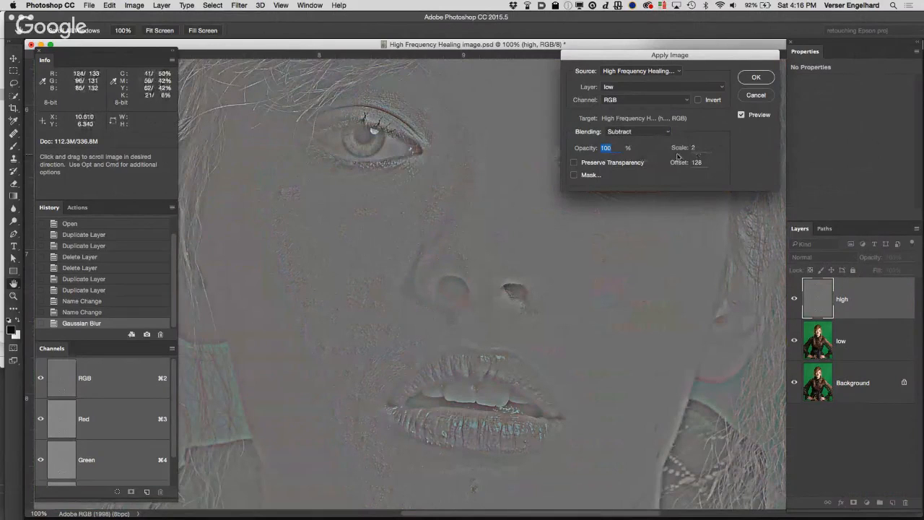
left_click_drag(711, 56, 792, 57)
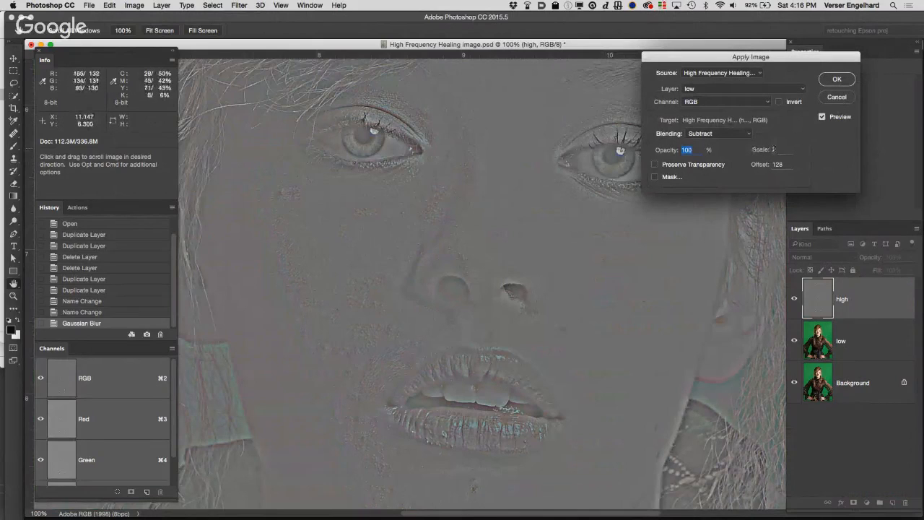
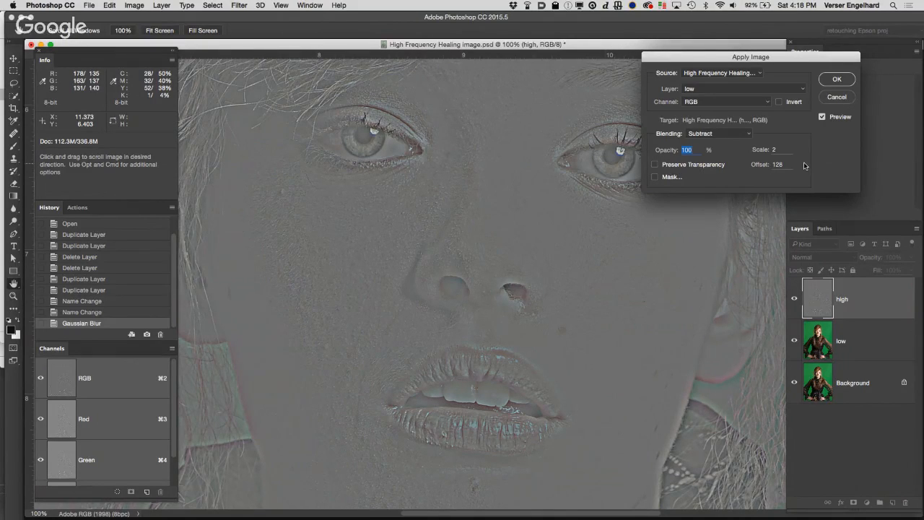
Step: Apply the Subtract calculation to the high layer and set that layer's blend mode to Linear Light
left_click(837, 78)
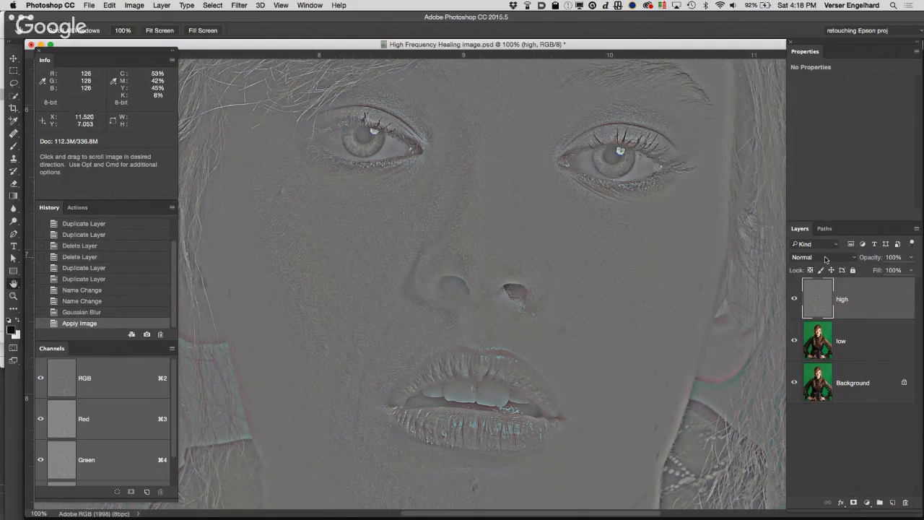
left_click(826, 259)
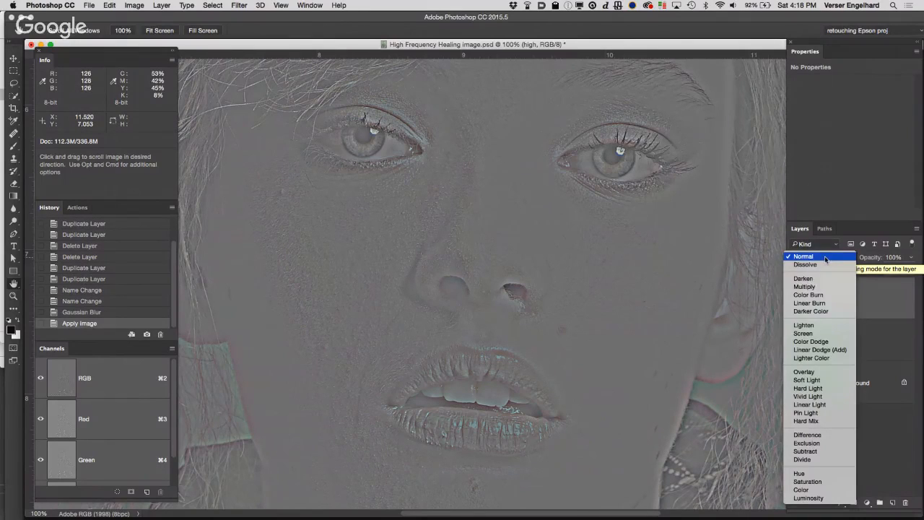
left_click(830, 405)
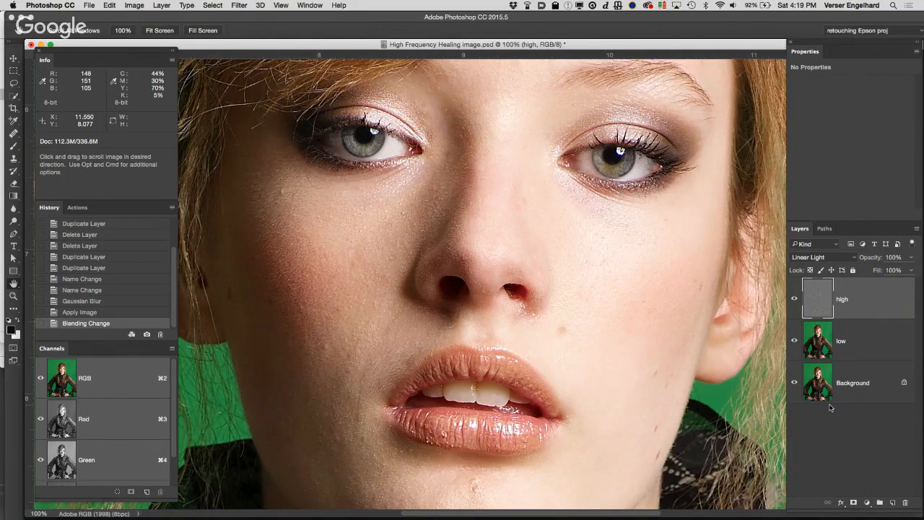
Step: Select the high and low layers together and group them as "Split freq"
double_click(13, 285)
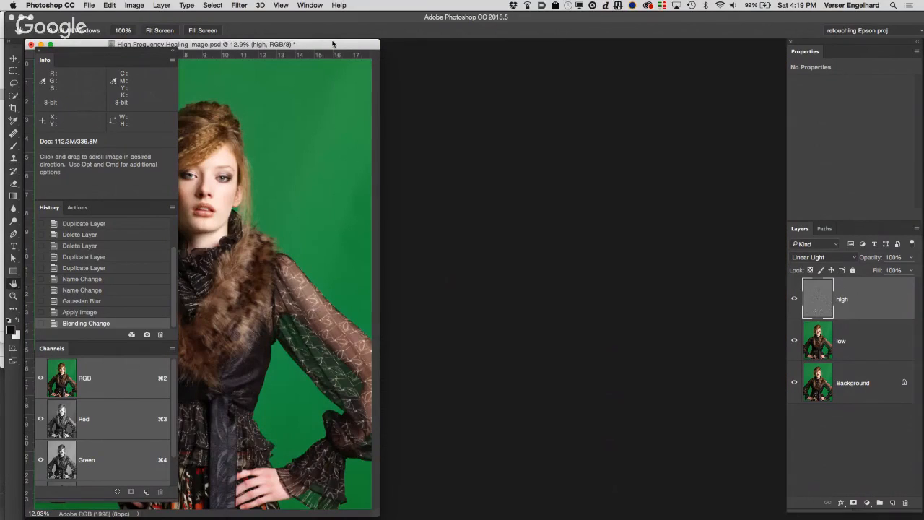
left_click_drag(332, 44, 543, 40)
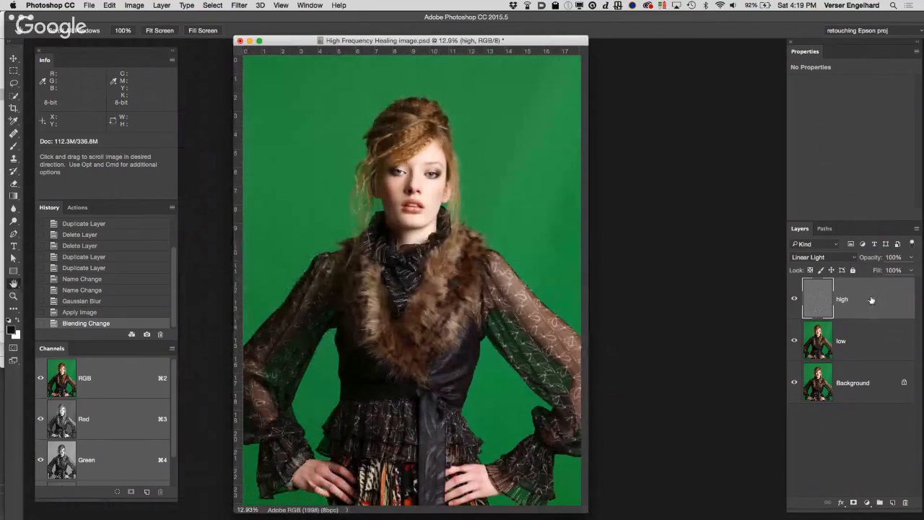
left_click(881, 339, "shift")
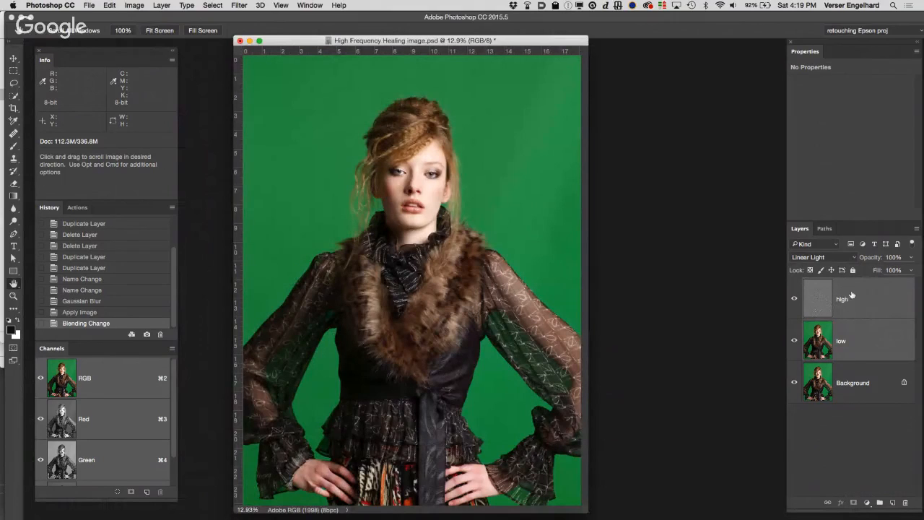
left_click(918, 230)
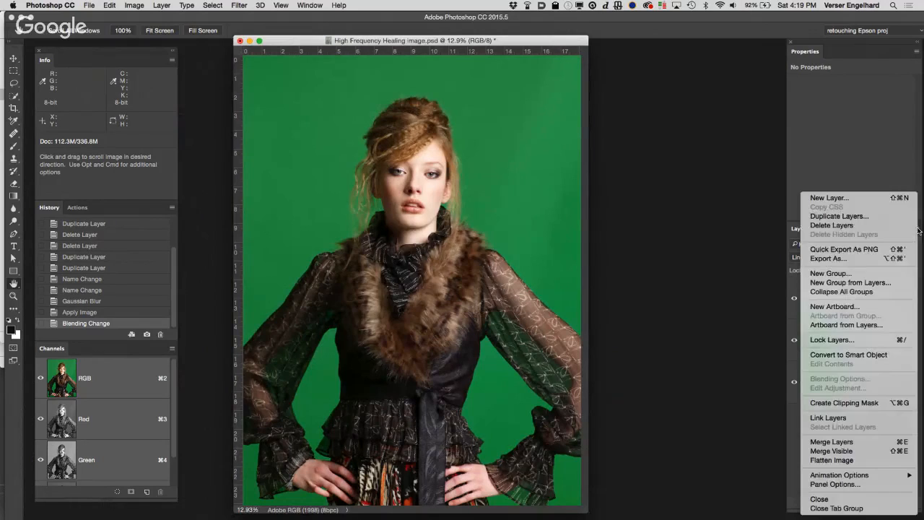
left_click(884, 284)
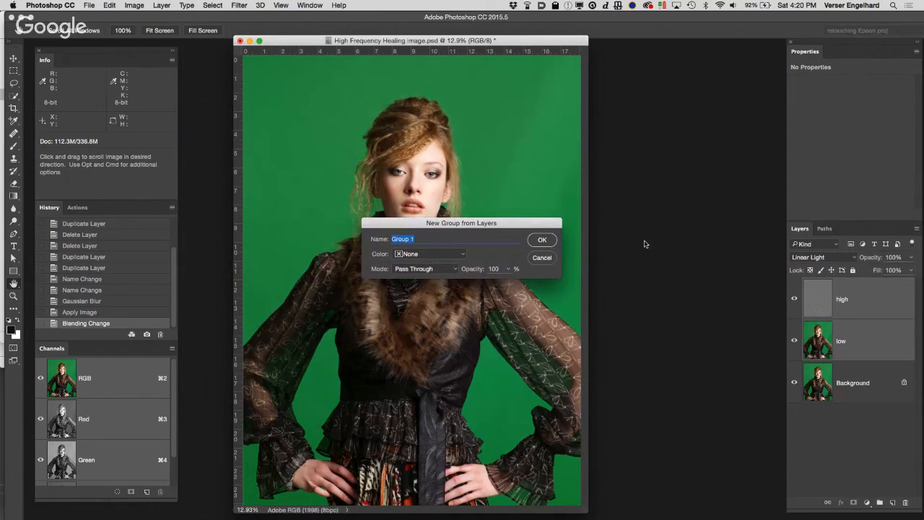
type("So")
type("lit freq")
left_click(550, 242)
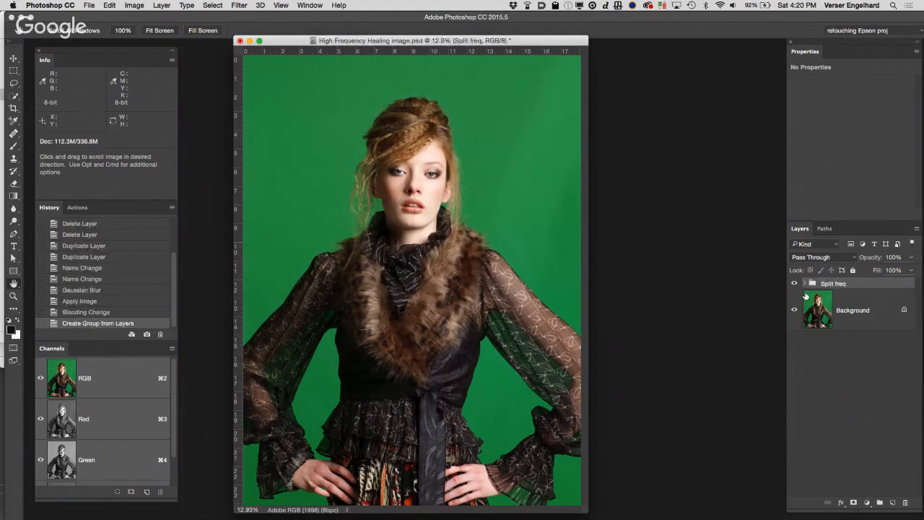
Step: Expand the Split freq group so its high and low layers are listed
left_click(806, 283)
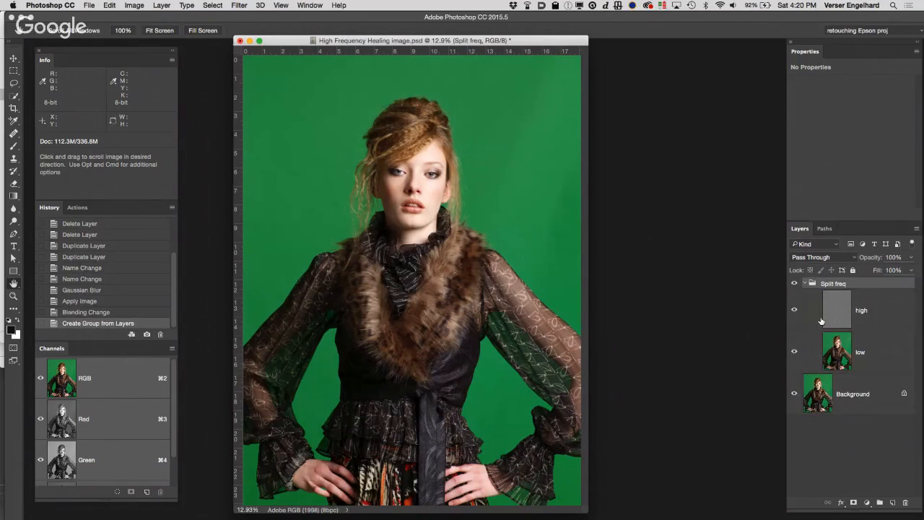
left_click(806, 284)
left_click(806, 284)
left_click(806, 284)
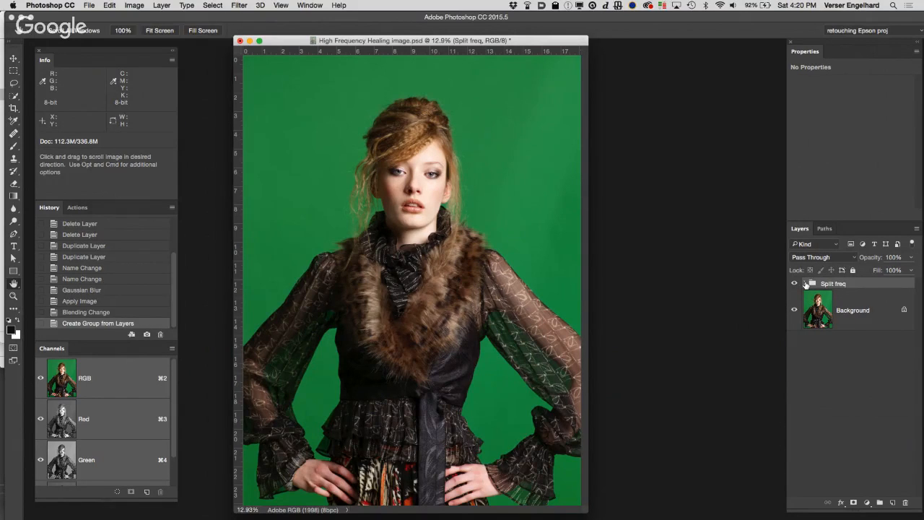
left_click(806, 284)
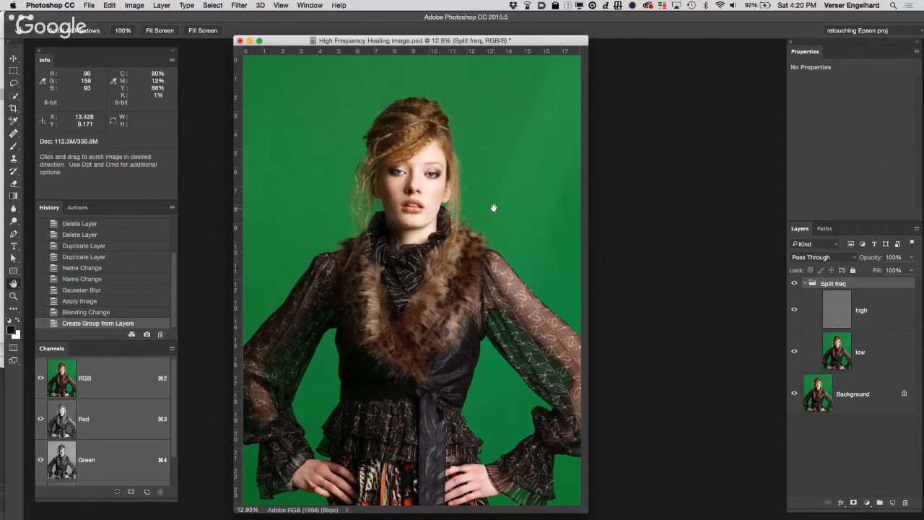
Step: Compare the face at 100% with the Split freq group shown and hidden
key("z")
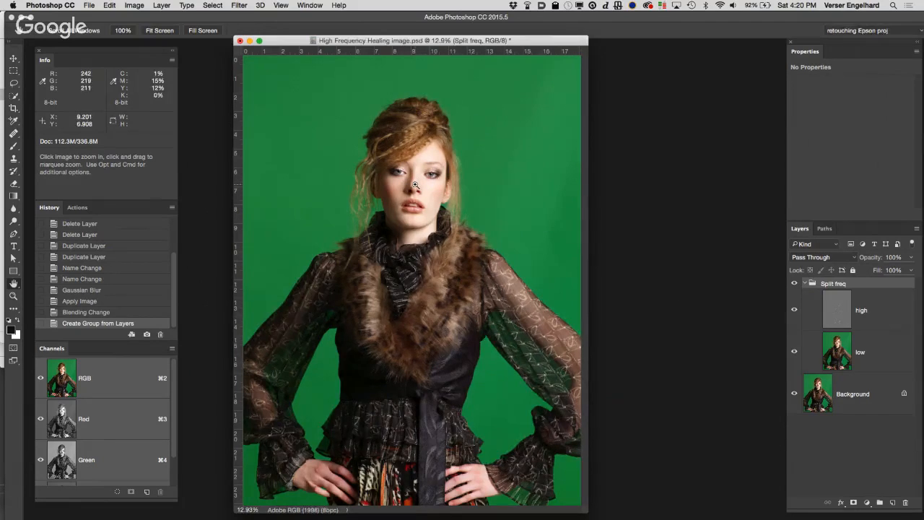
left_click(415, 186)
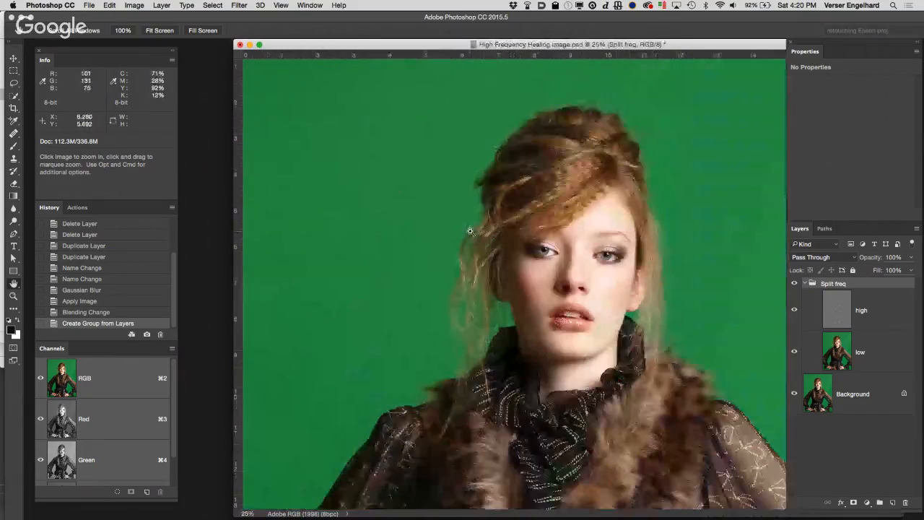
left_click(513, 263)
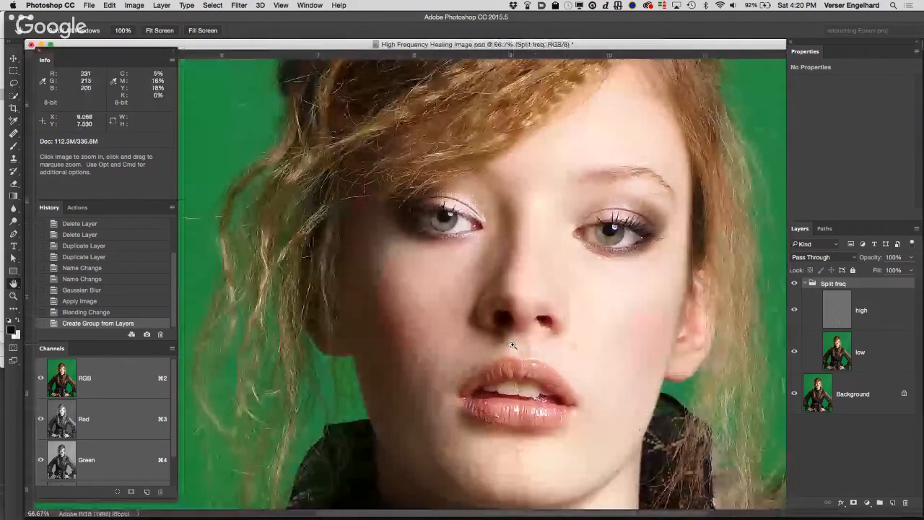
left_click(512, 345)
key("h")
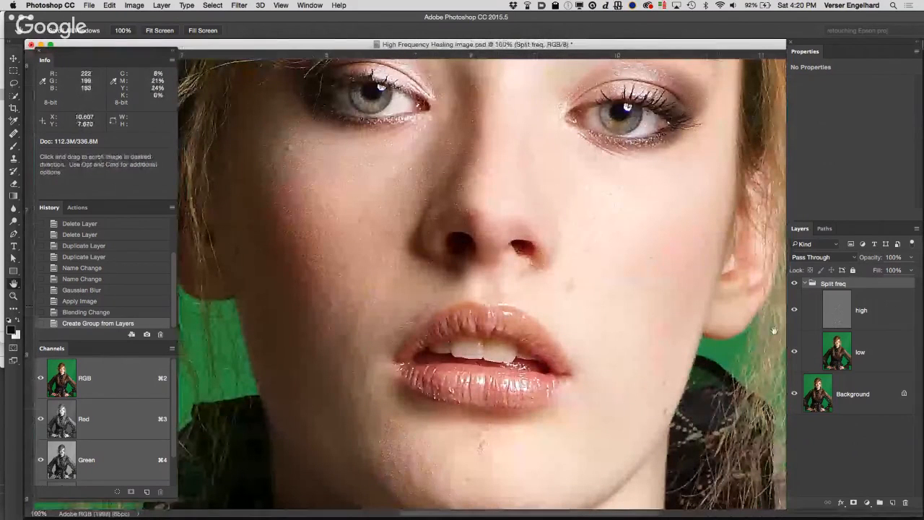
left_click(794, 283)
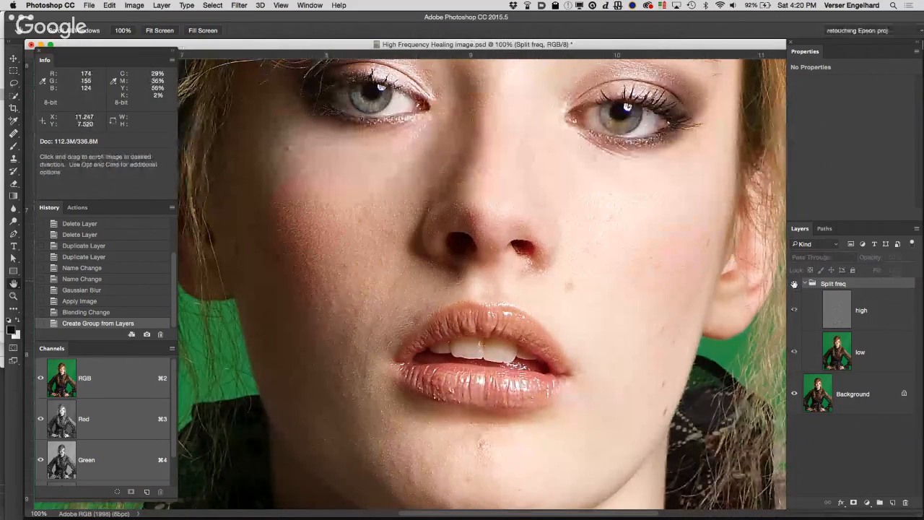
left_click(794, 284)
left_click(795, 284)
left_click(794, 284)
left_click(795, 284)
left_click(794, 284)
left_click(795, 284)
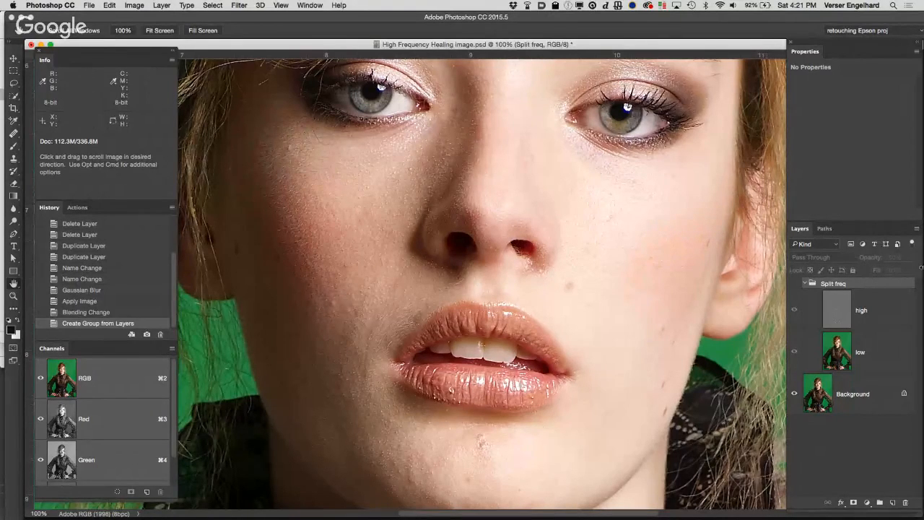
Step: Select the high layer and isolate it by hiding the low and Background layers, inspecting the skin texture at 200%
left_click(884, 315)
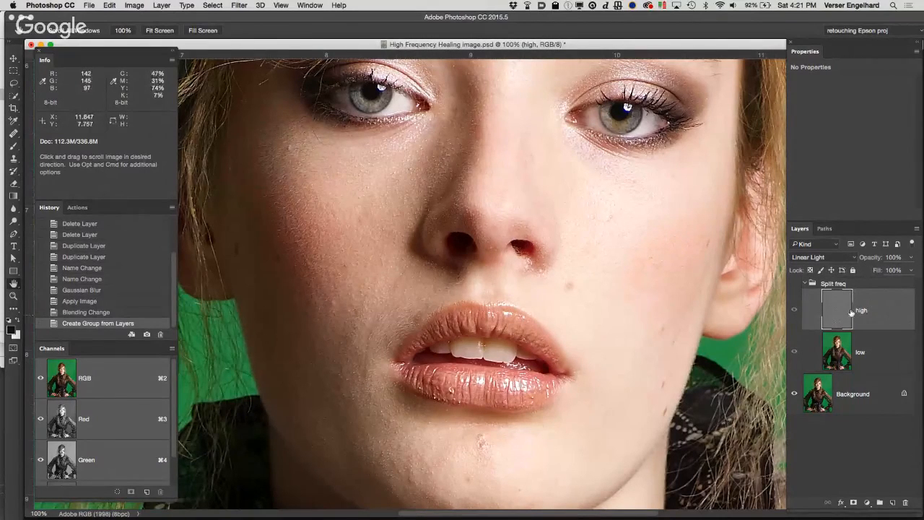
left_click(794, 353)
left_click(794, 353)
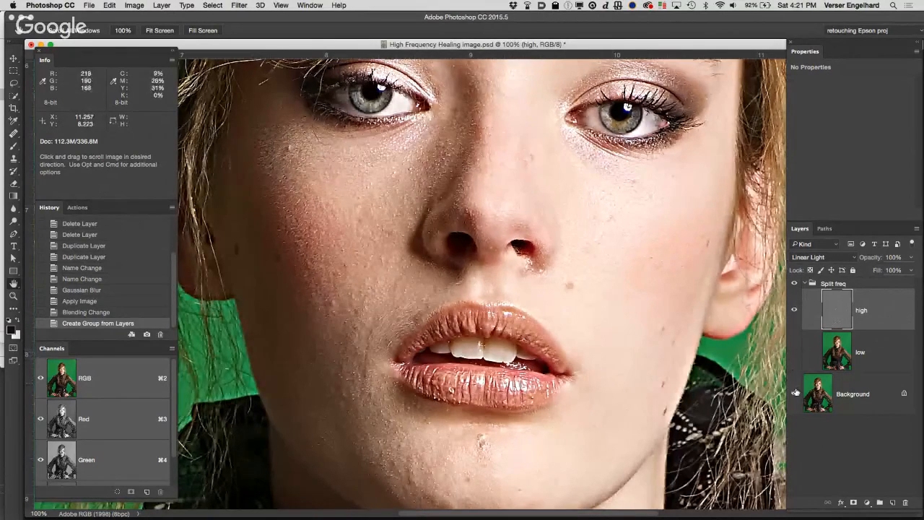
left_click(795, 393)
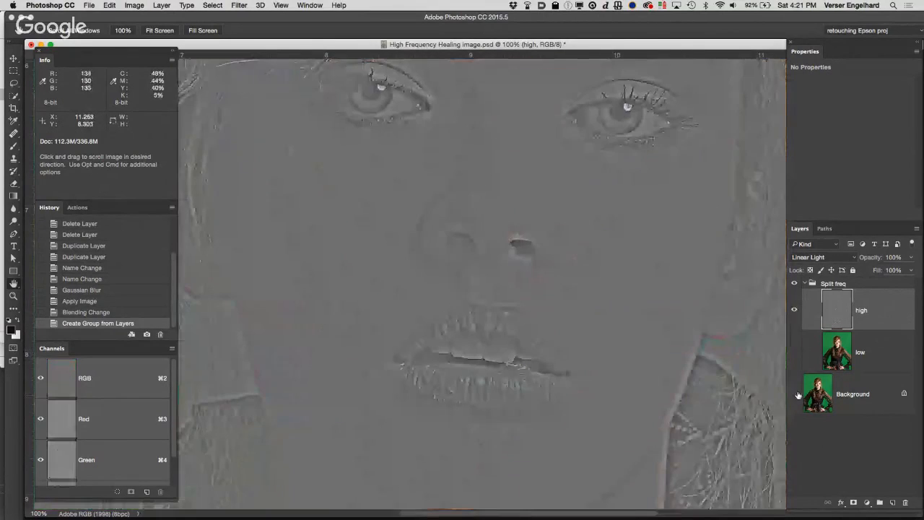
left_click(430, 315, "super")
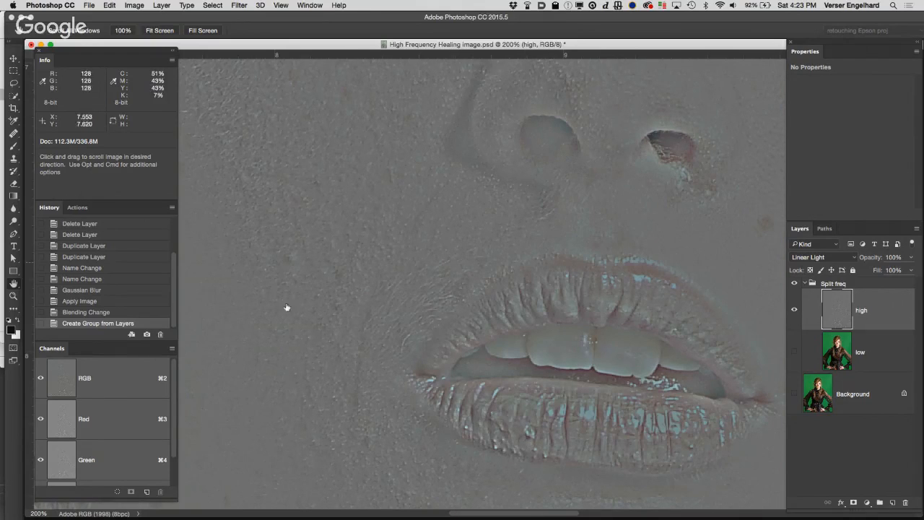
Step: Compare the high and low layers separately and together, ending with both shown and the Background hidden
left_click_drag(794, 355, 794, 394)
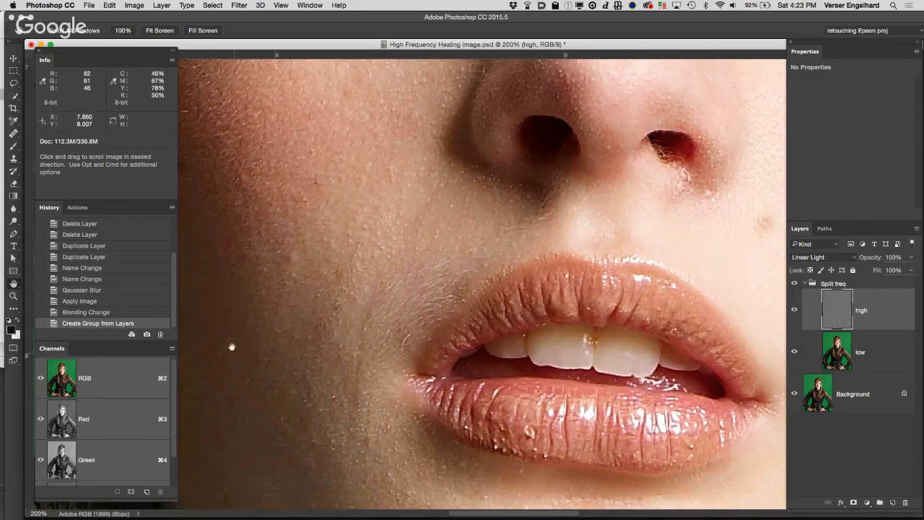
left_click_drag(793, 356, 794, 394)
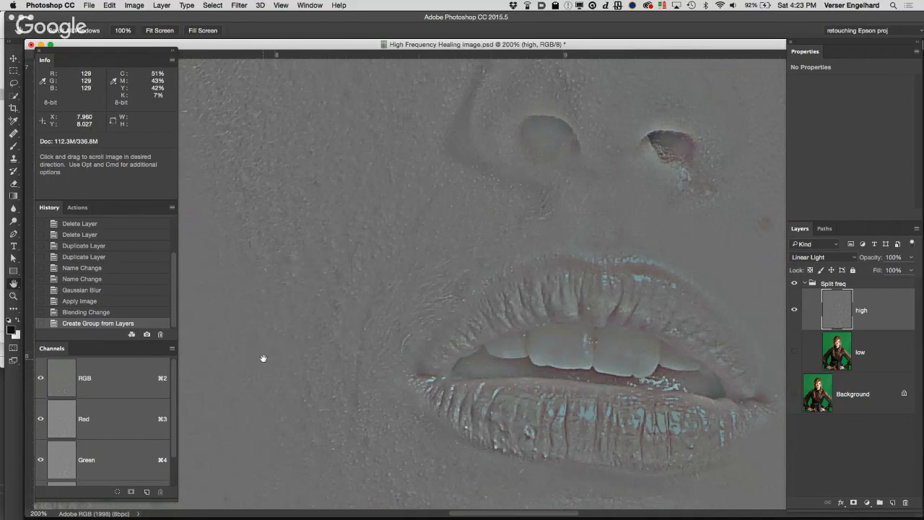
left_click(795, 311)
left_click(795, 352, "alt")
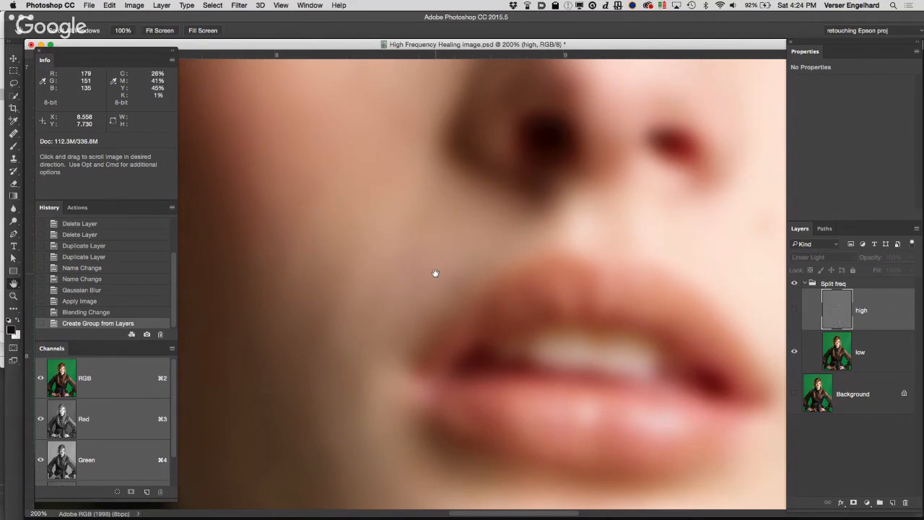
left_click(794, 311)
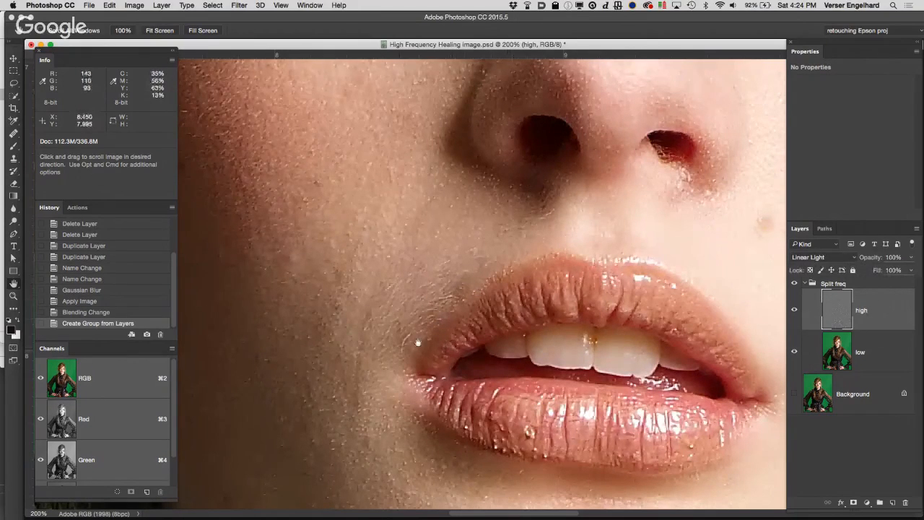
Step: Patch the small hairs just below the nose on the high layer using clean skin beside them, and clear the selection
left_click(13, 134)
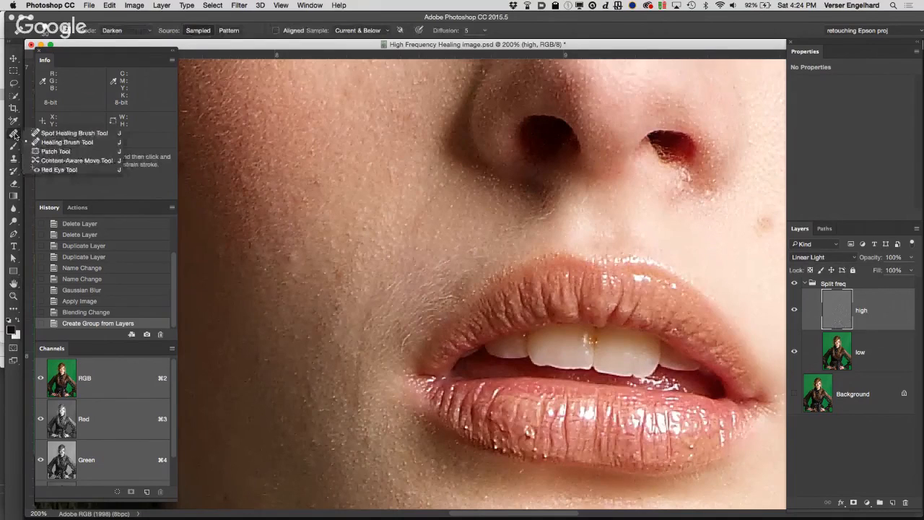
left_click(60, 151)
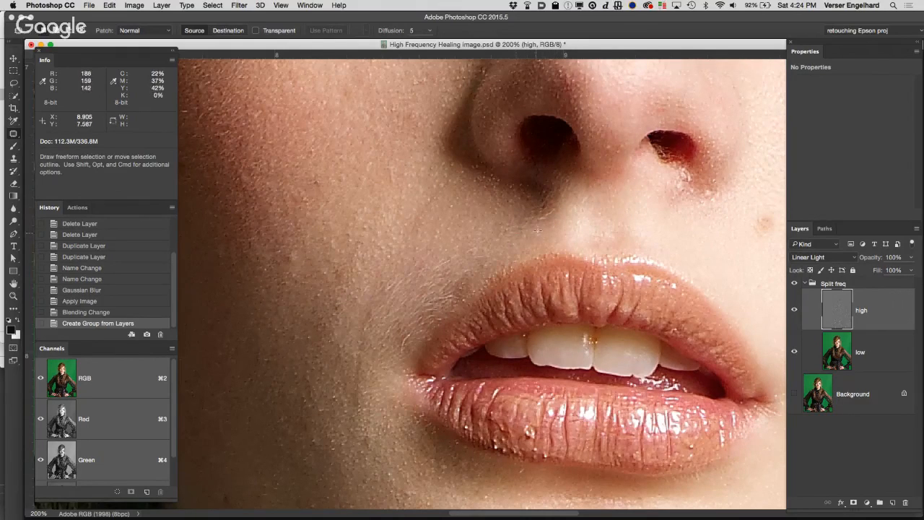
mouse_move(531, 230)
left_mouse_down()
mouse_move(556, 218)
mouse_move(556, 205)
mouse_move(514, 216)
mouse_move(515, 235)
mouse_move(539, 230)
left_mouse_up()
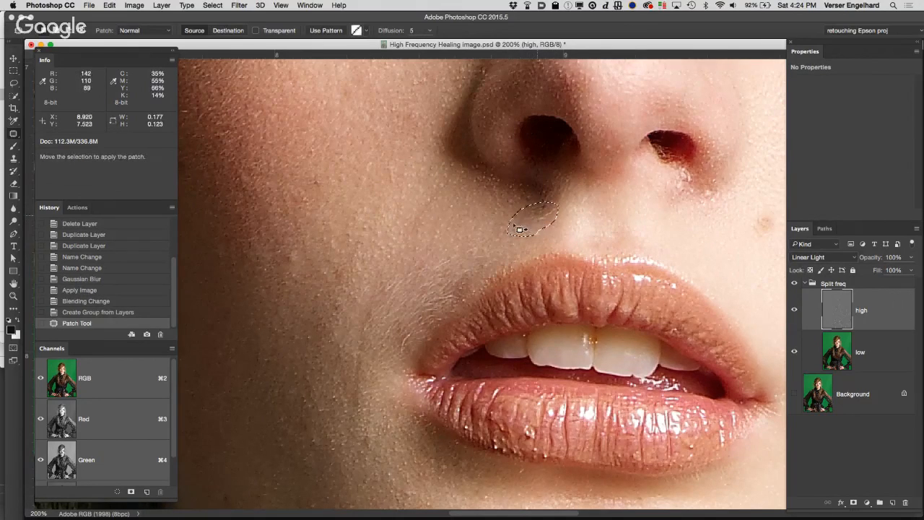
left_click_drag(526, 226, 468, 219)
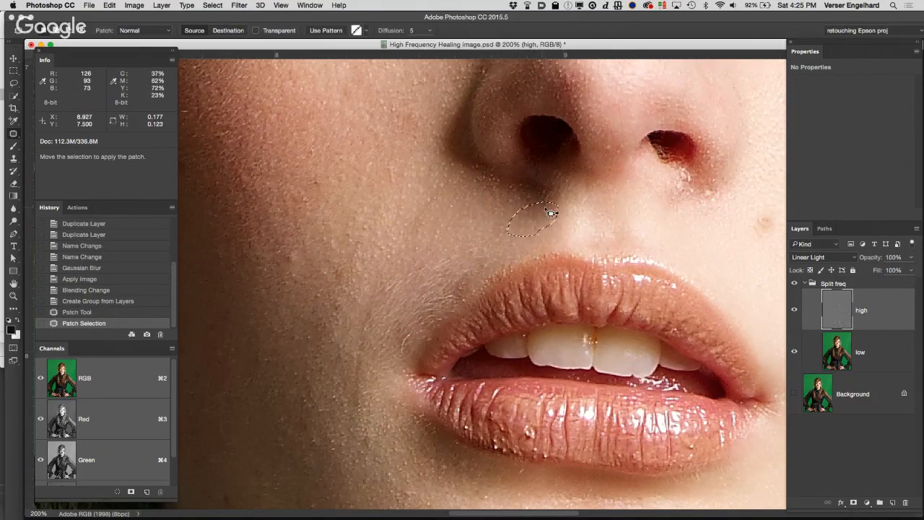
key("super+d")
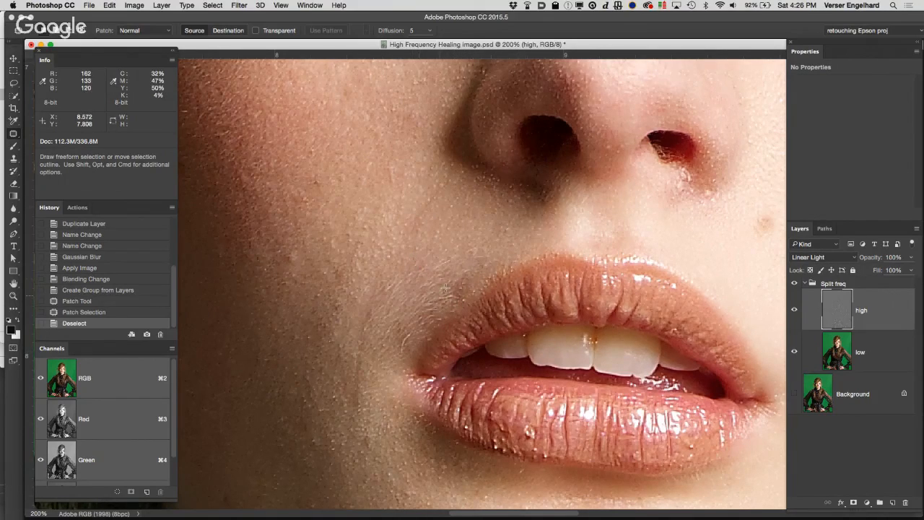
Step: Patch the fine hairs above the upper lip near the mouth corner with smoother cheek texture, and clear the selection
mouse_move(432, 290)
left_mouse_down()
mouse_move(411, 271)
mouse_move(432, 291)
left_mouse_up()
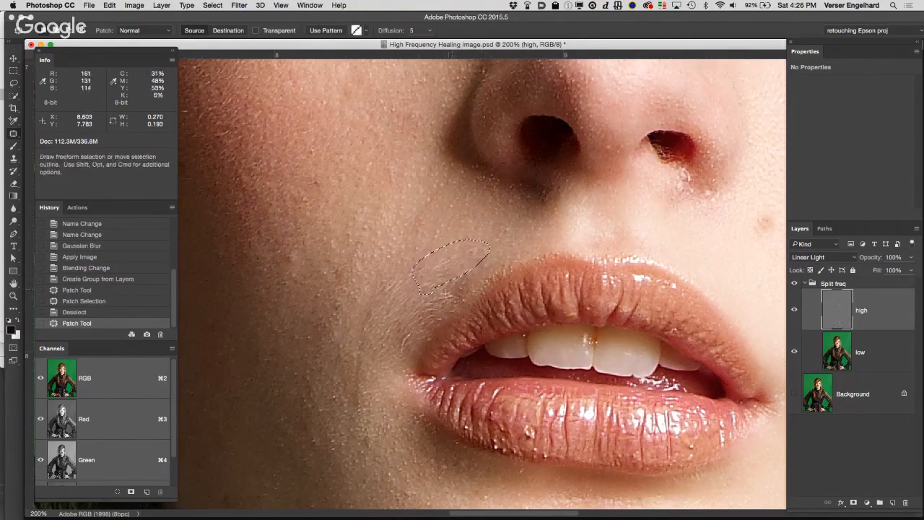
mouse_move(414, 354)
left_mouse_down()
mouse_move(497, 264)
mouse_move(436, 241)
mouse_move(413, 255)
mouse_move(341, 353)
mouse_move(388, 374)
mouse_move(416, 345)
left_mouse_up()
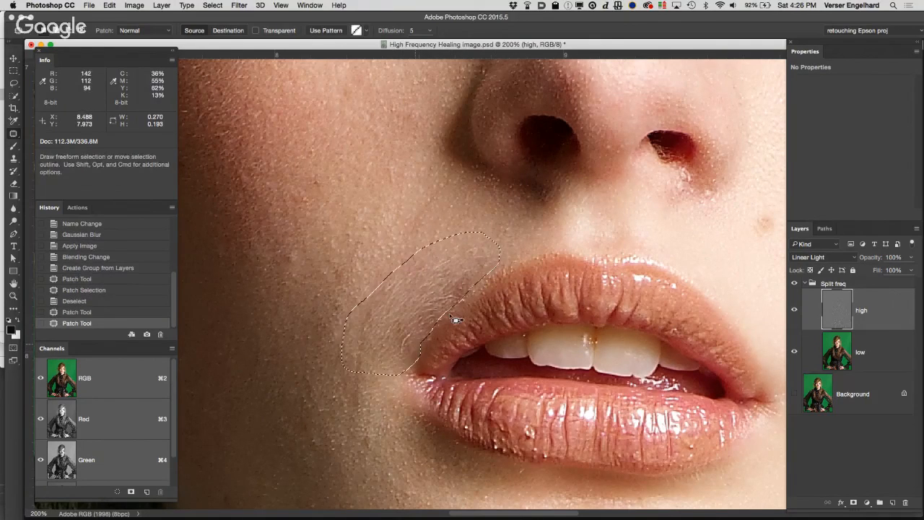
mouse_move(455, 304)
left_mouse_down()
mouse_move(497, 263)
mouse_move(495, 247)
mouse_move(451, 245)
mouse_move(419, 260)
mouse_move(414, 272)
mouse_move(431, 301)
mouse_move(454, 307)
mouse_move(460, 297)
mouse_move(424, 231)
left_mouse_up()
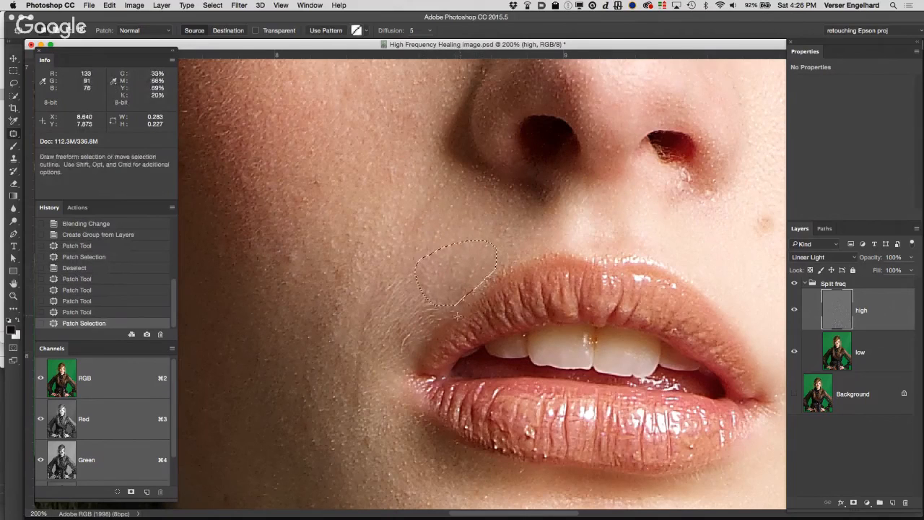
key("super+d")
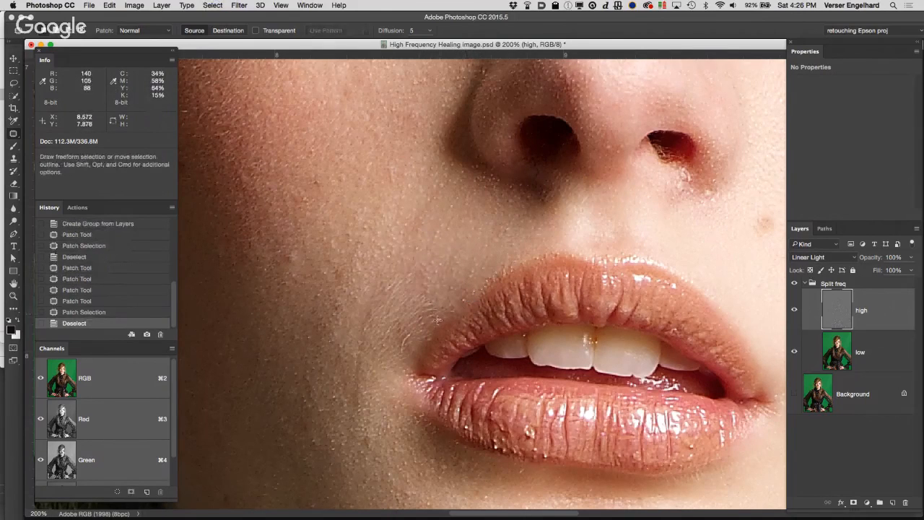
Step: Patch the fine hairs beside the mouth corner on the high layer with cleaner cheek texture from above, and clear the selection
mouse_move(437, 325)
left_mouse_down()
mouse_move(446, 275)
mouse_move(419, 264)
mouse_move(401, 275)
mouse_move(378, 299)
mouse_move(376, 359)
mouse_move(400, 359)
mouse_move(438, 324)
left_mouse_up()
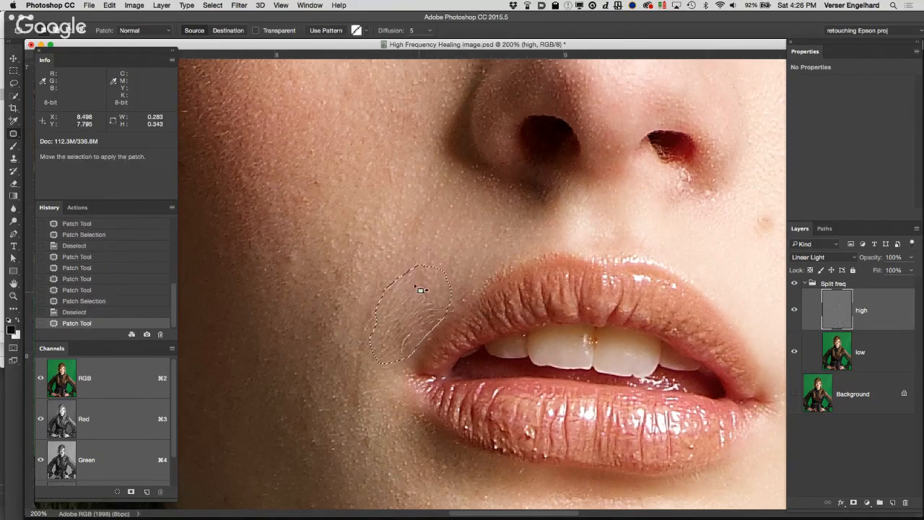
left_click_drag(414, 283, 392, 229)
key("super+d")
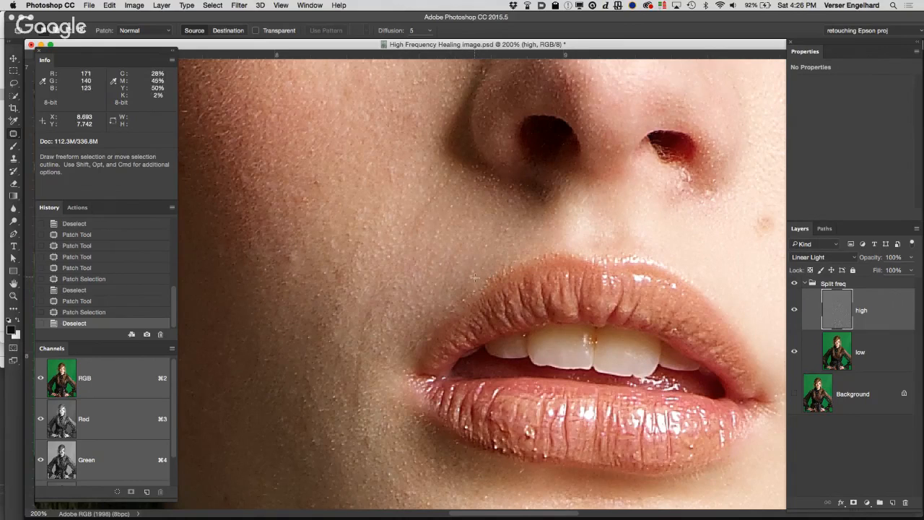
Step: Patch the narrow strip of skin between the nostril and the upper lip edge with nearby texture, and clear the selection
mouse_move(475, 276)
left_mouse_down()
mouse_move(492, 241)
mouse_move(456, 290)
mouse_move(470, 281)
left_mouse_up()
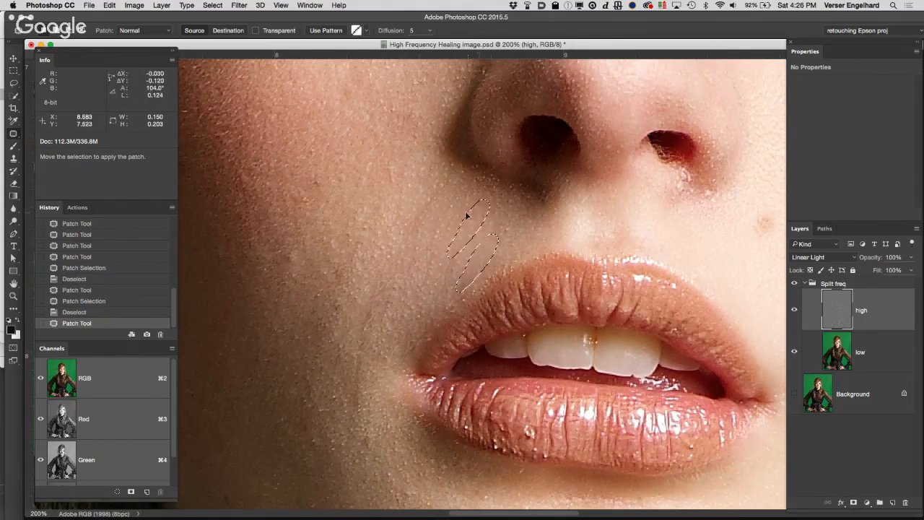
left_click_drag(467, 215, 466, 210)
key("super+d")
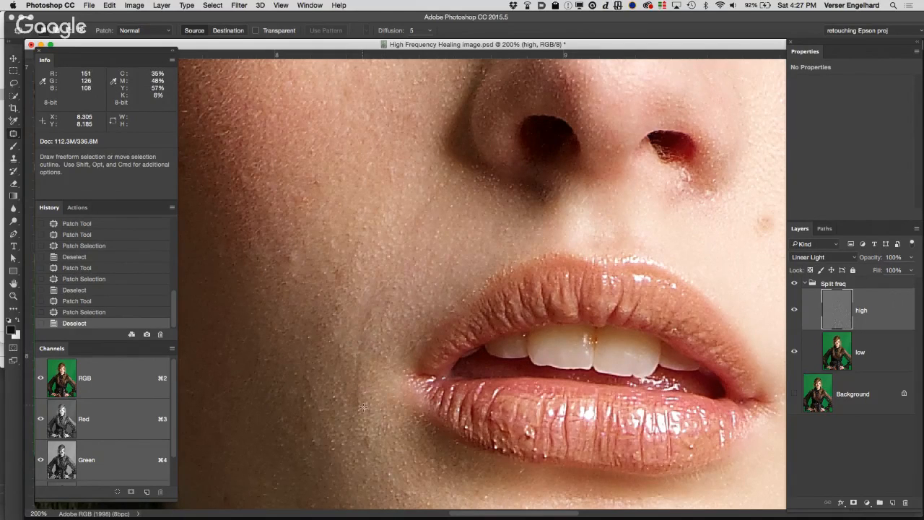
Step: Patch the rough strips of cheek texture beside the mouth corner with neighbouring skin on the high layer, clearing the selection each time
mouse_move(366, 407)
left_mouse_down()
mouse_move(382, 314)
mouse_move(374, 302)
mouse_move(350, 344)
mouse_move(345, 416)
mouse_move(356, 420)
mouse_move(365, 394)
left_mouse_up()
left_click_drag(340, 358, 338, 357)
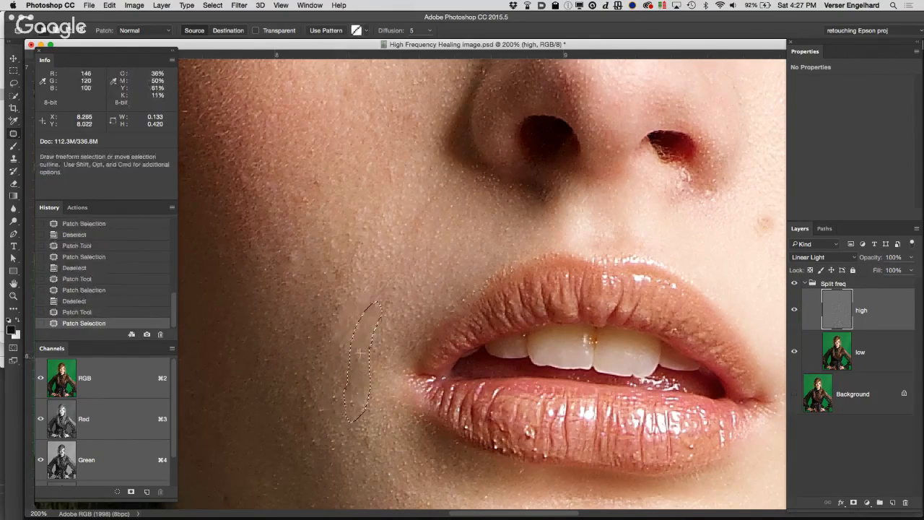
key("super+d")
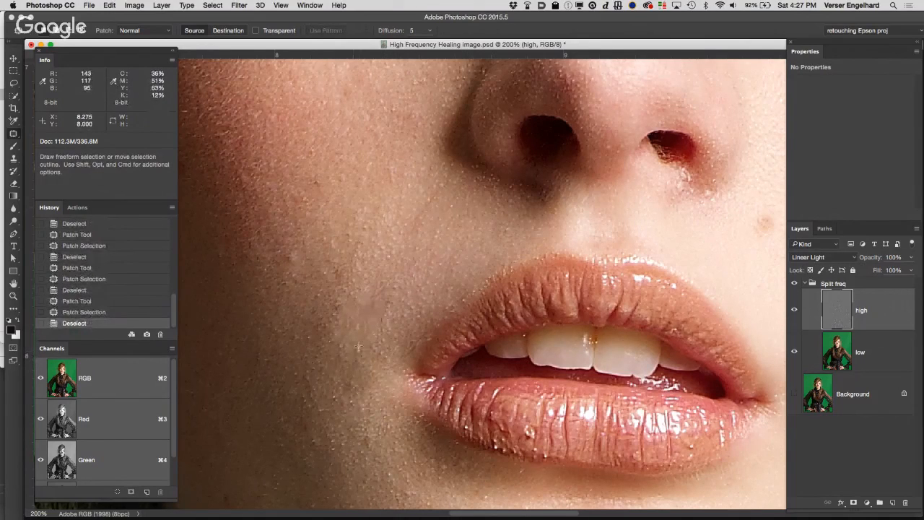
mouse_move(352, 348)
left_mouse_down()
mouse_move(363, 343)
mouse_move(354, 346)
mouse_move(367, 320)
mouse_move(360, 361)
mouse_move(361, 322)
mouse_move(375, 321)
mouse_move(367, 338)
mouse_move(387, 311)
left_mouse_up()
key("super+d")
key("super+d")
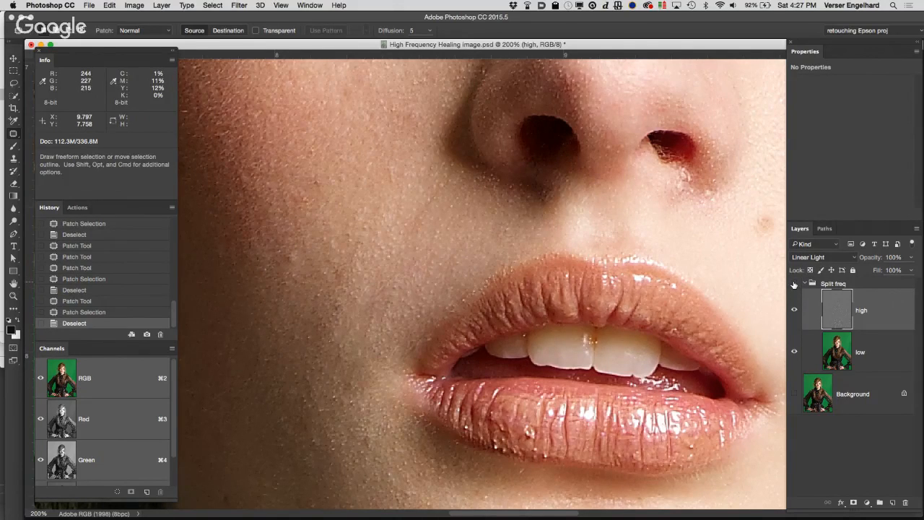
Step: Show the Background and toggle the Split freq group to compare the skin around the mouth before and after retouching
left_click(795, 308)
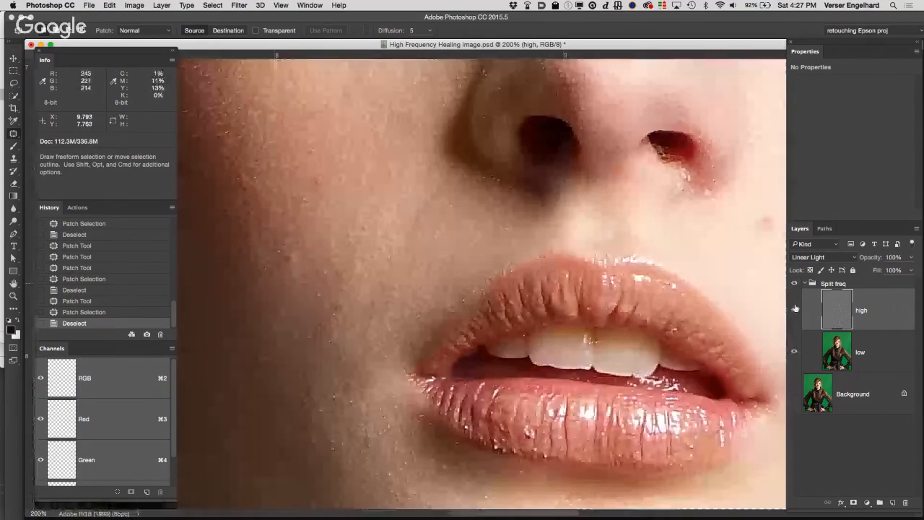
left_click(795, 308)
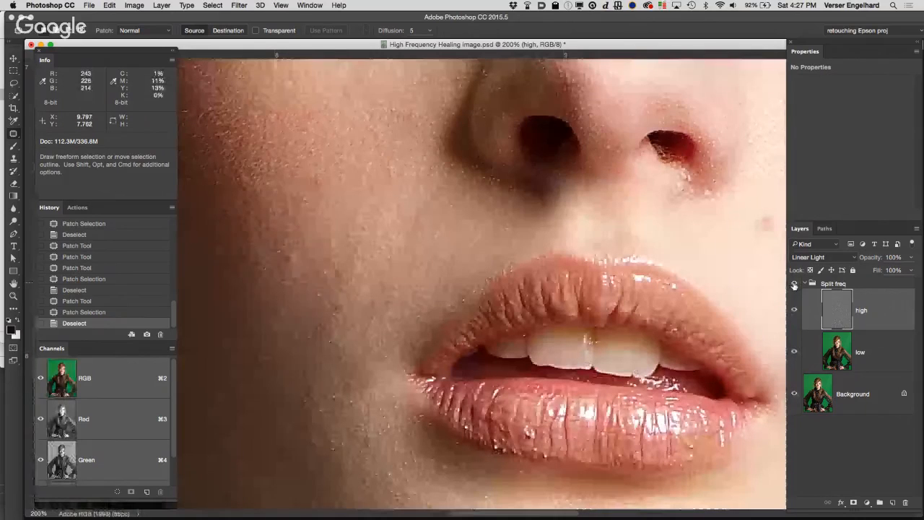
left_click(795, 284)
left_click(794, 284)
left_click(793, 284)
left_click(793, 285)
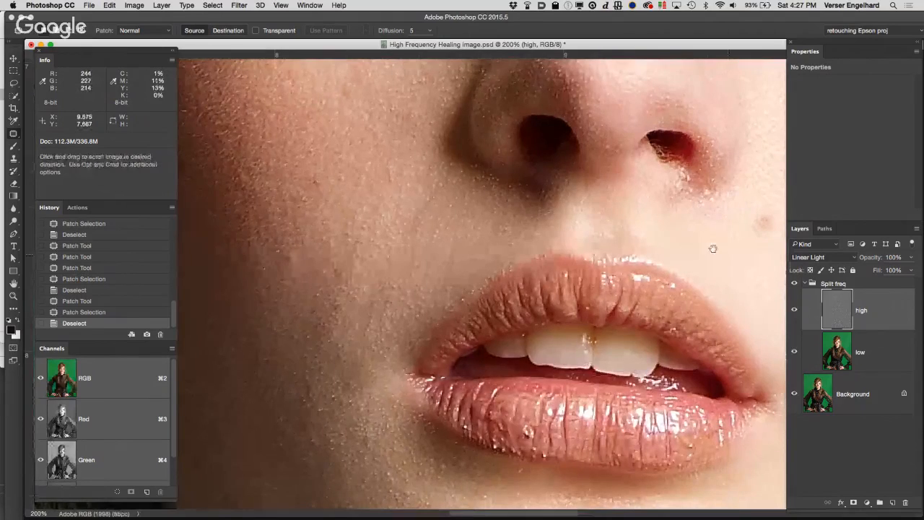
Step: Patch the mole on the cheek beside the nostril on the high layer with clean skin, and compare the history states before and after
left_click_drag(712, 247, 437, 242)
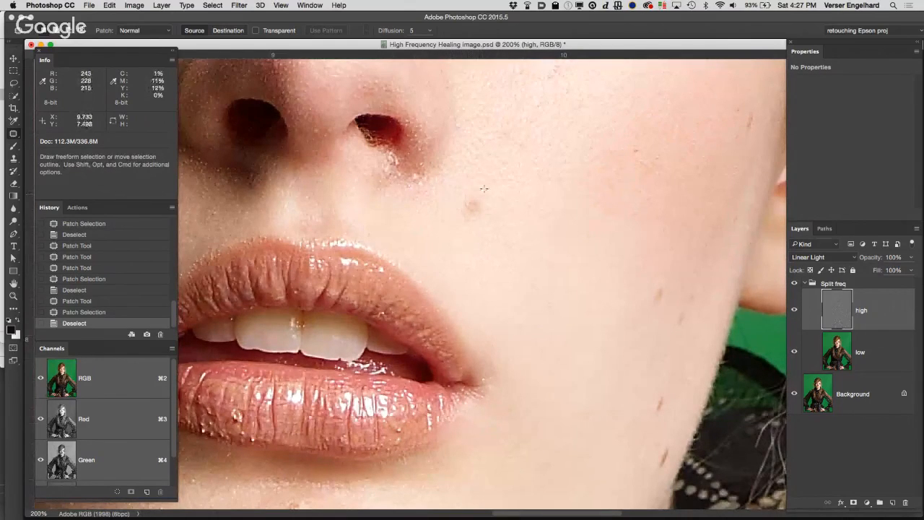
mouse_move(491, 209)
left_mouse_down()
mouse_move(455, 191)
mouse_move(447, 215)
mouse_move(464, 234)
mouse_move(488, 213)
mouse_move(551, 211)
left_mouse_up()
key("super+d")
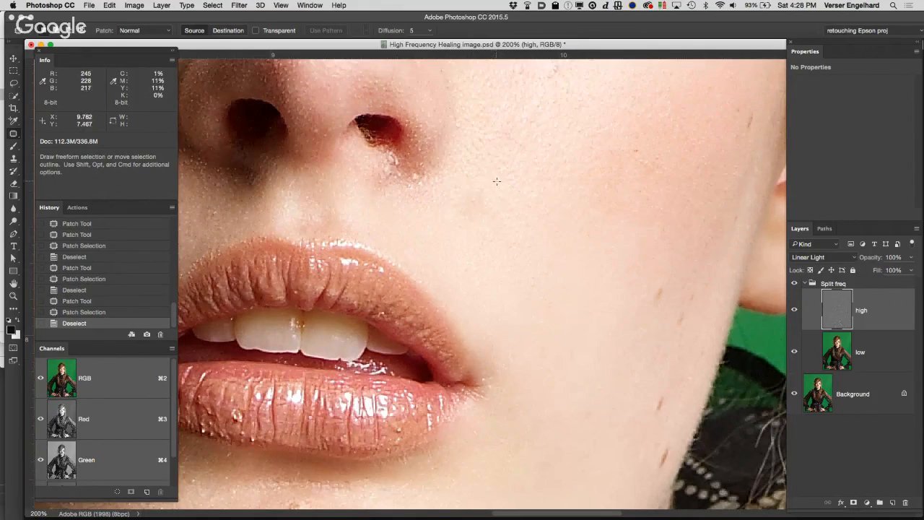
left_click_drag(492, 205, 488, 216)
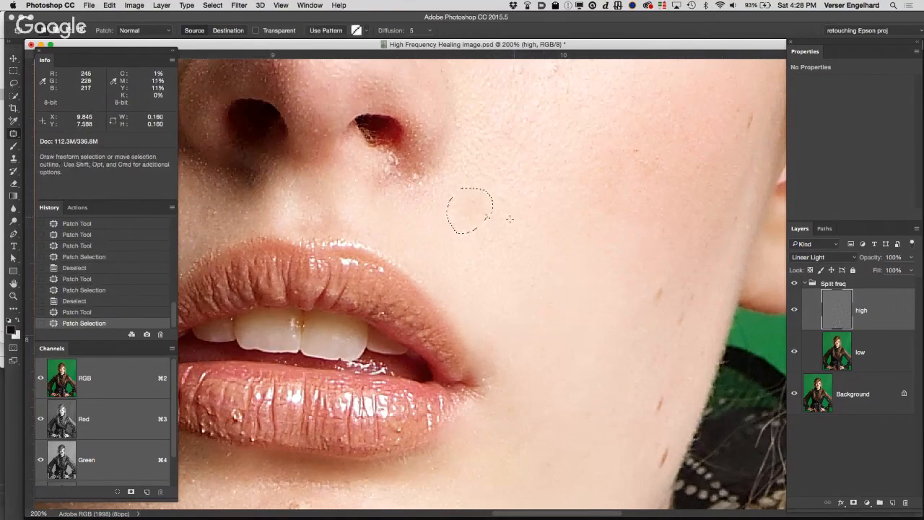
left_click(155, 311)
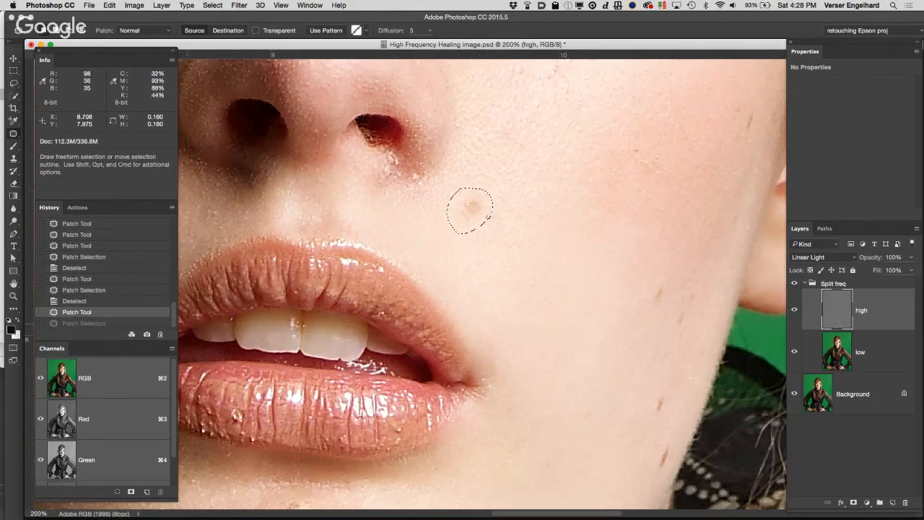
left_click(160, 324)
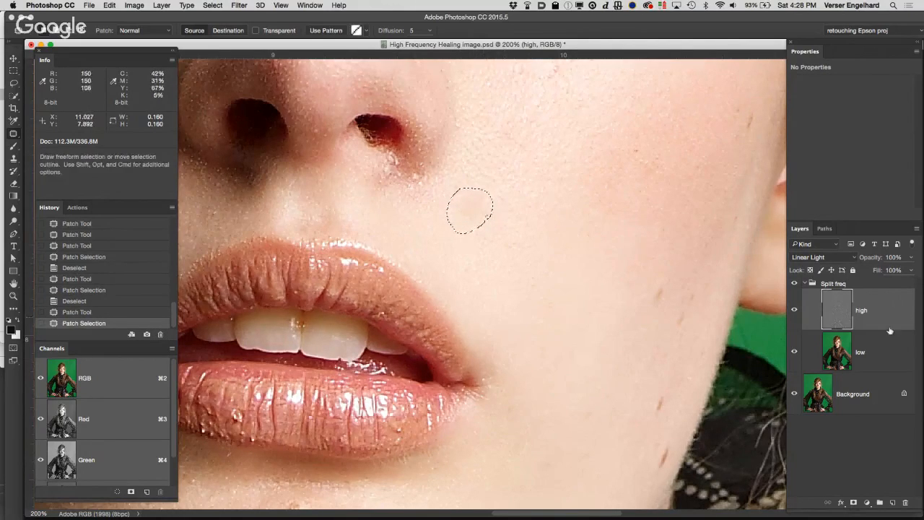
Step: Patch the same mole area on the low layer with clean cheek tone, and clear the selection
left_click(881, 350)
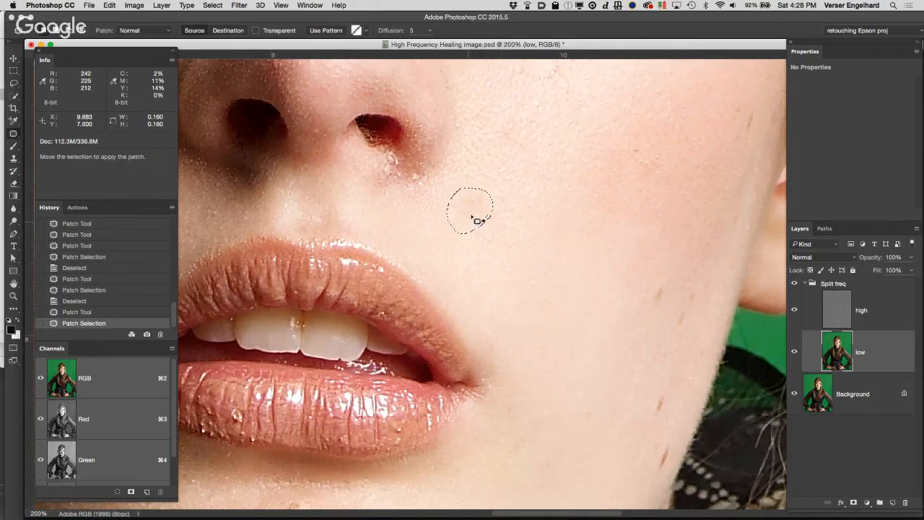
left_click_drag(479, 220, 547, 239)
key("super+d")
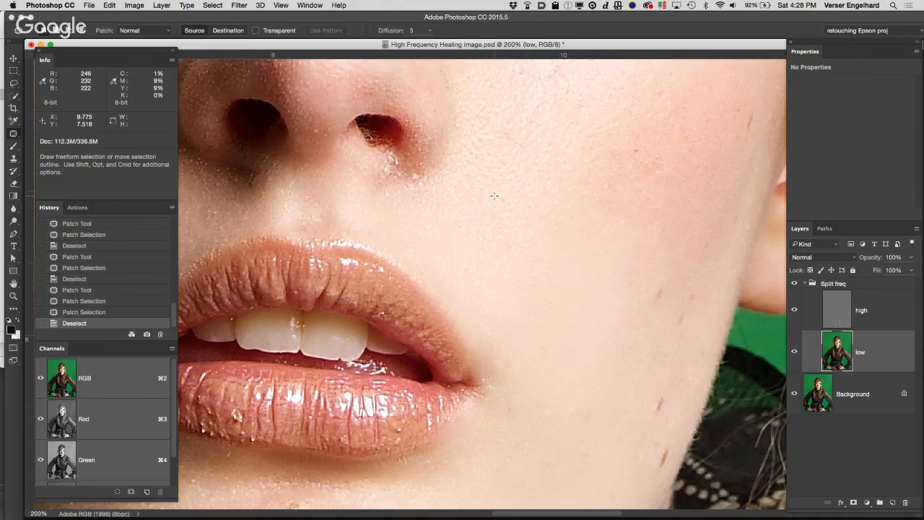
Step: Patch the textured forehead skin above the inner end of the eyebrow on the high layer with smoother forehead texture, and clear the selection
left_click(407, 224, "alt")
left_click_drag(424, 194, 412, 322)
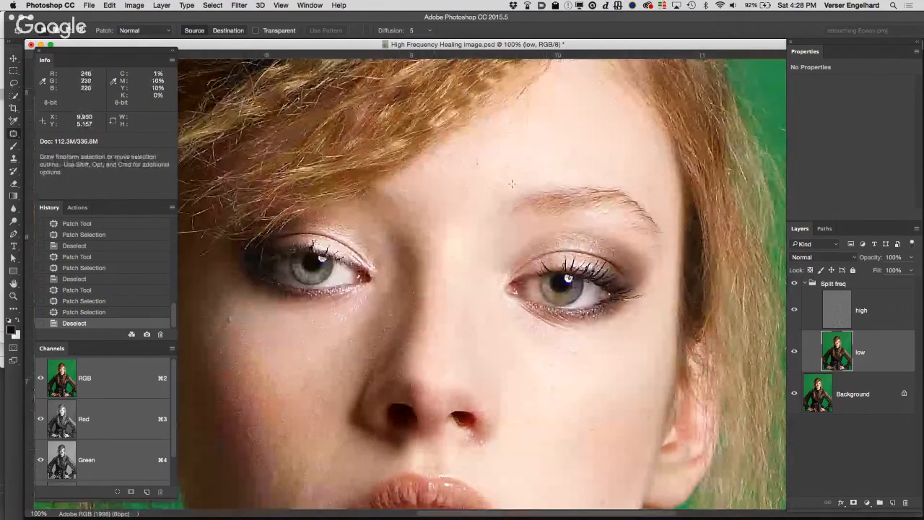
left_click(464, 213, "super")
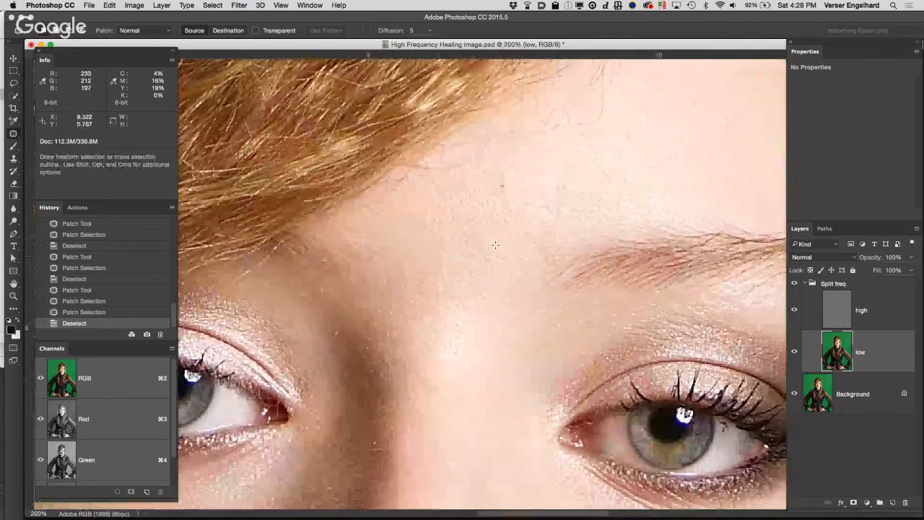
scroll(495, 238, "right", 5)
scroll(496, 238, "up", 2)
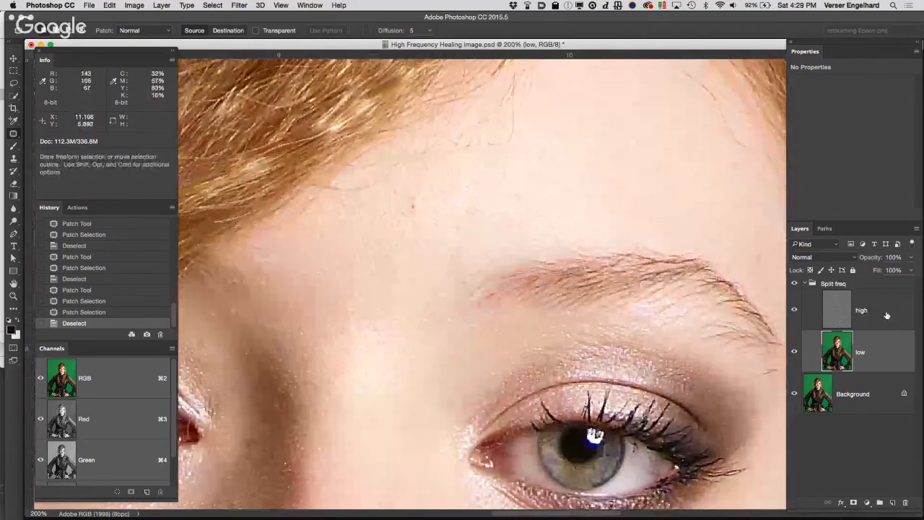
left_click(811, 301)
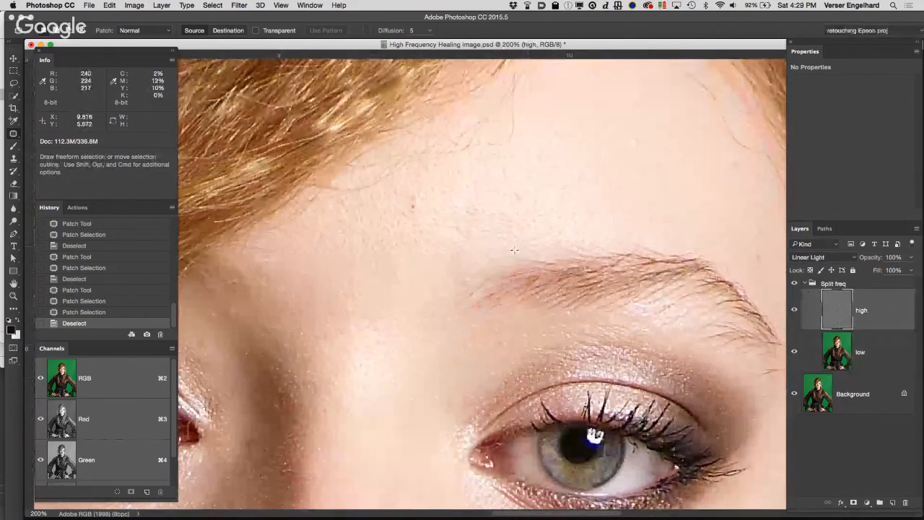
mouse_move(497, 255)
left_mouse_down()
mouse_move(577, 241)
mouse_move(588, 209)
mouse_move(543, 177)
mouse_move(444, 200)
mouse_move(430, 251)
mouse_move(495, 255)
left_mouse_up()
left_click_drag(540, 209, 656, 116)
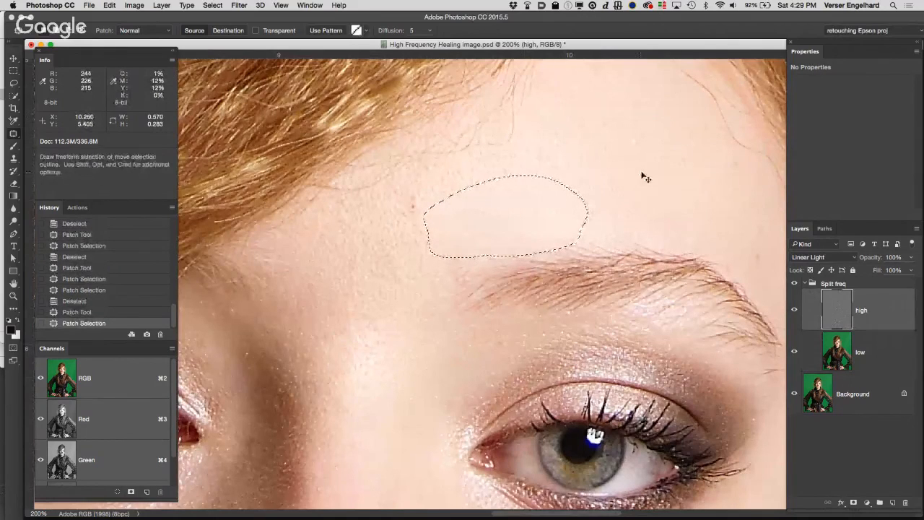
key("super+d")
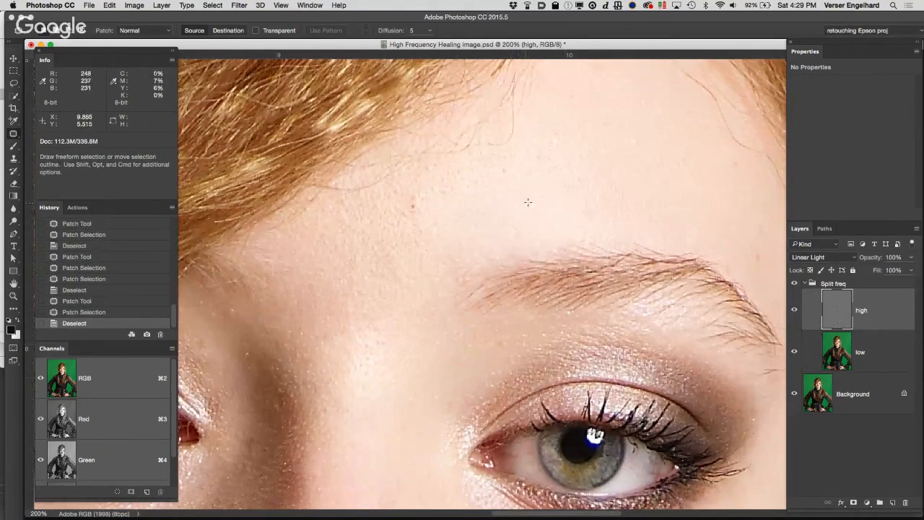
Step: Examine the skin texture on the forehead, between the eyebrows and down the nose at 200%
left_click_drag(534, 176, 574, 243)
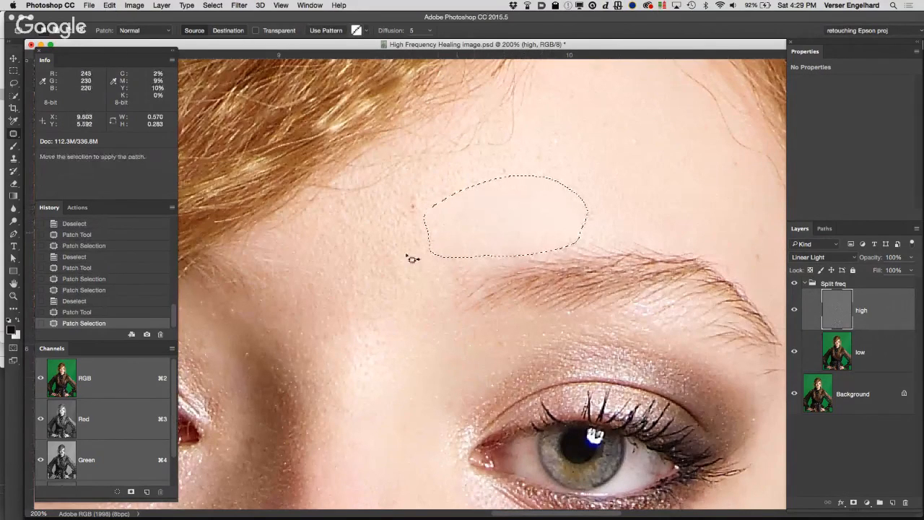
key("space")
left_click_drag(494, 223, 569, 148)
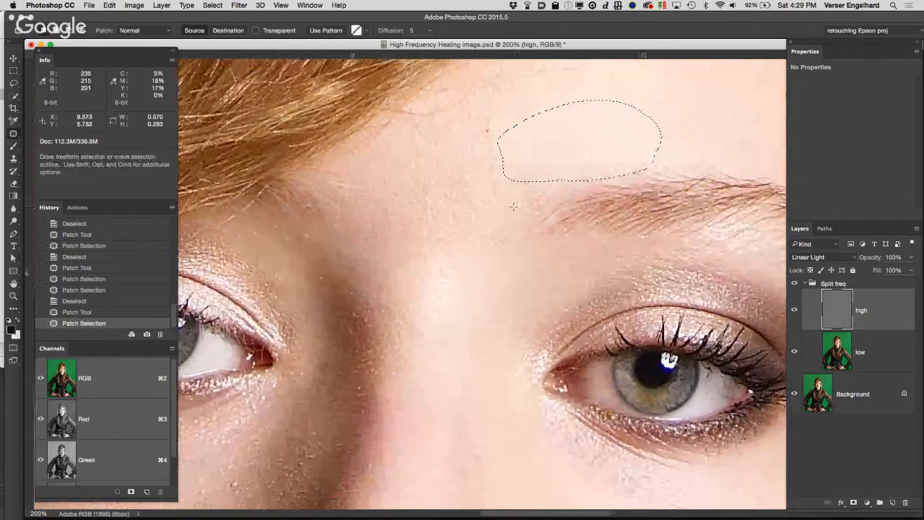
left_click_drag(532, 174, 448, 249)
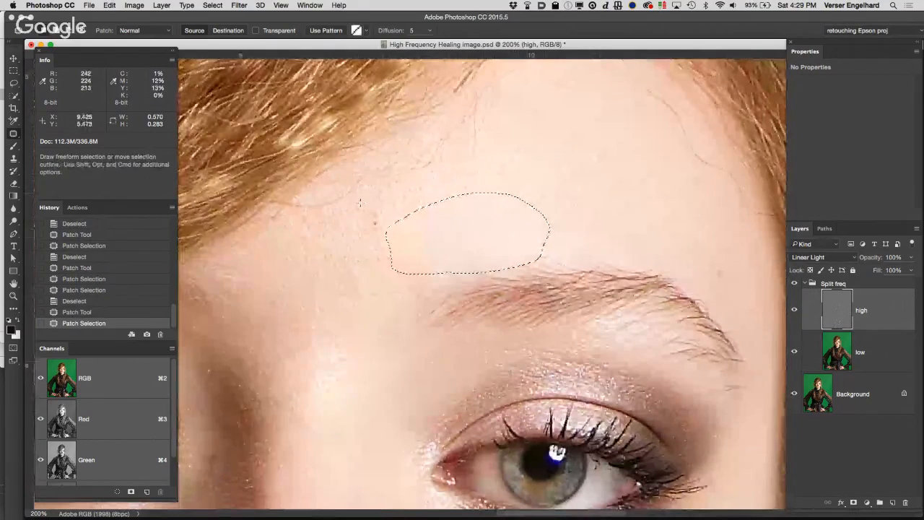
left_click_drag(384, 246, 515, 109)
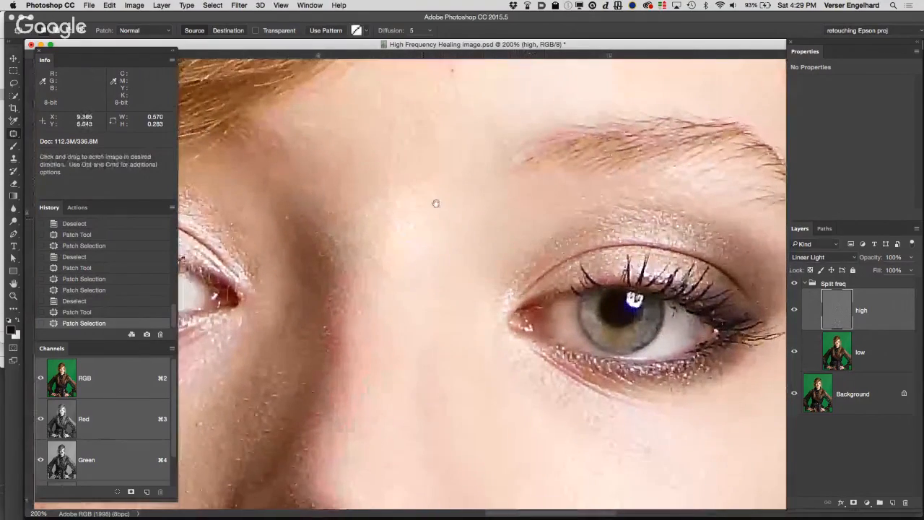
left_click_drag(435, 204, 519, 118)
mouse_move(455, 221)
left_mouse_down()
mouse_move(524, 161)
mouse_move(547, 169)
mouse_move(555, 188)
mouse_move(514, 208)
mouse_move(510, 200)
mouse_move(440, 224)
left_mouse_up()
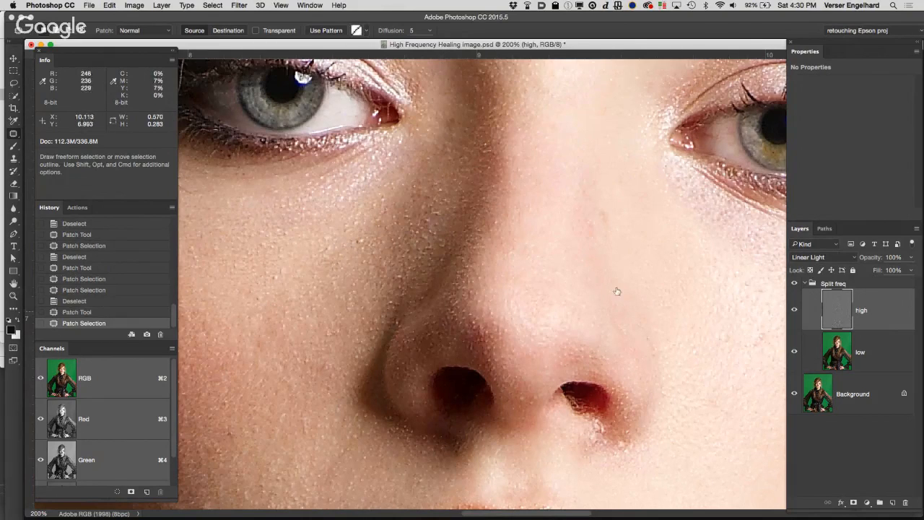
Step: Patch the bumpy skin under the eye and beside the nose on the high layer, clear the selection, and compare with the Split freq group hidden
mouse_move(354, 230)
left_mouse_down()
mouse_move(346, 232)
mouse_move(361, 254)
mouse_move(367, 233)
mouse_move(333, 244)
left_mouse_up()
mouse_move(423, 213)
left_mouse_down()
mouse_move(431, 226)
mouse_move(425, 213)
mouse_move(410, 235)
mouse_move(413, 209)
left_mouse_up()
mouse_move(419, 207)
left_mouse_down()
mouse_move(405, 191)
mouse_move(437, 206)
mouse_move(428, 197)
mouse_move(403, 309)
mouse_move(436, 217)
mouse_move(367, 248)
mouse_move(398, 265)
mouse_move(429, 225)
left_mouse_up()
left_click(479, 125)
left_click(487, 238)
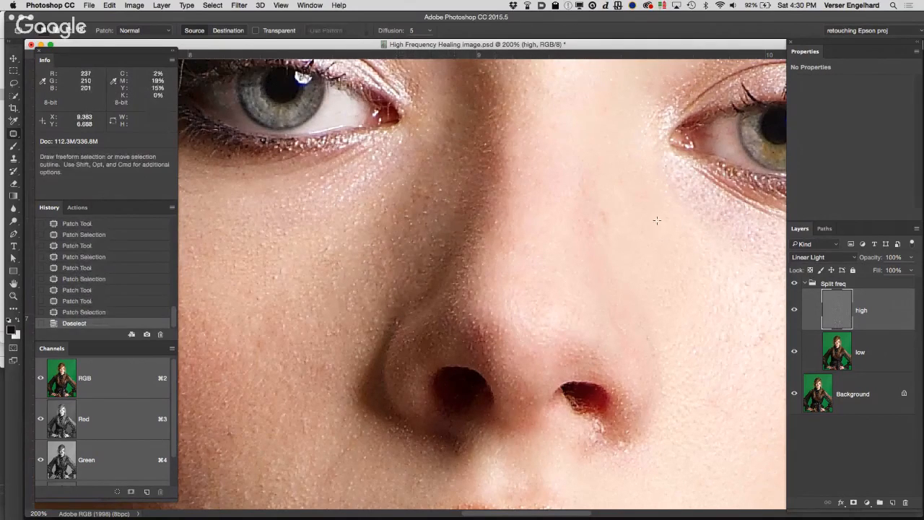
left_click(794, 284)
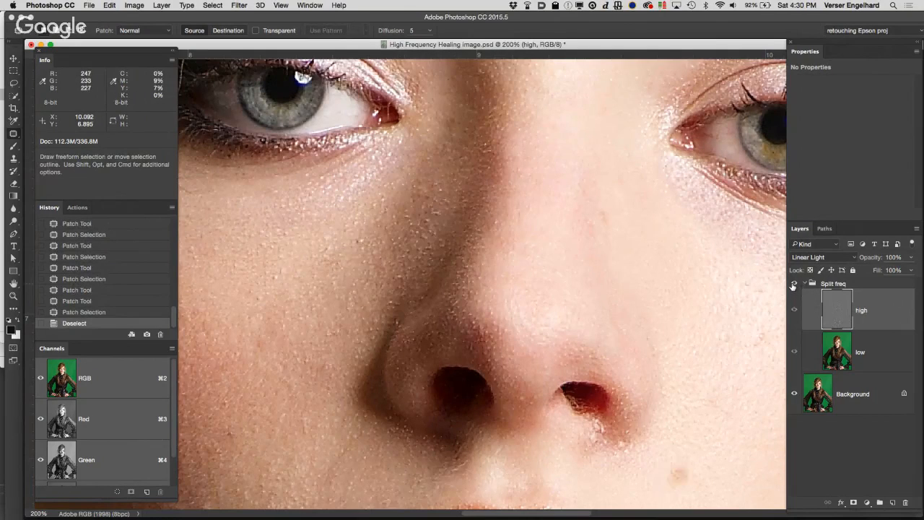
left_click(794, 284)
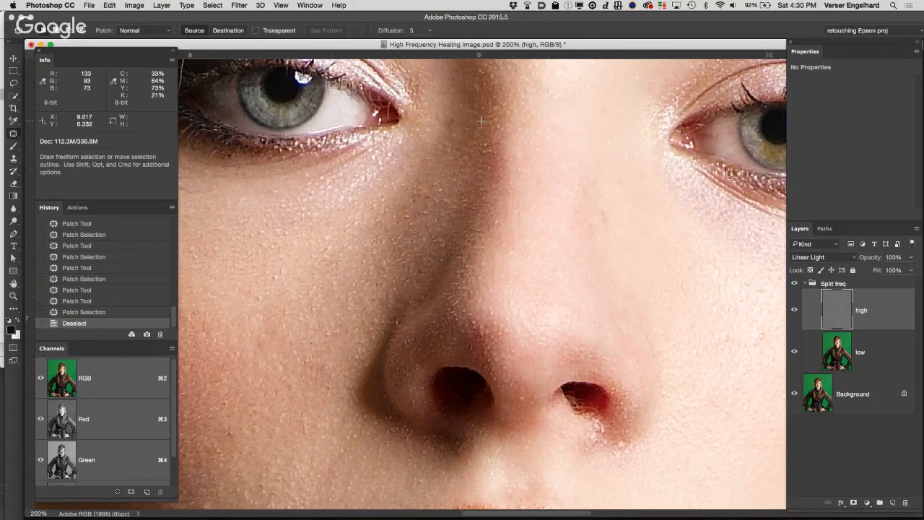
Step: Select the low layer, hide the high layer, and patch the shadow tone along the side of the nose with tone from the cheek
left_click(885, 352)
left_click(794, 309)
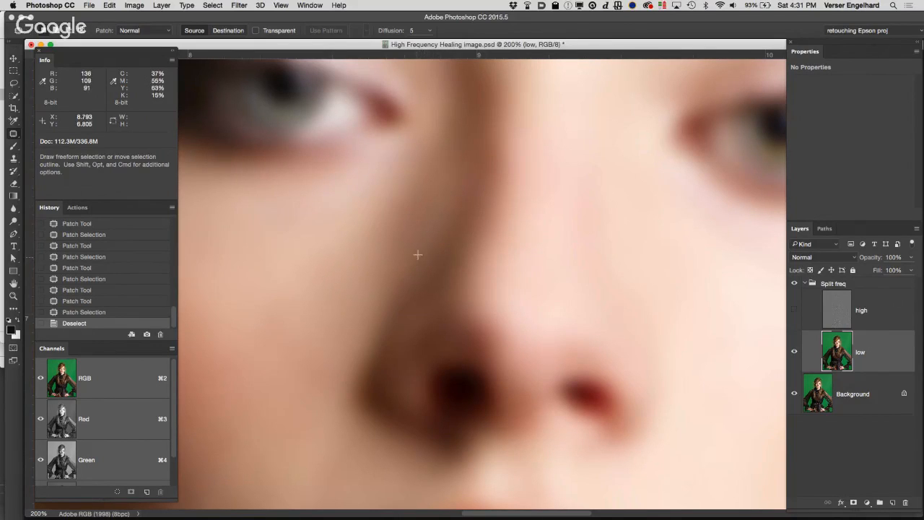
mouse_move(419, 253)
left_mouse_down()
mouse_move(441, 174)
mouse_move(423, 170)
mouse_move(378, 230)
mouse_move(384, 264)
mouse_move(420, 245)
mouse_move(429, 216)
mouse_move(296, 327)
left_mouse_up()
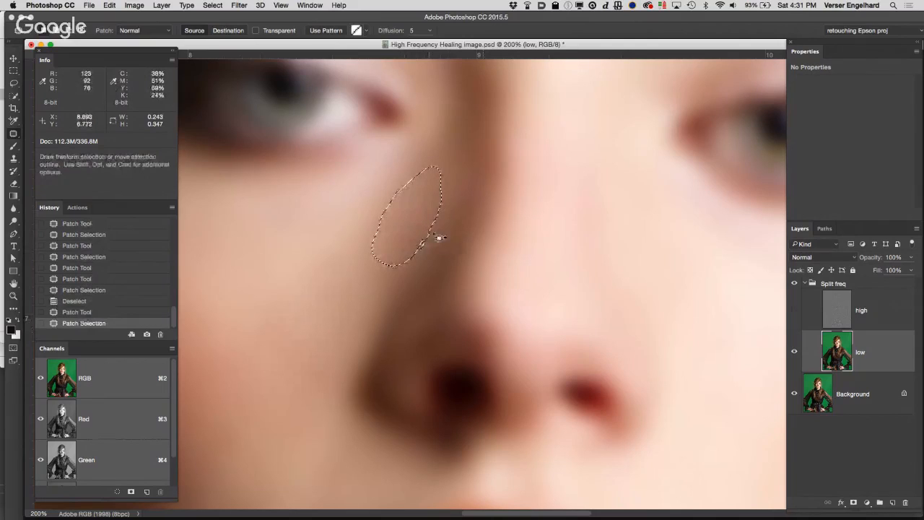
key("super+d")
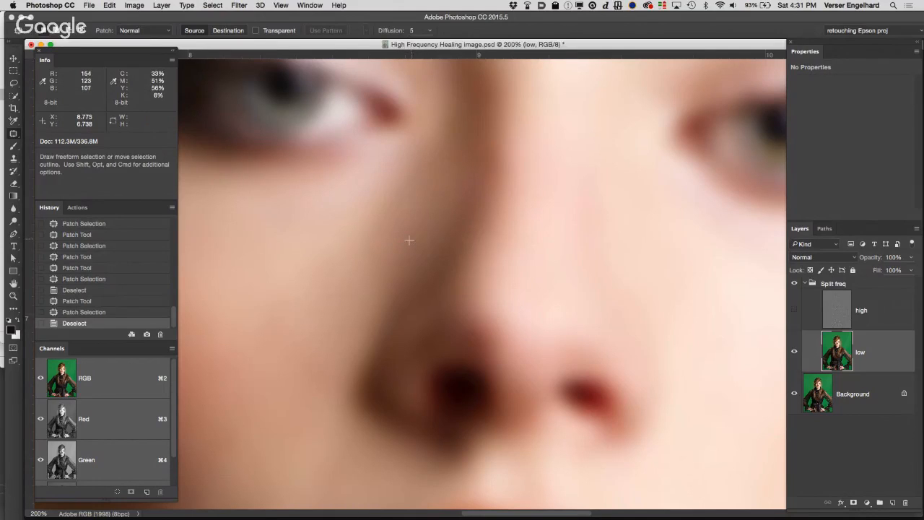
left_click_drag(408, 240, 407, 244)
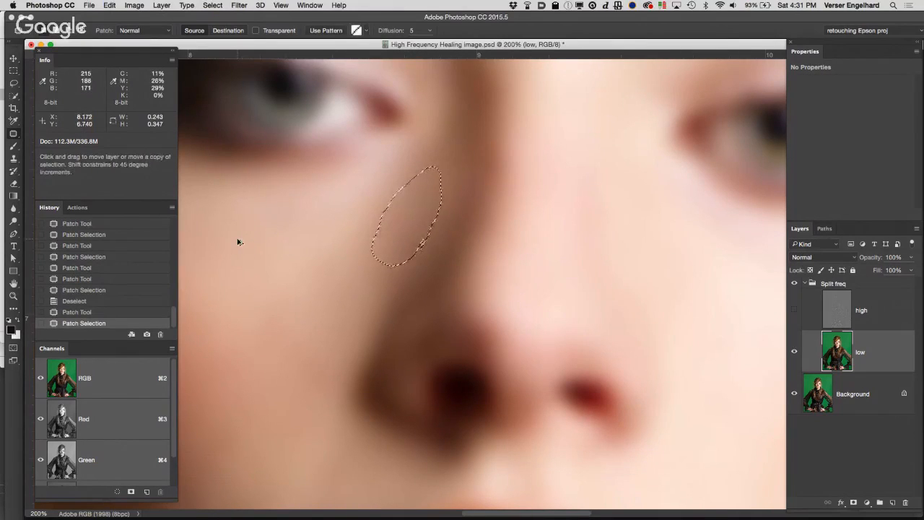
Step: Undo the low-layer tone patch along the side of the nose and show the high layer again
key("super+z")
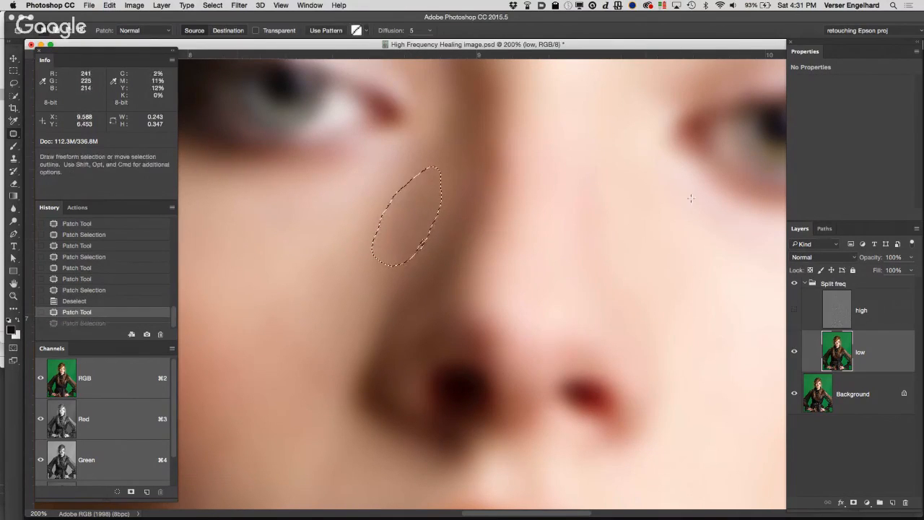
left_click(794, 311)
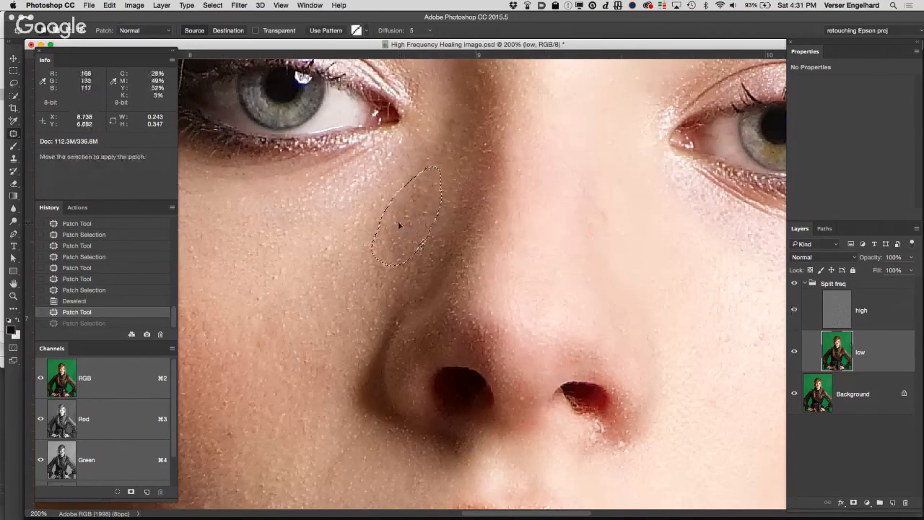
Step: Try patching the shadow tone beside the nose on the low layer with cheek tone, clear the selection, and compare with the Split freq group hidden
left_click_drag(398, 221, 325, 307)
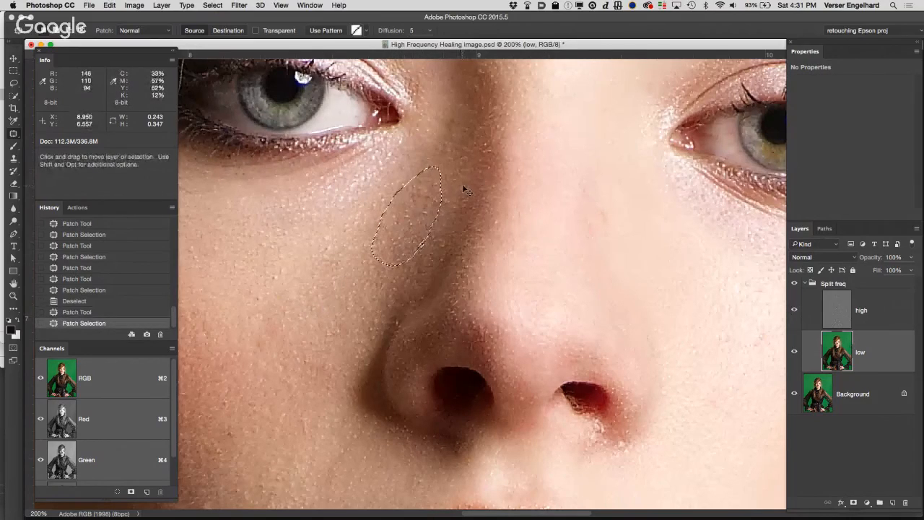
key("super+d")
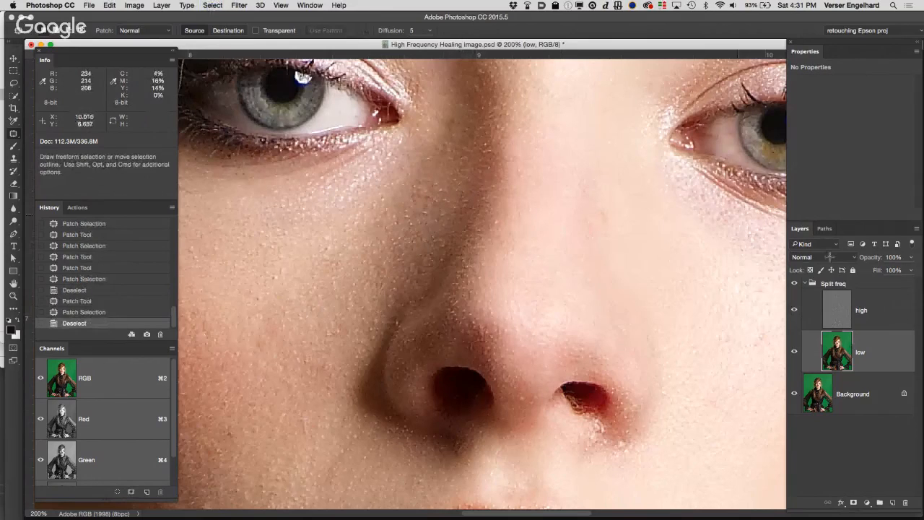
left_click(794, 284)
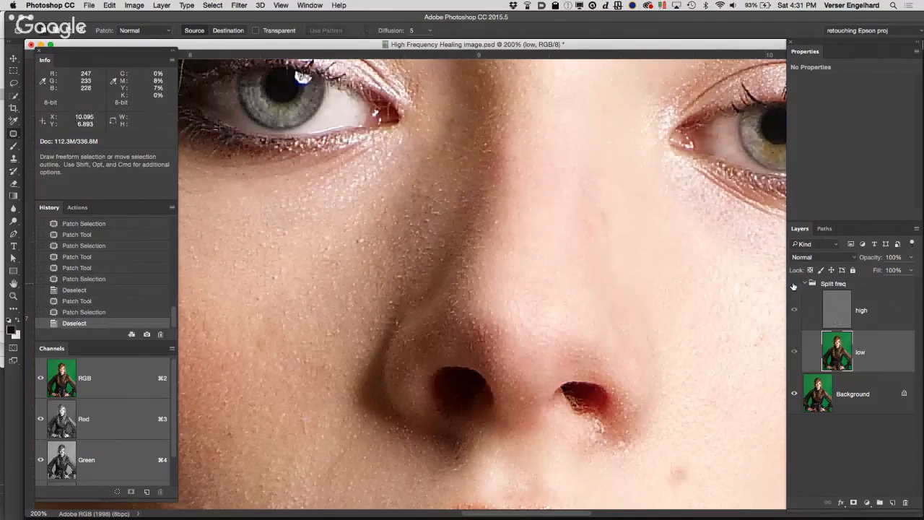
left_click(794, 284)
left_click(794, 287)
left_click(794, 285)
left_click(794, 284)
left_click(793, 284)
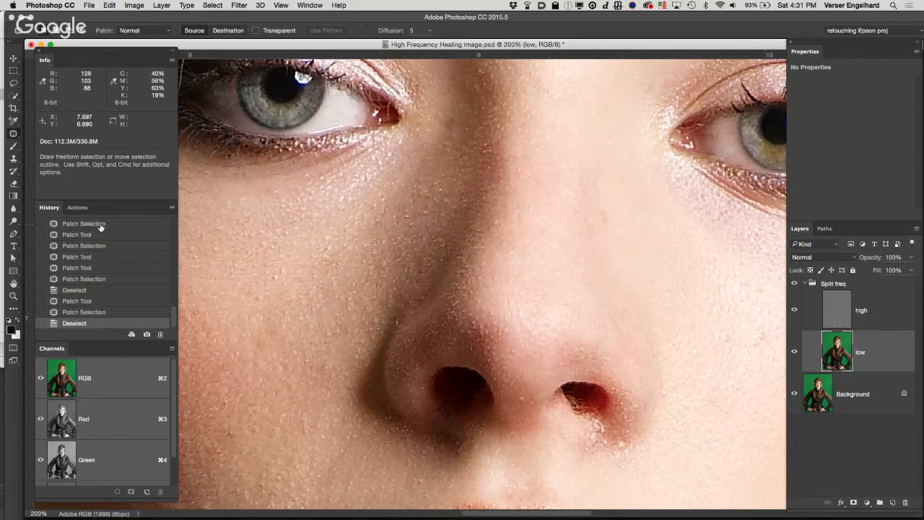
Step: Undo the last tone patch beside the nose on the low layer and leave nothing selected
key("super+alt+z")
key("super+alt+z")
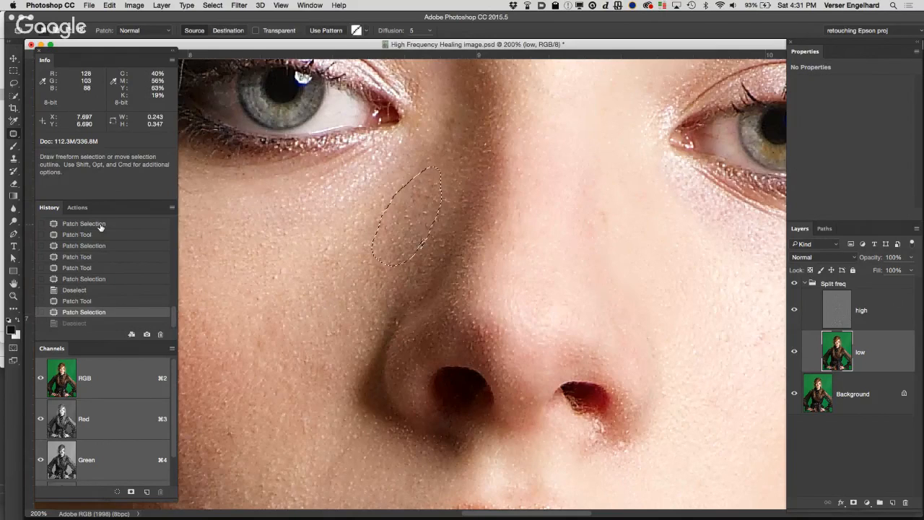
key("super+shift+z")
key("super+shift+z")
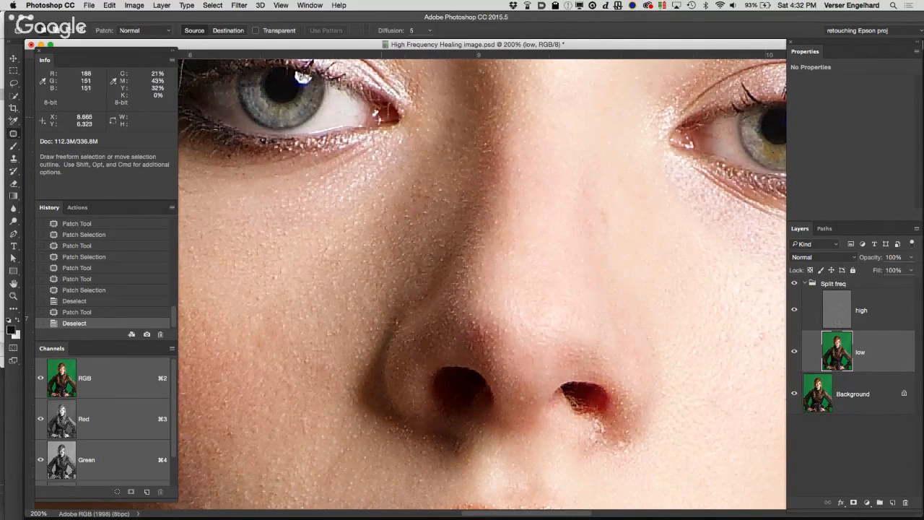
Step: Outline the shadow beside the nose with the unfeathered Lasso tool, clear that selection, and set the Lasso feather to 20 px
key("l")
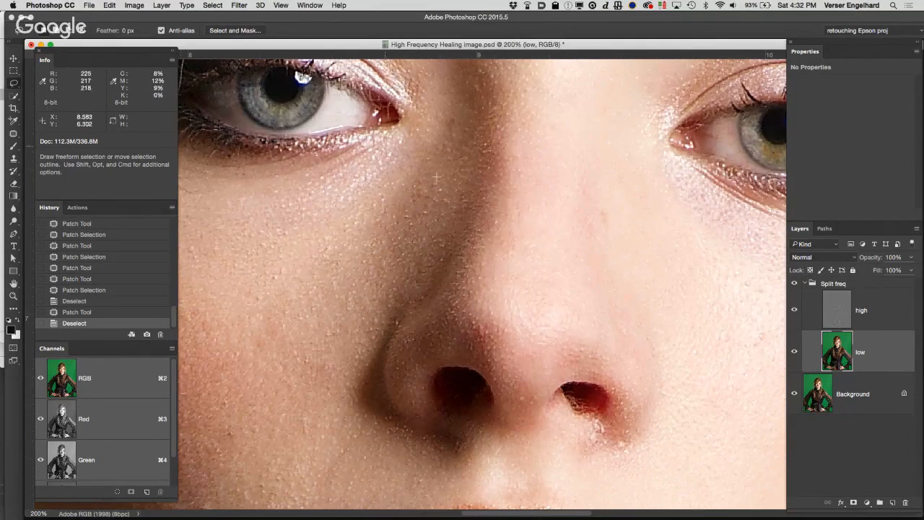
mouse_move(454, 209)
left_mouse_down()
mouse_move(450, 135)
mouse_move(403, 162)
mouse_move(369, 207)
mouse_move(356, 265)
mouse_move(434, 239)
mouse_move(449, 215)
left_mouse_up()
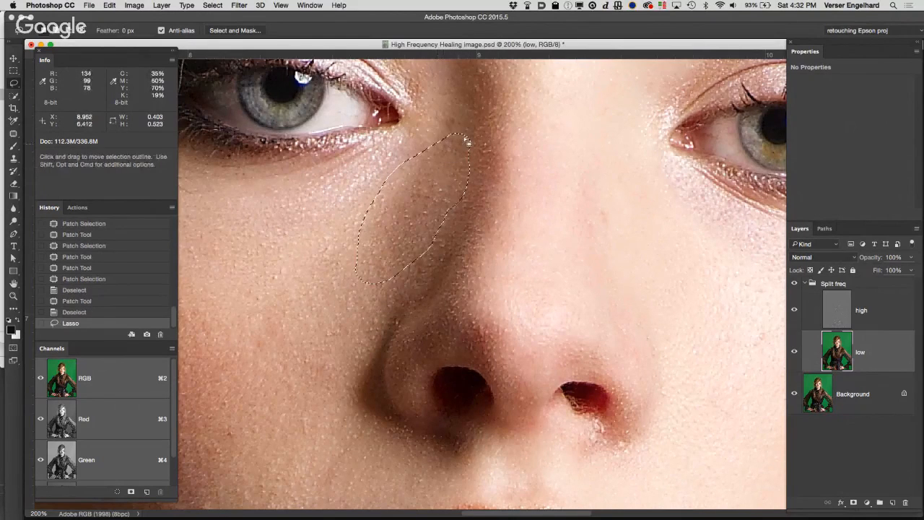
left_click(432, 168)
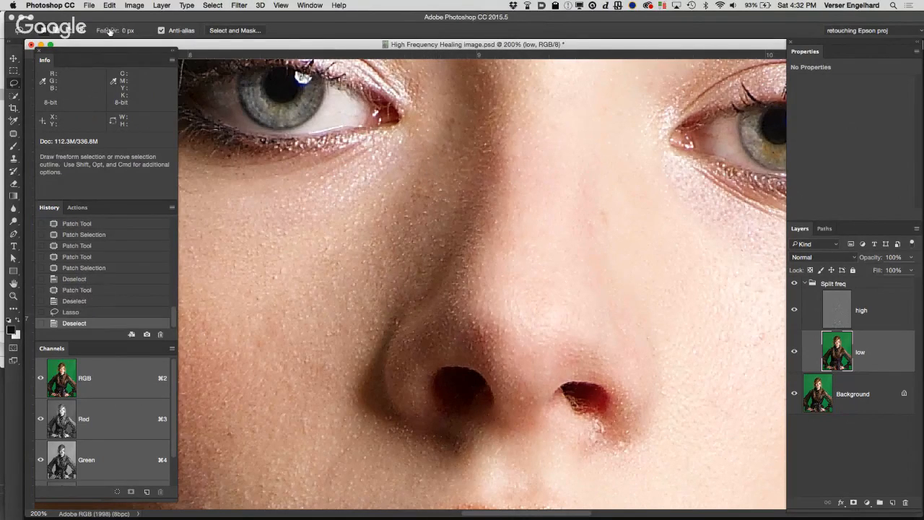
left_click_drag(107, 31, 126, 36)
left_click(138, 34)
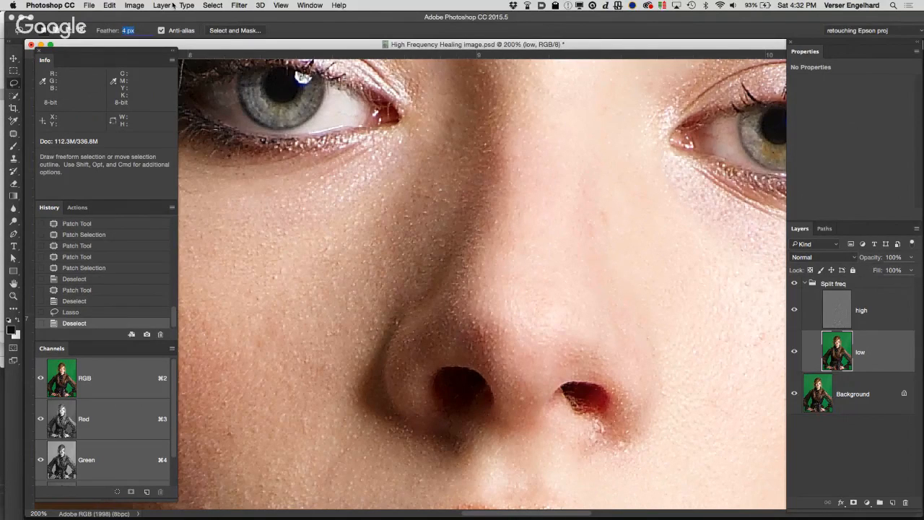
type("20")
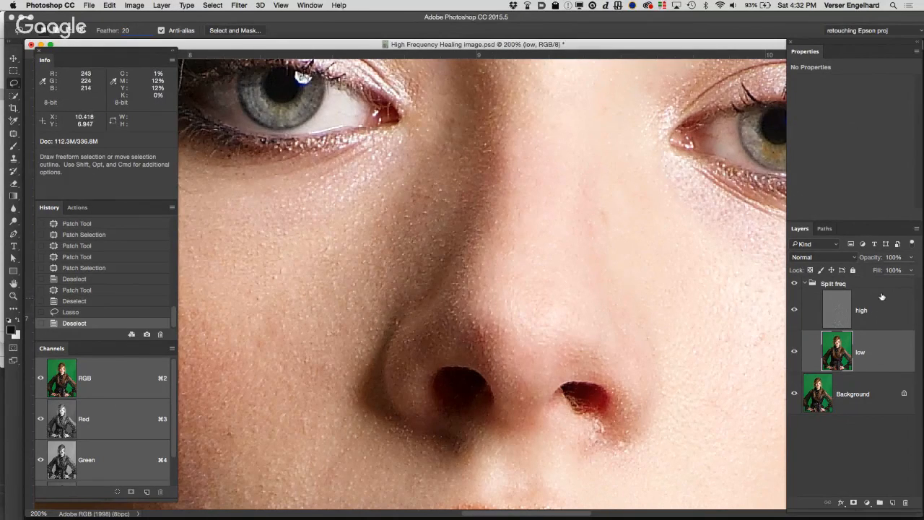
Step: Fill a feathered lasso selection beside the nose with black on a new layer to demonstrate the soft edge, and delete that layer
left_click(878, 285)
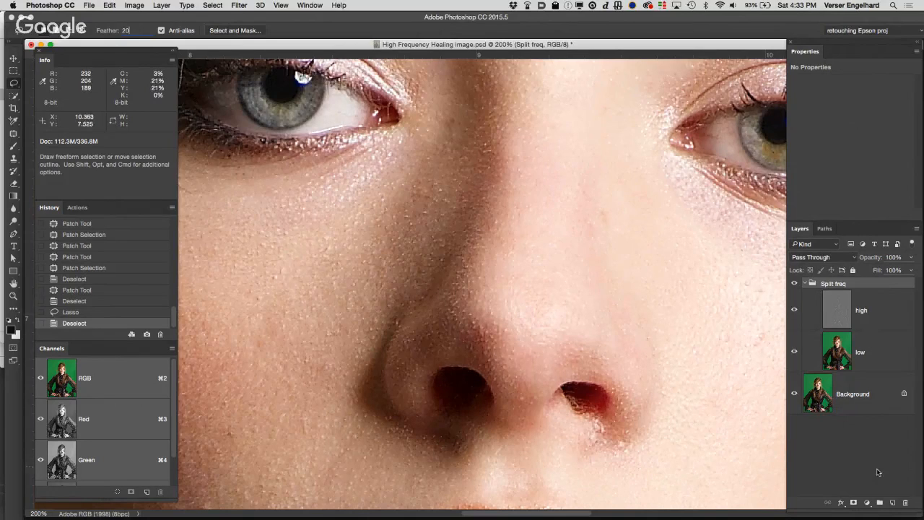
left_click(893, 503)
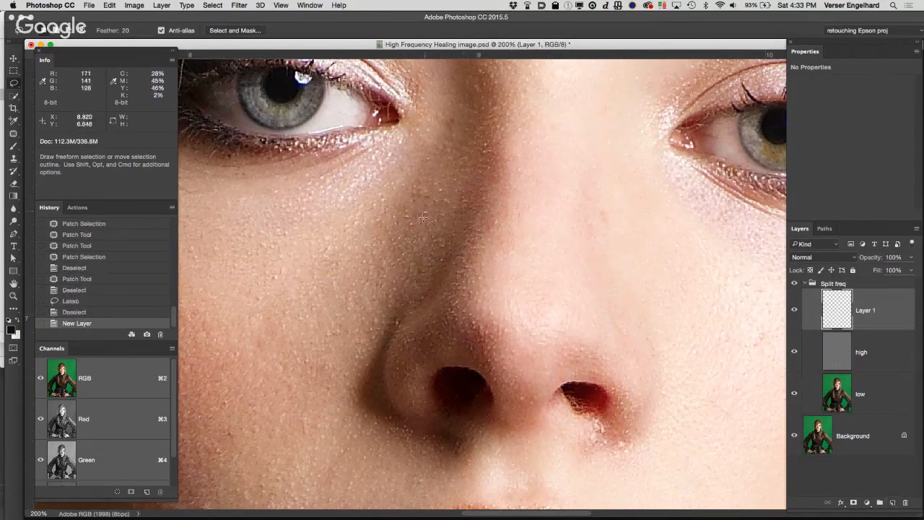
mouse_move(448, 217)
left_mouse_down()
mouse_move(437, 154)
mouse_move(358, 188)
mouse_move(407, 260)
mouse_move(432, 224)
left_mouse_up()
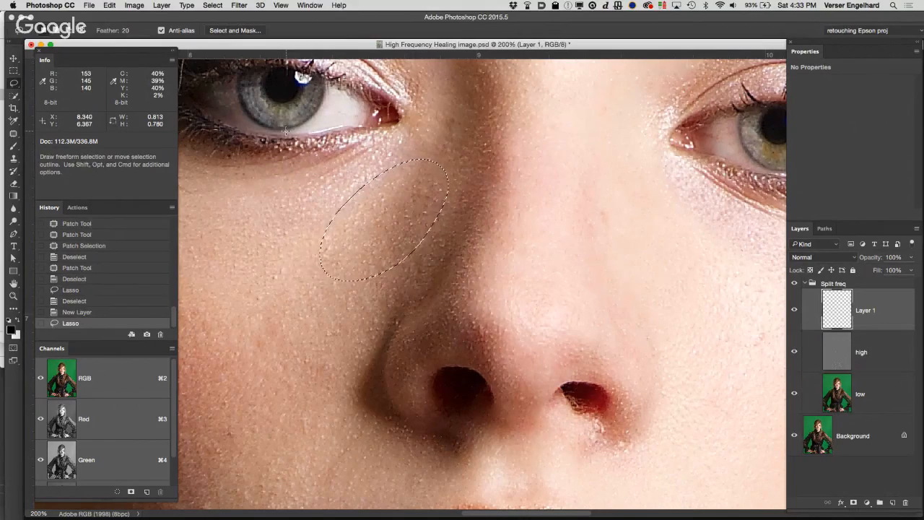
key("alt+BackSpace")
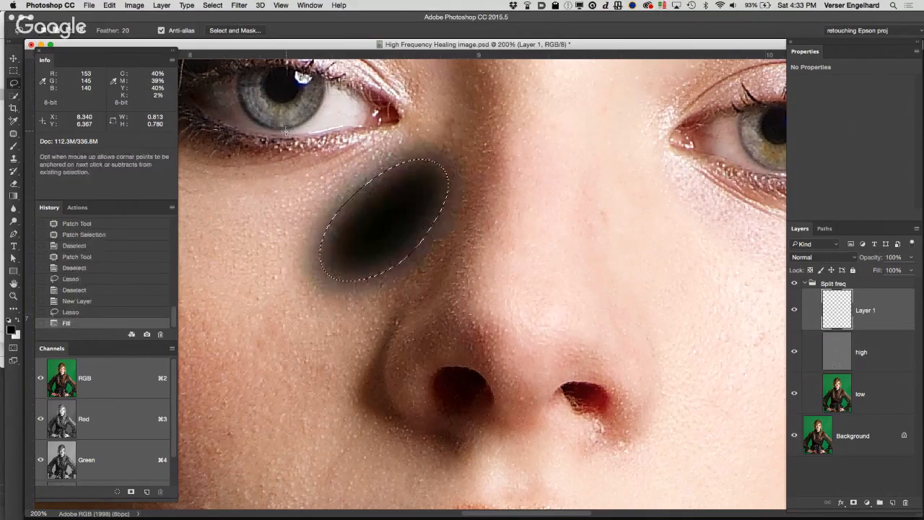
key("super+d")
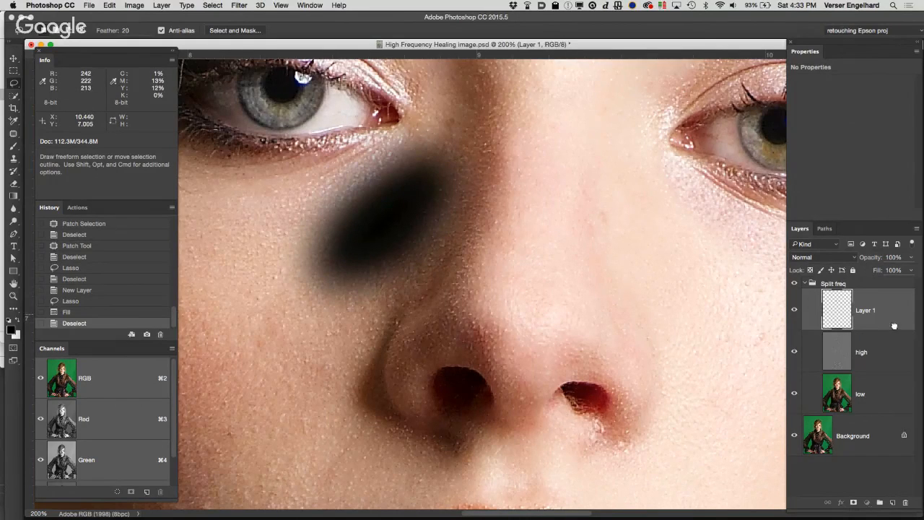
left_click_drag(894, 326, 905, 502)
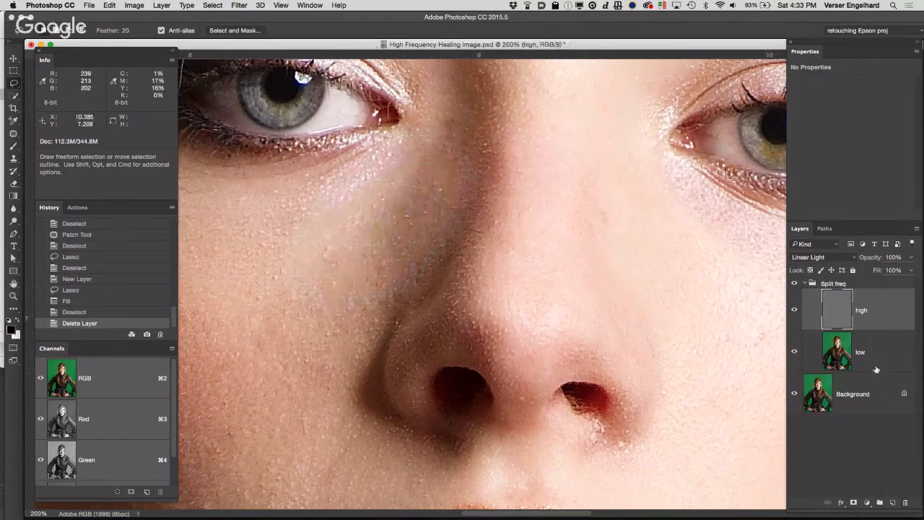
Step: Lasso an oval around the shadow transition between the inner eye corner and the nose on the low layer
left_click(830, 352)
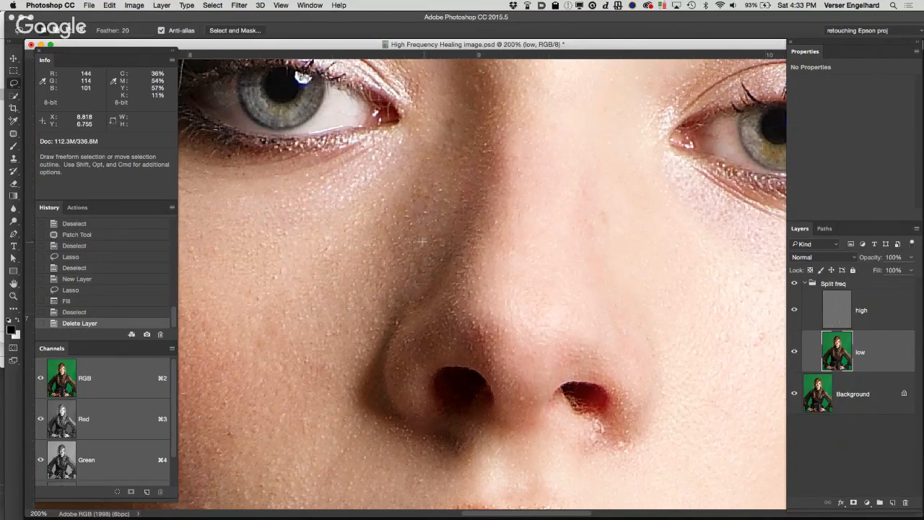
mouse_move(423, 241)
left_mouse_down()
mouse_move(460, 175)
mouse_move(466, 131)
mouse_move(456, 117)
mouse_move(403, 155)
mouse_move(354, 218)
mouse_move(367, 262)
mouse_move(422, 244)
left_mouse_up()
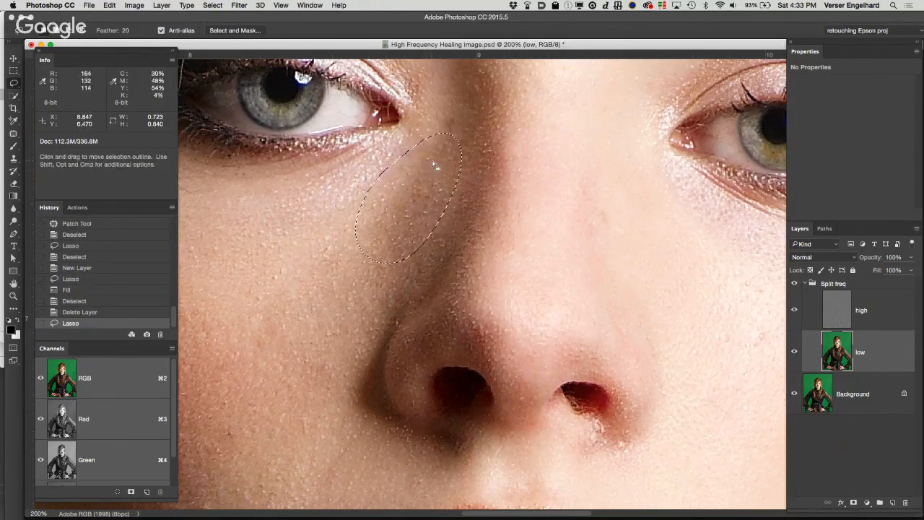
Step: Try a Gaussian Blur with a 37.4-pixel radius on the selected shadow area, compare it with the preview off, and undo it
left_click(239, 6)
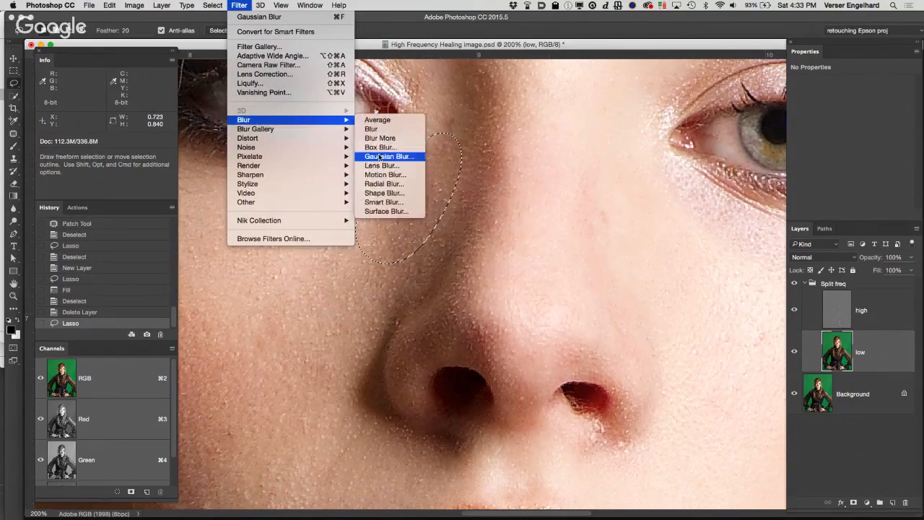
left_click(426, 154)
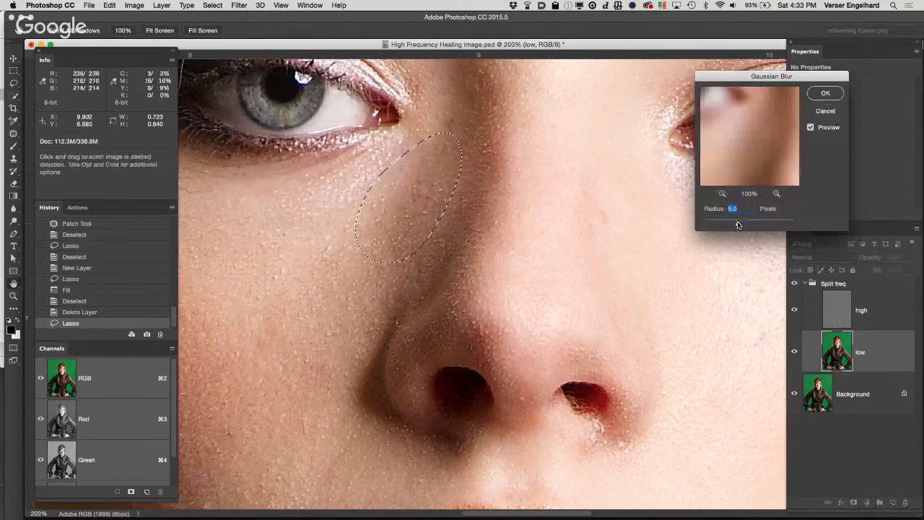
left_click_drag(737, 225, 750, 225)
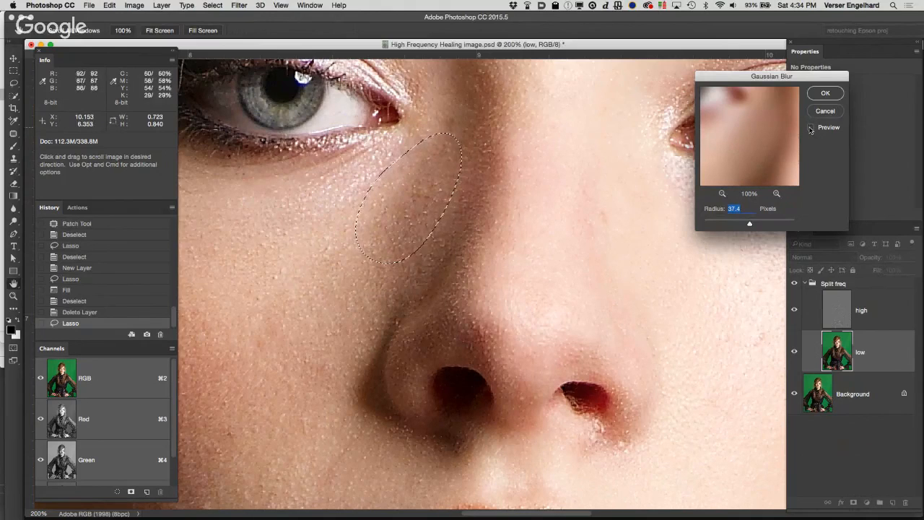
left_click(811, 128)
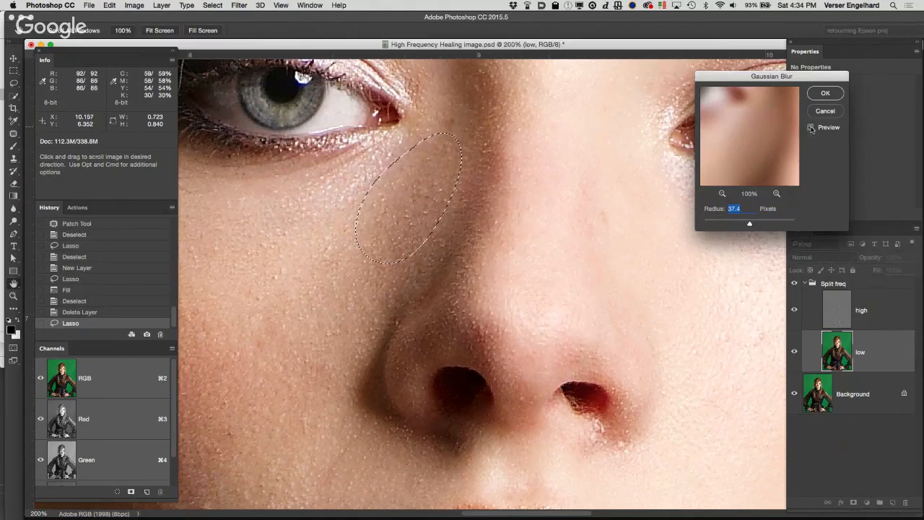
left_click(813, 127)
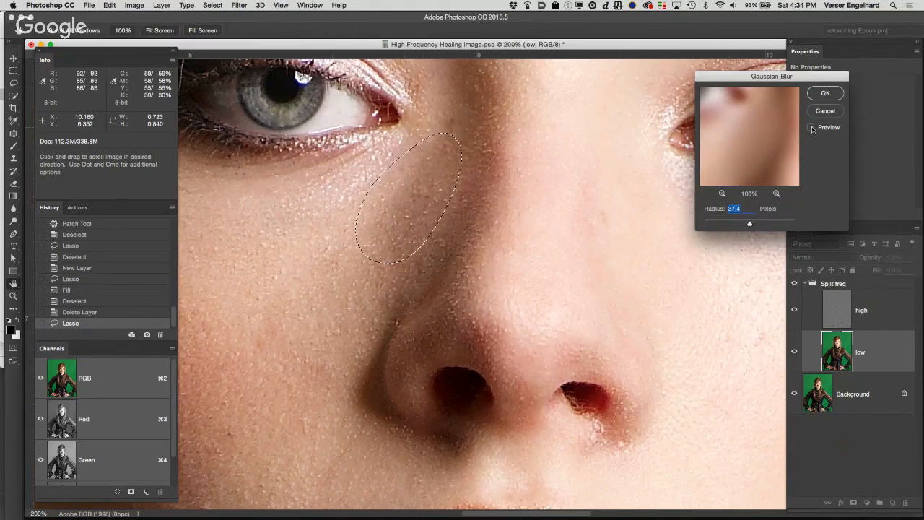
left_click(812, 128)
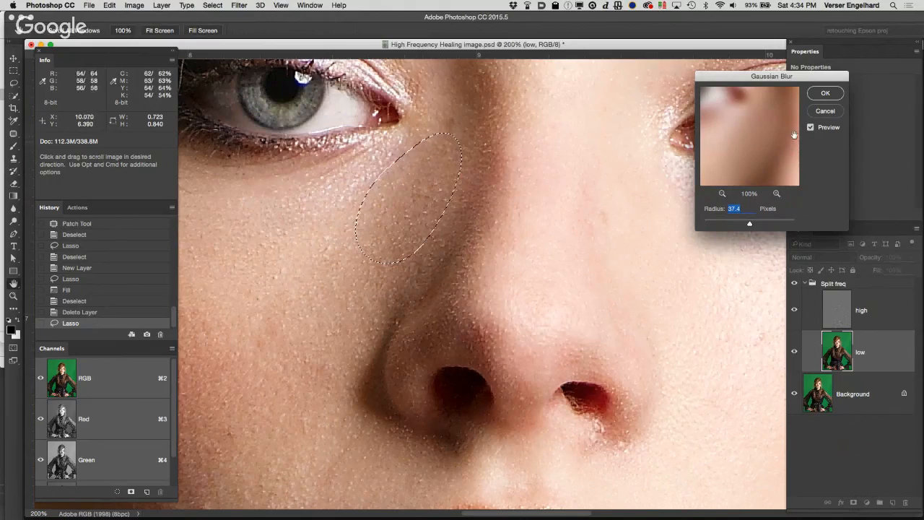
left_click(825, 93)
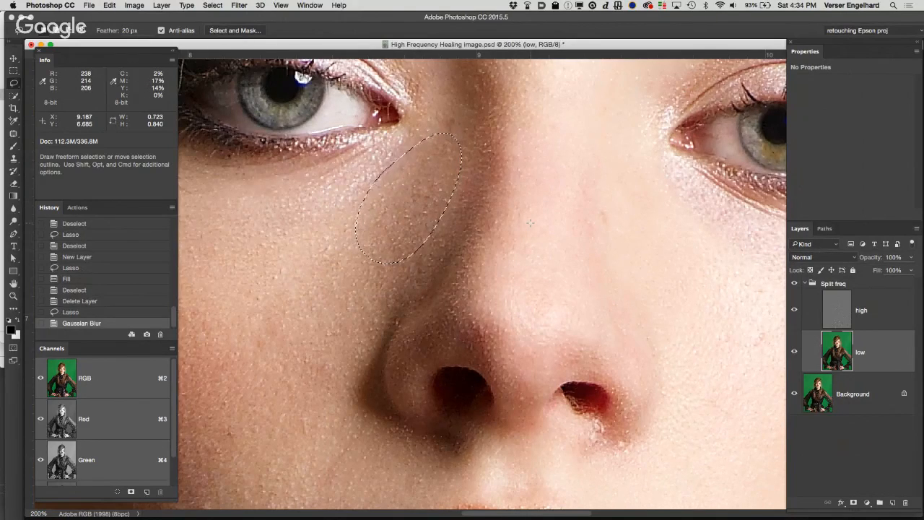
key("super")
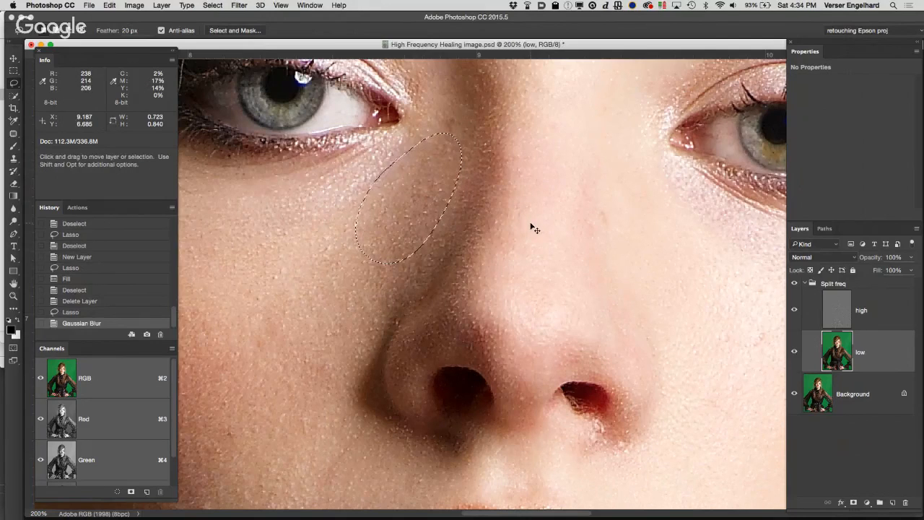
key("super+z")
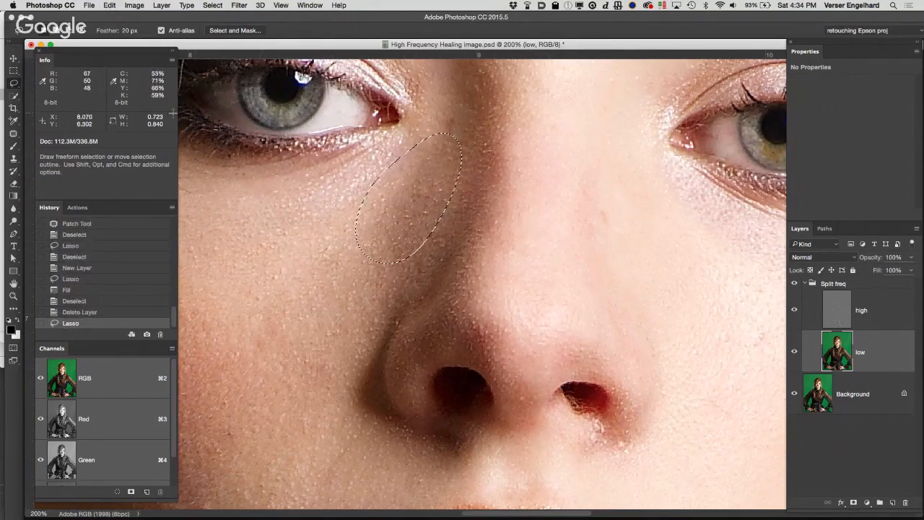
Step: Apply a Gaussian Blur with a radius of 64.8 pixels to the selected shadow area on the low layer
left_click(239, 6)
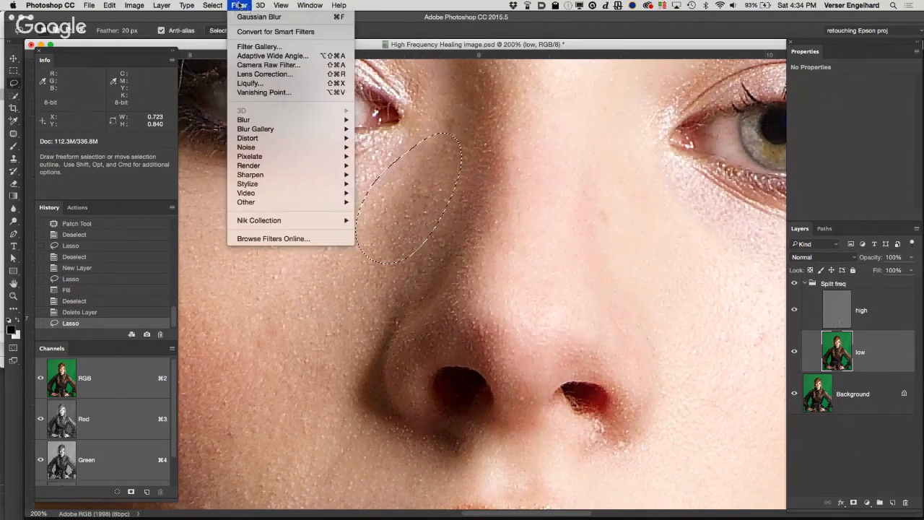
mouse_move(257, 119)
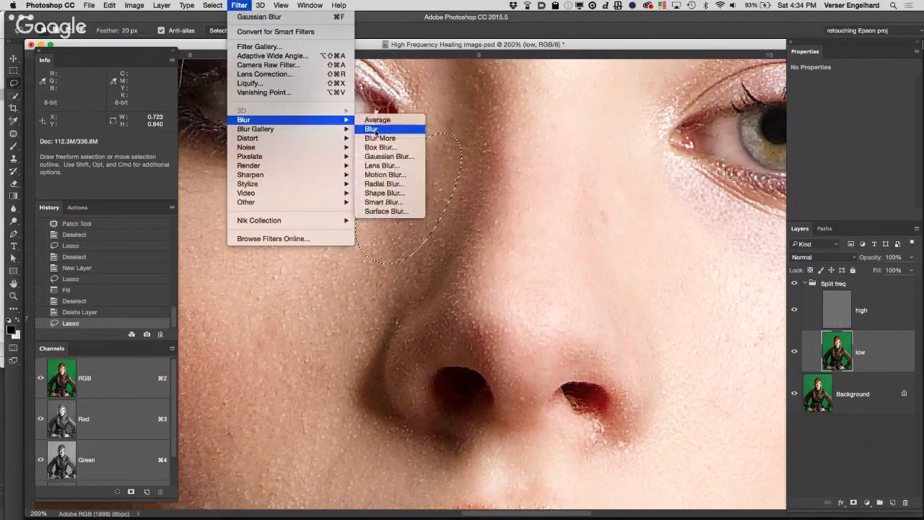
left_click(392, 157)
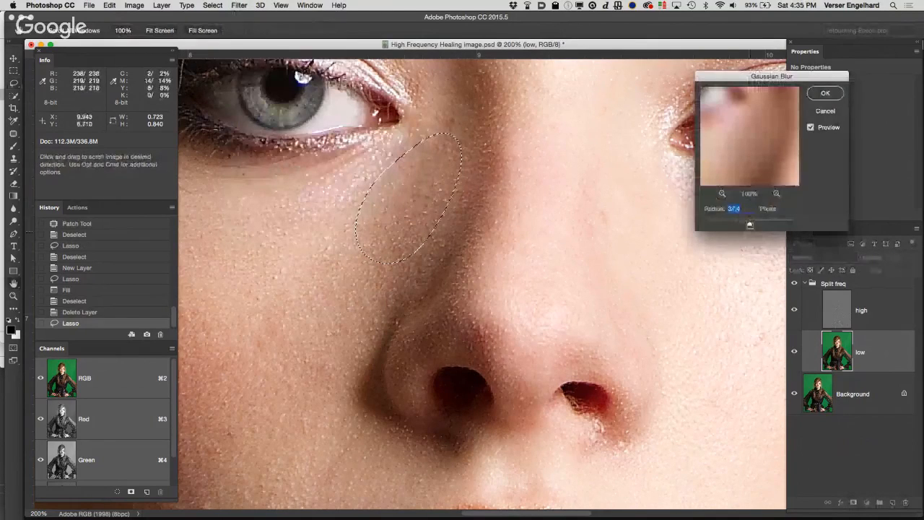
left_click_drag(751, 225, 757, 229)
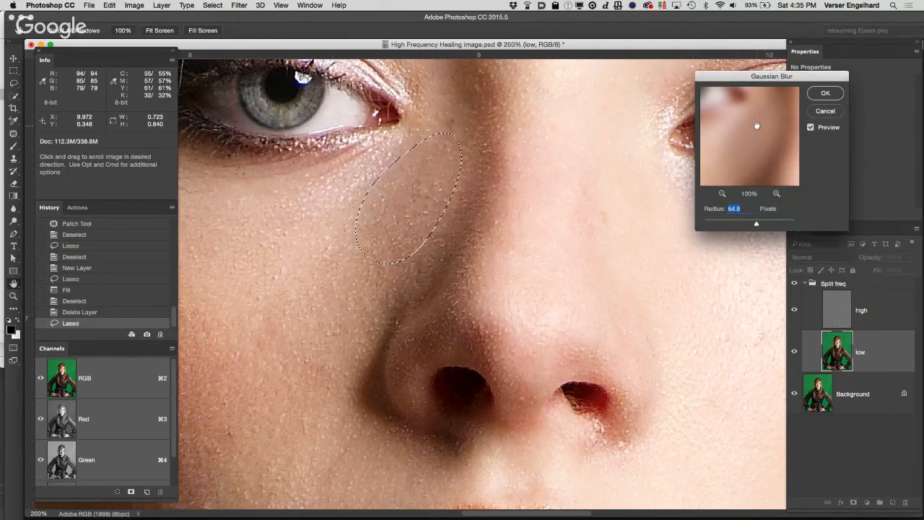
left_click(834, 96)
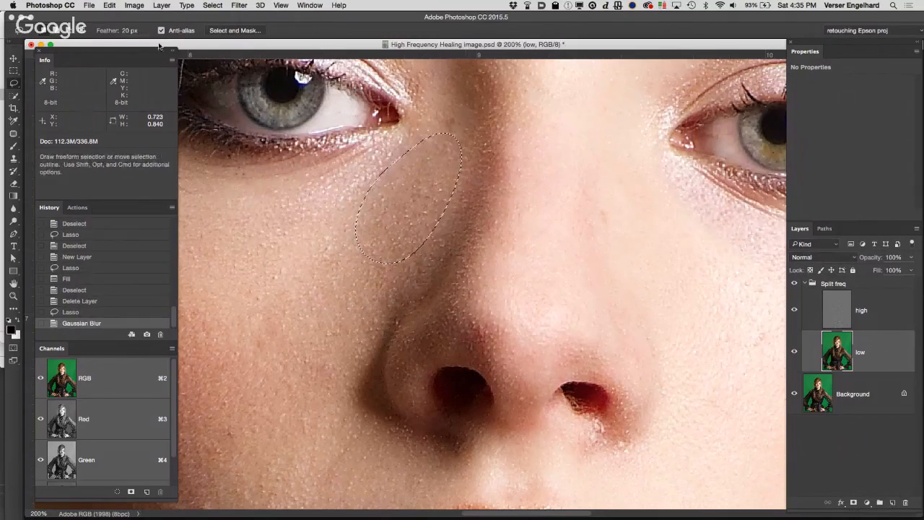
Step: Fade the Gaussian Blur on the selected shadow beside the nose to 60% opacity in Normal mode
left_click(109, 5)
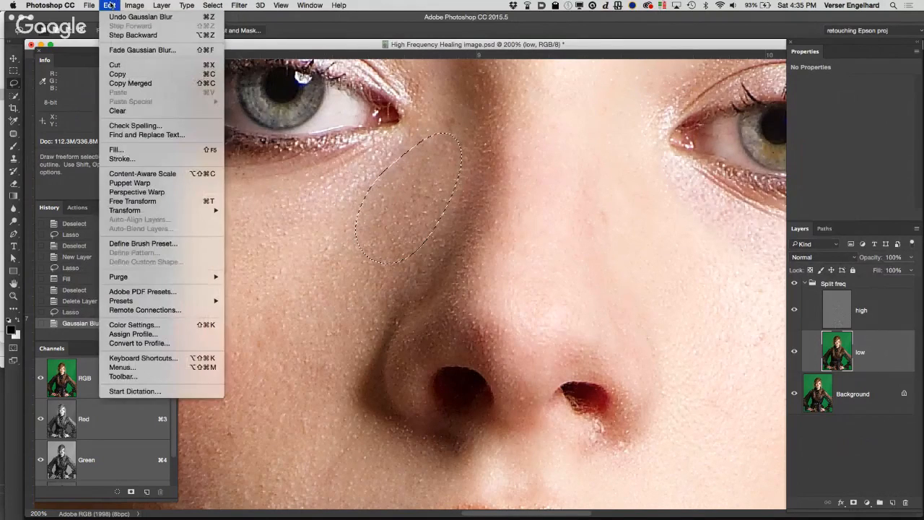
left_click(135, 51)
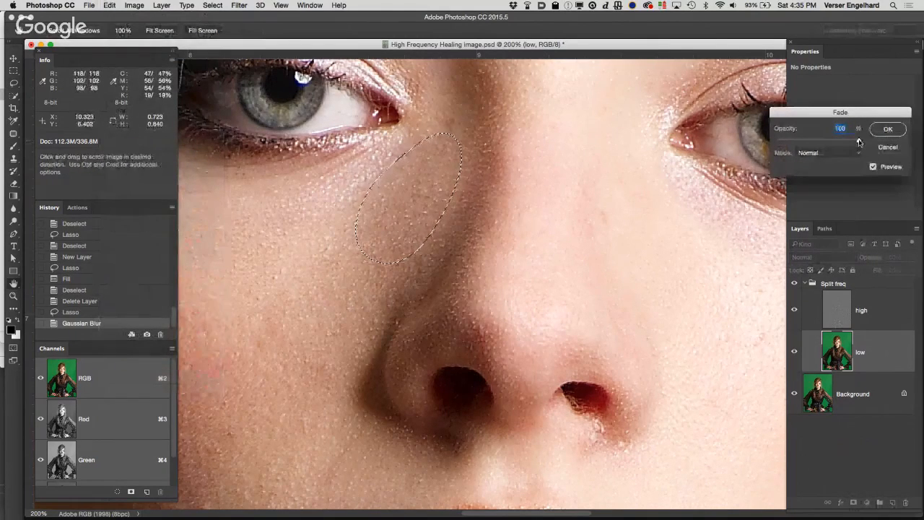
mouse_move(860, 141)
left_mouse_down()
mouse_move(790, 136)
mouse_move(777, 144)
left_mouse_up()
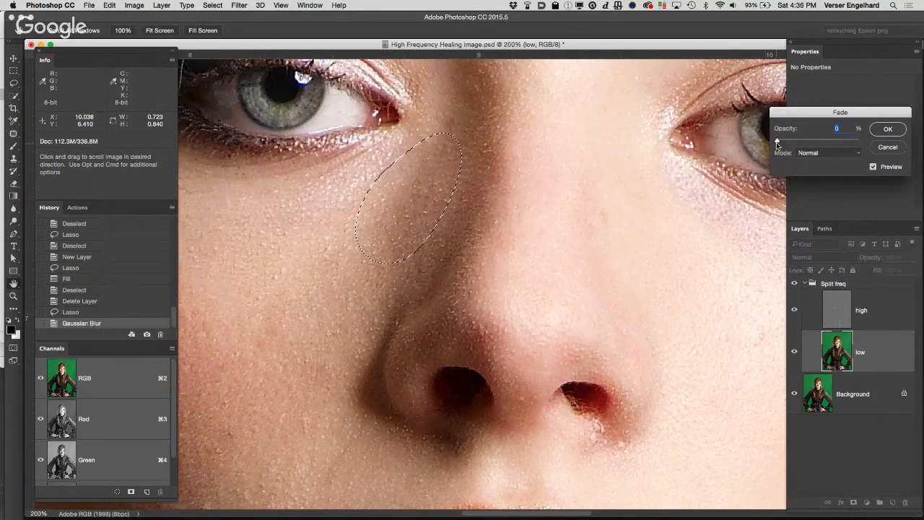
mouse_move(777, 145)
left_mouse_down()
mouse_move(859, 150)
mouse_move(795, 141)
mouse_move(828, 147)
left_mouse_up()
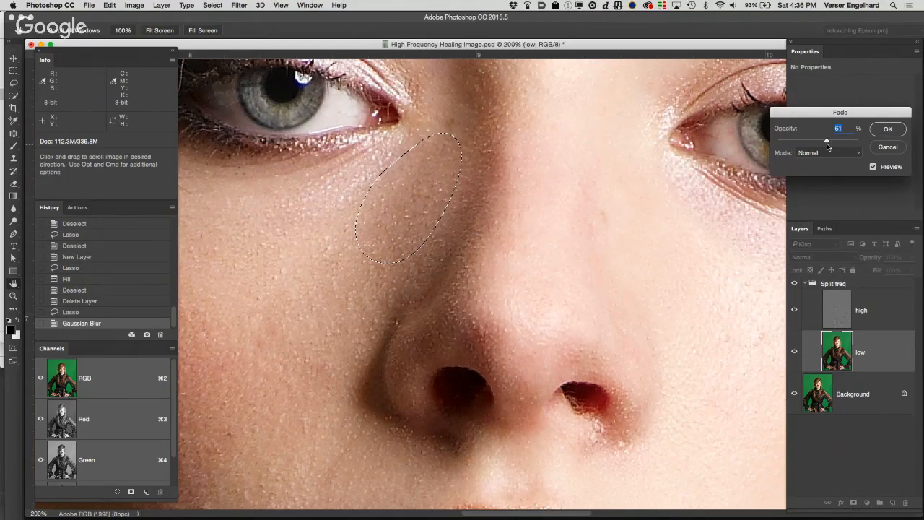
left_click_drag(828, 147, 826, 146)
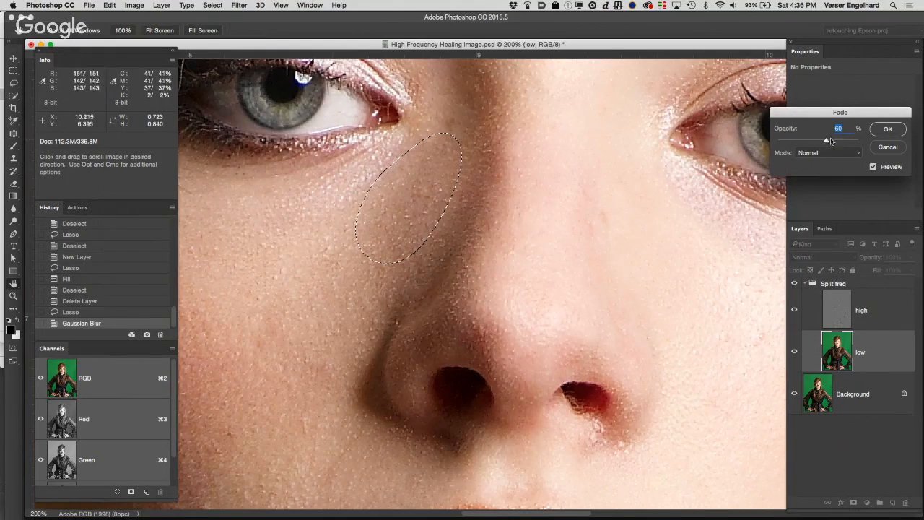
left_click(885, 130)
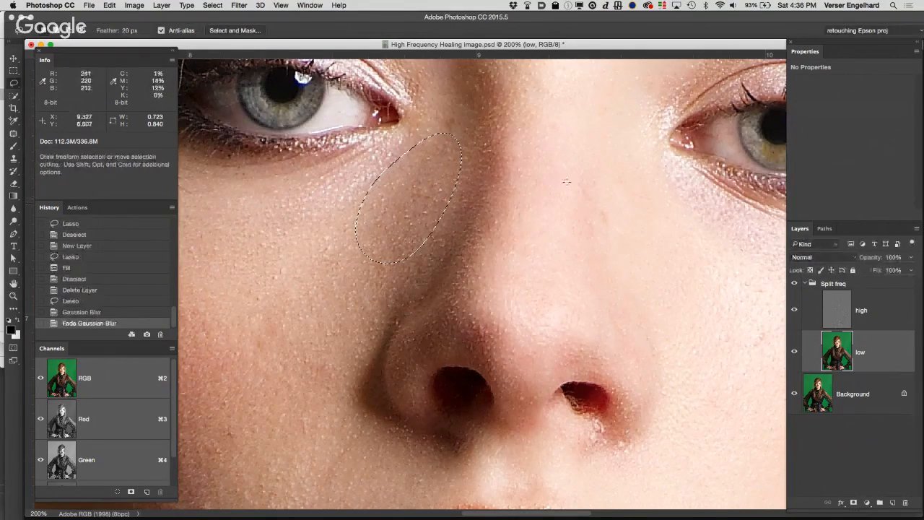
Step: Lasso an oval on the cheek beside the nostril on the low layer and reapply the last Gaussian Blur
mouse_move(564, 190)
left_mouse_down()
mouse_move(477, 56)
mouse_move(597, 73)
left_mouse_up()
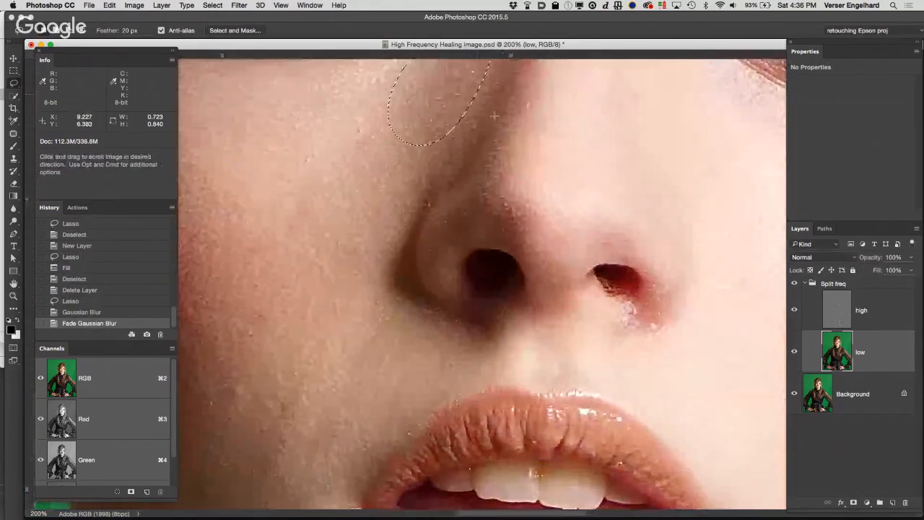
mouse_move(372, 107)
left_mouse_down()
mouse_move(287, 152)
mouse_move(254, 252)
mouse_move(419, 120)
mouse_move(379, 107)
left_mouse_up()
left_click(239, 5)
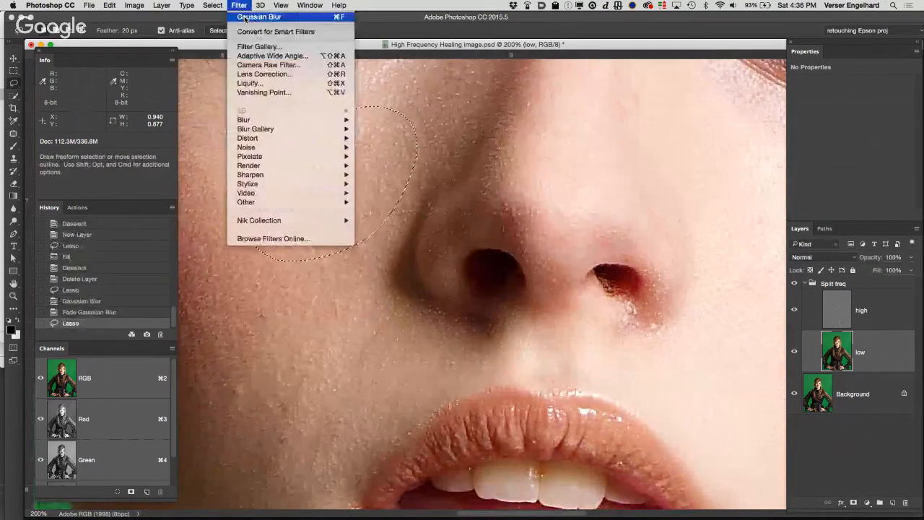
left_click(249, 16)
Step: Fade the Gaussian Blur on the cheek selection beside the nostril by lowering its opacity
left_click(109, 5)
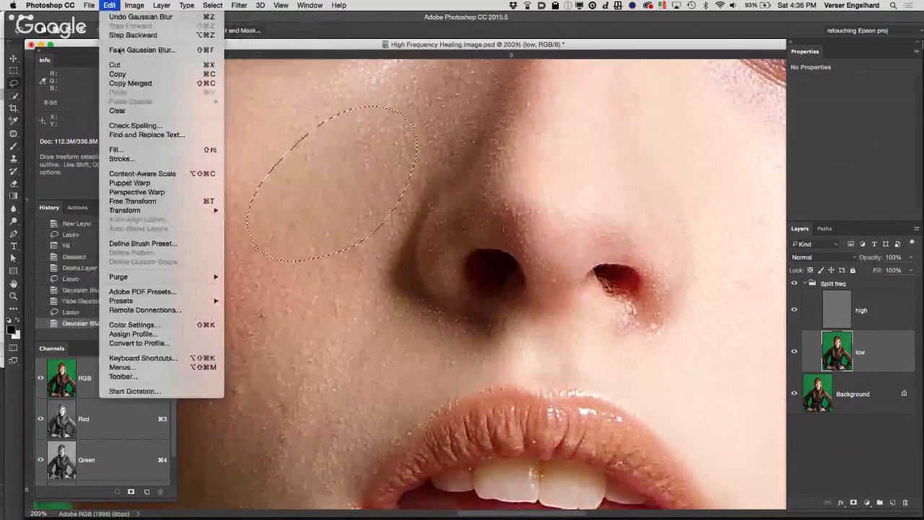
left_click(172, 51)
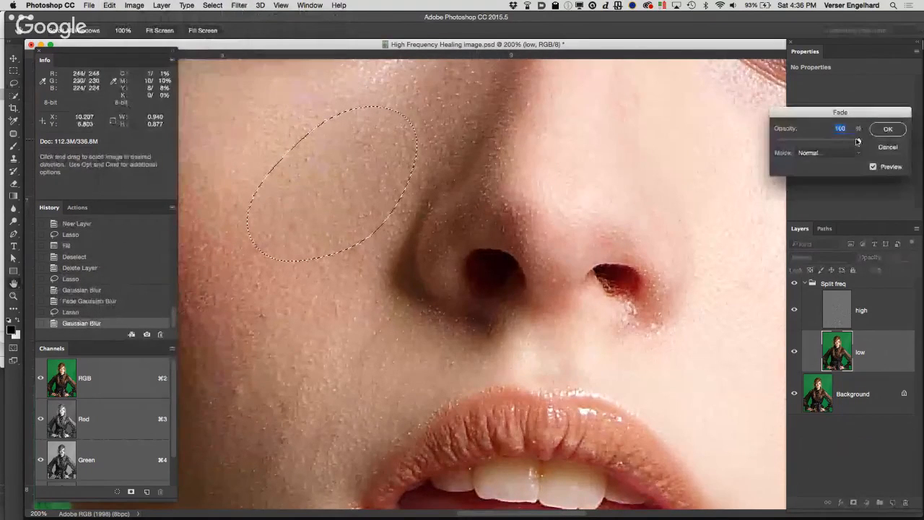
left_click_drag(852, 141, 804, 142)
left_click(888, 129)
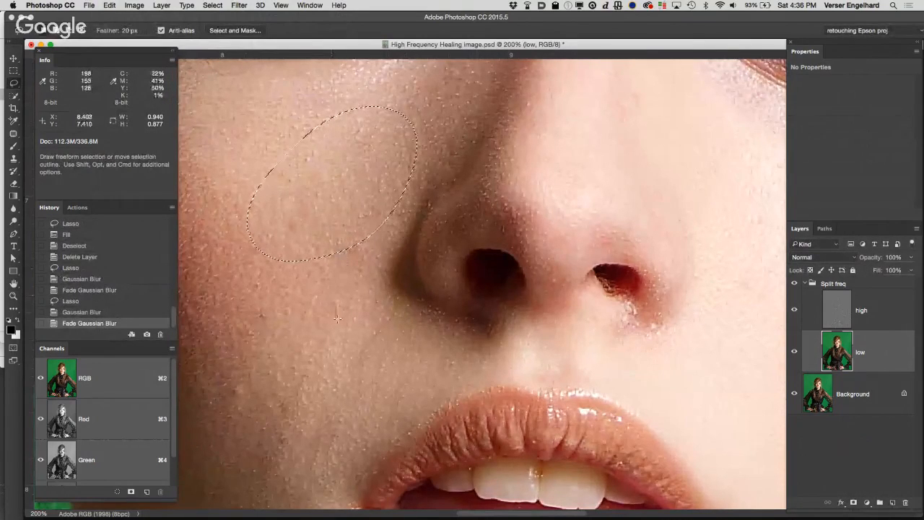
Step: Lasso an oval on the lower cheek beside the mouth corner and reapply the last Gaussian Blur
mouse_move(340, 358)
left_mouse_down()
mouse_move(379, 325)
mouse_move(278, 361)
mouse_move(382, 375)
mouse_move(340, 364)
left_mouse_up()
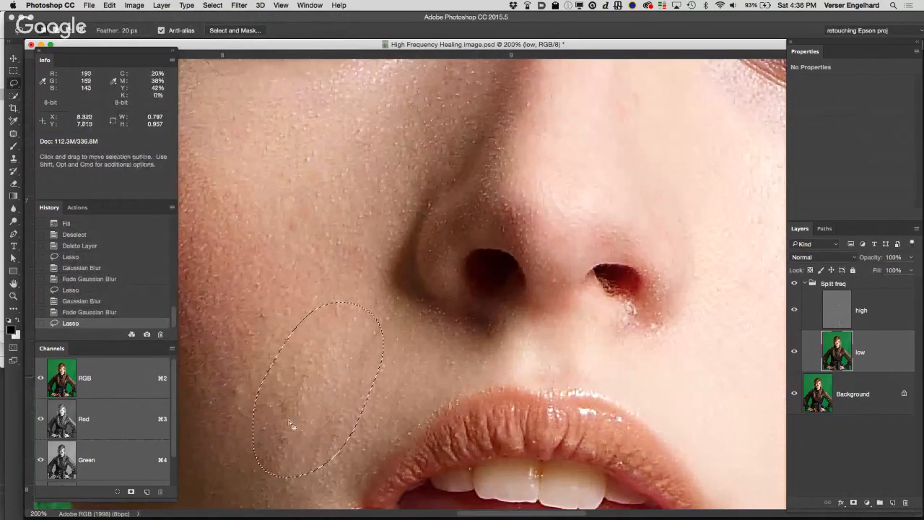
left_click(213, 5)
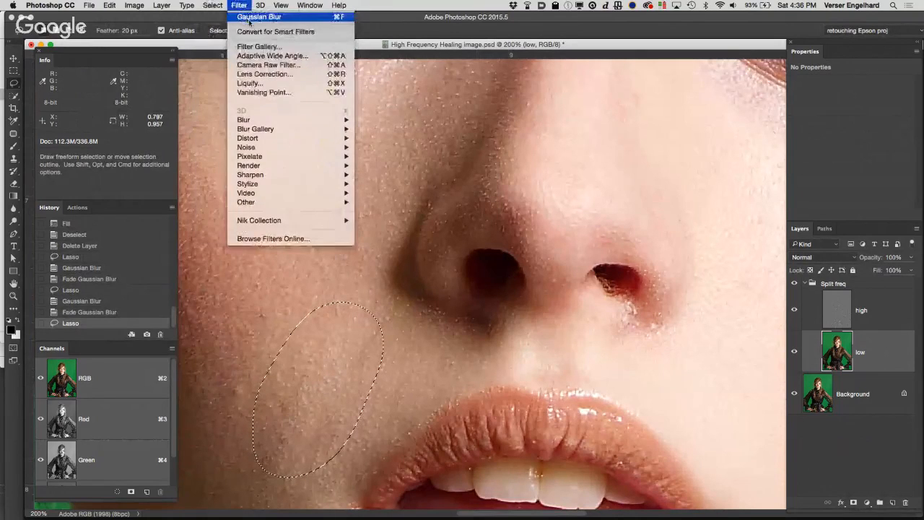
left_click(250, 17)
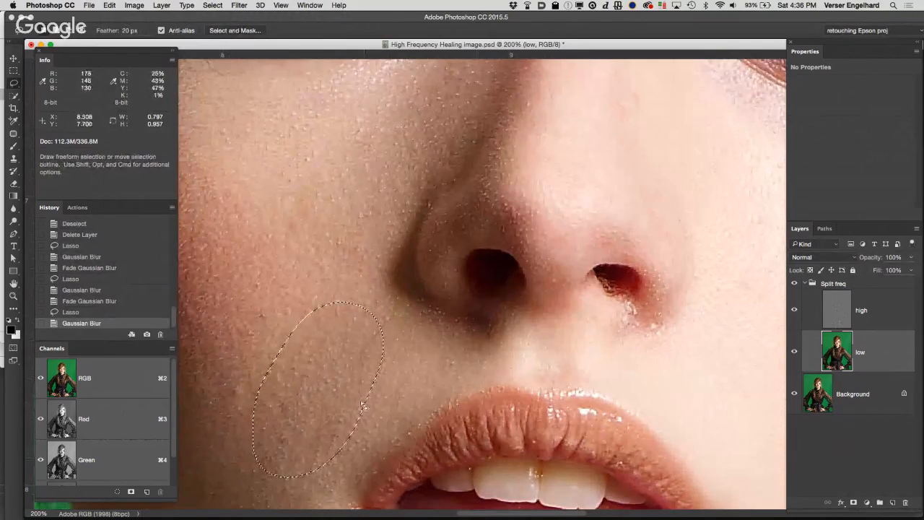
Step: Fade the Gaussian Blur on the lower cheek selection to 31% opacity
left_click(109, 5)
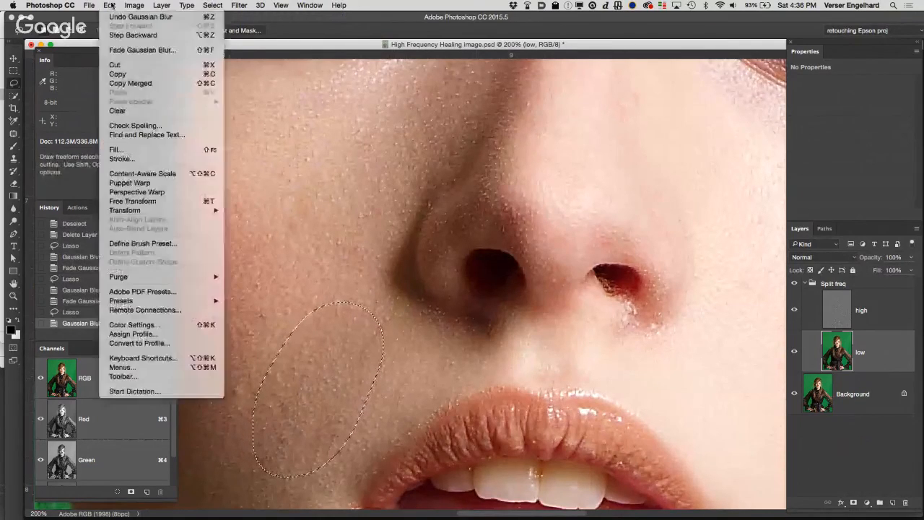
left_click(114, 50)
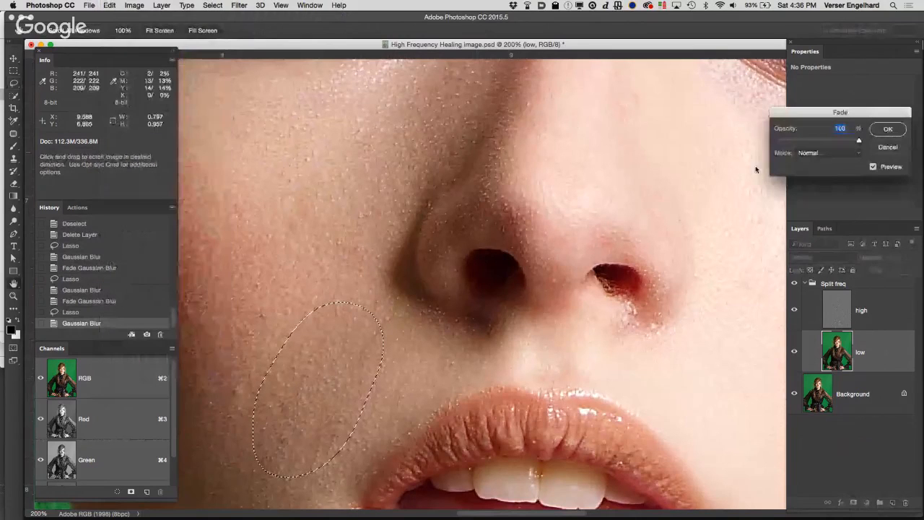
left_click_drag(858, 143, 803, 141)
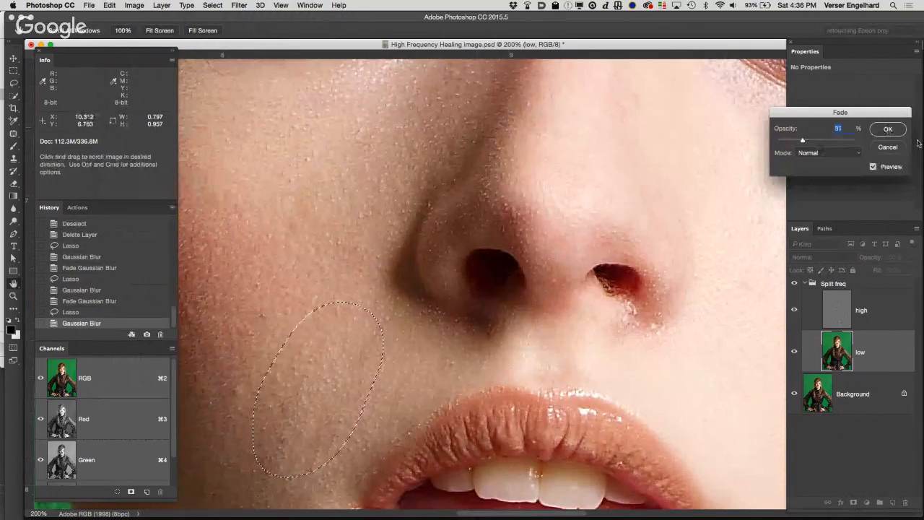
left_click(888, 128)
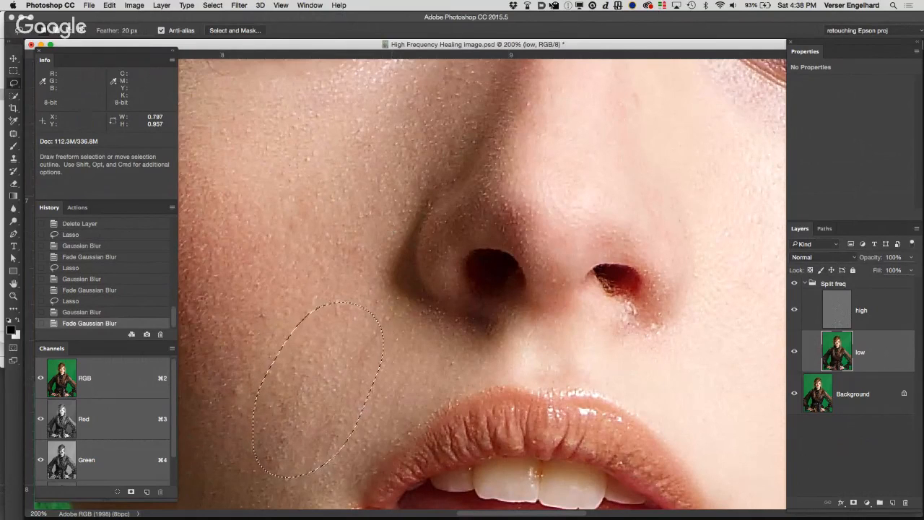
Step: Close High Frequency Healing image.psd without saving the changes
left_click_drag(267, 45, 284, 70)
left_click(284, 71)
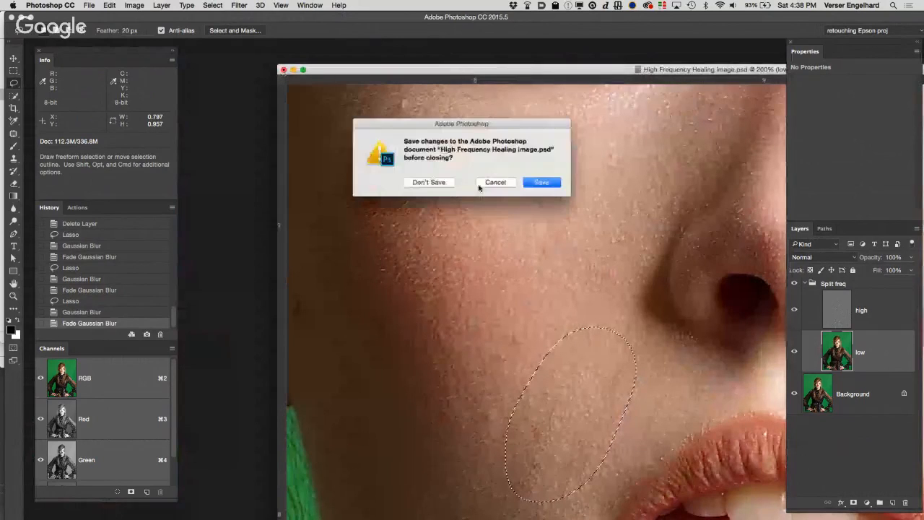
left_click(429, 183)
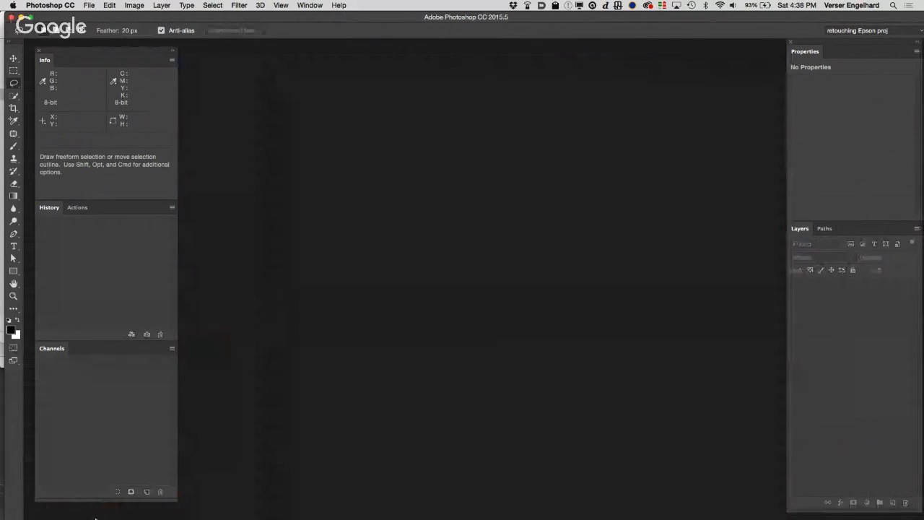
Step: Switch to Finder and select SunburnbyTerryRichardson-003.jpg in the Teacher Folder
mouse_move(80, 517)
left_click(32, 514)
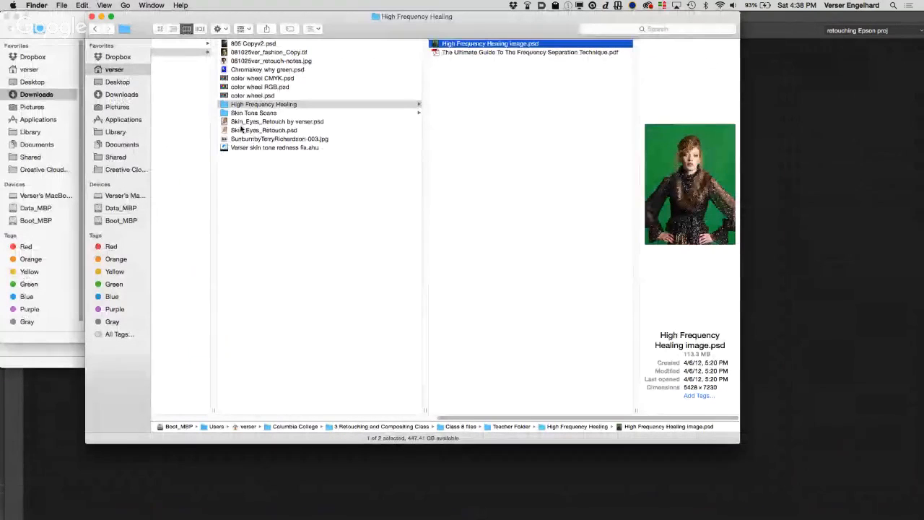
left_click(238, 139)
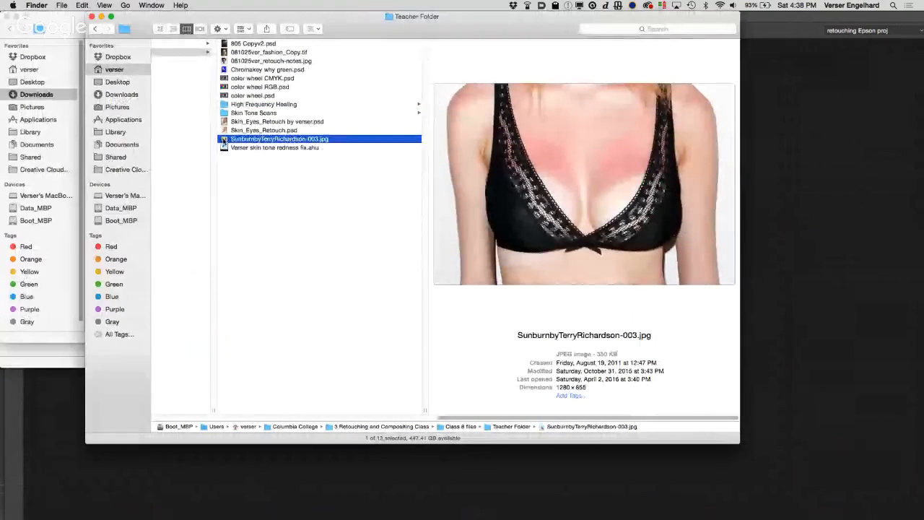
double_click(225, 140)
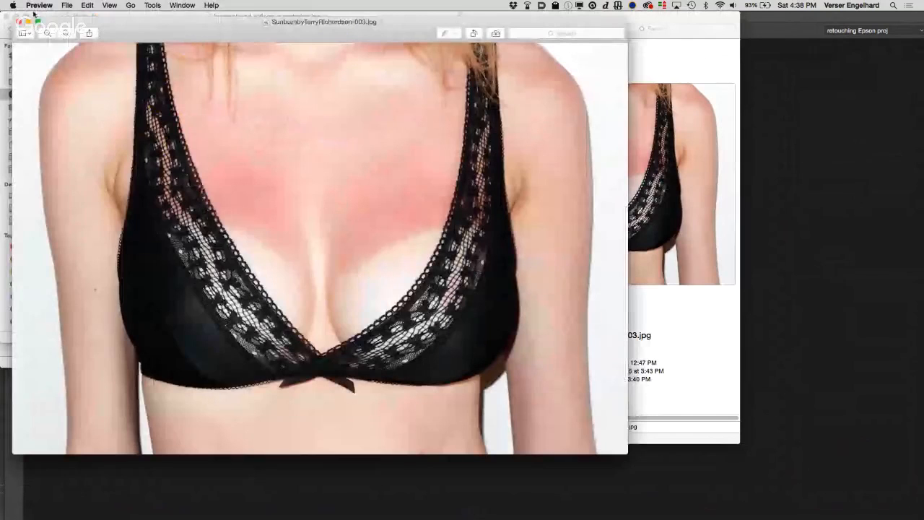
left_click(19, 22)
key("super+w")
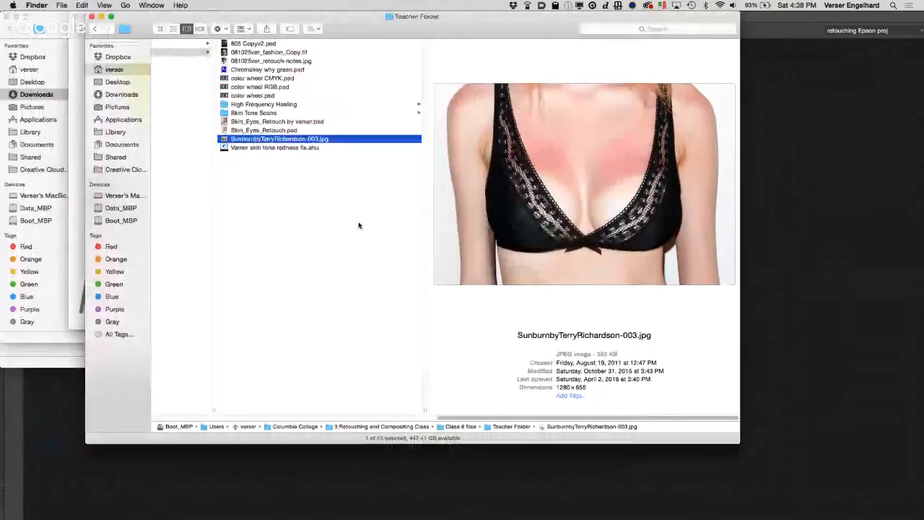
left_click_drag(225, 139, 250, 510)
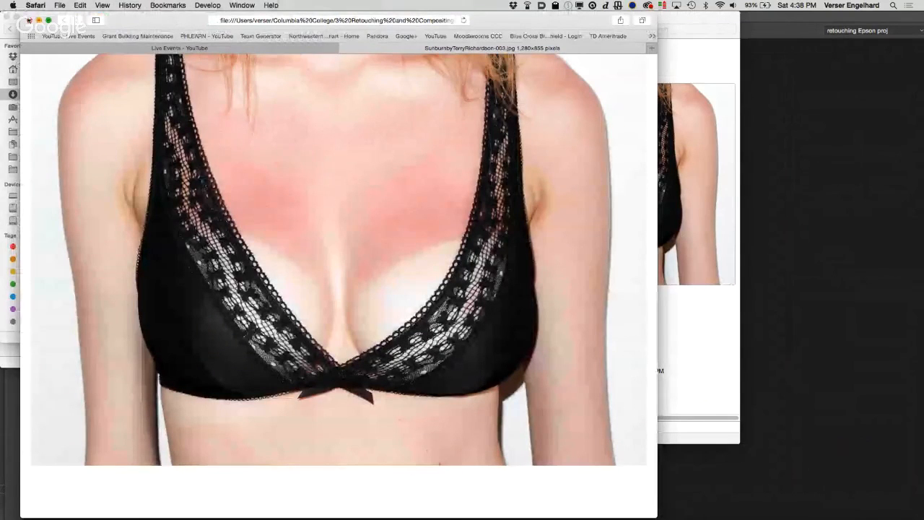
left_click(28, 21)
left_click(674, 345)
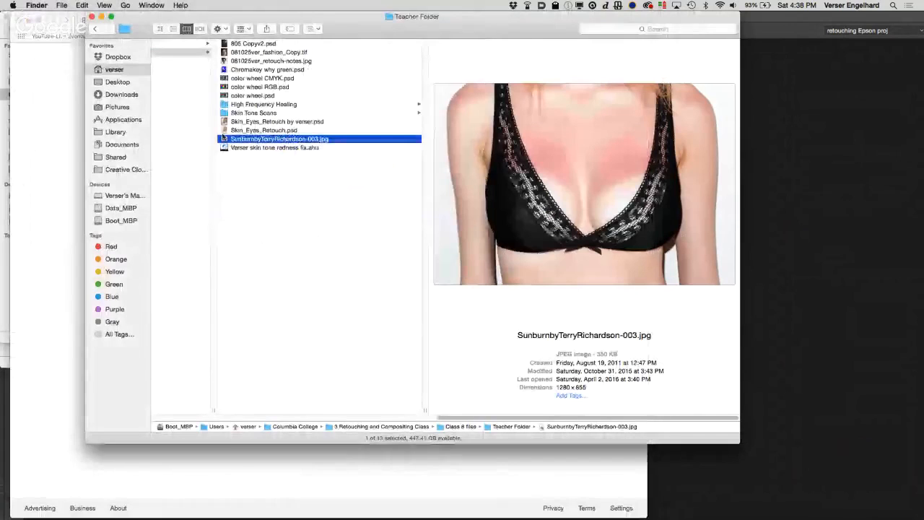
Step: Open SunburnbyTerryRichardson-003.jpg in Photoshop using its embedded profile, and duplicate the Background layer
left_click_drag(224, 138, 326, 510)
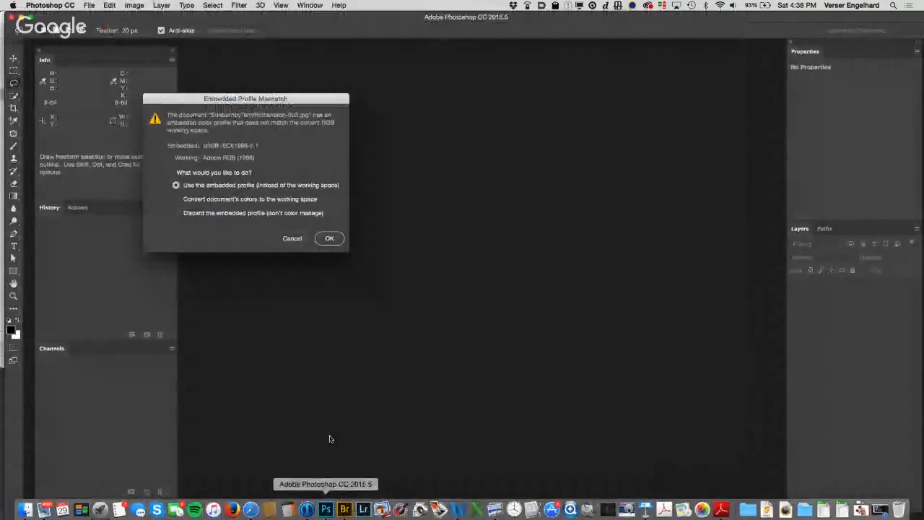
left_click(329, 238)
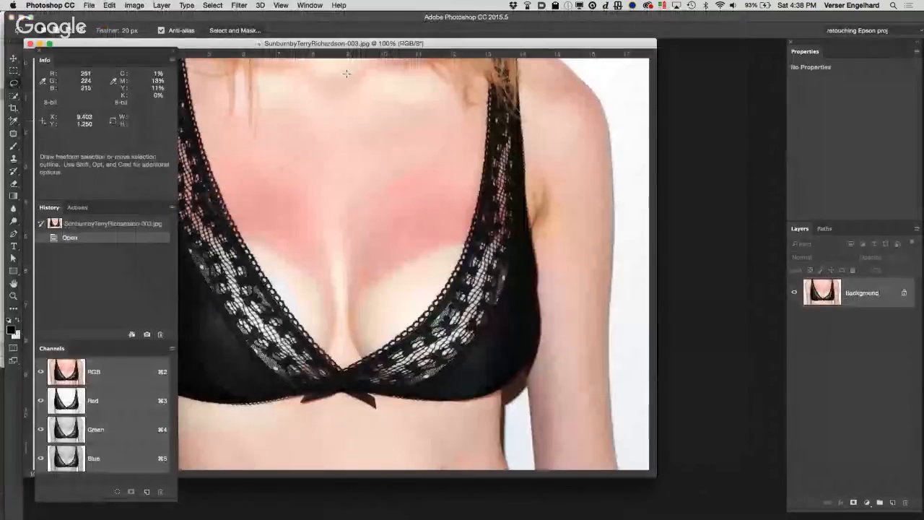
left_click_drag(237, 44, 371, 40)
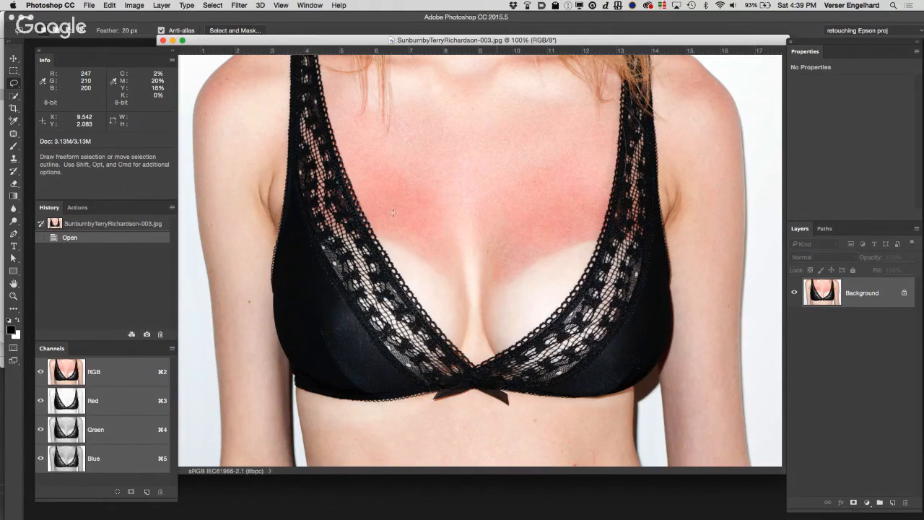
left_click_drag(887, 300, 893, 502)
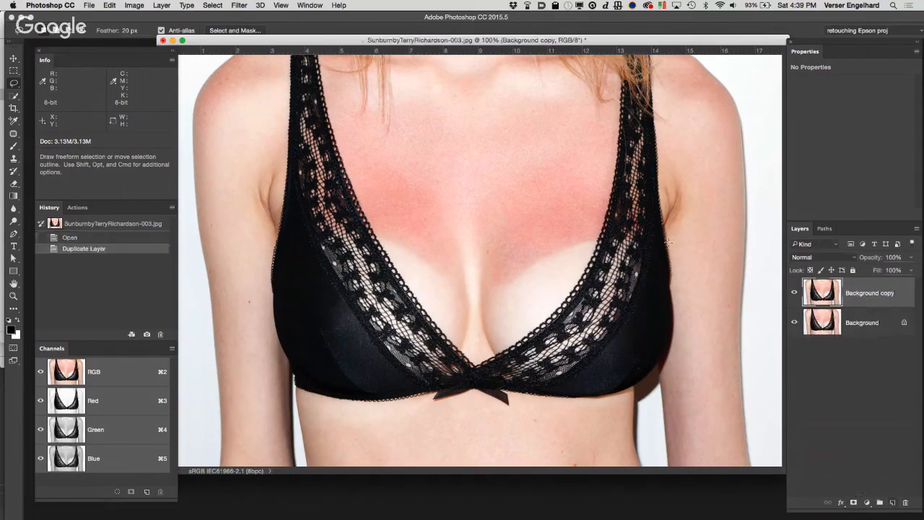
Step: Apply a Gaussian Blur with a 3-pixel radius to the Background copy layer, judging it on the sunburned skin texture
key("z")
left_click(549, 241)
left_click(423, 269)
left_click(423, 269)
key("l")
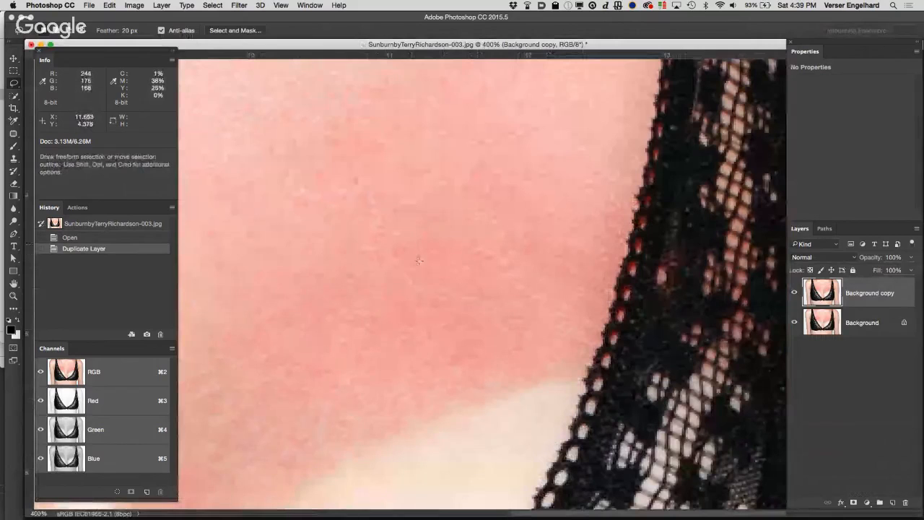
left_click_drag(373, 268, 510, 209)
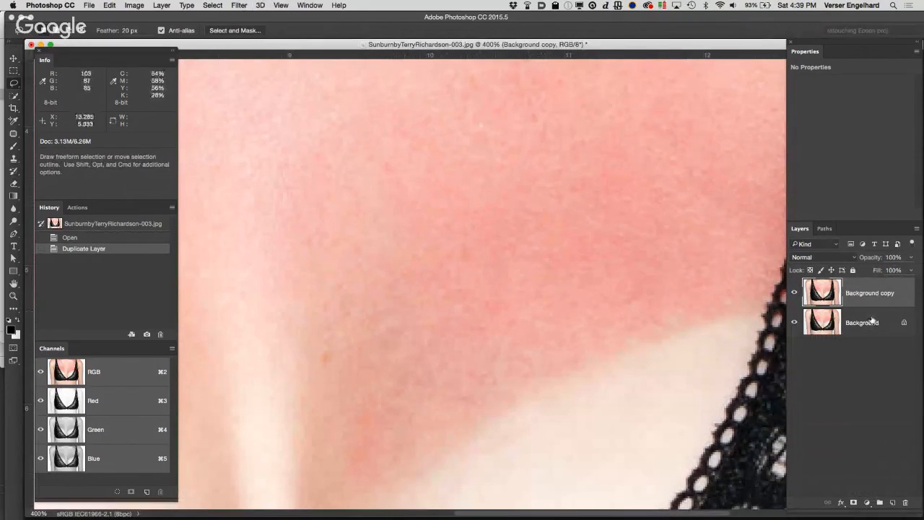
left_click(239, 5)
mouse_move(346, 120)
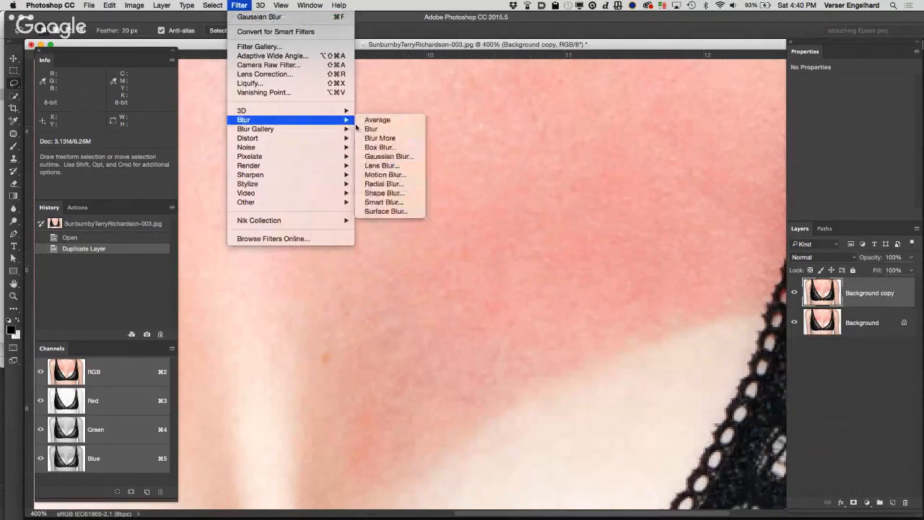
left_click(389, 156)
left_click_drag(756, 224, 723, 226)
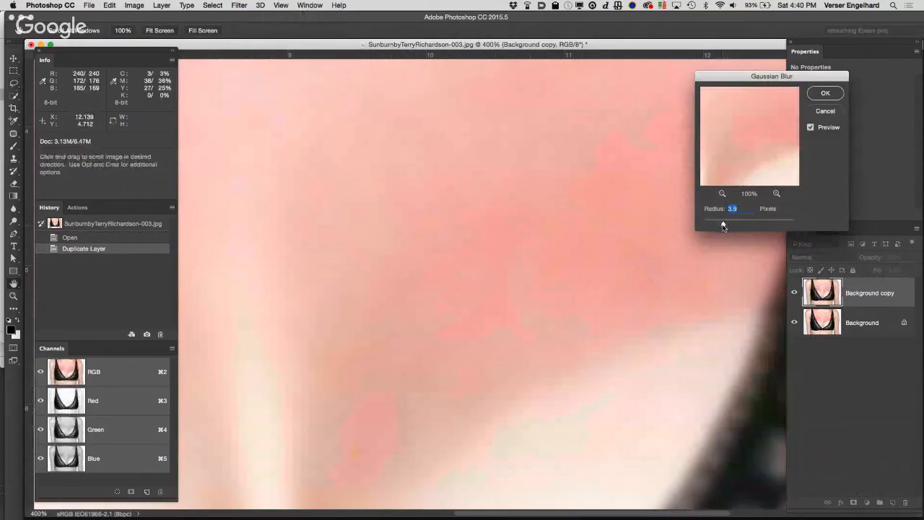
type("3")
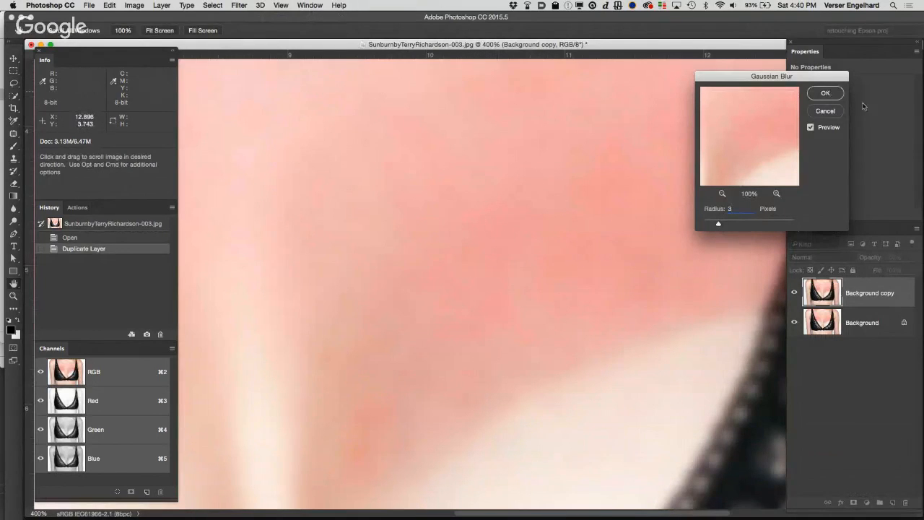
key("Return")
Step: Place one color sampler on the sunburned chest skin and a second on the unburned stomach skin below the bra
key("l")
double_click(13, 283)
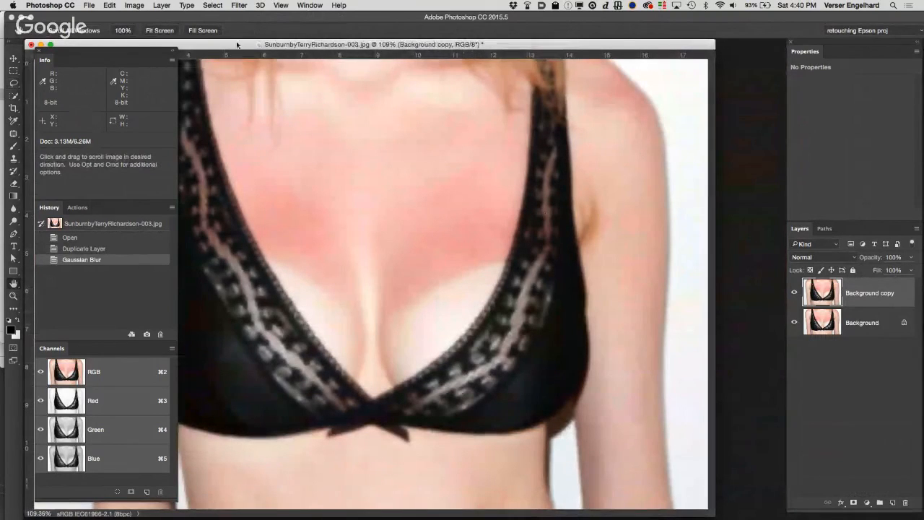
left_click_drag(237, 45, 392, 40)
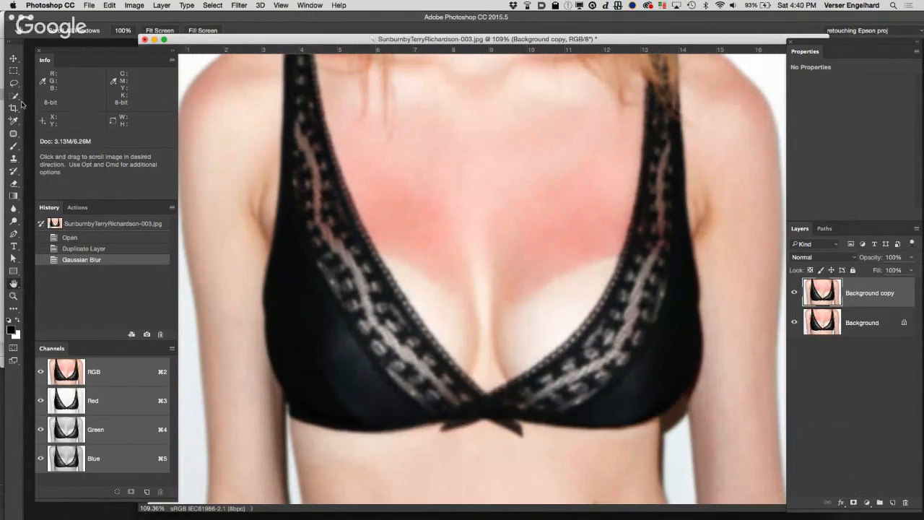
left_click(13, 123)
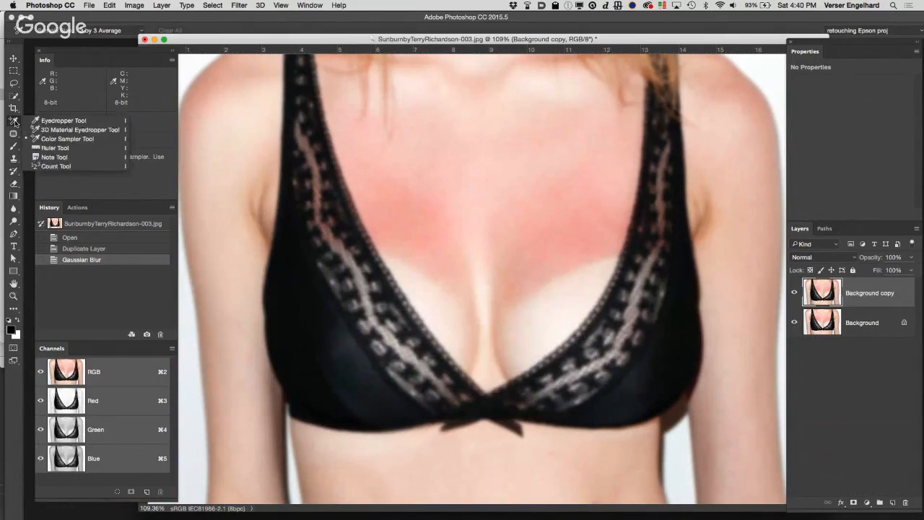
left_click(91, 139)
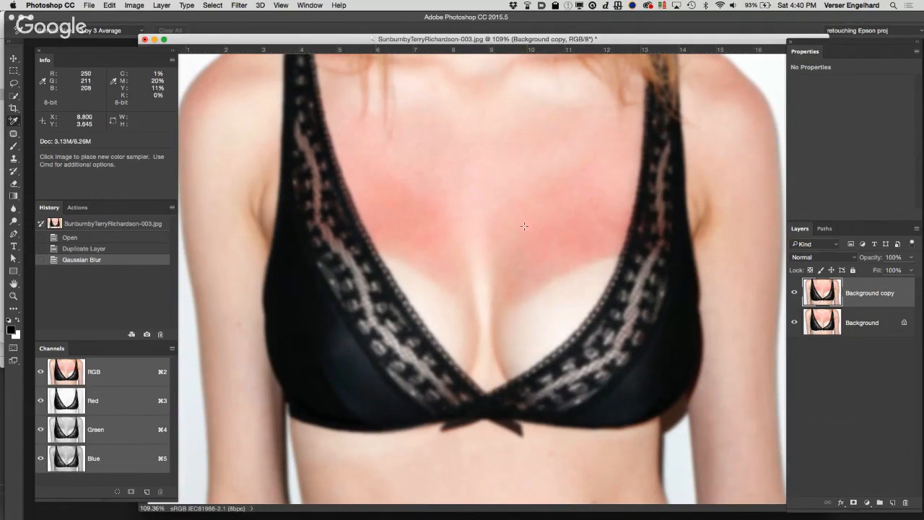
left_click(585, 249)
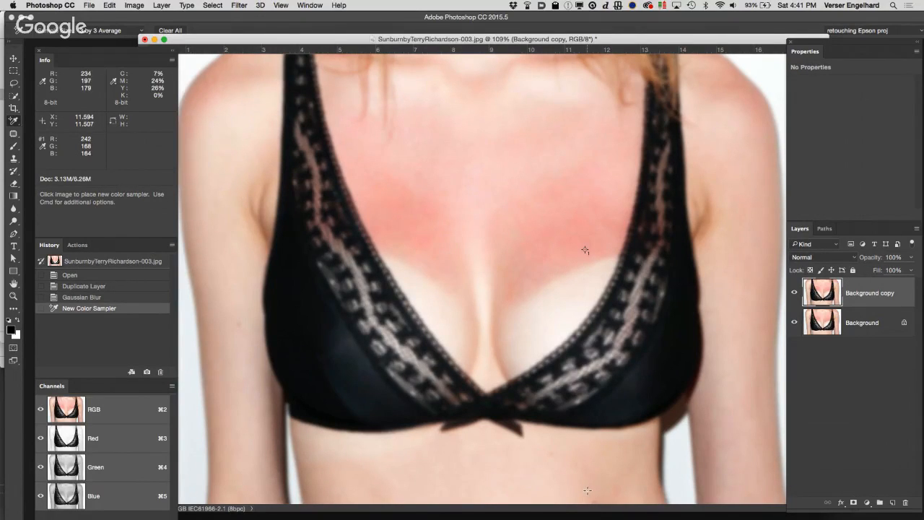
left_click(588, 490)
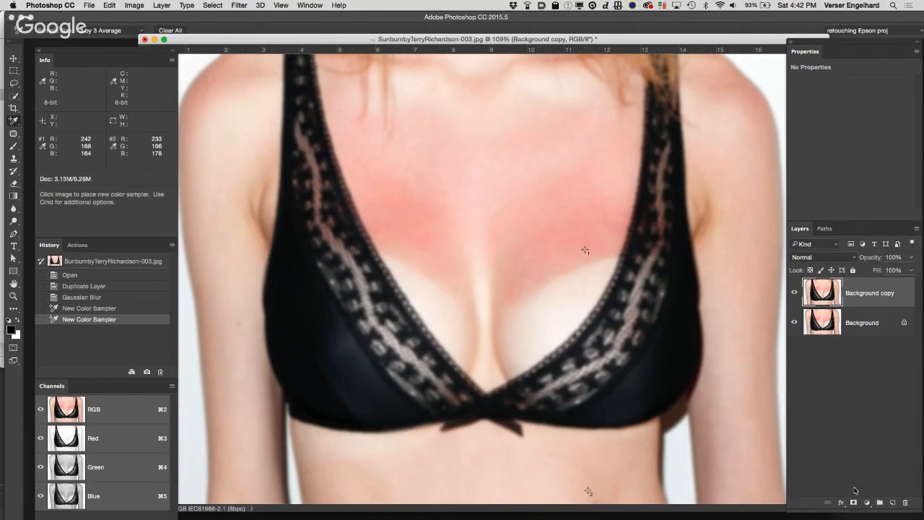
Step: Add a Curves adjustment layer above the Background copy layer and activate its on-image adjustment tool
left_click(867, 505)
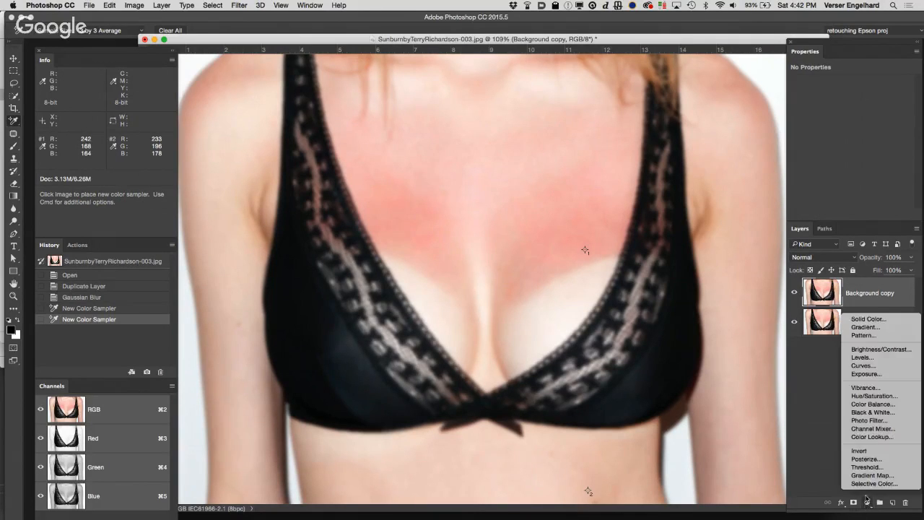
left_click(864, 365)
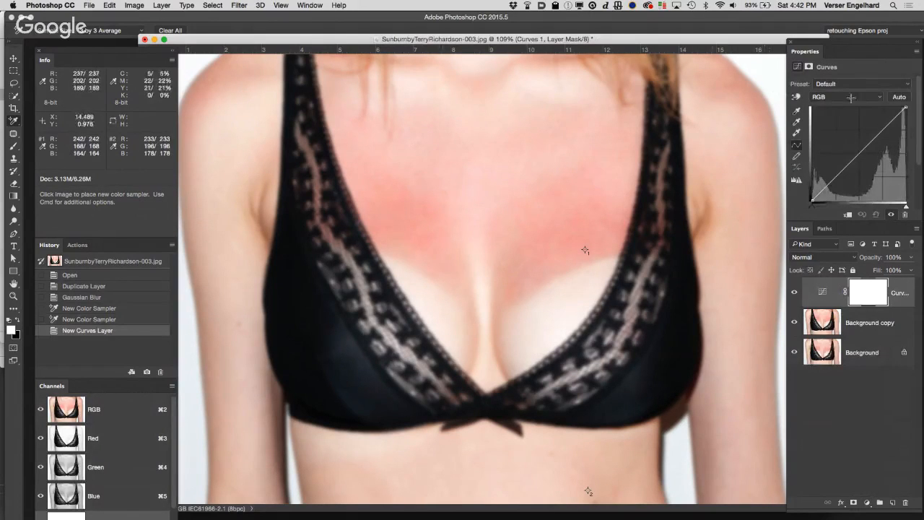
left_click(797, 98)
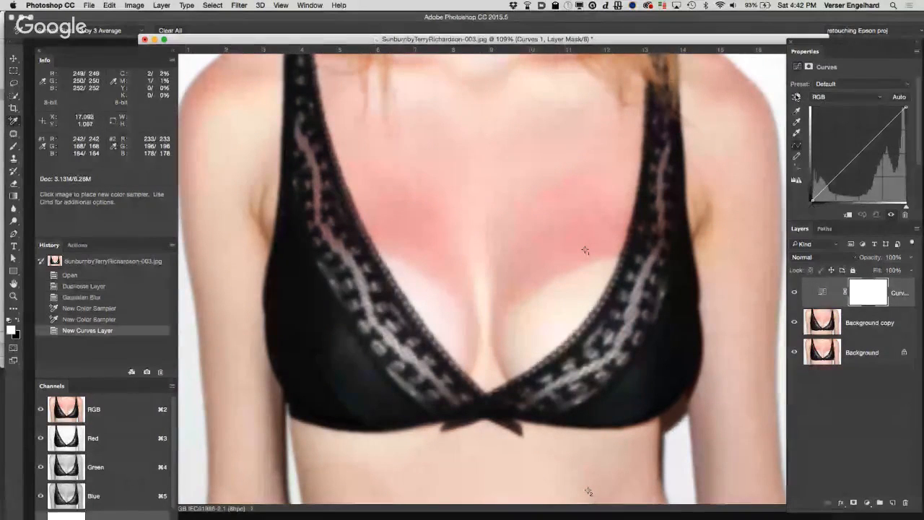
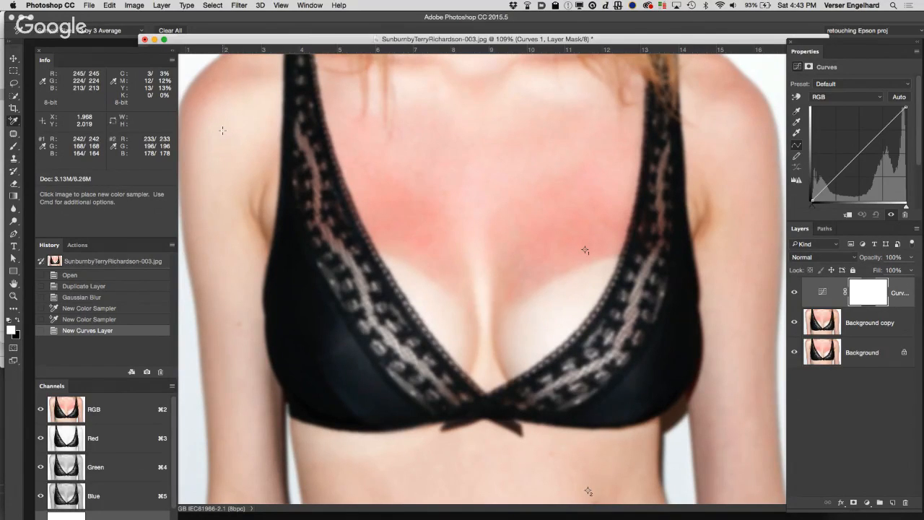
Step: Adjust the Red, Green and Blue curves at the burned-skin sampler to 233, 196 and 178, matching the stomach sampler's original color
left_click(847, 99)
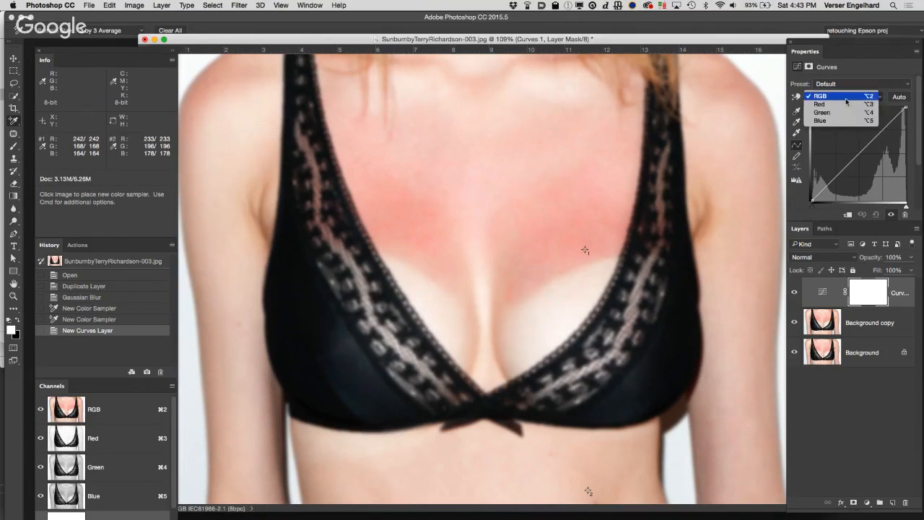
left_click(845, 104)
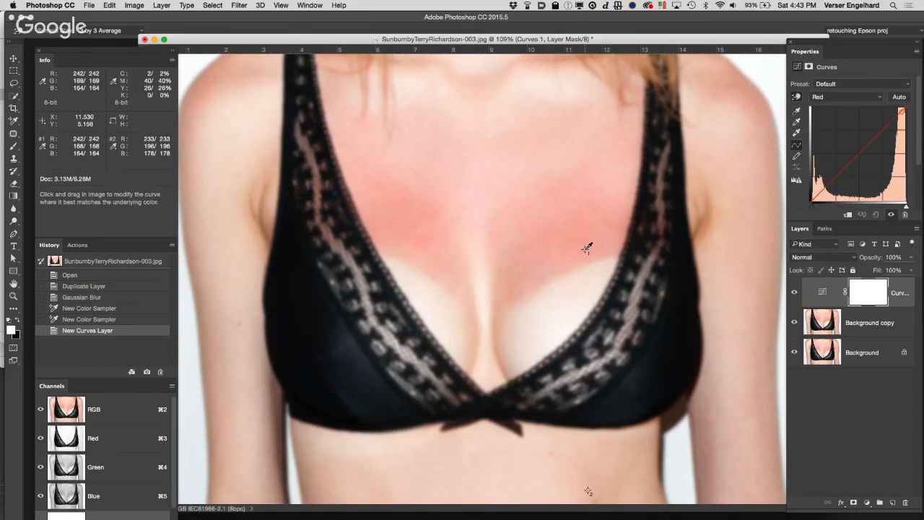
left_click_drag(584, 248, 587, 245)
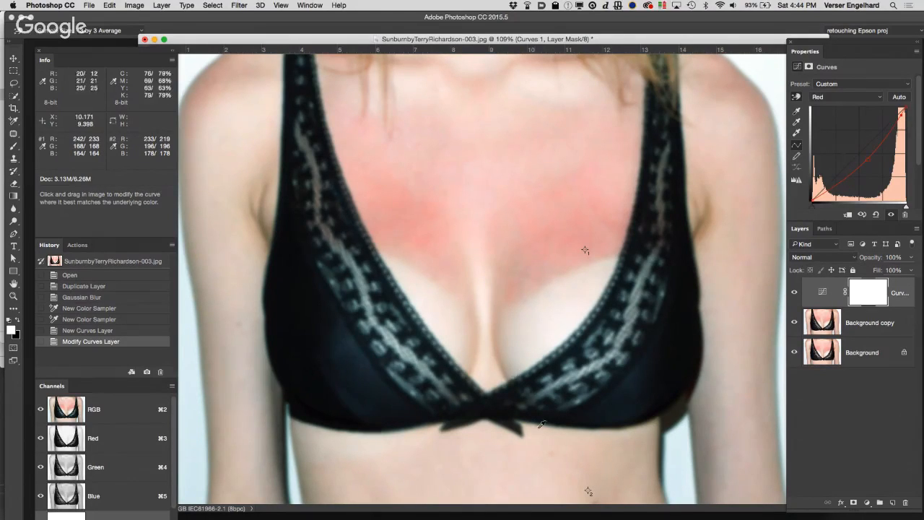
left_click(852, 97)
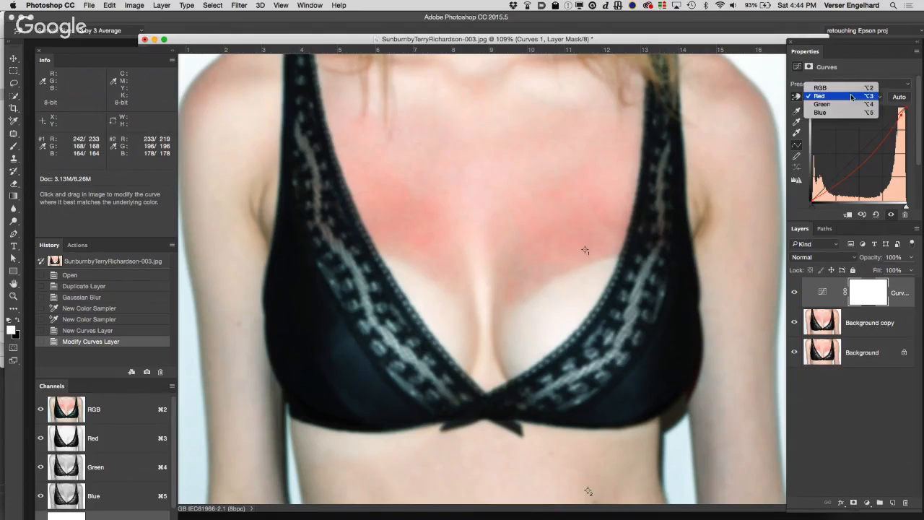
left_click(850, 104)
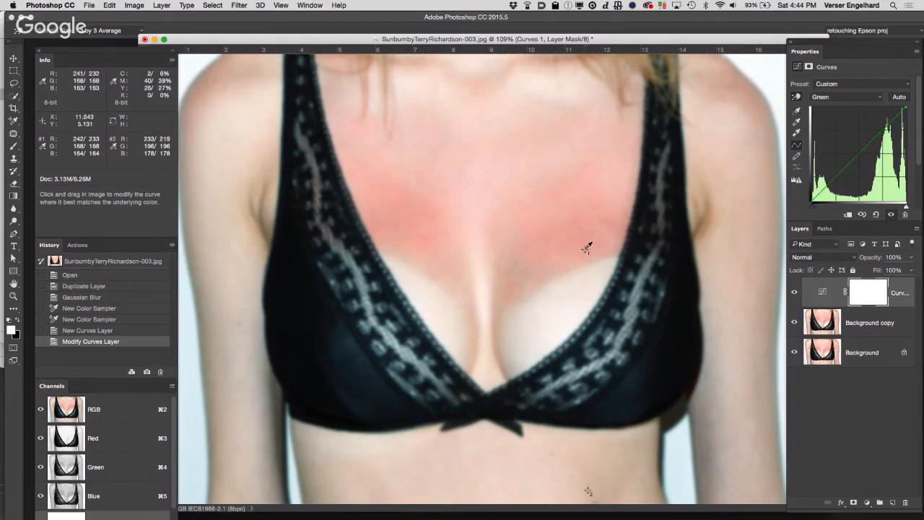
left_click_drag(586, 249, 586, 231)
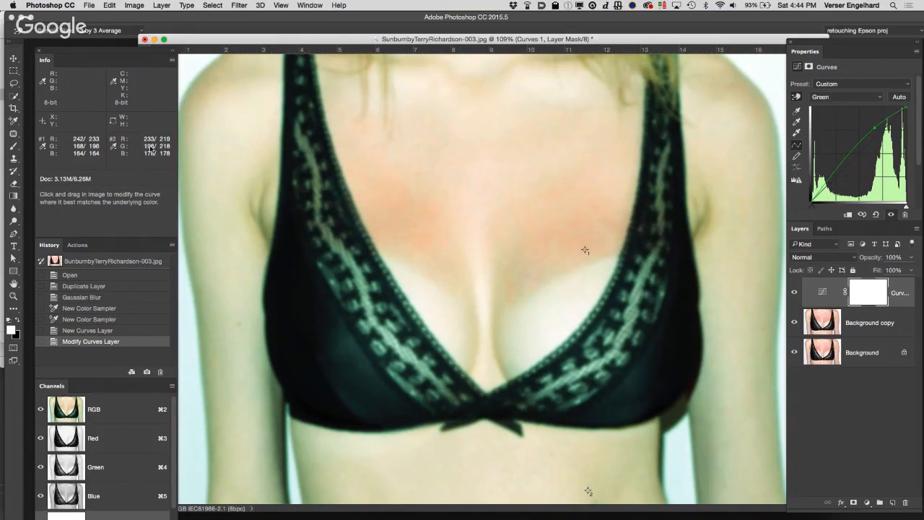
left_click(839, 105)
left_click(839, 106)
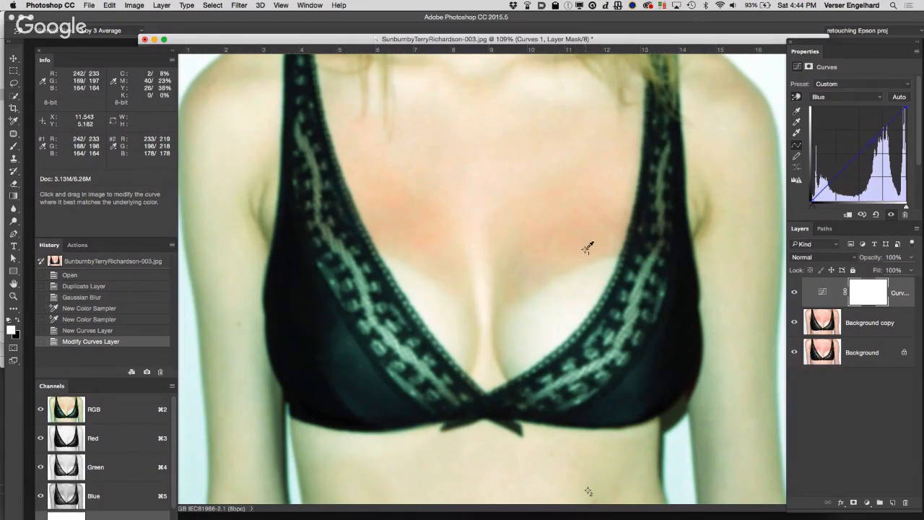
left_click_drag(587, 249, 582, 244)
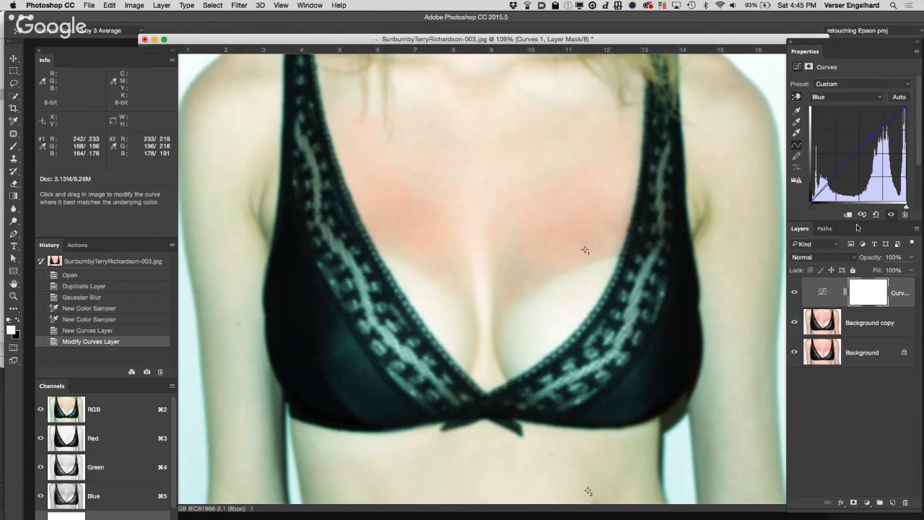
Step: Invert the Curves layer's mask to black and delete the blurred Background copy layer
key("cmd+i")
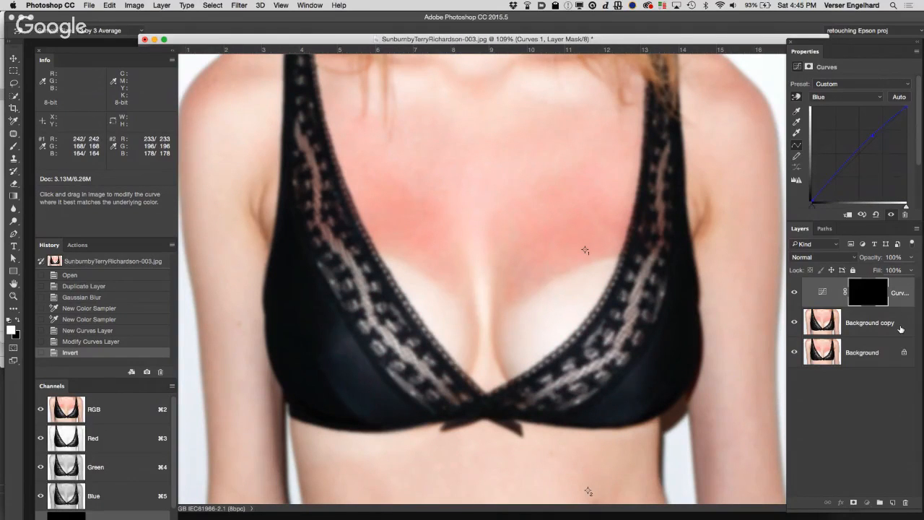
left_click_drag(901, 329, 905, 502)
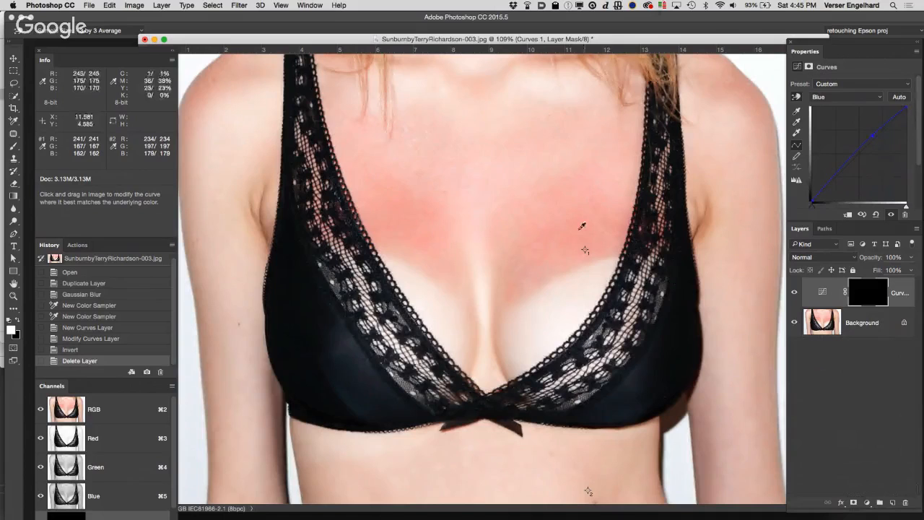
Step: Paint white on the Curves mask over the sunburned chest with a soft 200 px brush at 0% hardness and 35% opacity
key("b")
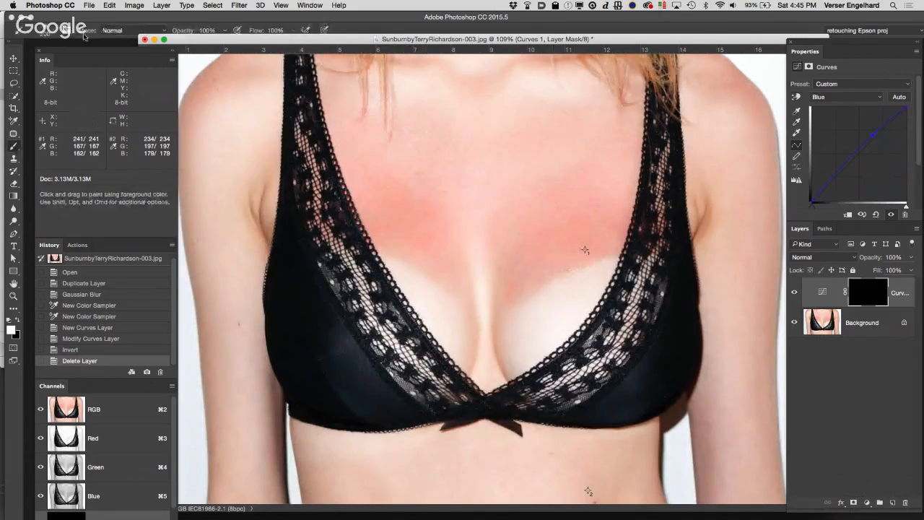
left_click(54, 33)
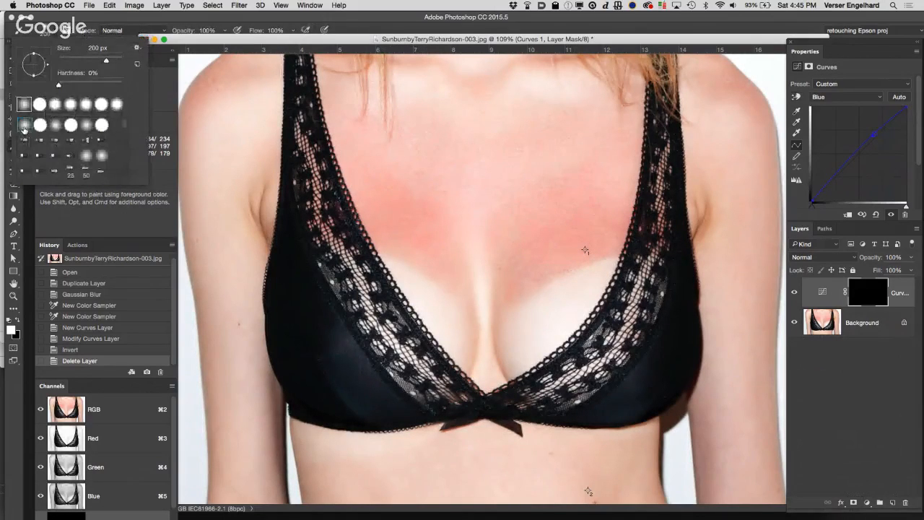
left_click(70, 20)
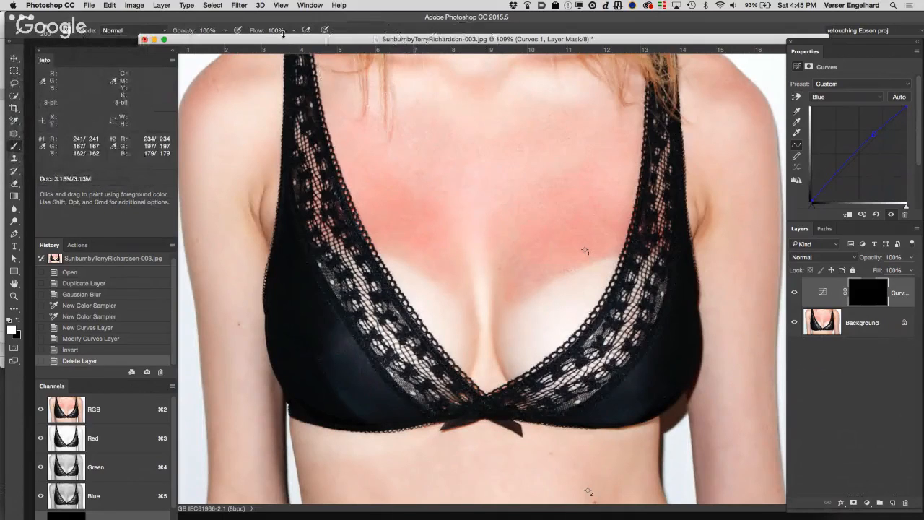
left_click_drag(275, 40, 279, 46)
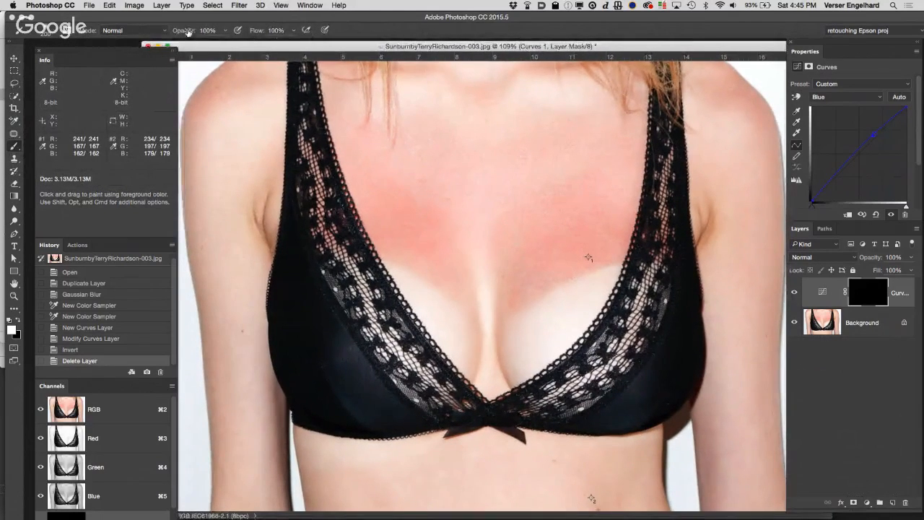
left_click_drag(189, 30, 156, 32)
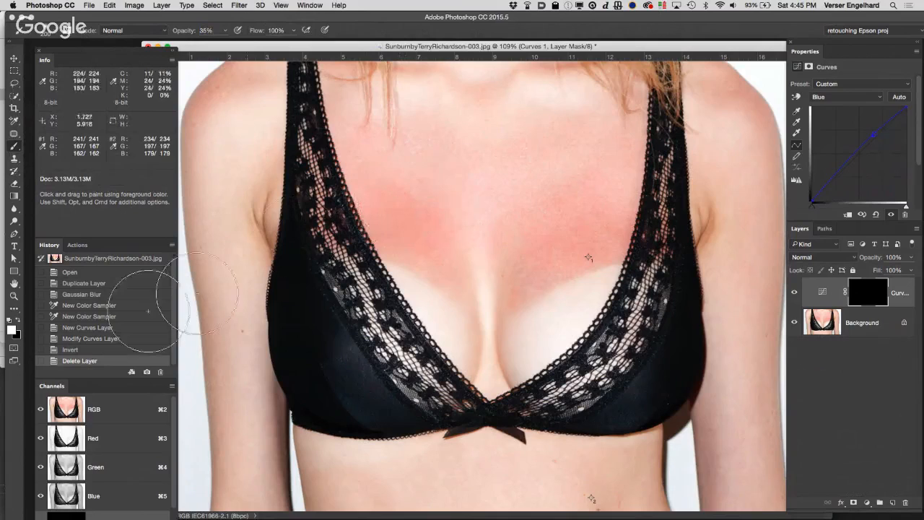
key("x")
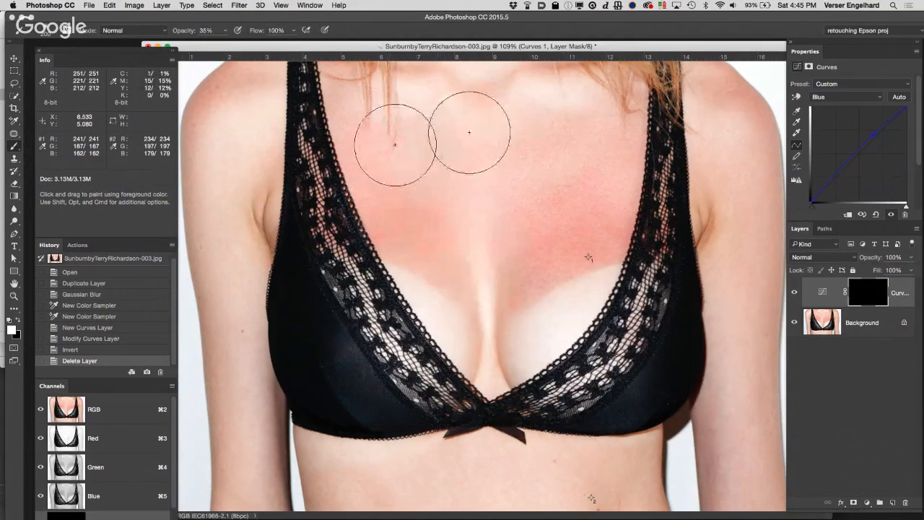
mouse_move(538, 152)
left_mouse_down()
mouse_move(605, 153)
mouse_move(552, 200)
mouse_move(570, 217)
mouse_move(603, 213)
mouse_move(532, 257)
mouse_move(613, 228)
mouse_move(560, 239)
mouse_move(524, 260)
mouse_move(396, 205)
mouse_move(430, 210)
mouse_move(353, 117)
mouse_move(534, 133)
mouse_move(390, 163)
mouse_move(494, 143)
mouse_move(384, 140)
mouse_move(391, 132)
mouse_move(394, 149)
mouse_move(344, 119)
mouse_move(384, 149)
mouse_move(503, 159)
mouse_move(646, 122)
mouse_move(381, 151)
mouse_move(442, 251)
mouse_move(477, 244)
mouse_move(542, 254)
mouse_move(598, 223)
mouse_move(565, 249)
mouse_move(563, 235)
mouse_move(579, 228)
mouse_move(522, 164)
mouse_move(380, 115)
mouse_move(540, 139)
mouse_move(386, 113)
mouse_move(457, 137)
mouse_move(414, 125)
mouse_move(421, 154)
mouse_move(484, 229)
mouse_move(419, 199)
mouse_move(386, 209)
mouse_move(429, 230)
mouse_move(448, 209)
mouse_move(558, 217)
mouse_move(417, 230)
mouse_move(379, 204)
mouse_move(421, 231)
left_mouse_up()
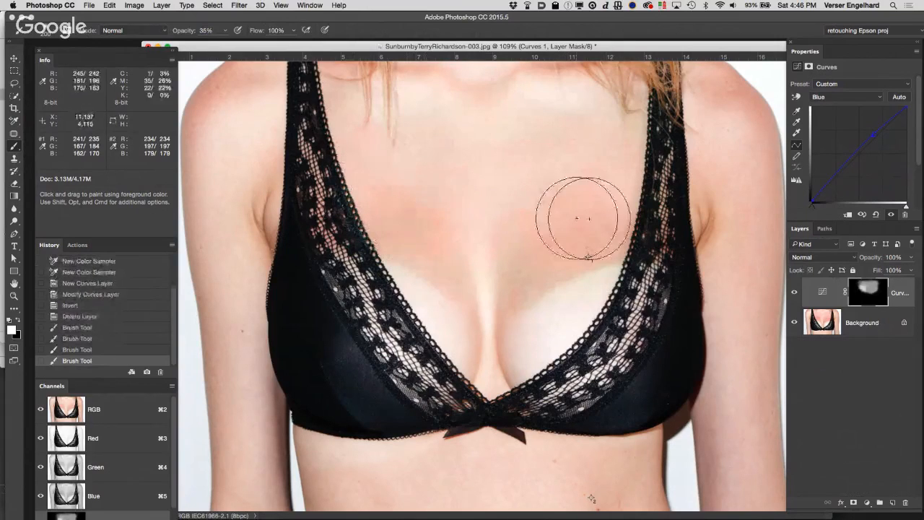
mouse_move(524, 247)
left_mouse_down()
mouse_move(532, 241)
mouse_move(465, 241)
mouse_move(424, 221)
left_mouse_up()
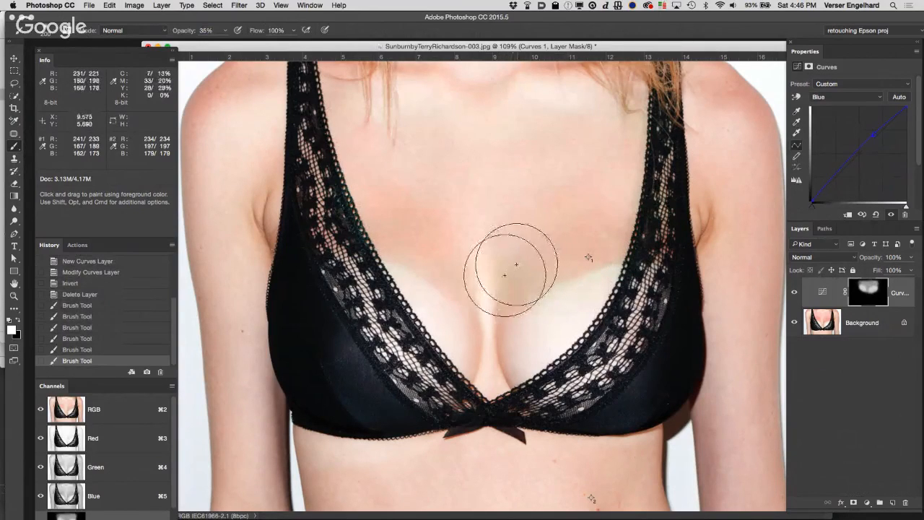
Step: Paint black with a smaller brush on the Curves mask beside the cleavage, and compare the image with and without the correction
key("[")
key("[")
key("[")
key("[")
key("[")
key("[")
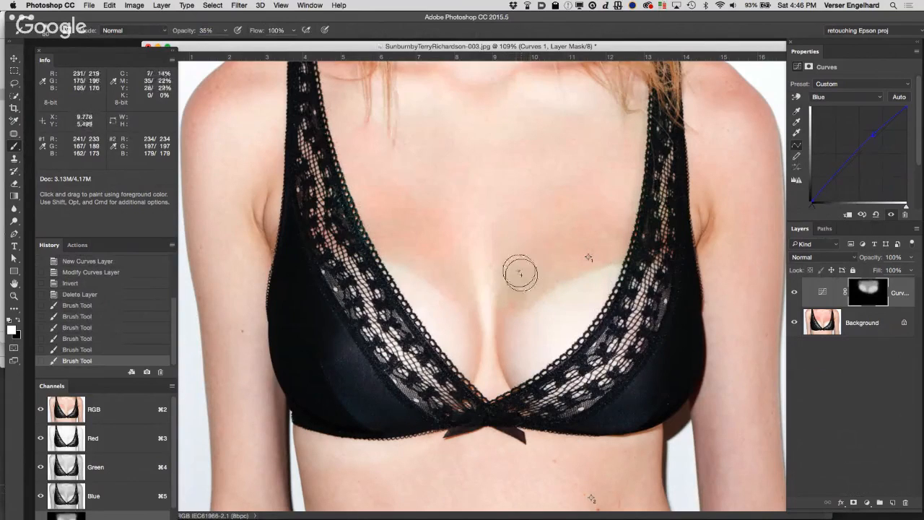
key("x")
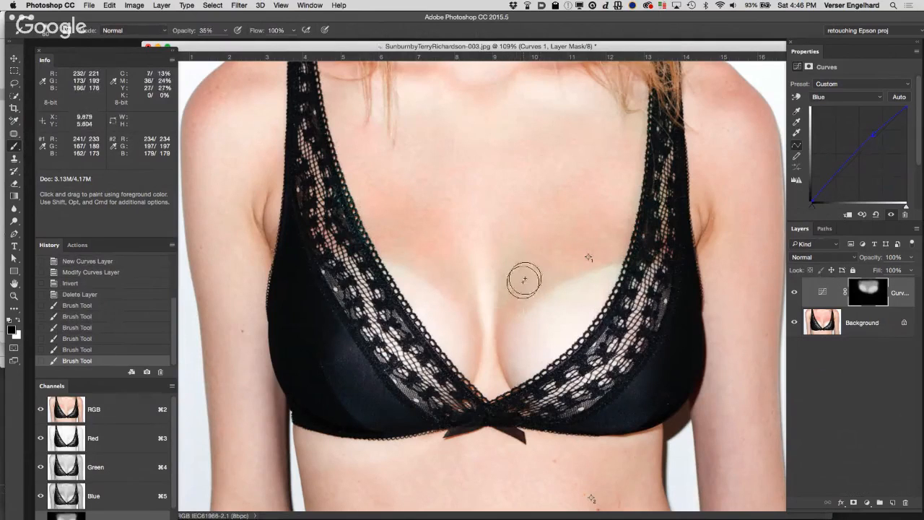
left_click_drag(522, 270, 539, 280)
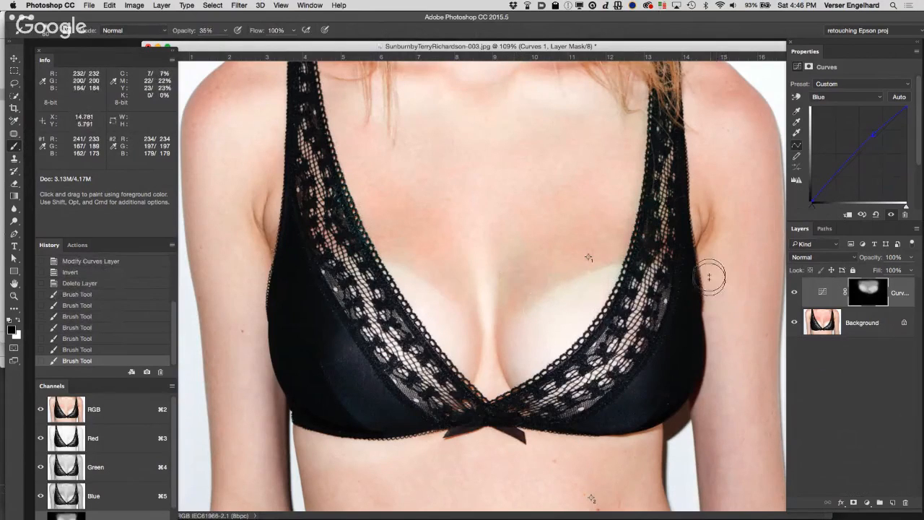
left_click(796, 295)
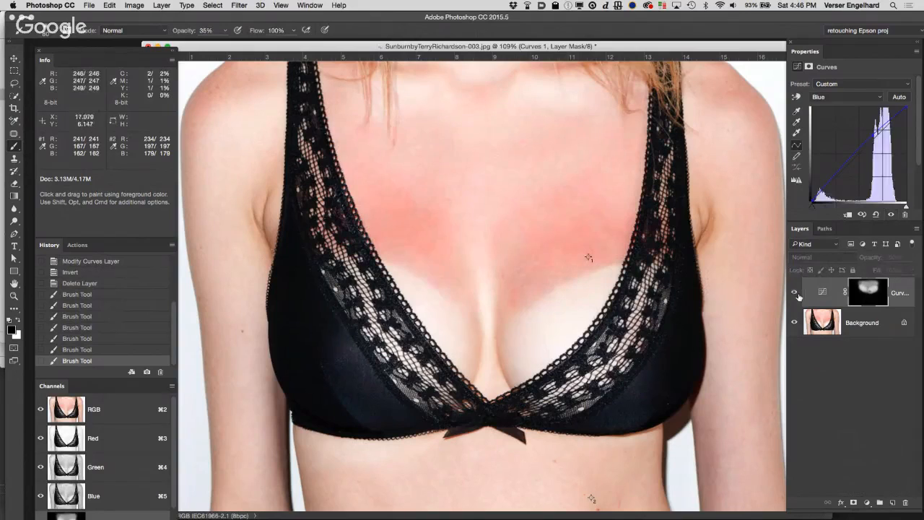
left_click(796, 295)
left_click(797, 296)
left_click(796, 295)
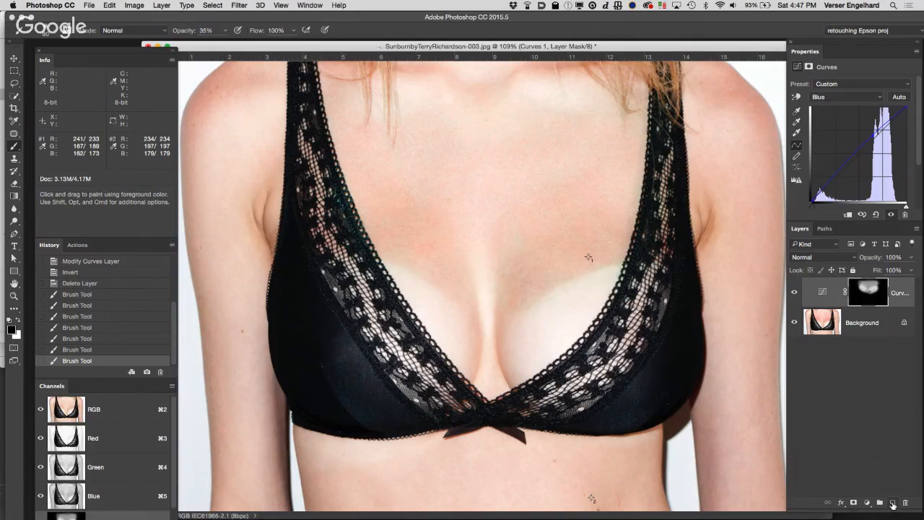
Step: Create a new layer named "toanl retouch large" in Soft Light mode, filled with the neutral 50% gray
left_click(894, 504, "alt")
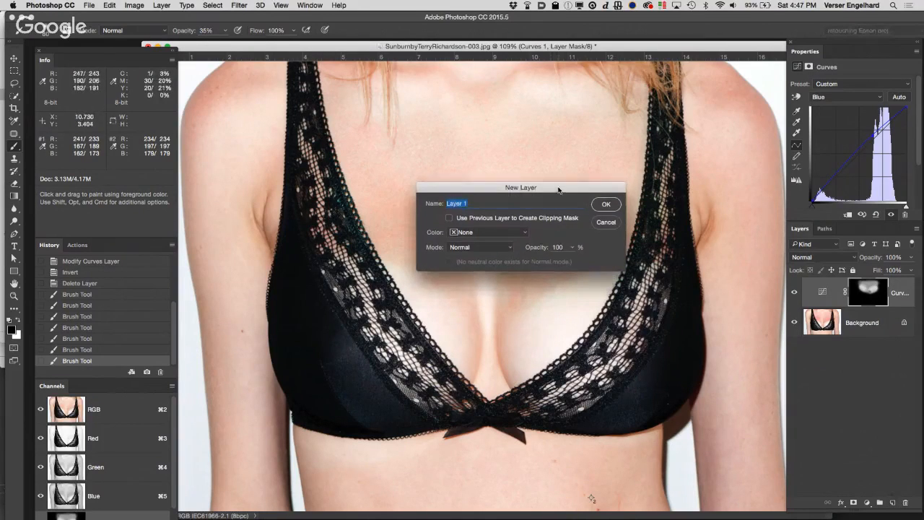
left_click_drag(558, 190, 764, 175)
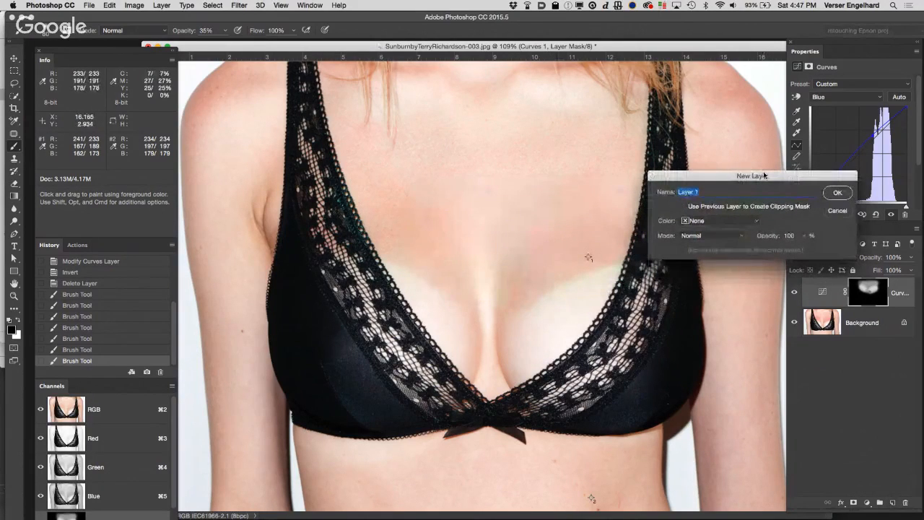
type("toanl retouch large")
left_click(711, 235)
key("Escape")
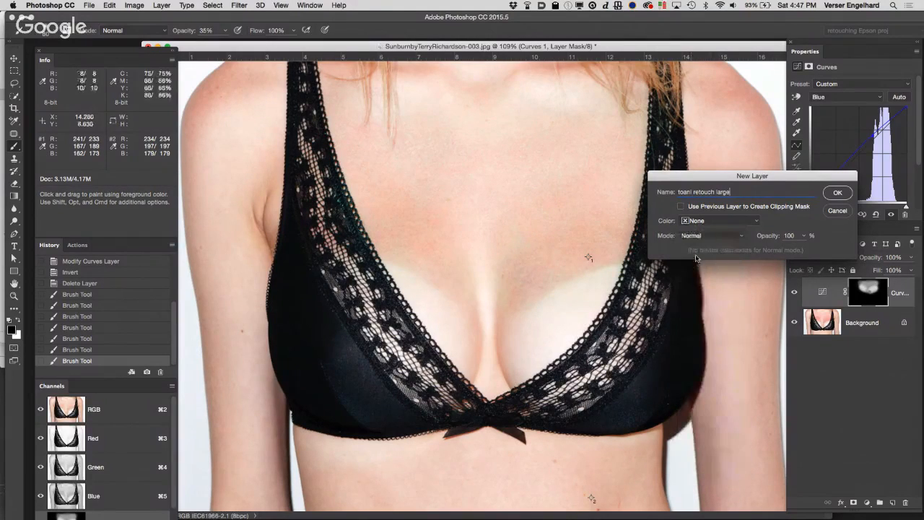
left_click(712, 237)
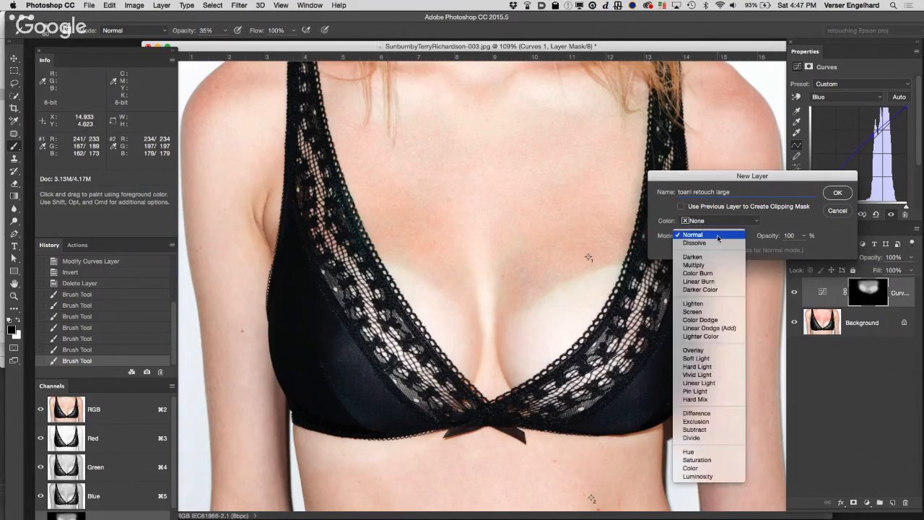
left_click(704, 359)
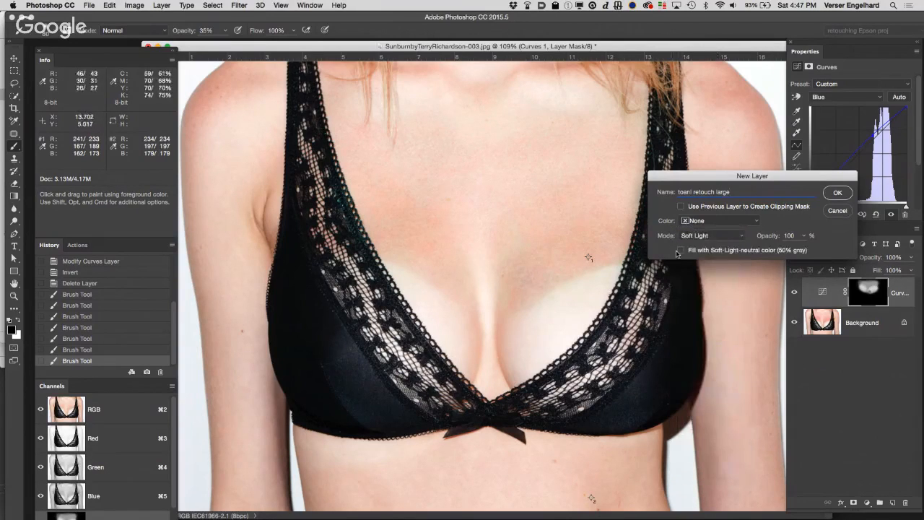
left_click(680, 250)
left_click(836, 193)
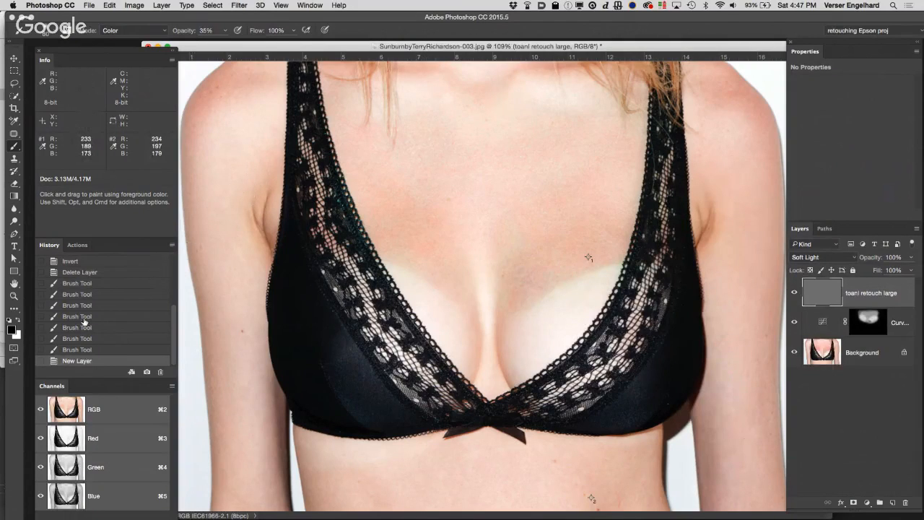
Step: Sample the foreground color from the chest skin, set its saturation to 14% and brightness to 96%, and activate the Brush tool
left_click(11, 328)
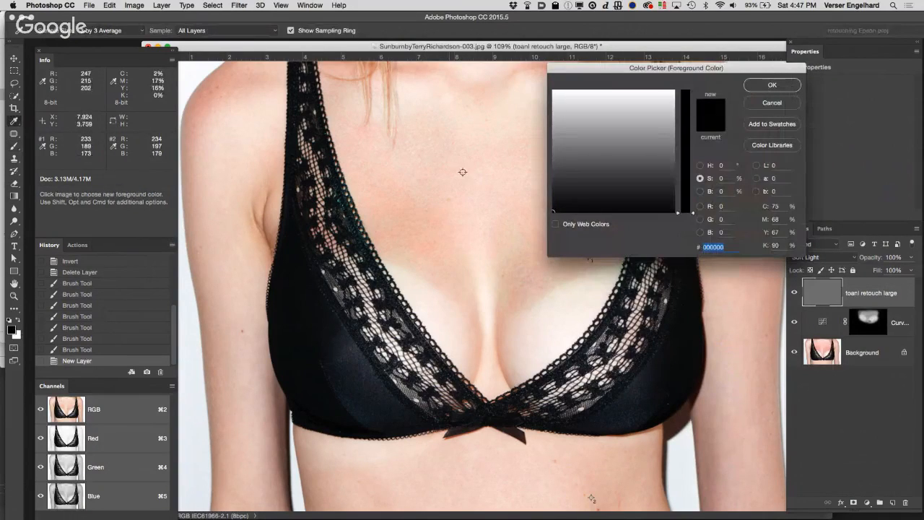
left_click(410, 225)
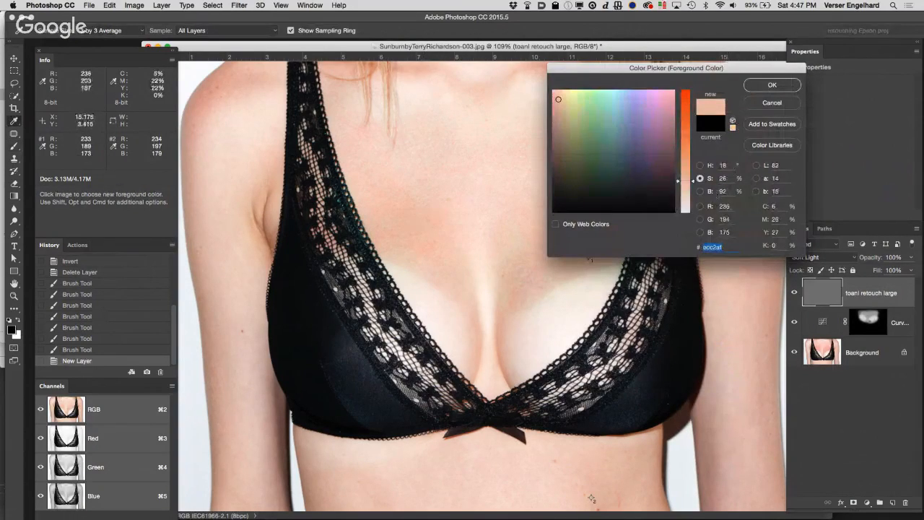
left_click_drag(693, 183, 692, 197)
left_click(700, 192)
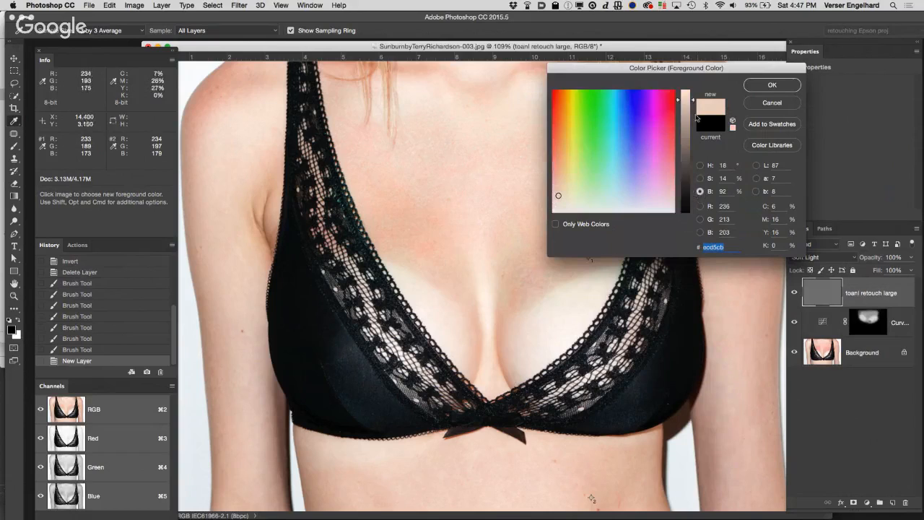
left_click_drag(692, 98, 694, 93)
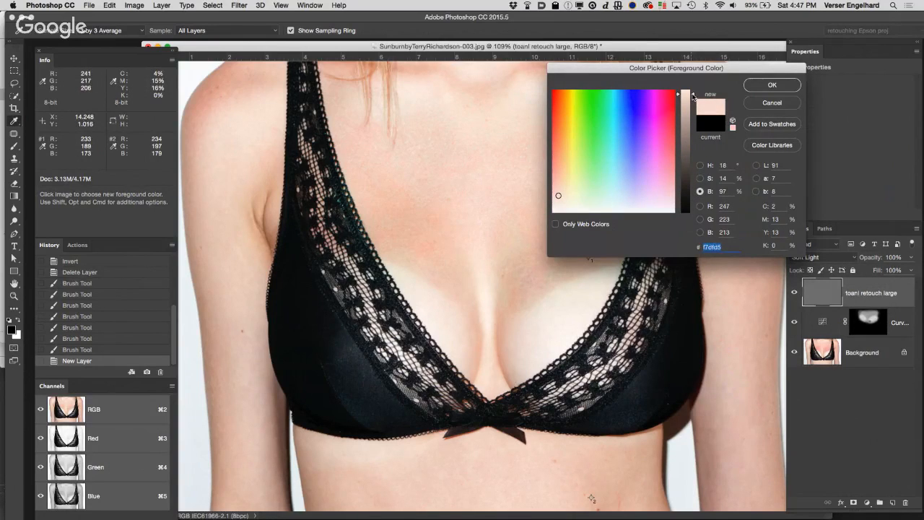
left_click(770, 85)
key("b")
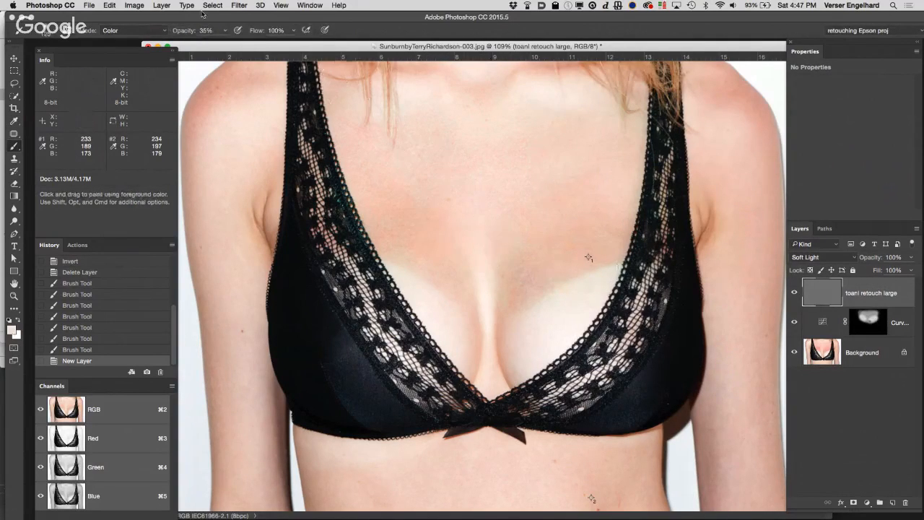
Step: Set the Color-mode brush opacity to 5% and paint over the sunburned skin above the tan line on the tonal retouch layer
left_click_drag(190, 32, 172, 32)
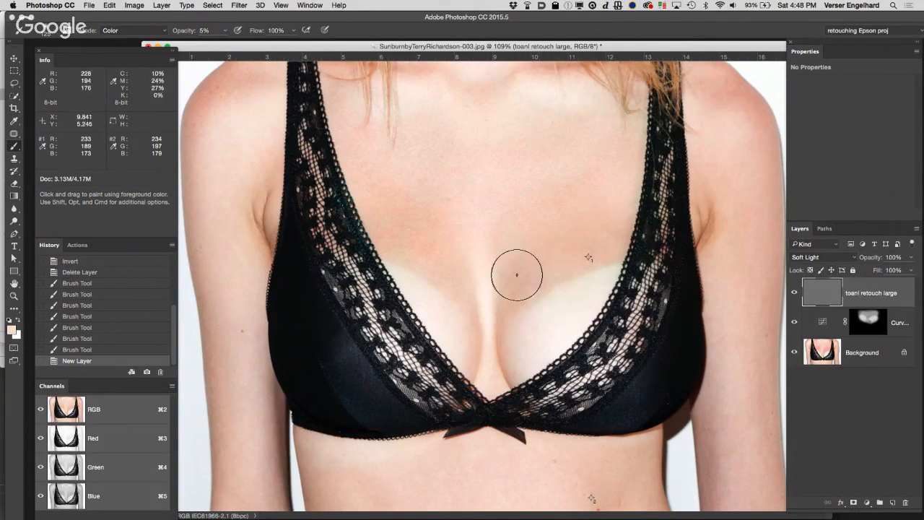
left_click_drag(514, 277, 538, 272)
left_click_drag(542, 268, 550, 263)
left_click_drag(555, 260, 571, 252)
left_click_drag(575, 253, 584, 250)
left_click_drag(585, 249, 593, 247)
mouse_move(595, 247)
left_mouse_down()
mouse_move(604, 246)
mouse_move(570, 244)
mouse_move(598, 233)
mouse_move(536, 243)
mouse_move(598, 232)
left_mouse_up()
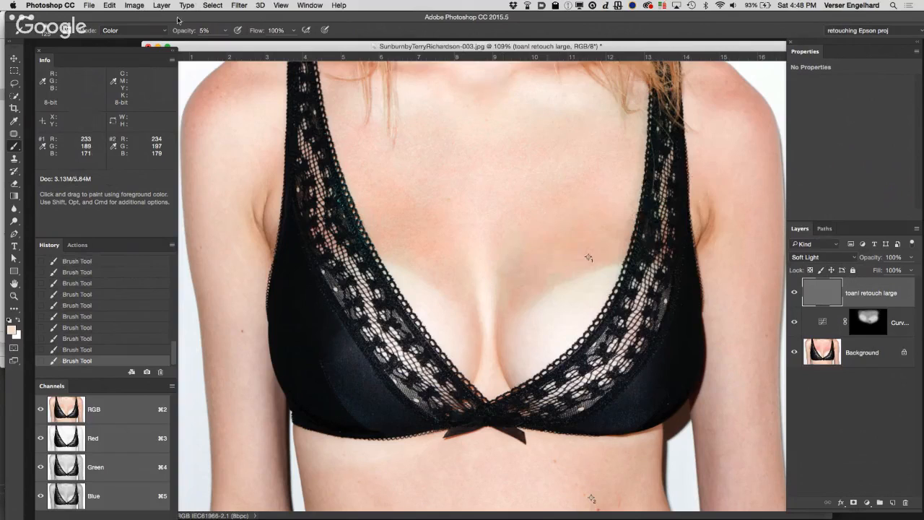
Step: Raise the brush opacity to 10%, paint over the reddened skin again, and compare the image with and without the tonal retouch layer
left_click_drag(181, 34, 188, 32)
mouse_move(569, 256)
left_mouse_down()
mouse_move(599, 241)
mouse_move(521, 260)
mouse_move(582, 239)
left_mouse_up()
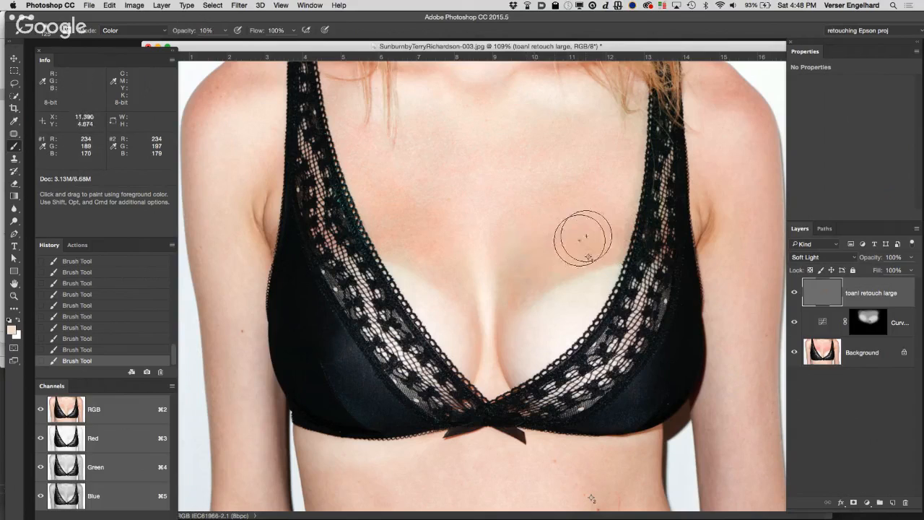
left_click(795, 293)
left_click(795, 293)
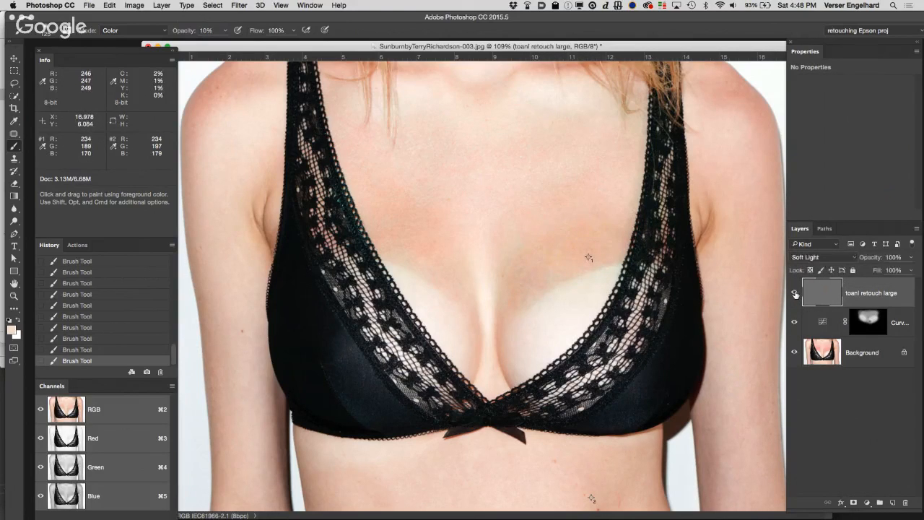
left_click(795, 292)
left_click(795, 292)
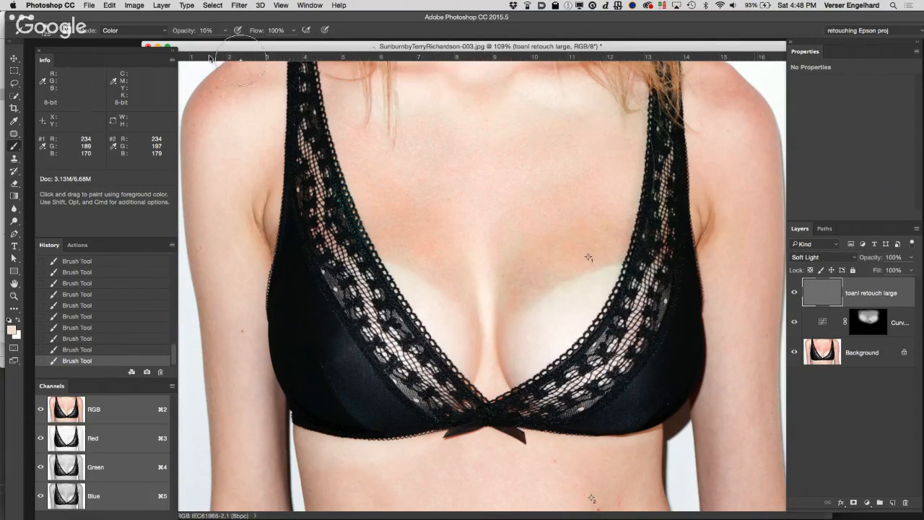
Step: Change the brush mode to Normal, paint over the sunburned chest, and compare the result by toggling the tonal retouch layer's visibility
left_click(137, 30)
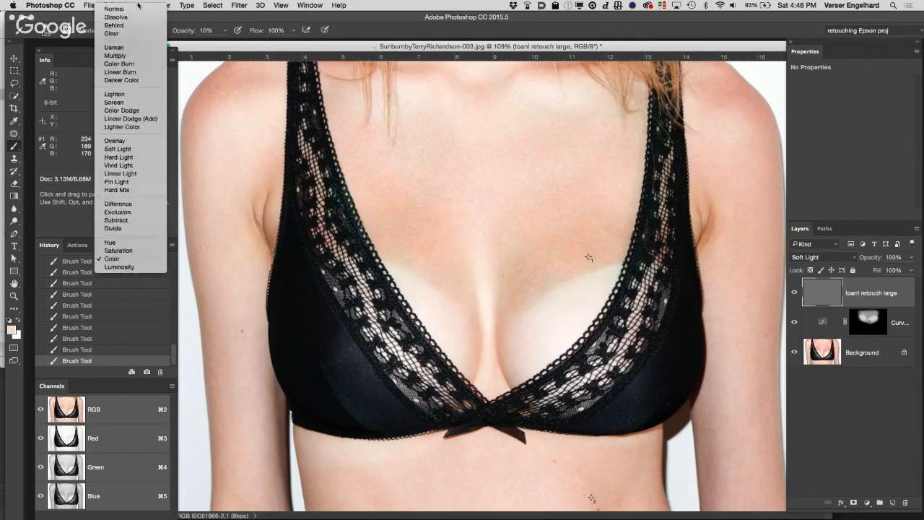
left_click(131, 8)
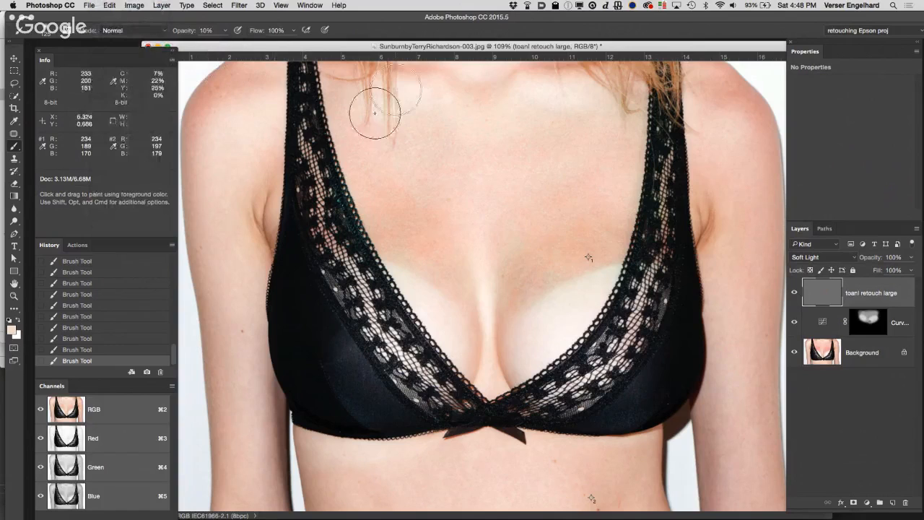
mouse_move(558, 258)
left_mouse_down()
mouse_move(603, 241)
mouse_move(522, 270)
mouse_move(583, 239)
mouse_move(537, 243)
mouse_move(592, 226)
mouse_move(553, 242)
mouse_move(521, 280)
mouse_move(577, 257)
mouse_move(608, 227)
mouse_move(585, 199)
mouse_move(511, 239)
mouse_move(424, 252)
mouse_move(438, 226)
mouse_move(373, 198)
mouse_move(416, 249)
mouse_move(411, 225)
mouse_move(381, 198)
mouse_move(409, 233)
mouse_move(470, 270)
mouse_move(432, 225)
mouse_move(381, 201)
mouse_move(515, 291)
mouse_move(510, 307)
mouse_move(503, 299)
mouse_move(522, 280)
mouse_move(582, 260)
mouse_move(613, 227)
mouse_move(608, 203)
mouse_move(590, 190)
mouse_move(562, 206)
mouse_move(545, 232)
left_mouse_up()
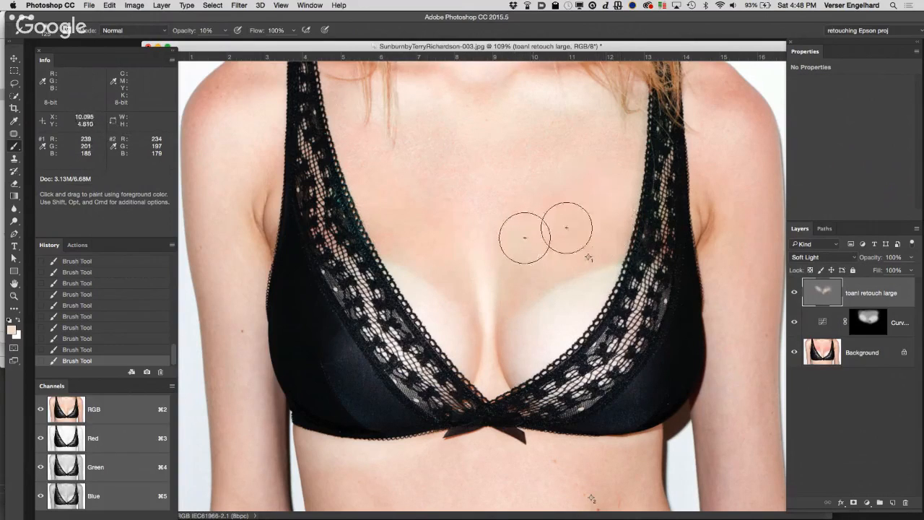
left_click(795, 293)
left_click(795, 293)
left_click(795, 293)
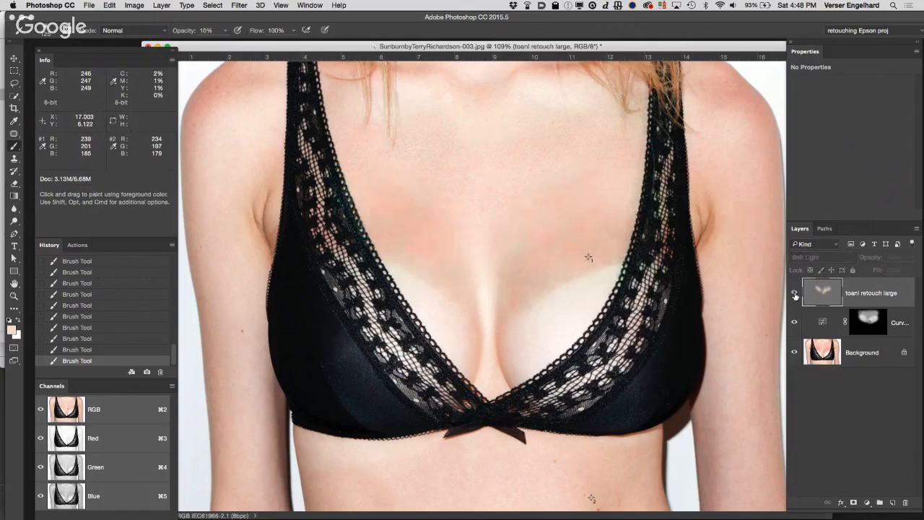
left_click(795, 293)
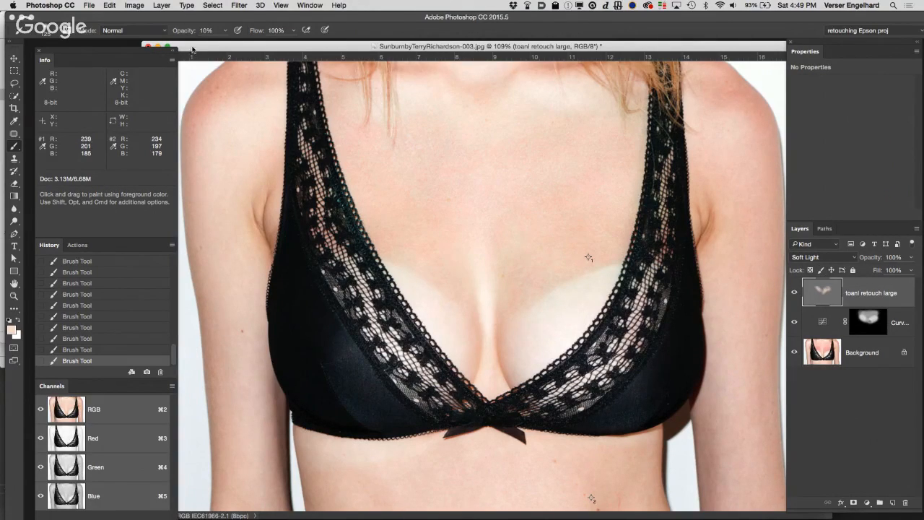
Step: Reposition the SunburnbyTerryRichardson-003.jpg document window and close the image
double_click(240, 44)
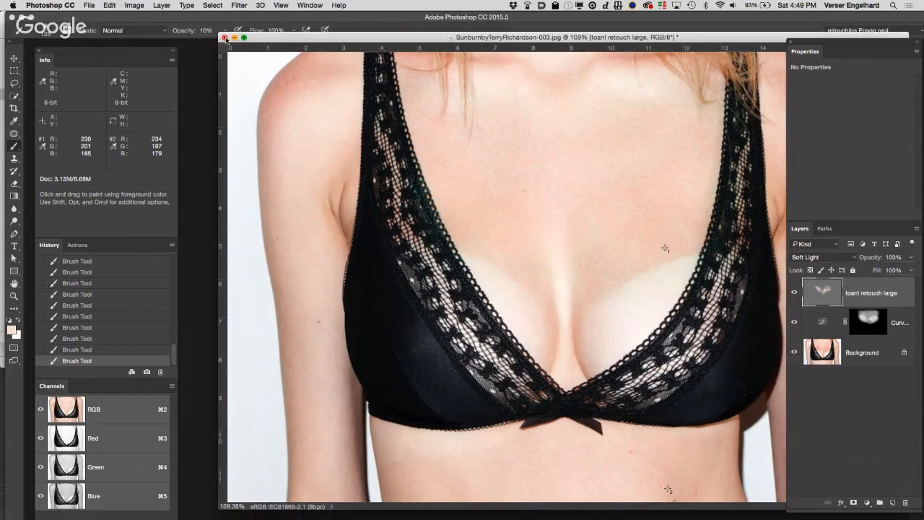
left_click(225, 37)
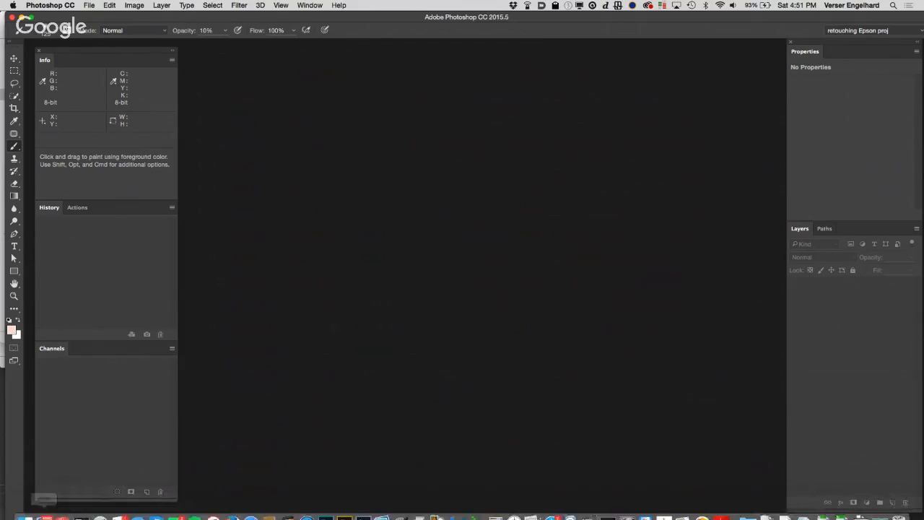
mouse_move(22, 511)
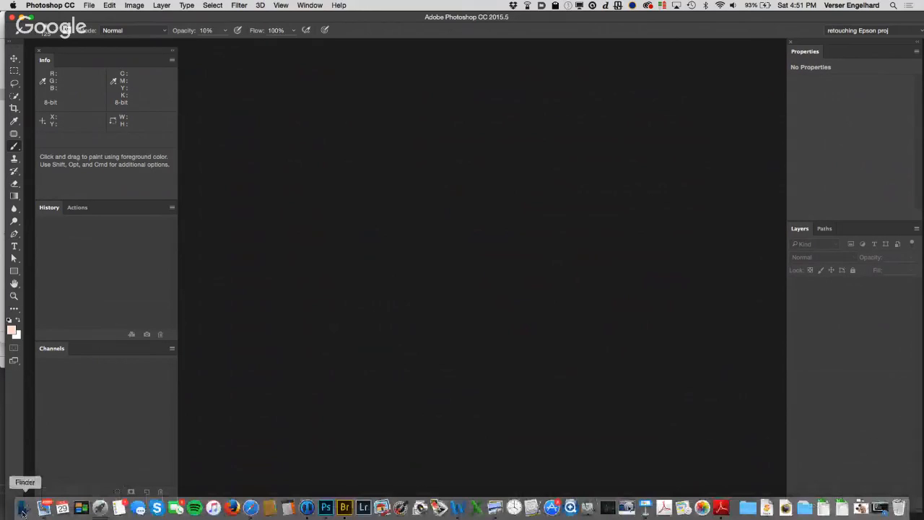
left_click(23, 511)
left_click(116, 518)
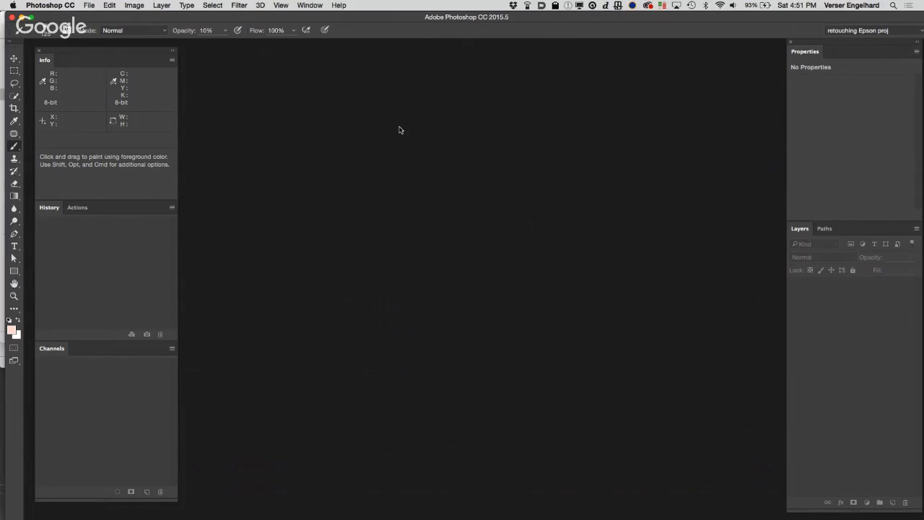
Step: Switch to Safari and reposition its browser window over the empty workspace
mouse_move(388, 514)
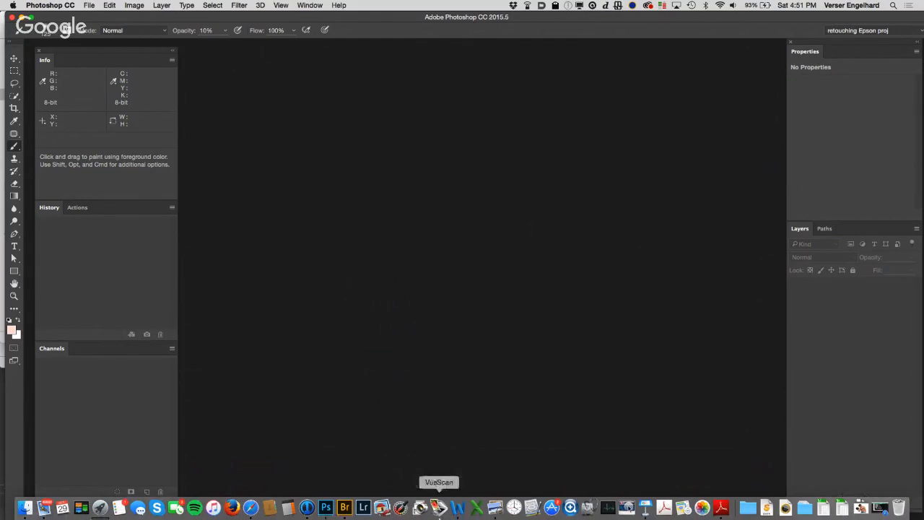
left_click(251, 508)
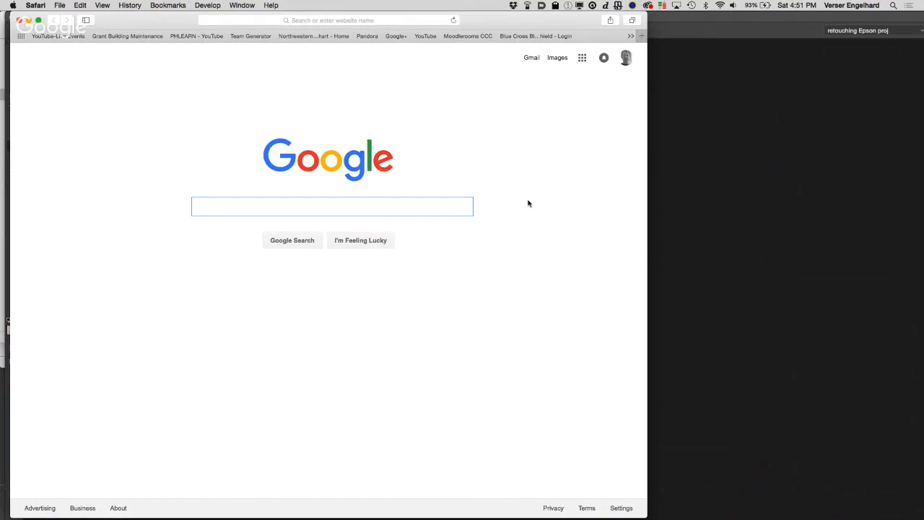
left_click_drag(509, 29, 586, 28)
Step: Switch to Finder and examine the parent folders of the Teacher Folder, including the Class 8 files and the Columbia College folder
mouse_move(81, 513)
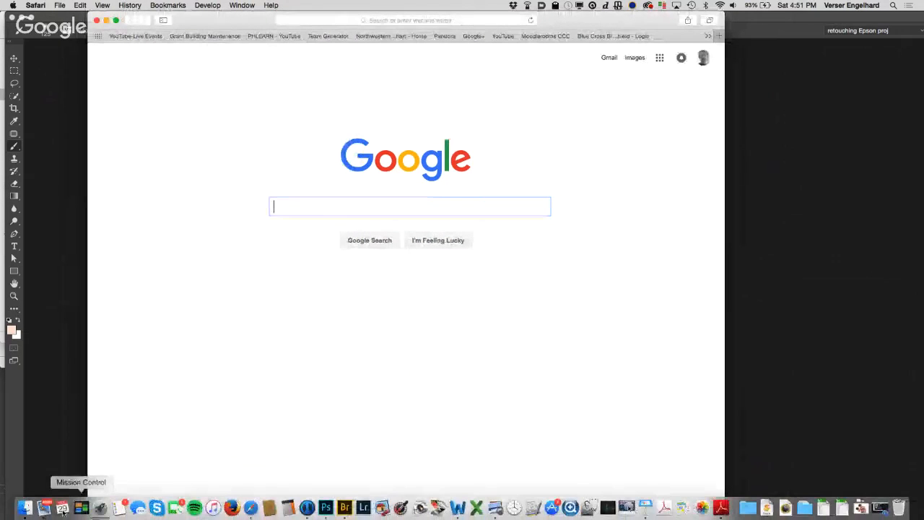
left_click(24, 509)
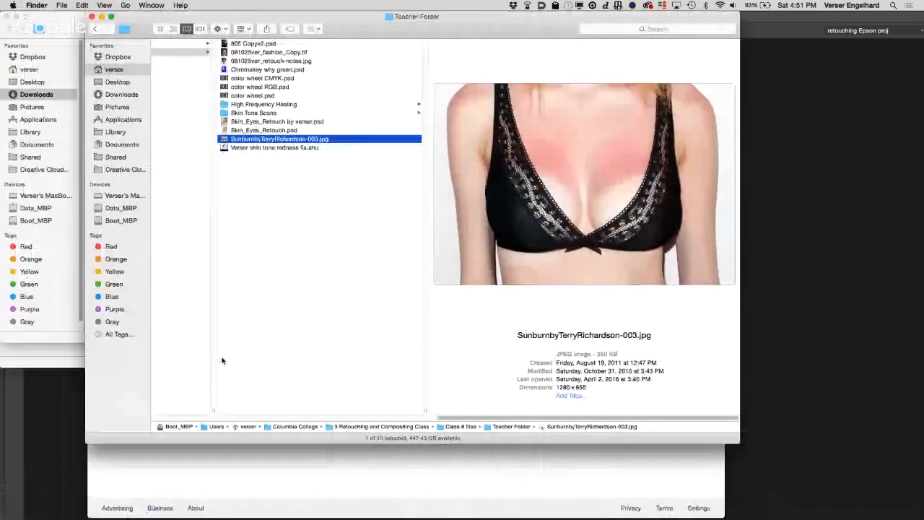
scroll(262, 269, "left", 10)
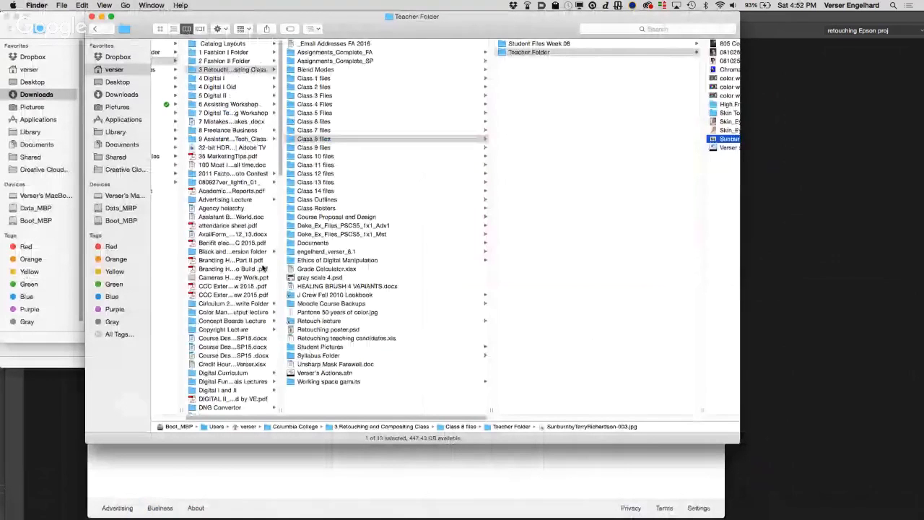
scroll(262, 269, "left", 4)
scroll(262, 269, "down", 1)
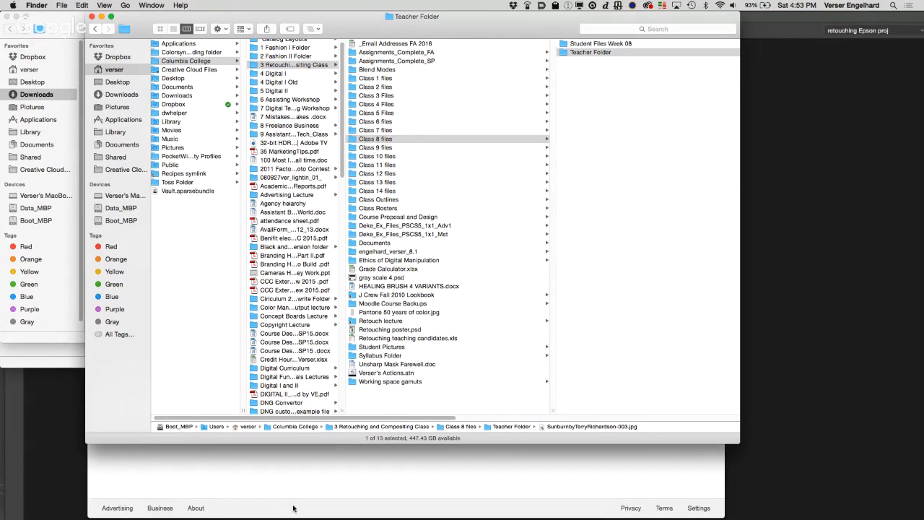
Step: Switch back to the Safari window with the Google search page
left_click(251, 508)
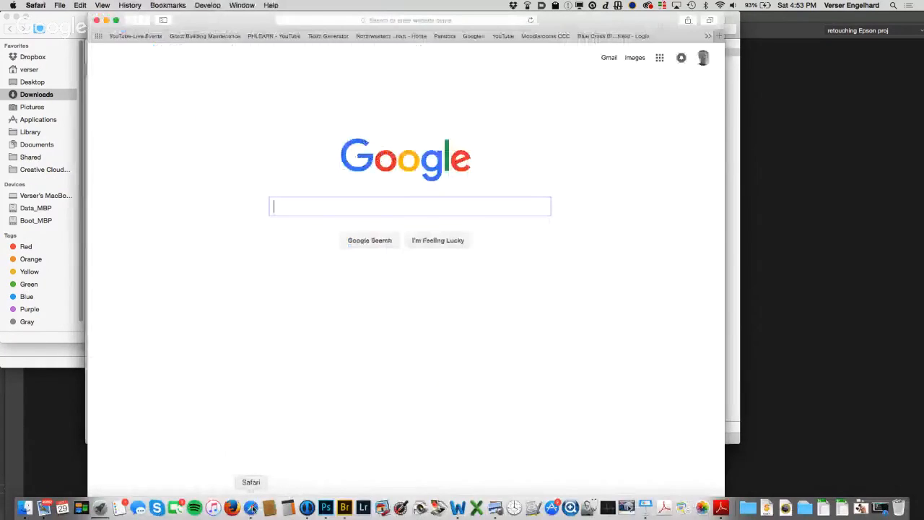